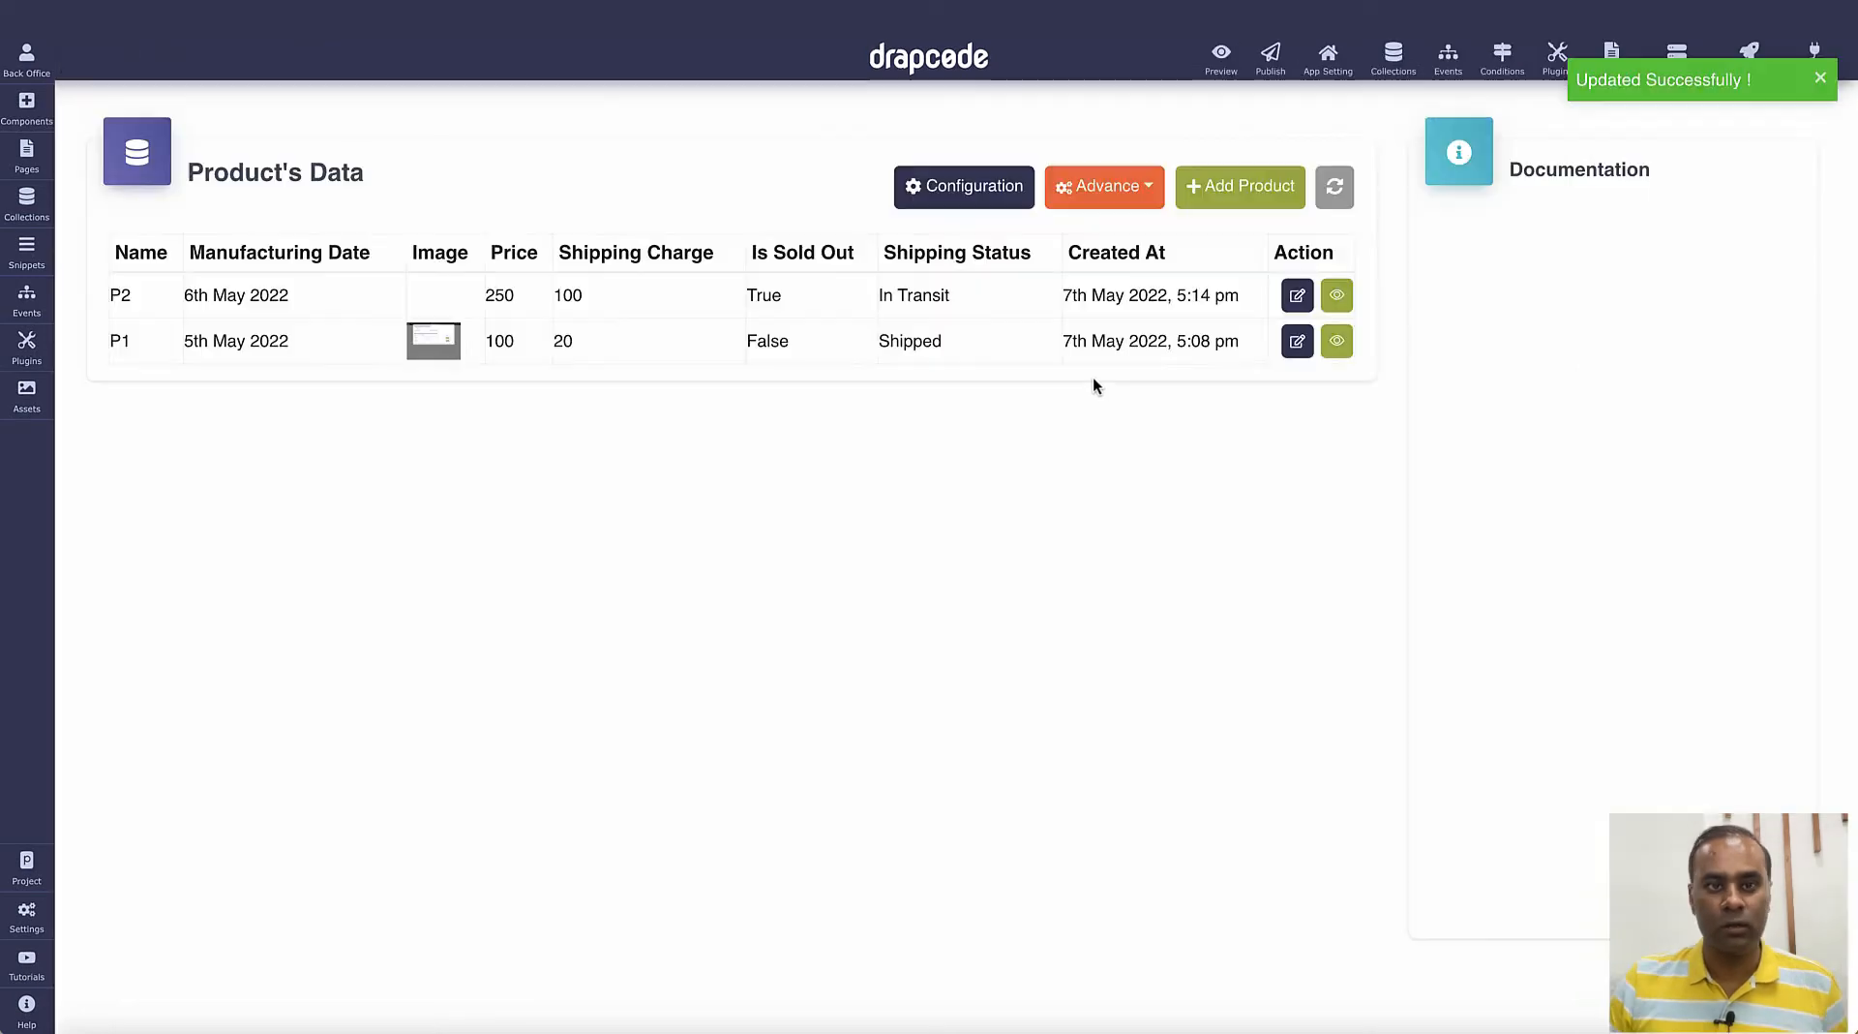
- Examine the Product collection's field settings for Shipping Charge, Is Sold Out and Shipping Status, including the status options
{"action": "left_click", "coordinate": [992, 197]}
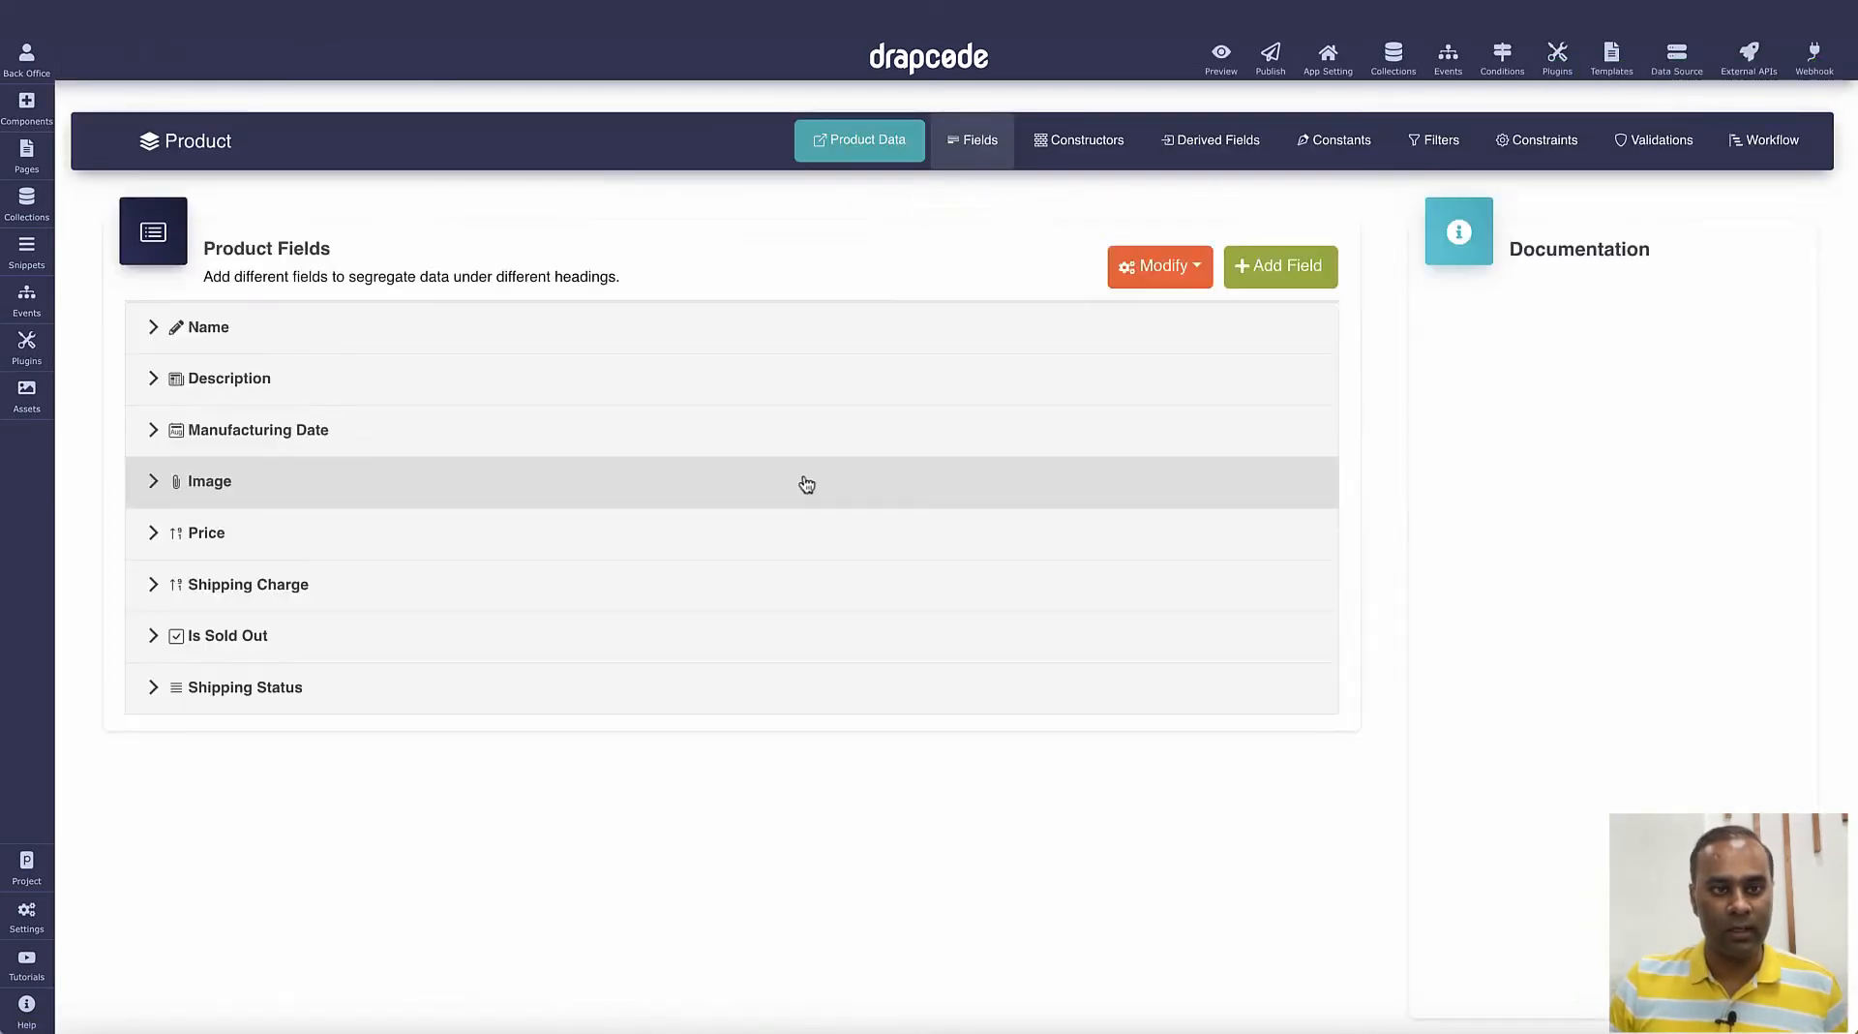
{"action": "left_click", "coordinate": [316, 584]}
{"action": "left_click", "coordinate": [323, 584]}
{"action": "scroll", "coordinate": [414, 625], "scroll_direction": "down", "scroll_amount": 1}
{"action": "left_click", "coordinate": [414, 625]}
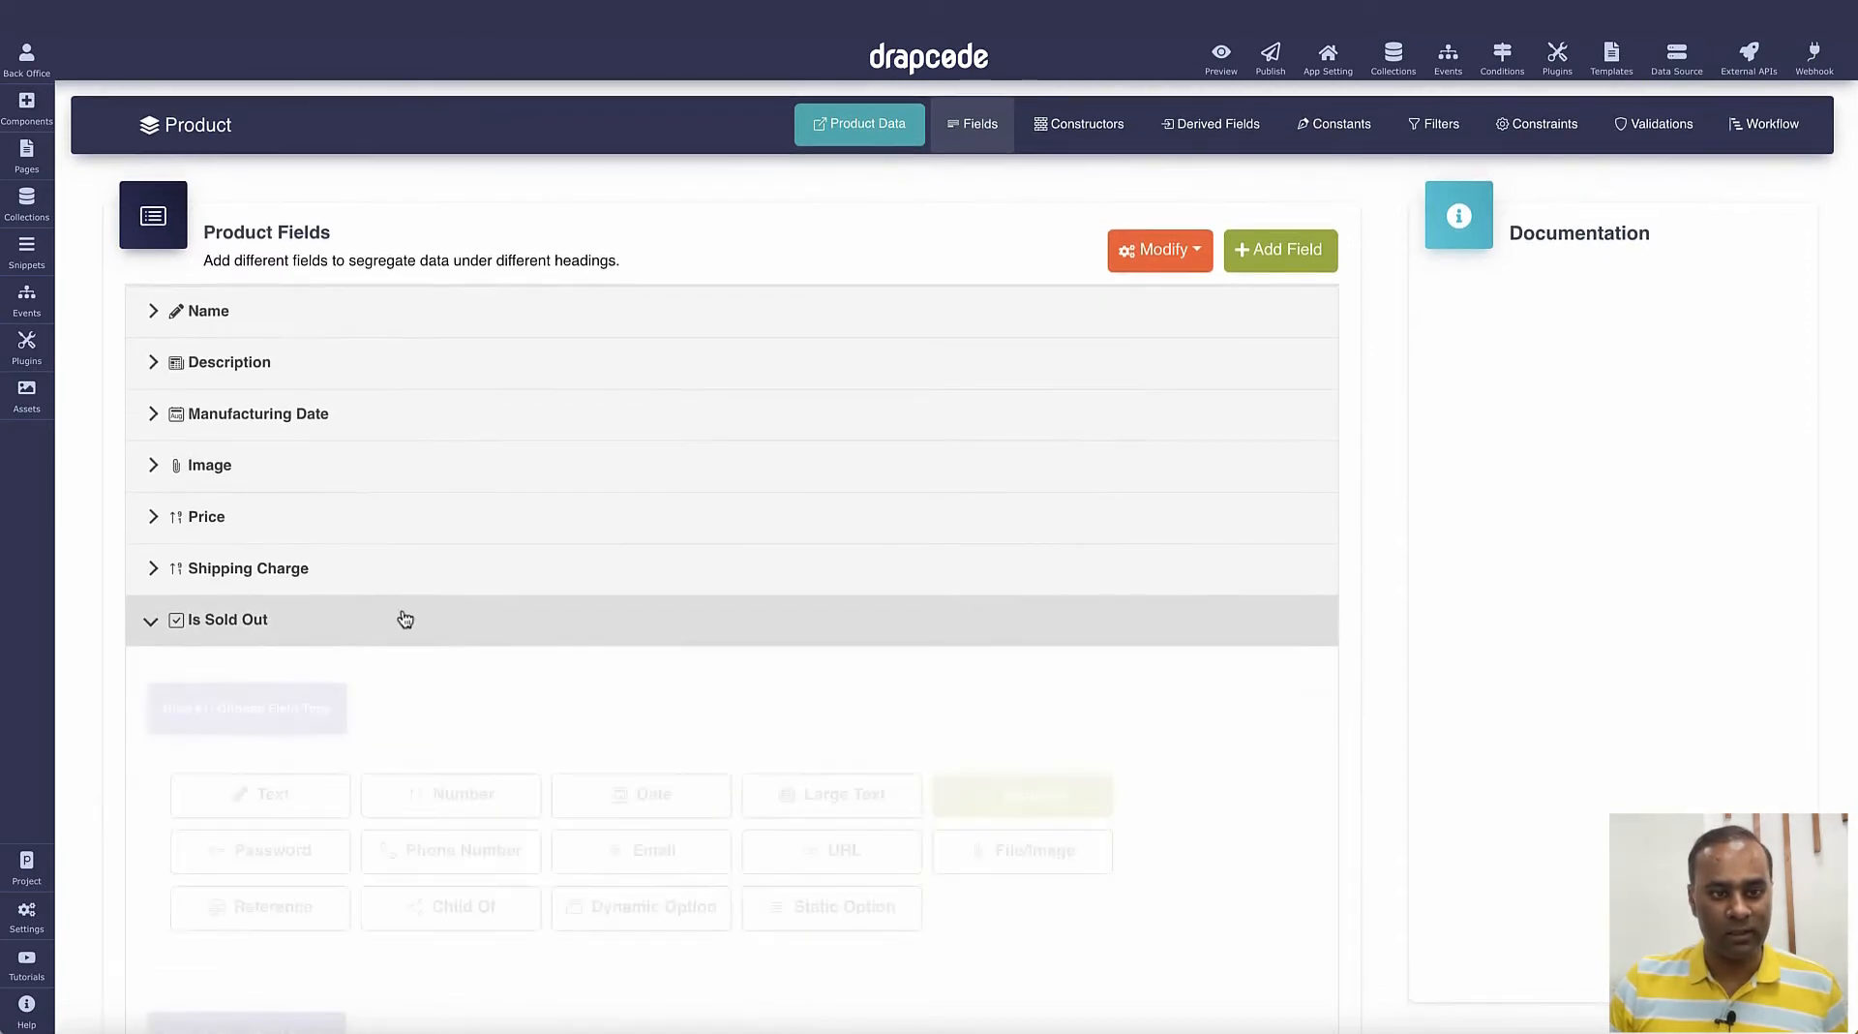
{"action": "scroll", "coordinate": [413, 620], "scroll_direction": "down", "scroll_amount": 3}
{"action": "left_click", "coordinate": [396, 289]}
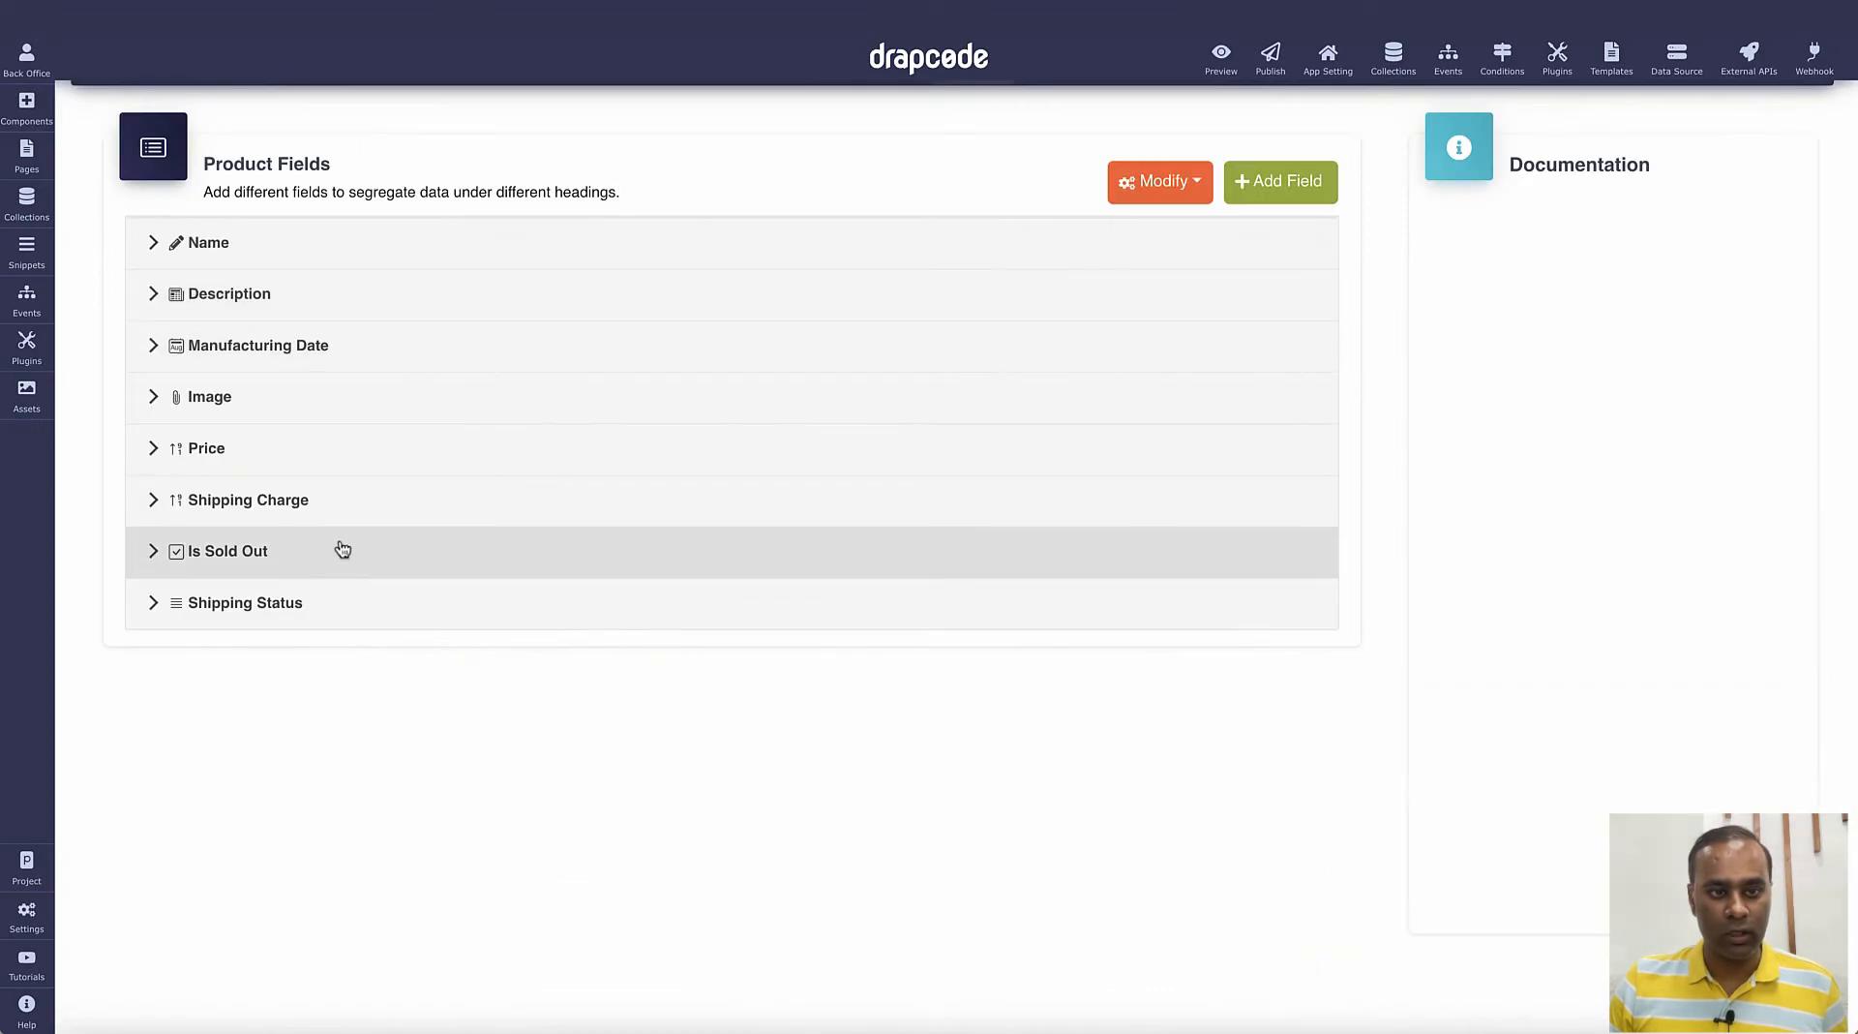
{"action": "left_click", "coordinate": [336, 614]}
{"action": "scroll", "coordinate": [674, 469], "scroll_direction": "down", "scroll_amount": 3}
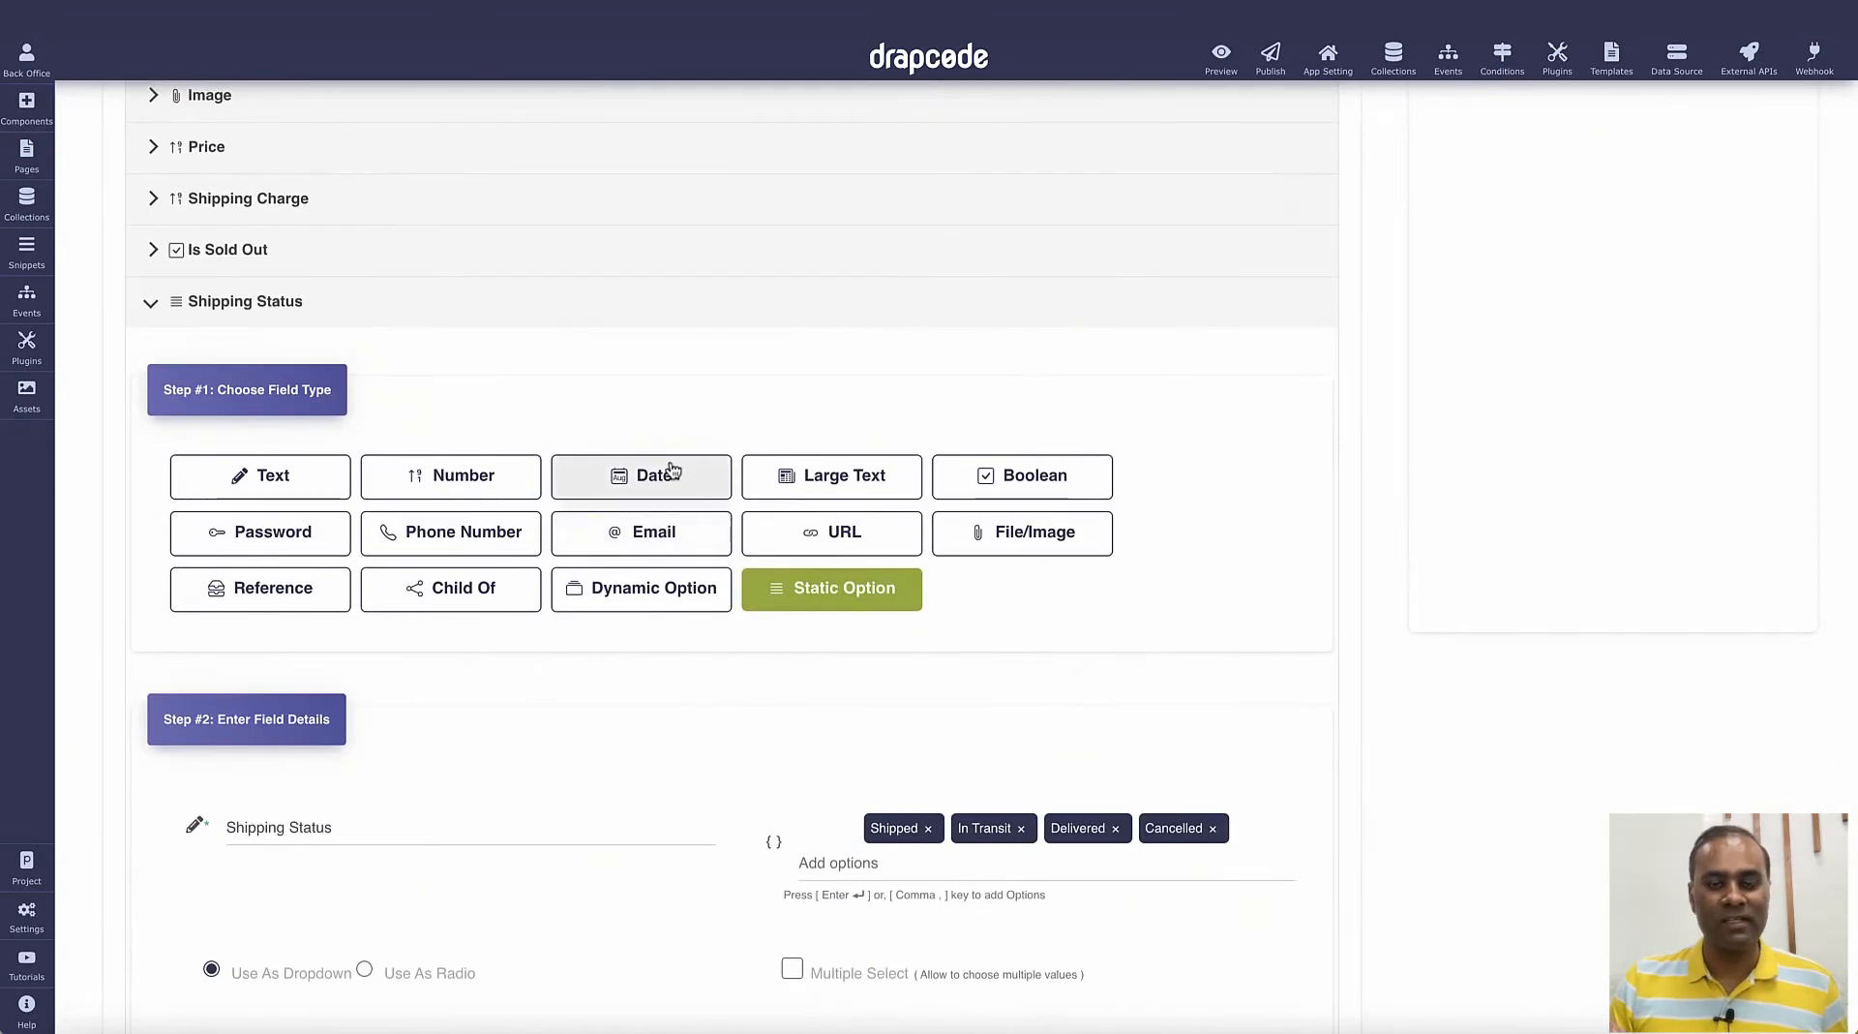
{"action": "scroll", "coordinate": [677, 425], "scroll_direction": "up", "scroll_amount": 1}
{"action": "left_click", "coordinate": [575, 366]}
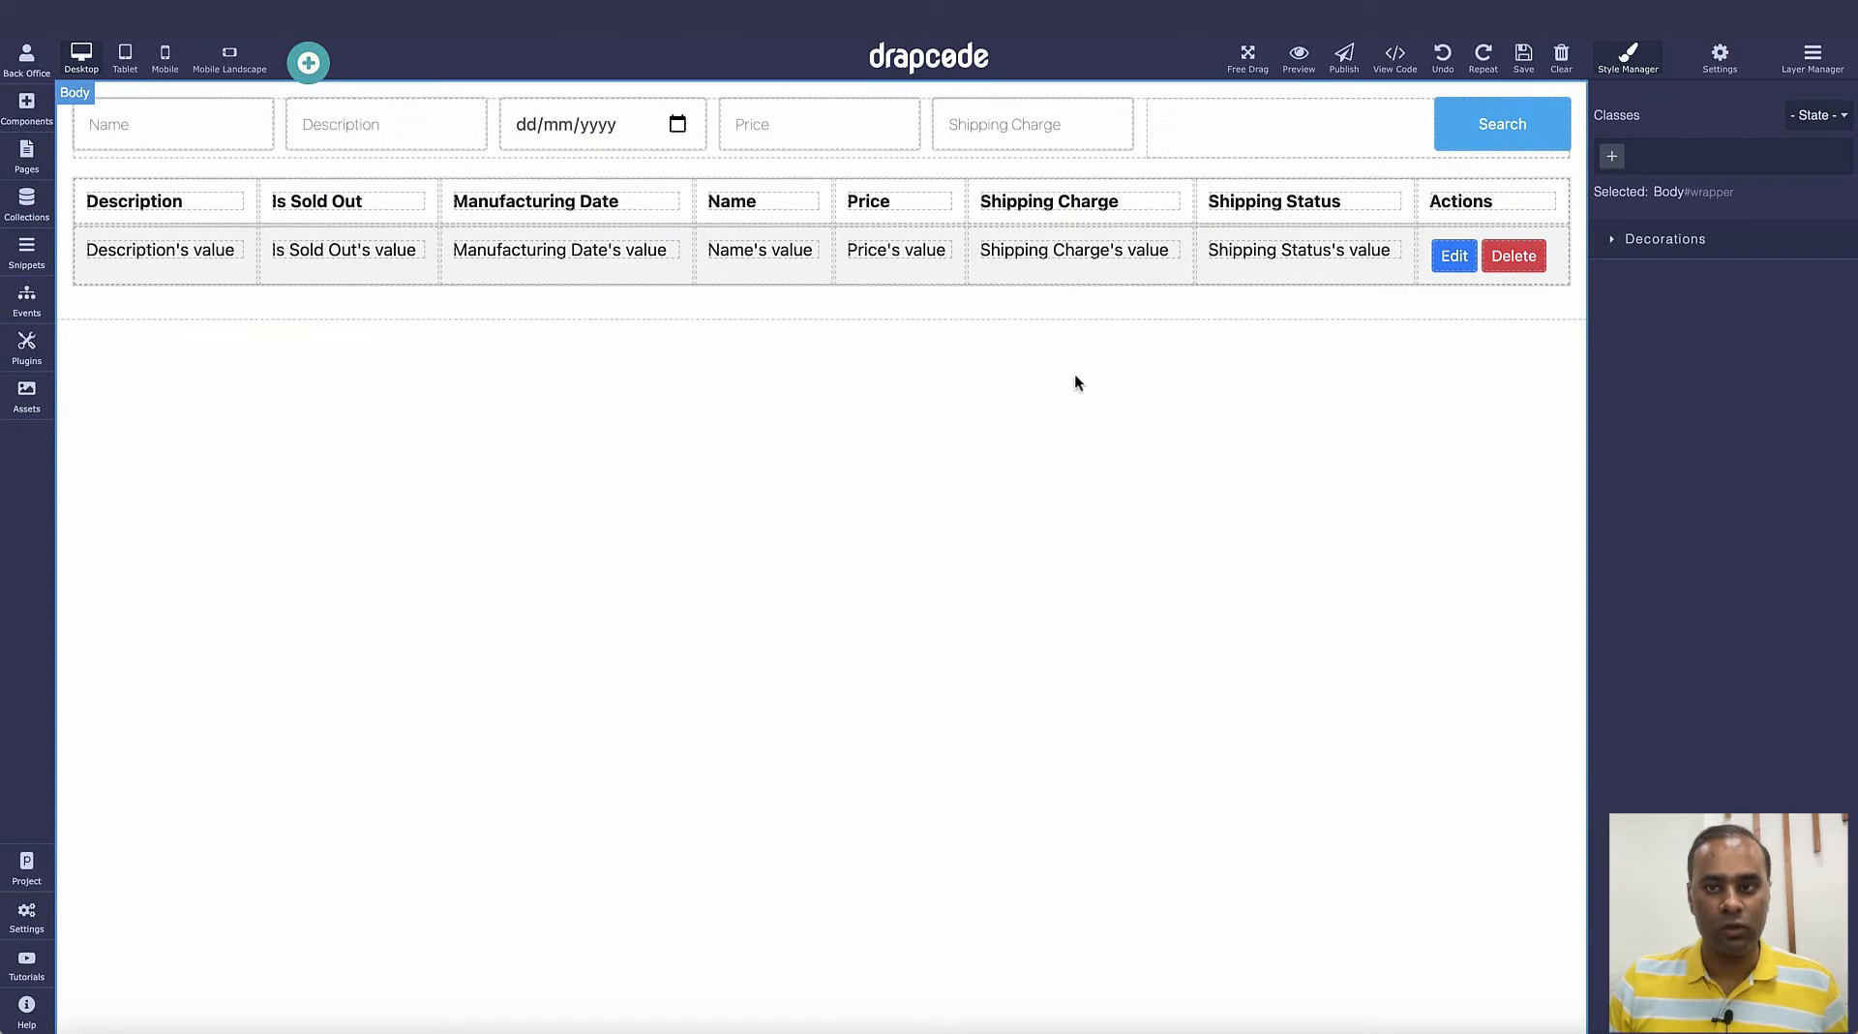
- Change the label of the Edit link in the table's Actions column to "Mark Shipped"
{"action": "left_click", "coordinate": [1457, 263]}
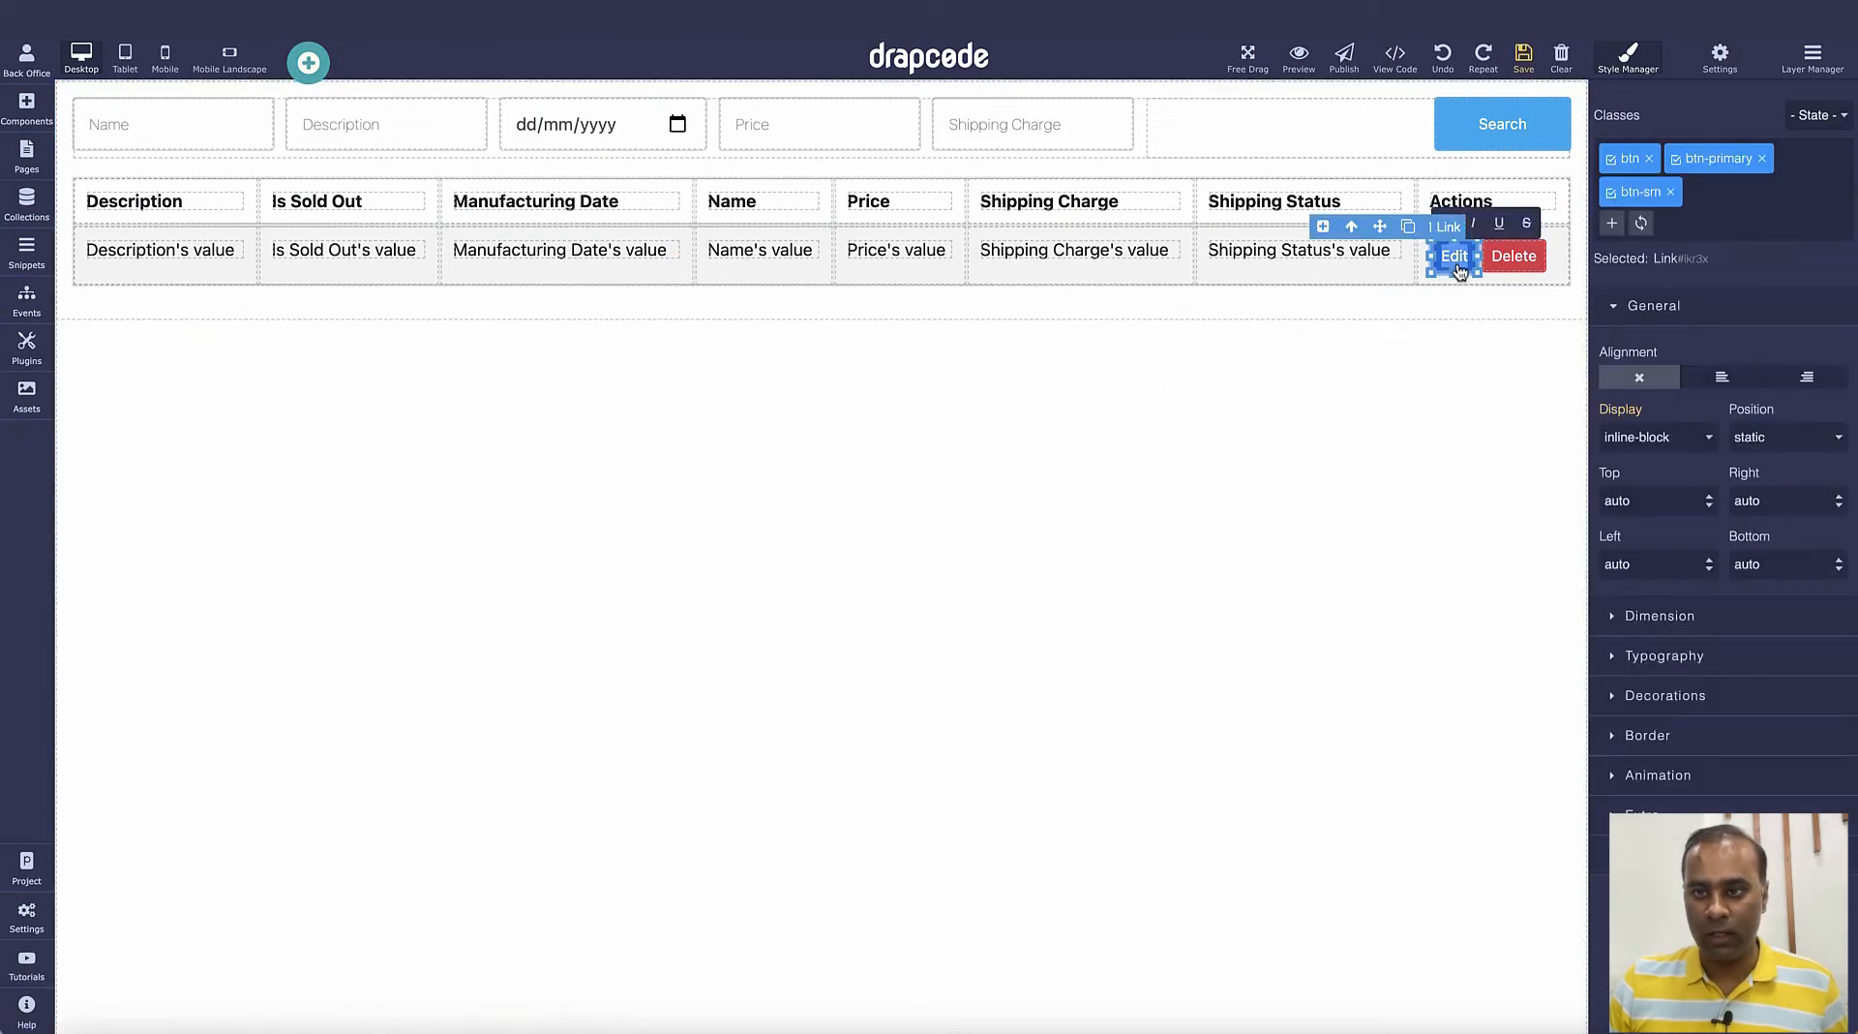
{"action": "double_click", "coordinate": [1457, 263]}
{"action": "type", "text": "Mark"}
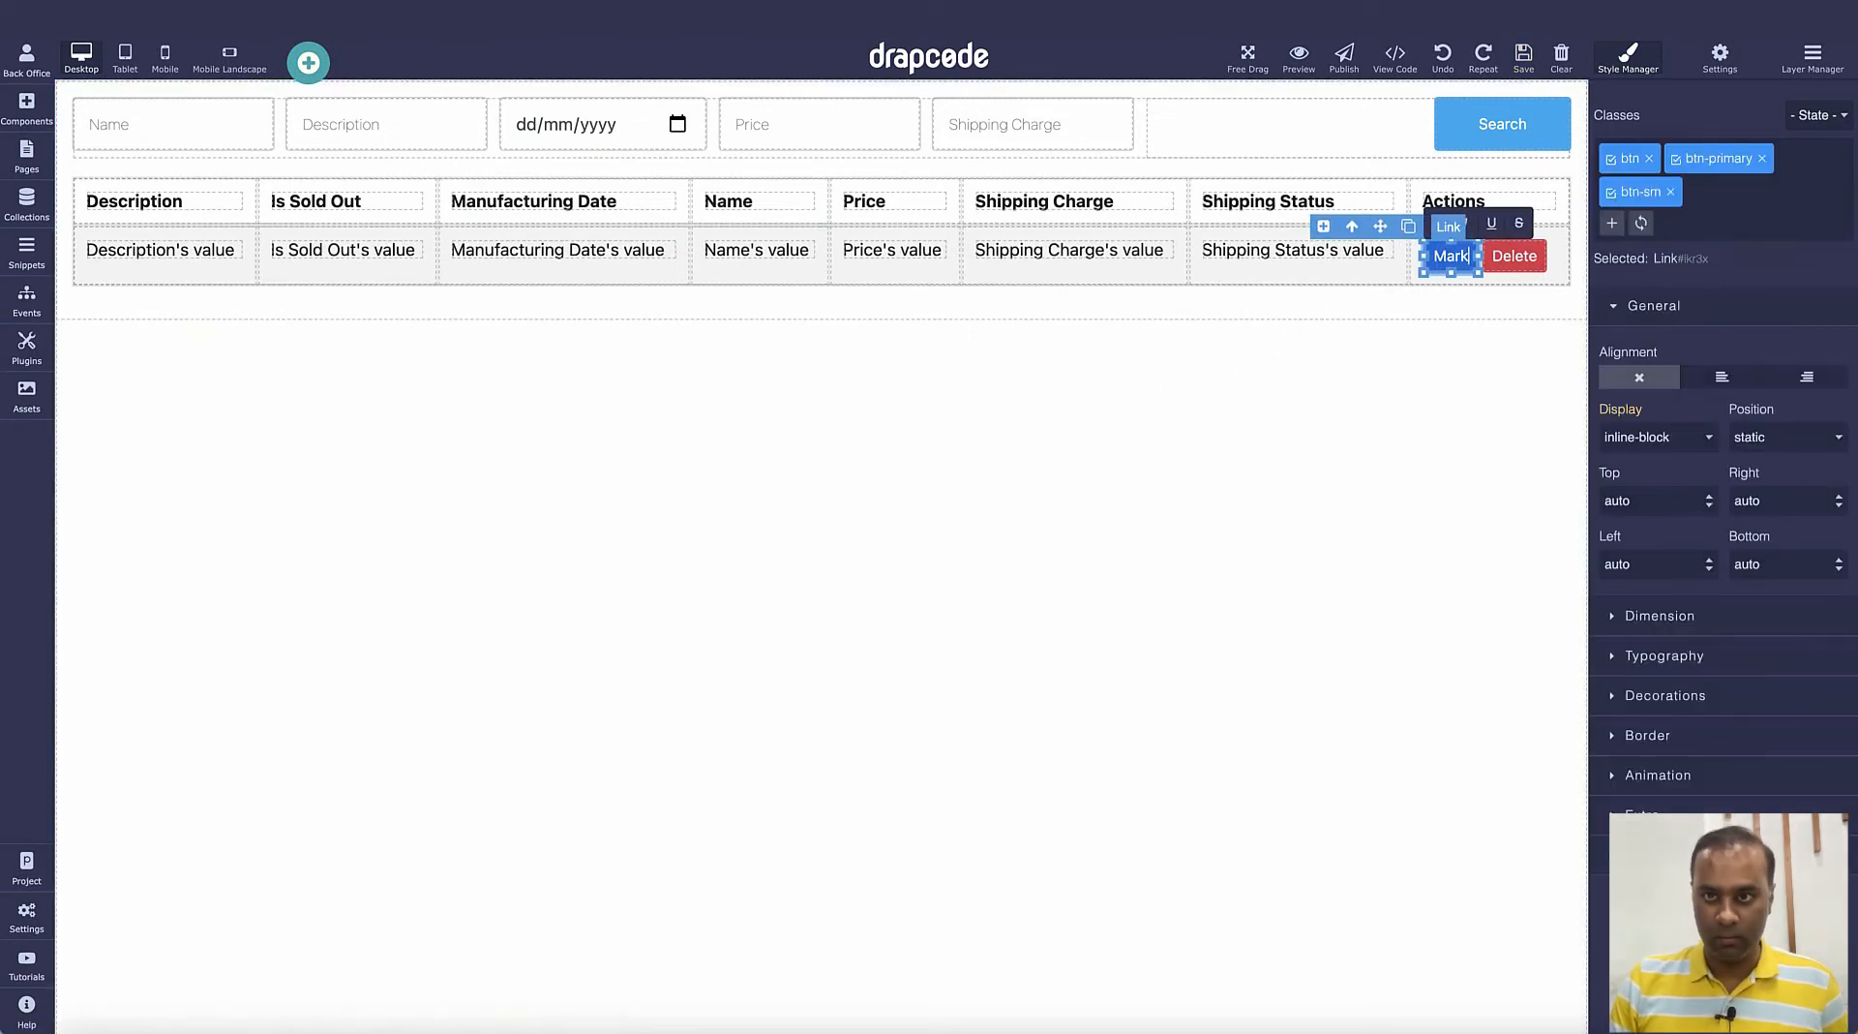
{"action": "type", "text": " Shipped"}
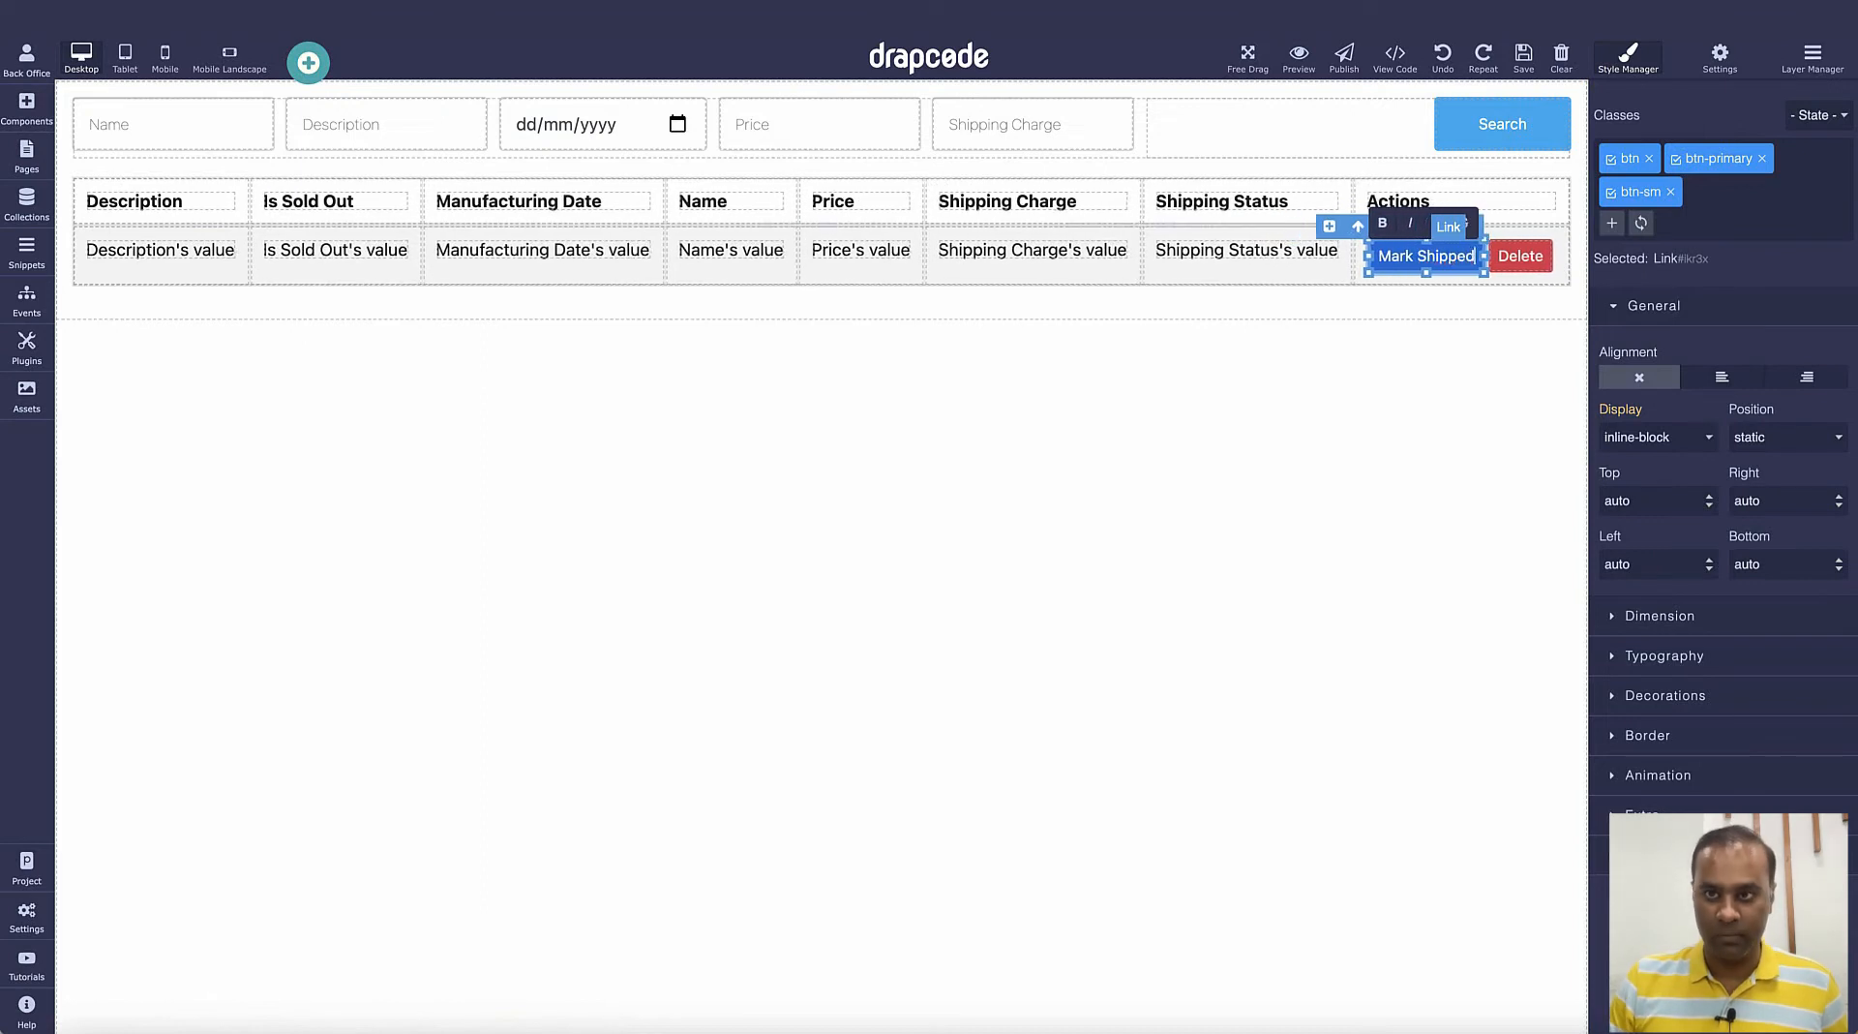
- Change the label of the Delete link in the table's Actions column to "Mark In Transit"
{"action": "left_click", "coordinate": [1523, 267]}
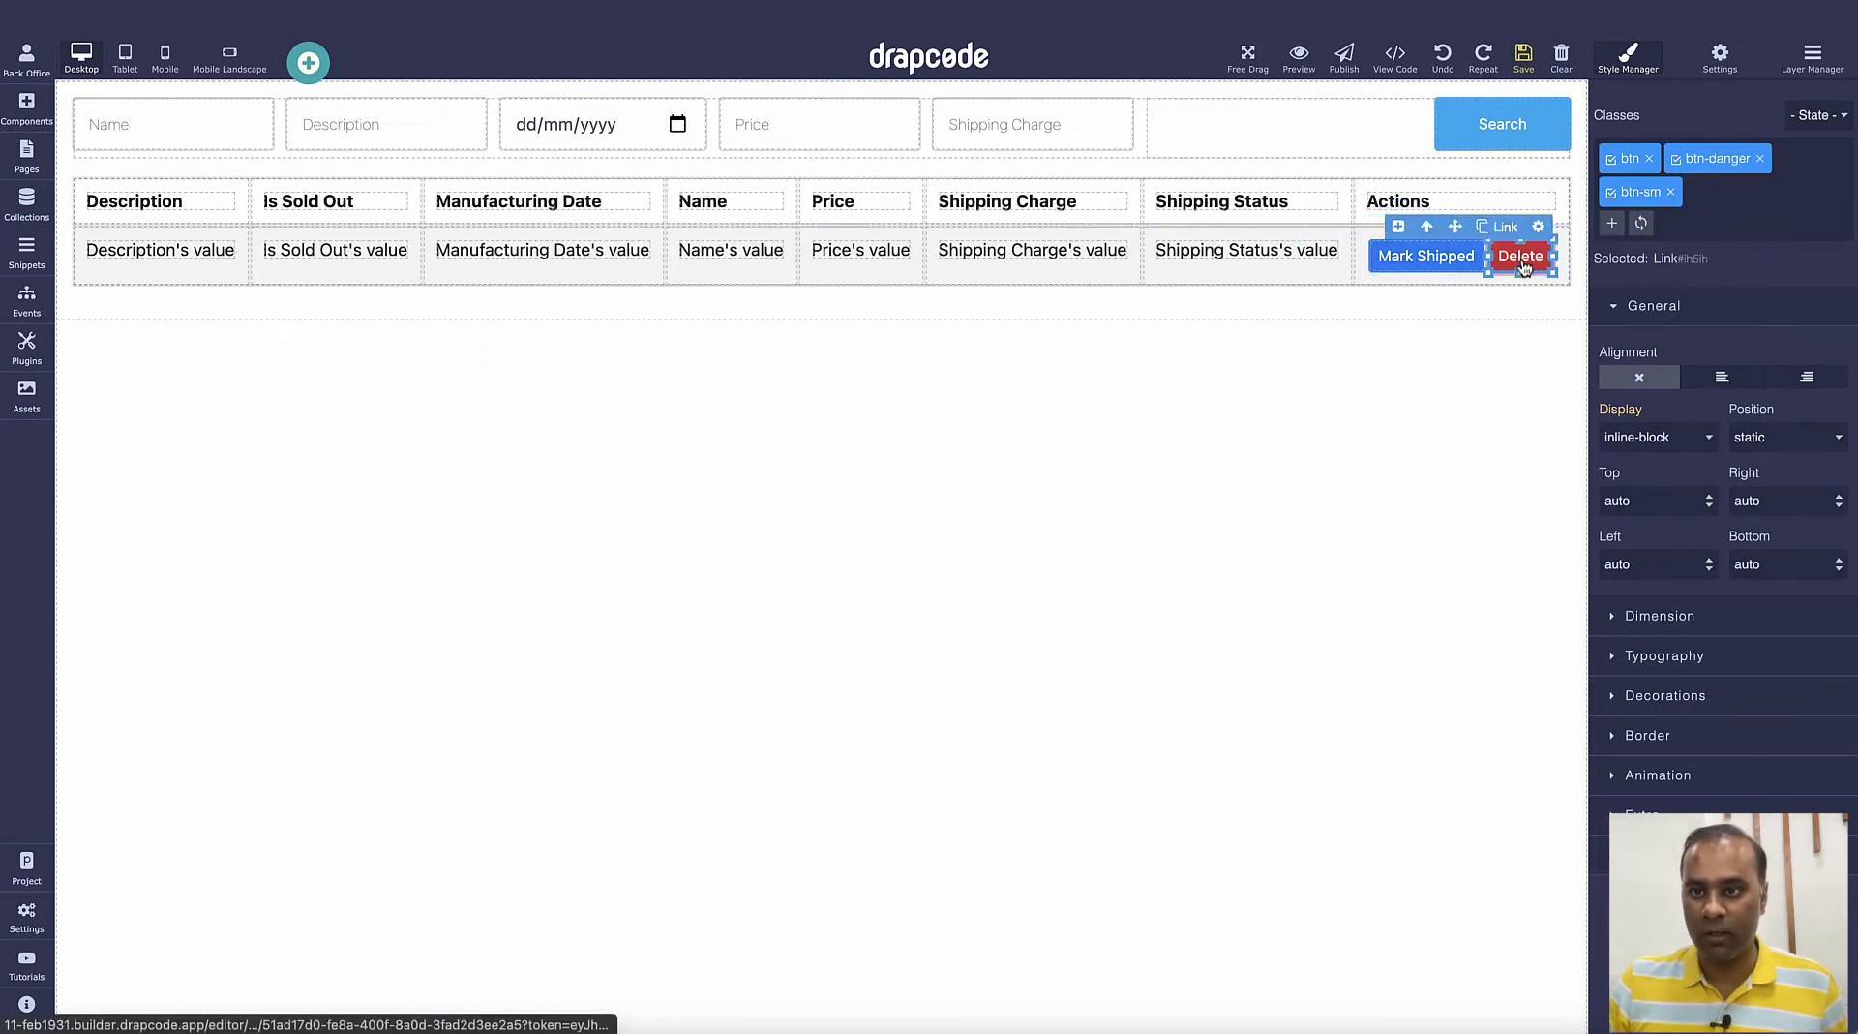
{"action": "double_click", "coordinate": [1523, 267]}
{"action": "type", "text": "Mark"}
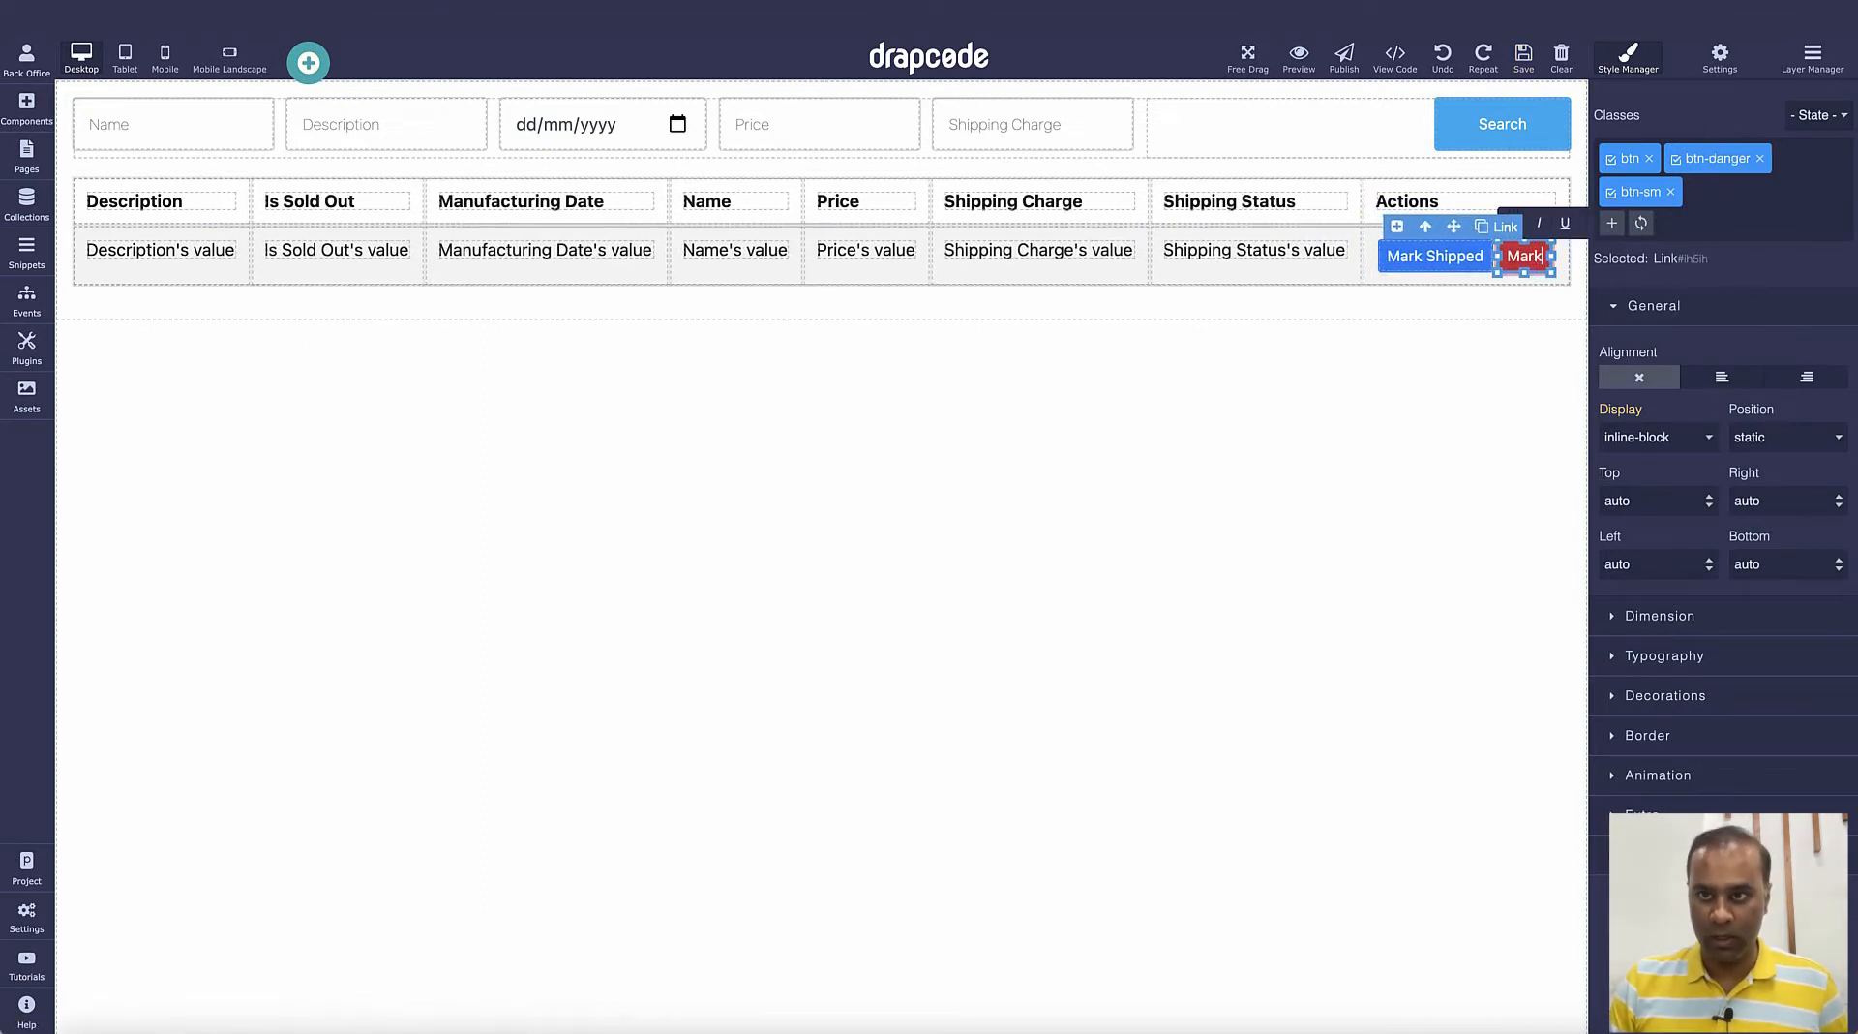
{"action": "type", "text": " In"}
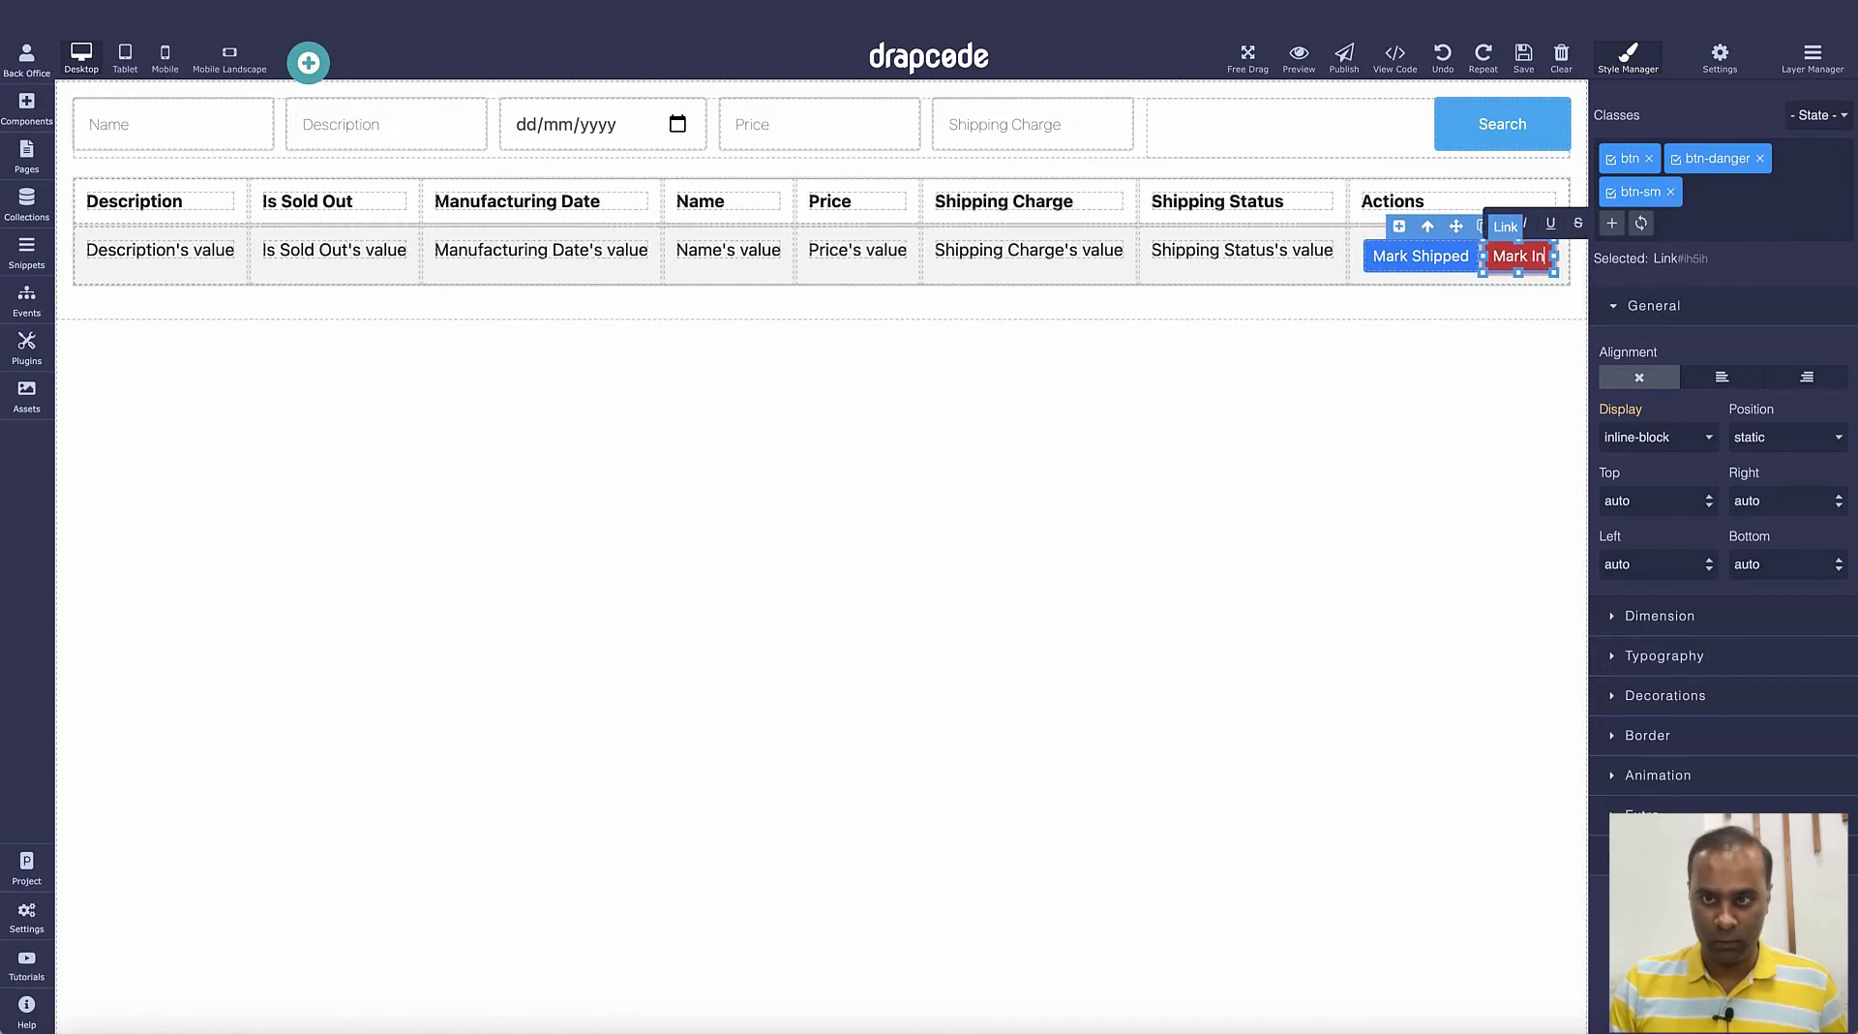
{"action": "type", "text": " Transit"}
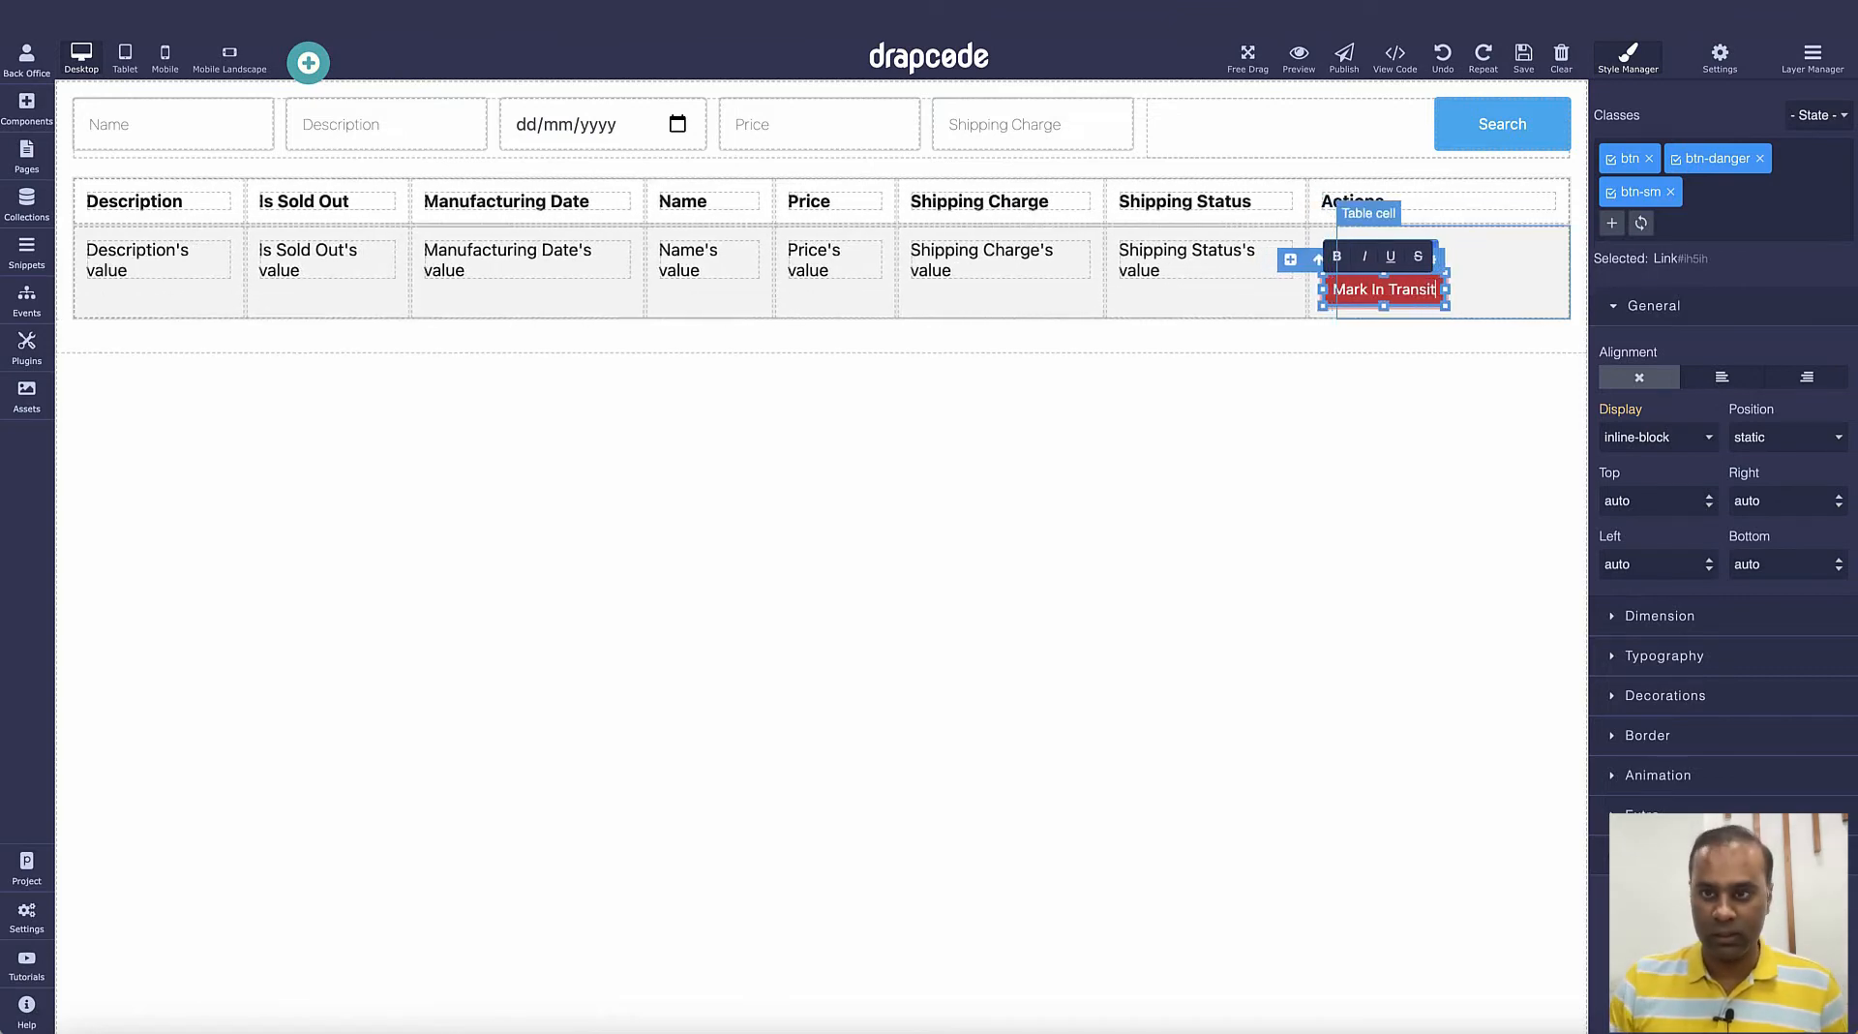
- Replace the btn-danger class of the Mark In Transit link with btn-warning and save the page
{"action": "left_click", "coordinate": [1759, 159]}
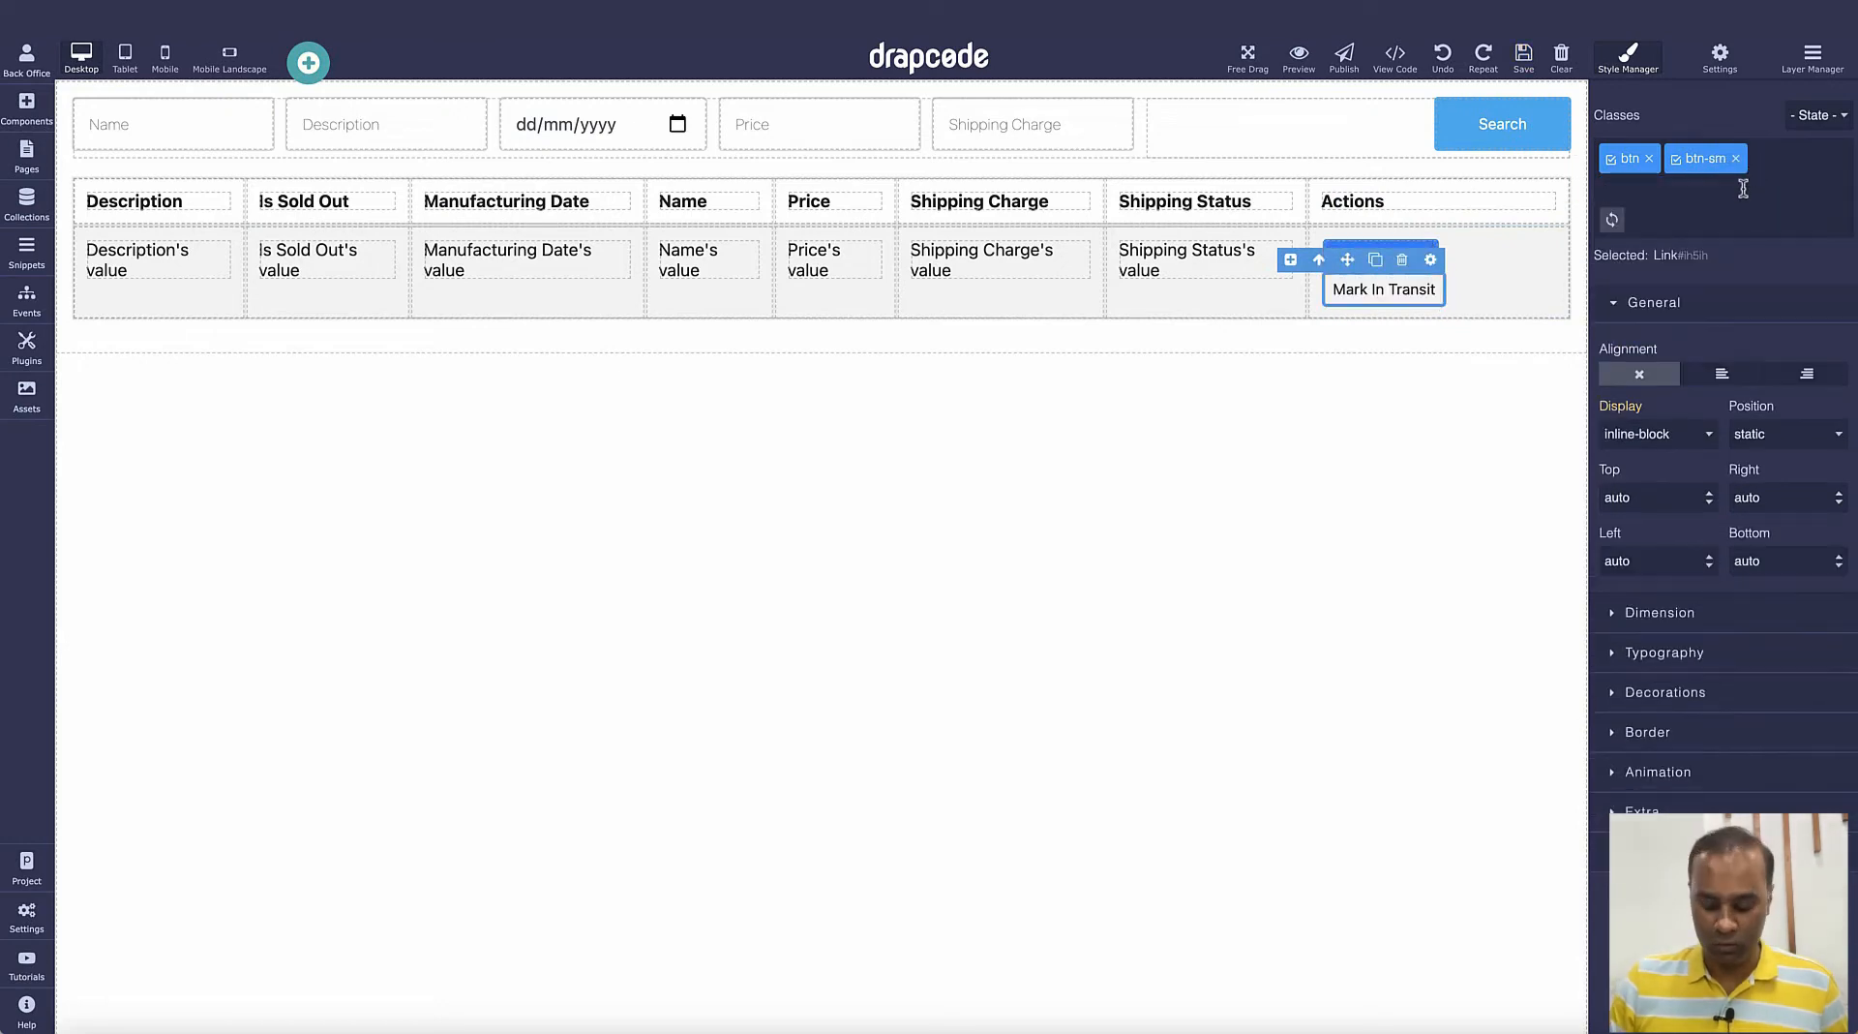
{"action": "type", "text": "b"}
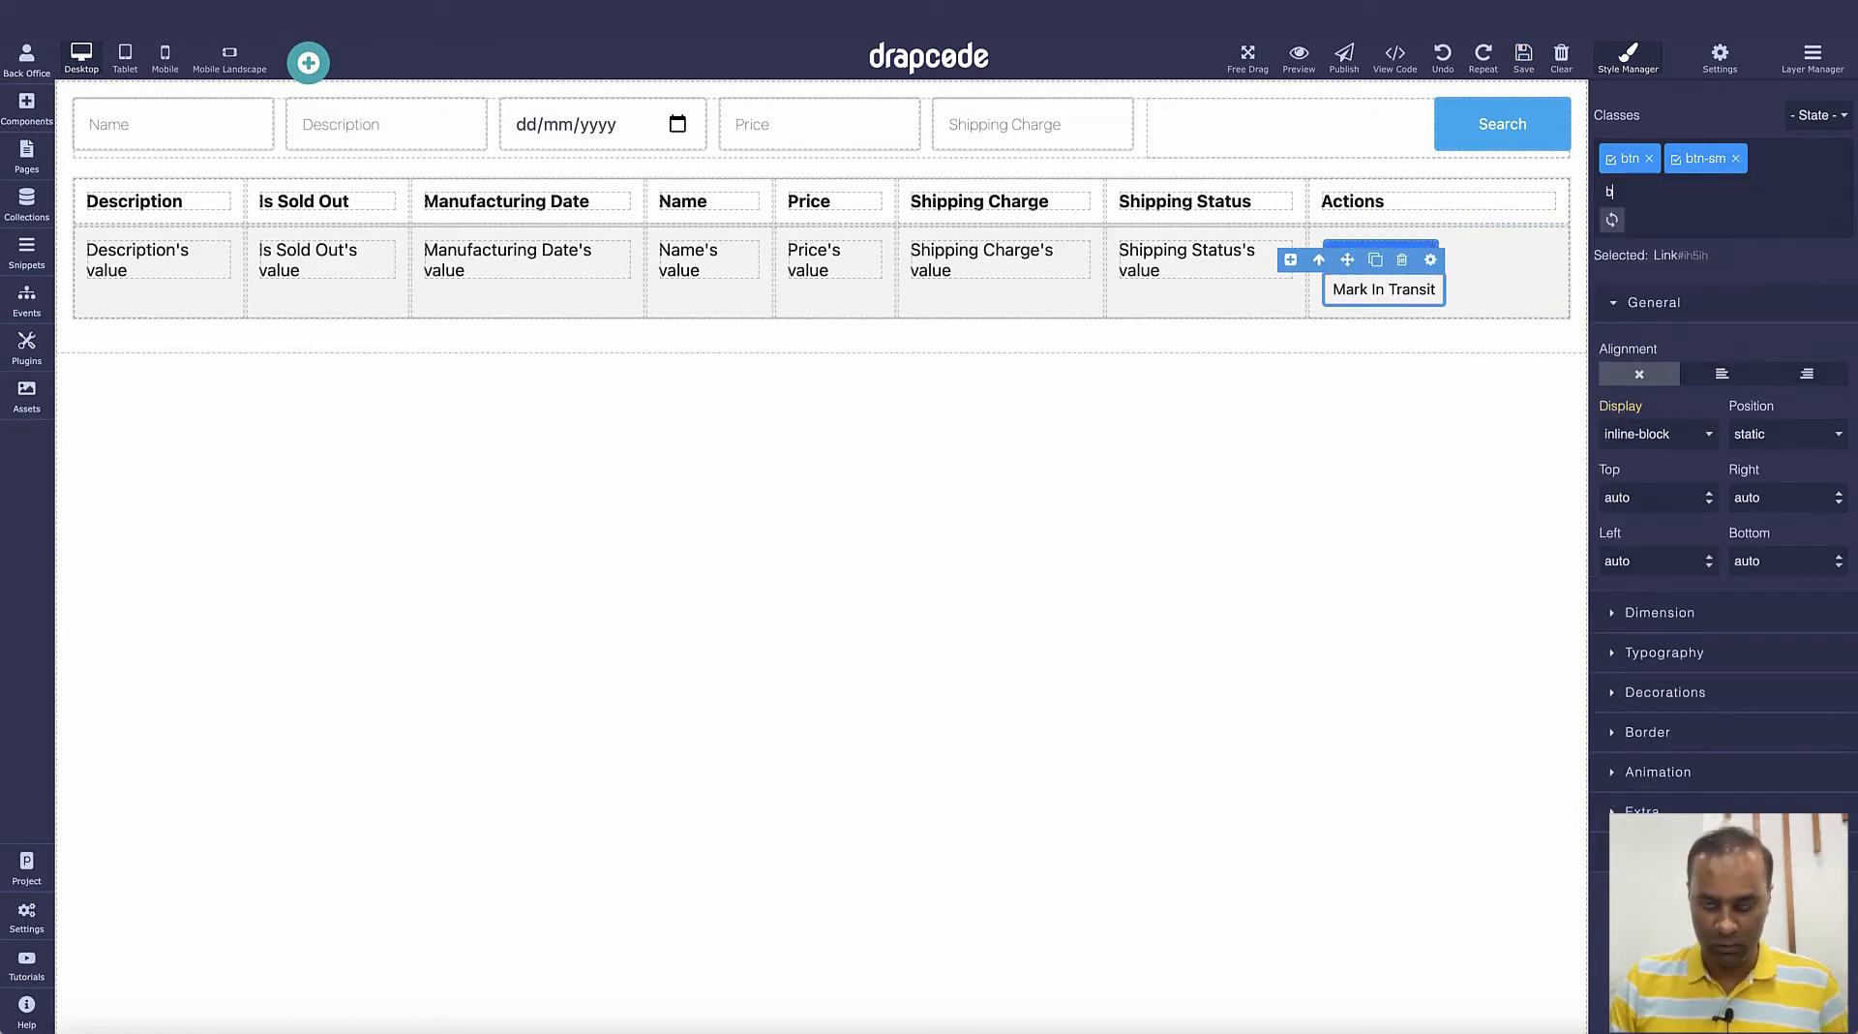
{"action": "type", "text": "tn-warning"}
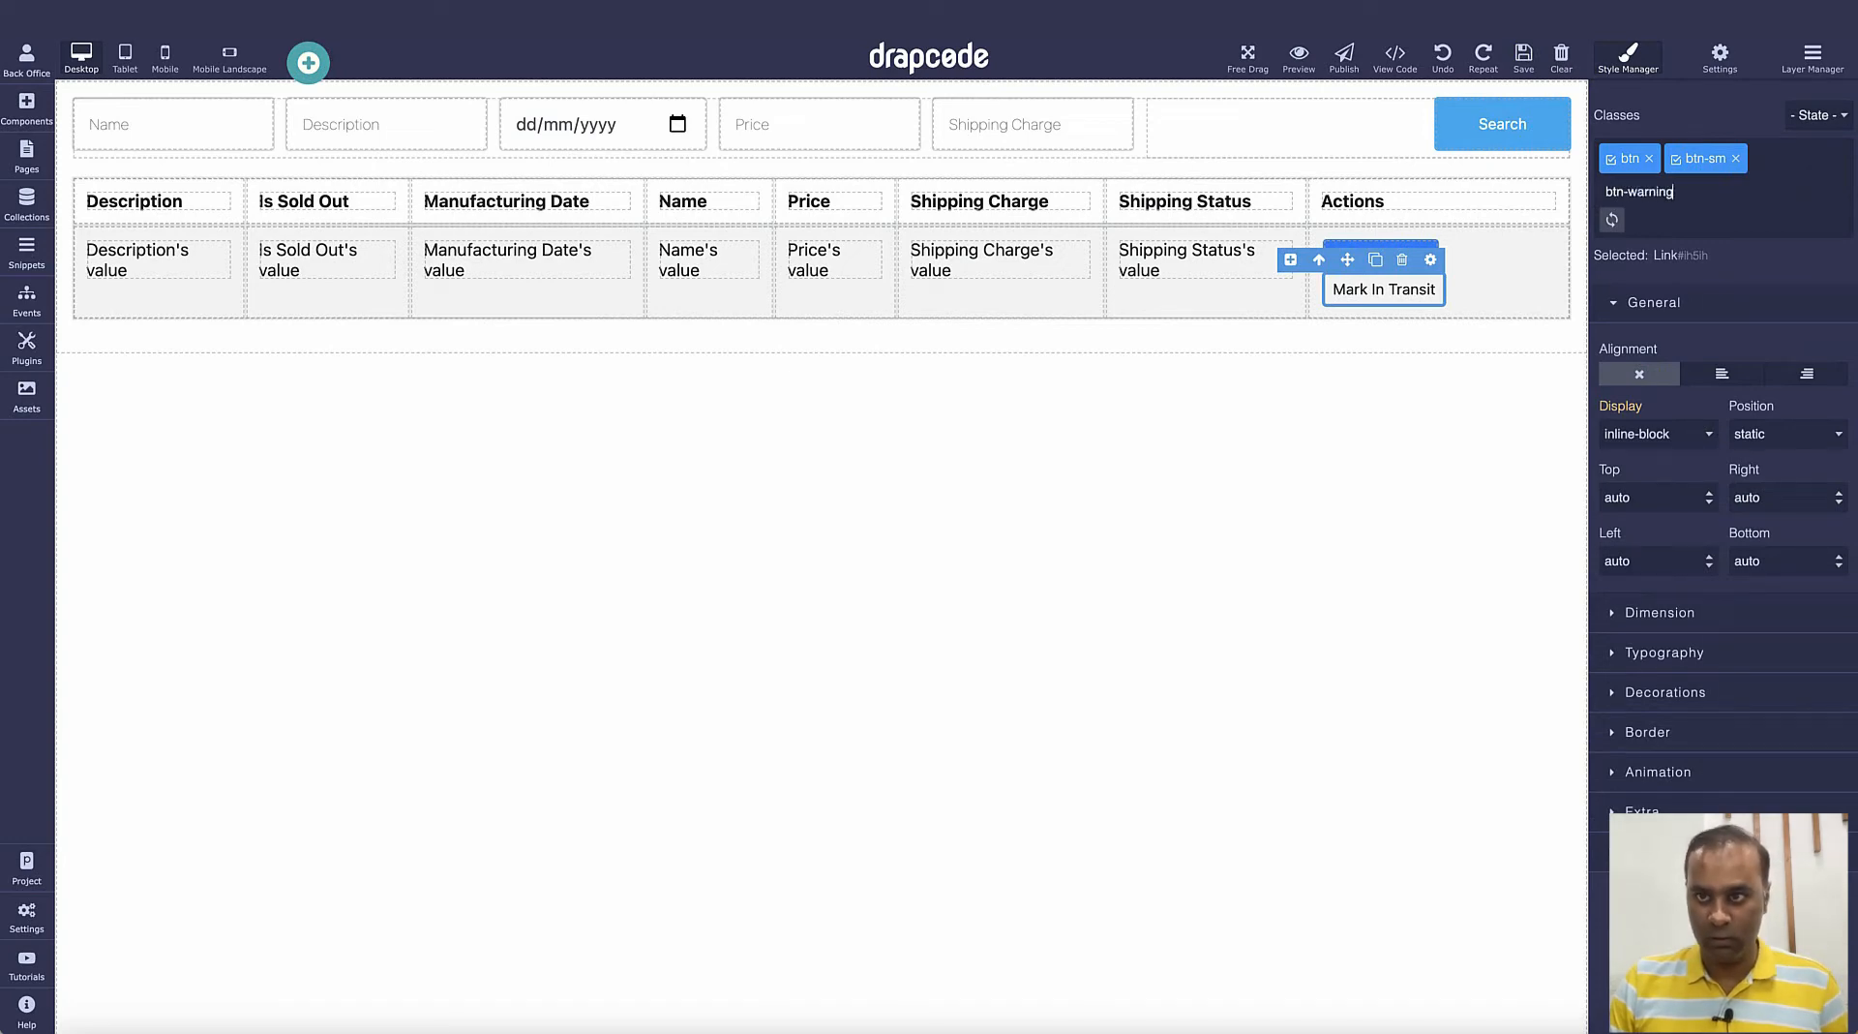
{"action": "key", "text": "Return"}
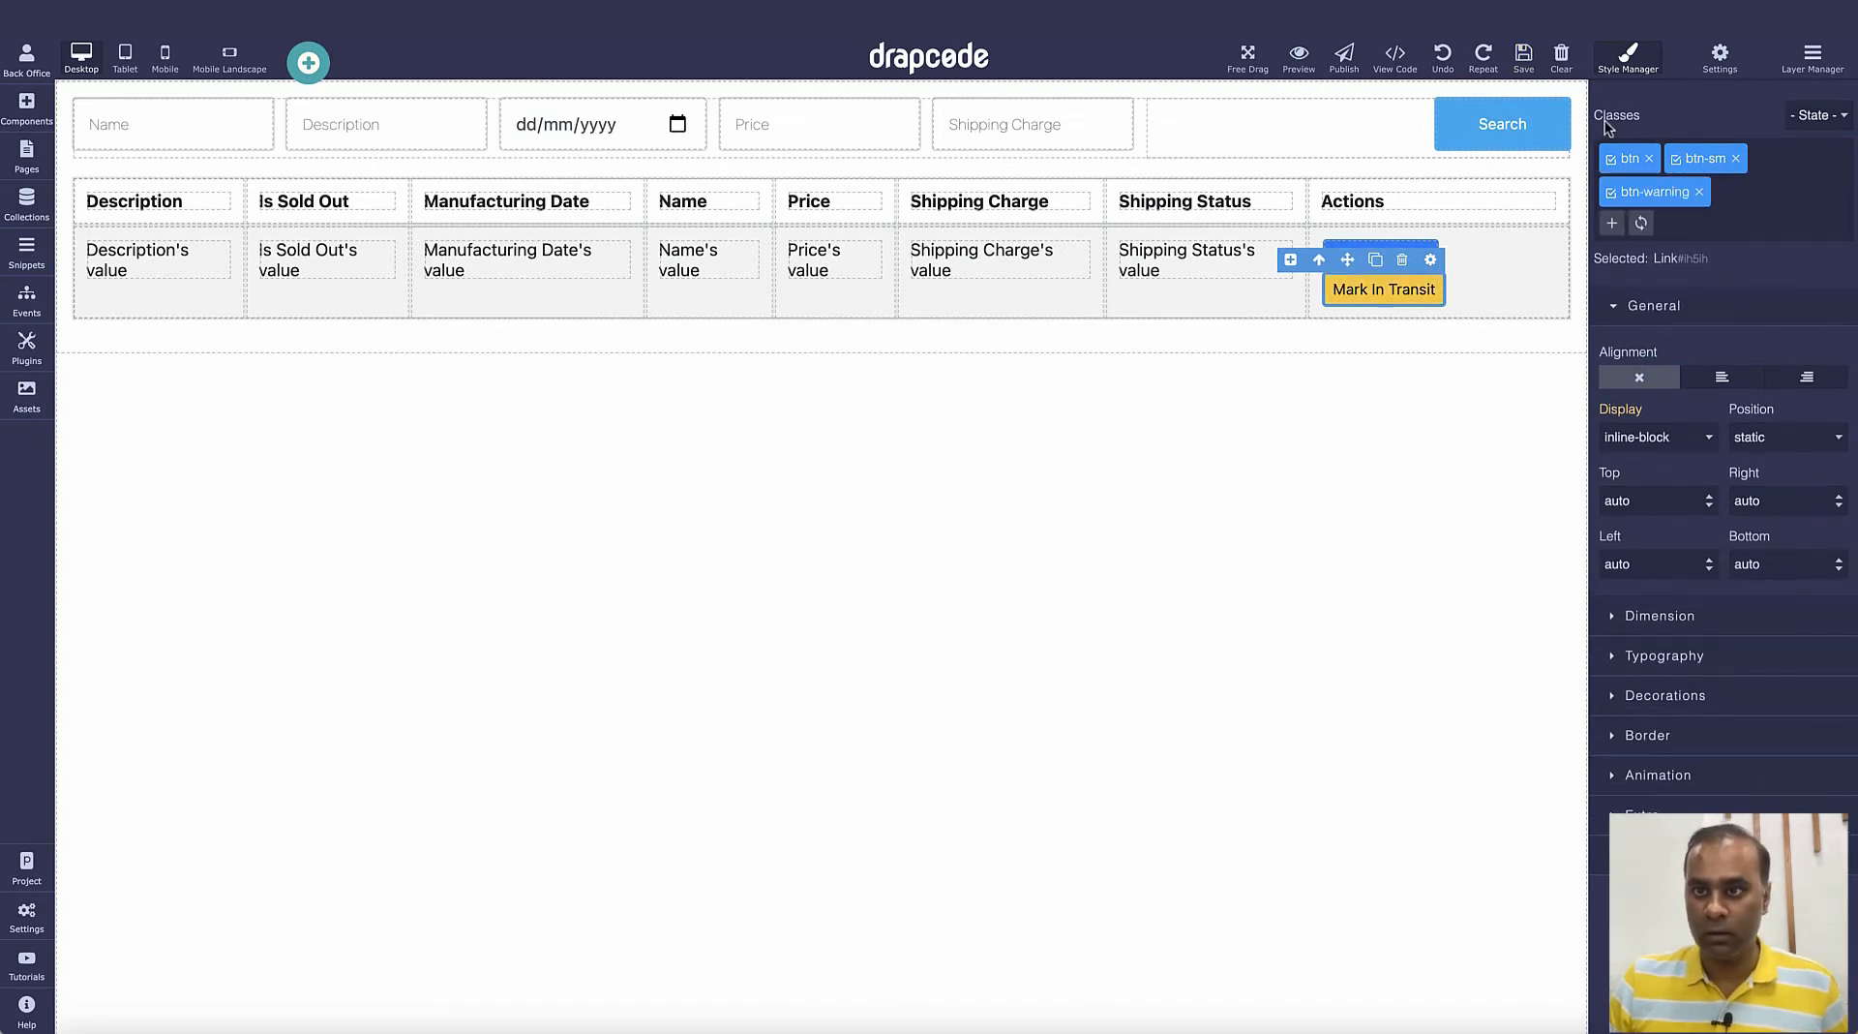
{"action": "left_click", "coordinate": [1523, 55]}
- Duplicate the Mark In Transit link in the Actions column and relabel the copy "Mark Cancelled"
{"action": "left_click", "coordinate": [1377, 262]}
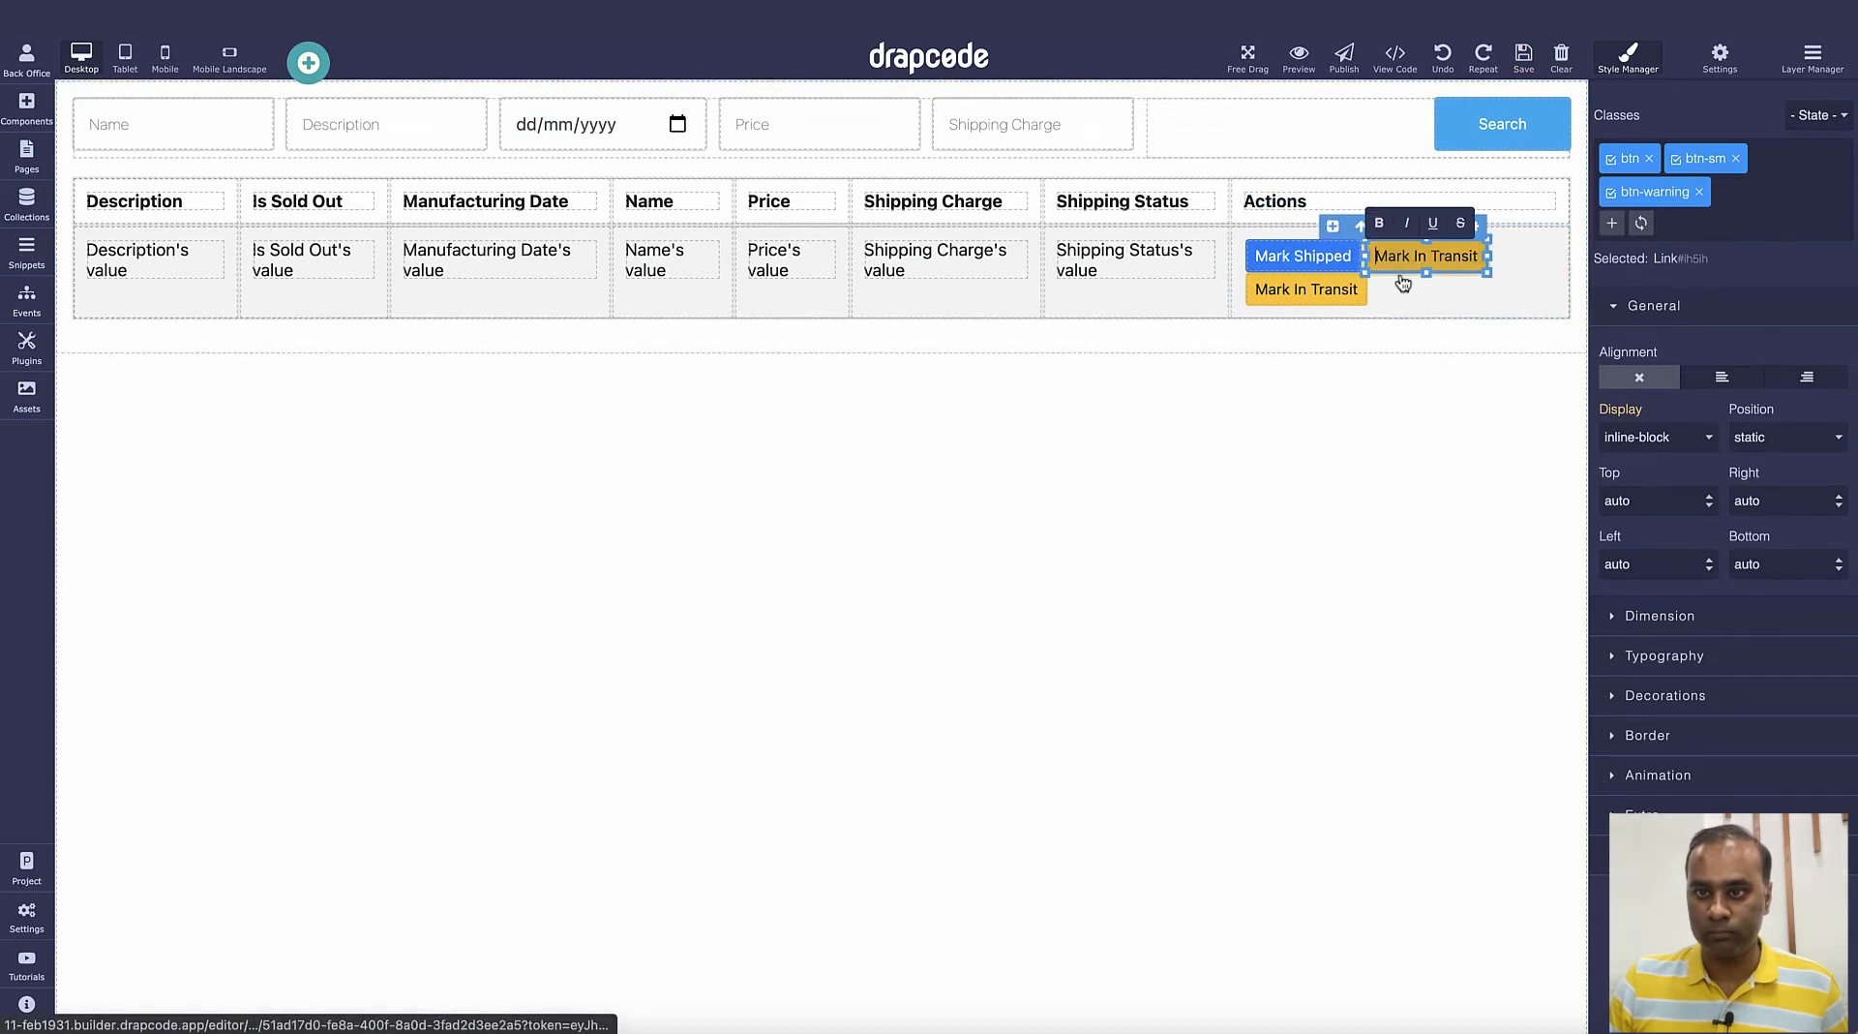
{"action": "double_click", "coordinate": [1330, 291]}
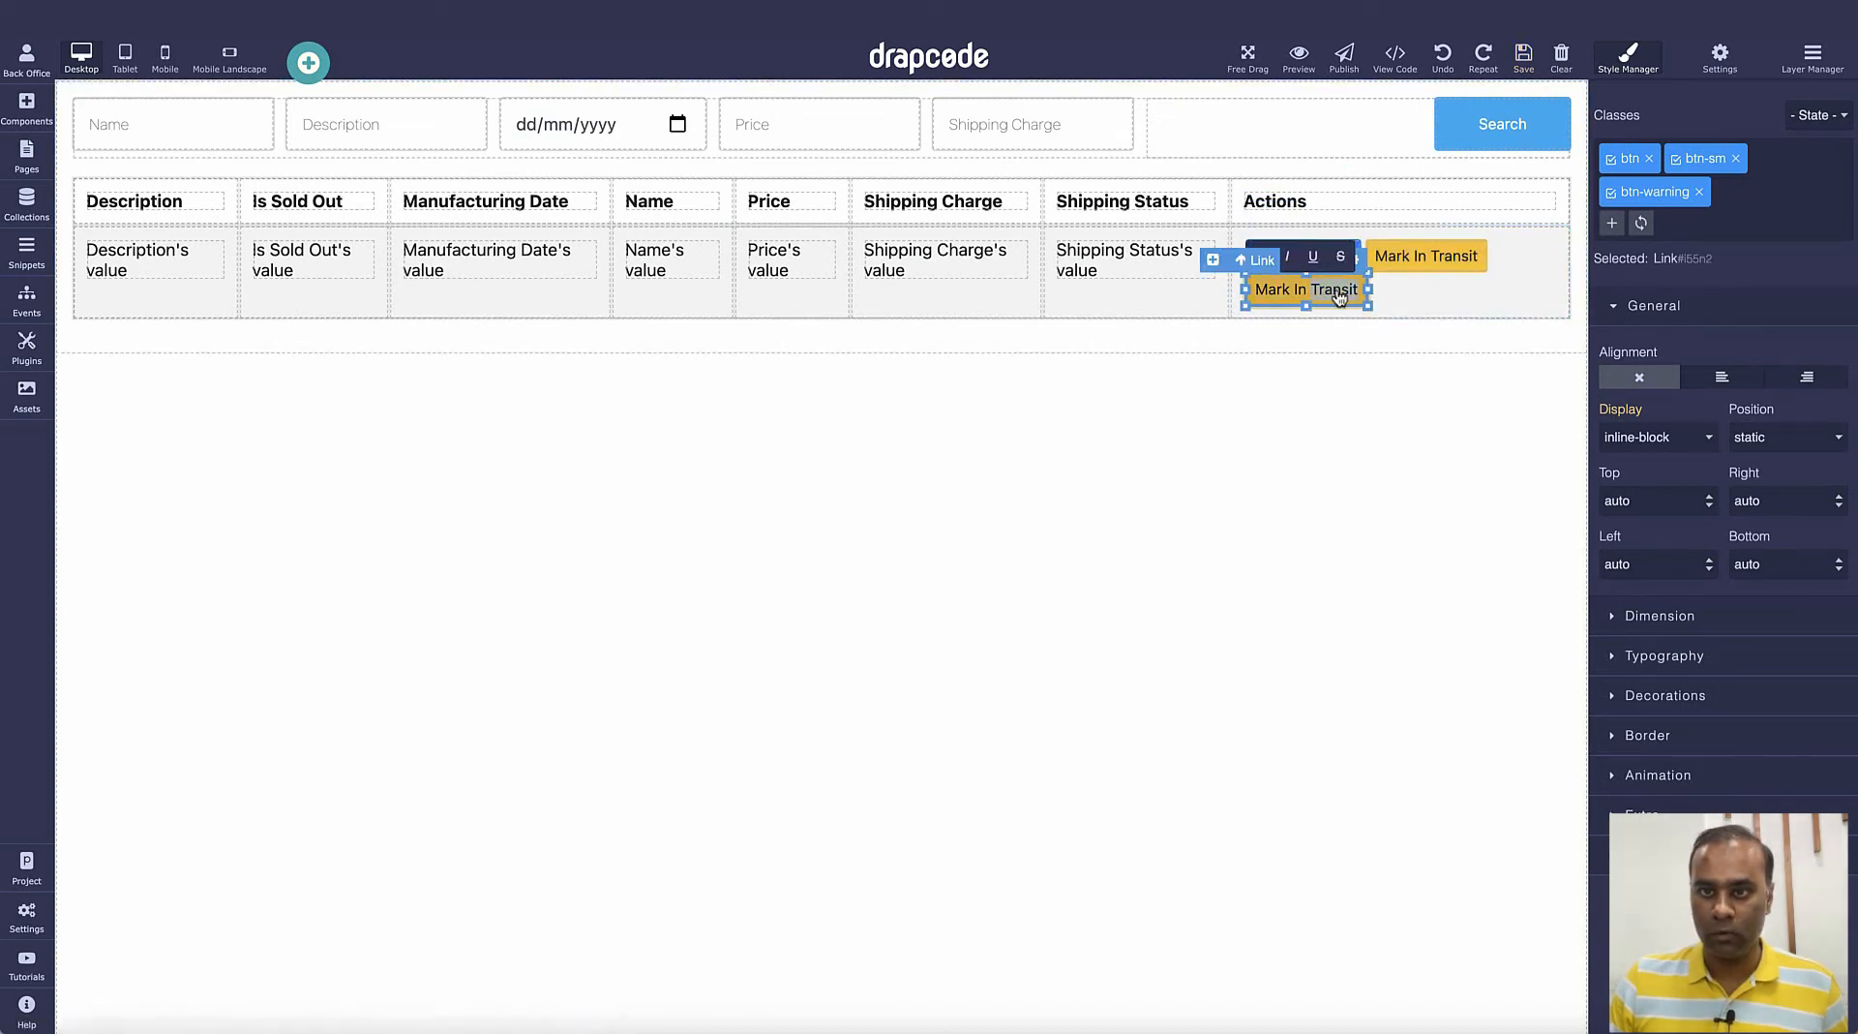
{"action": "key", "text": "BackSpace"}
{"action": "key", "text": "BackSpace"}
{"action": "key", "text": "BackSpace"}
{"action": "key", "text": "BackSpace"}
{"action": "key", "text": "BackSpace"}
{"action": "key", "text": "BackSpace"}
{"action": "key", "text": "BackSpace"}
{"action": "key", "text": "BackSpace"}
{"action": "key", "text": "BackSpace"}
{"action": "key", "text": "BackSpace"}
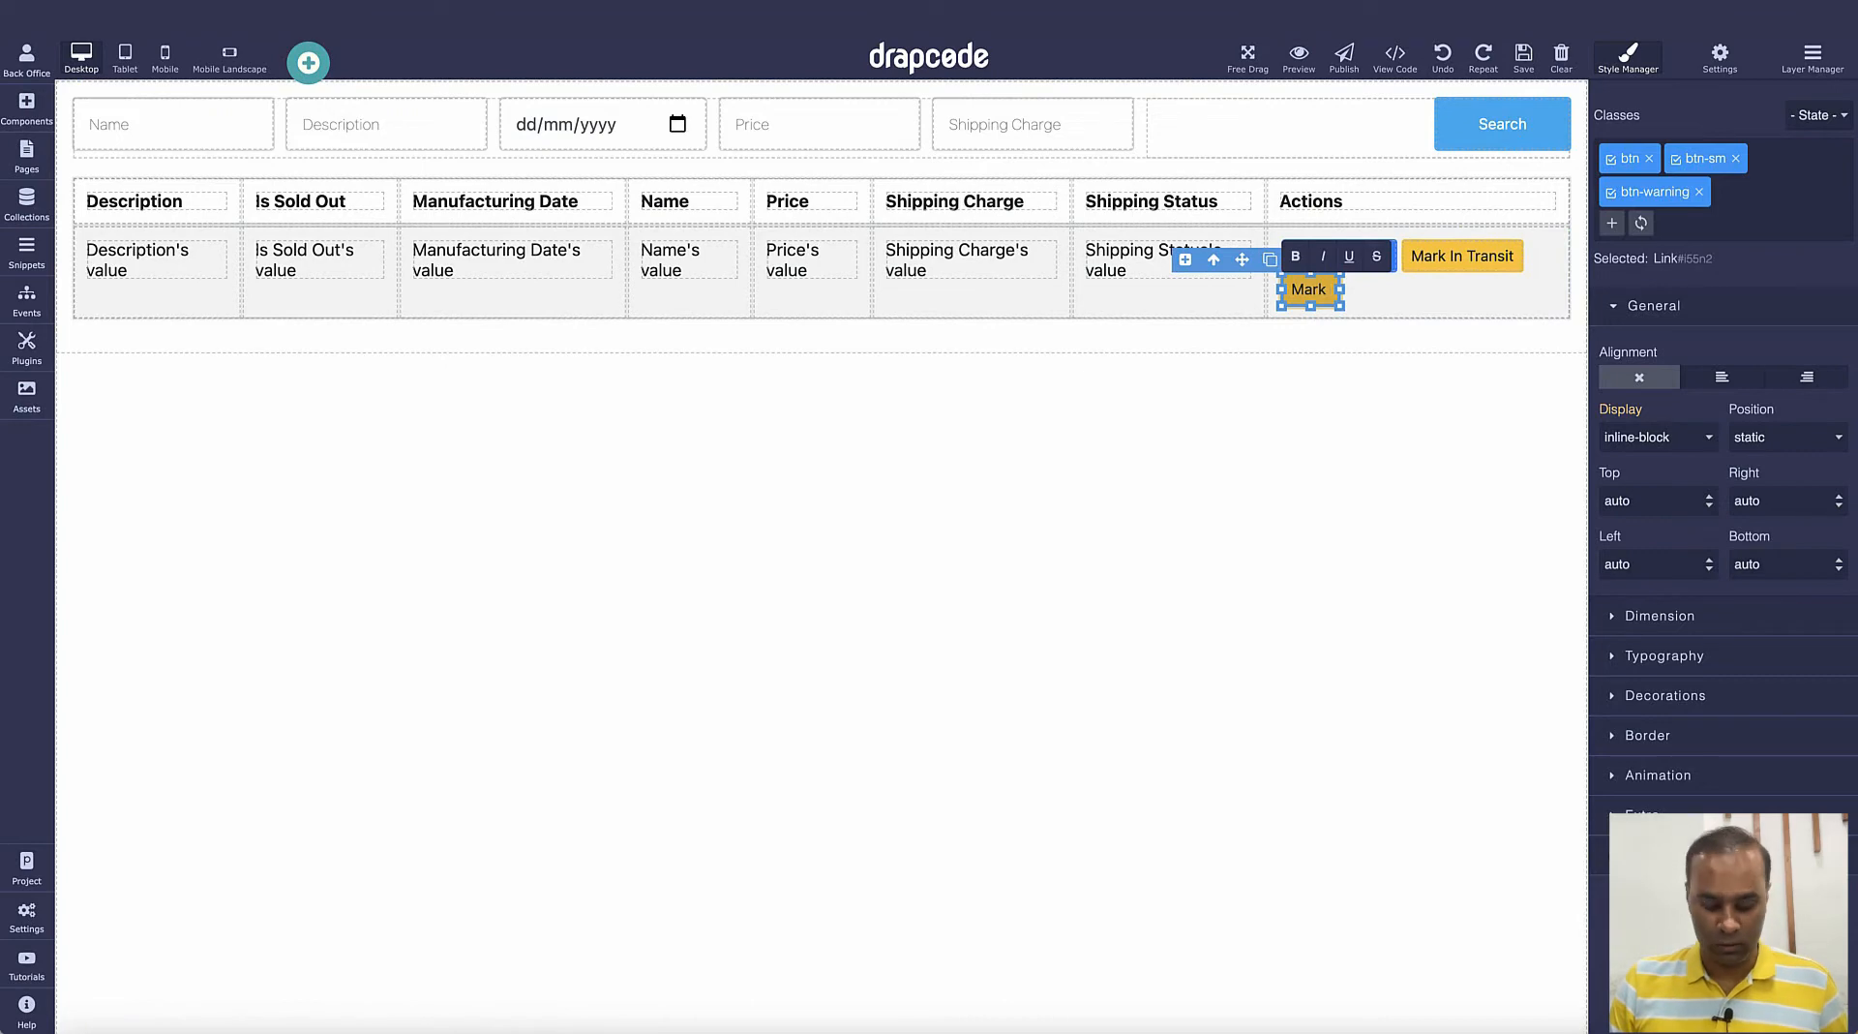
{"action": "type", "text": "Cancelled"}
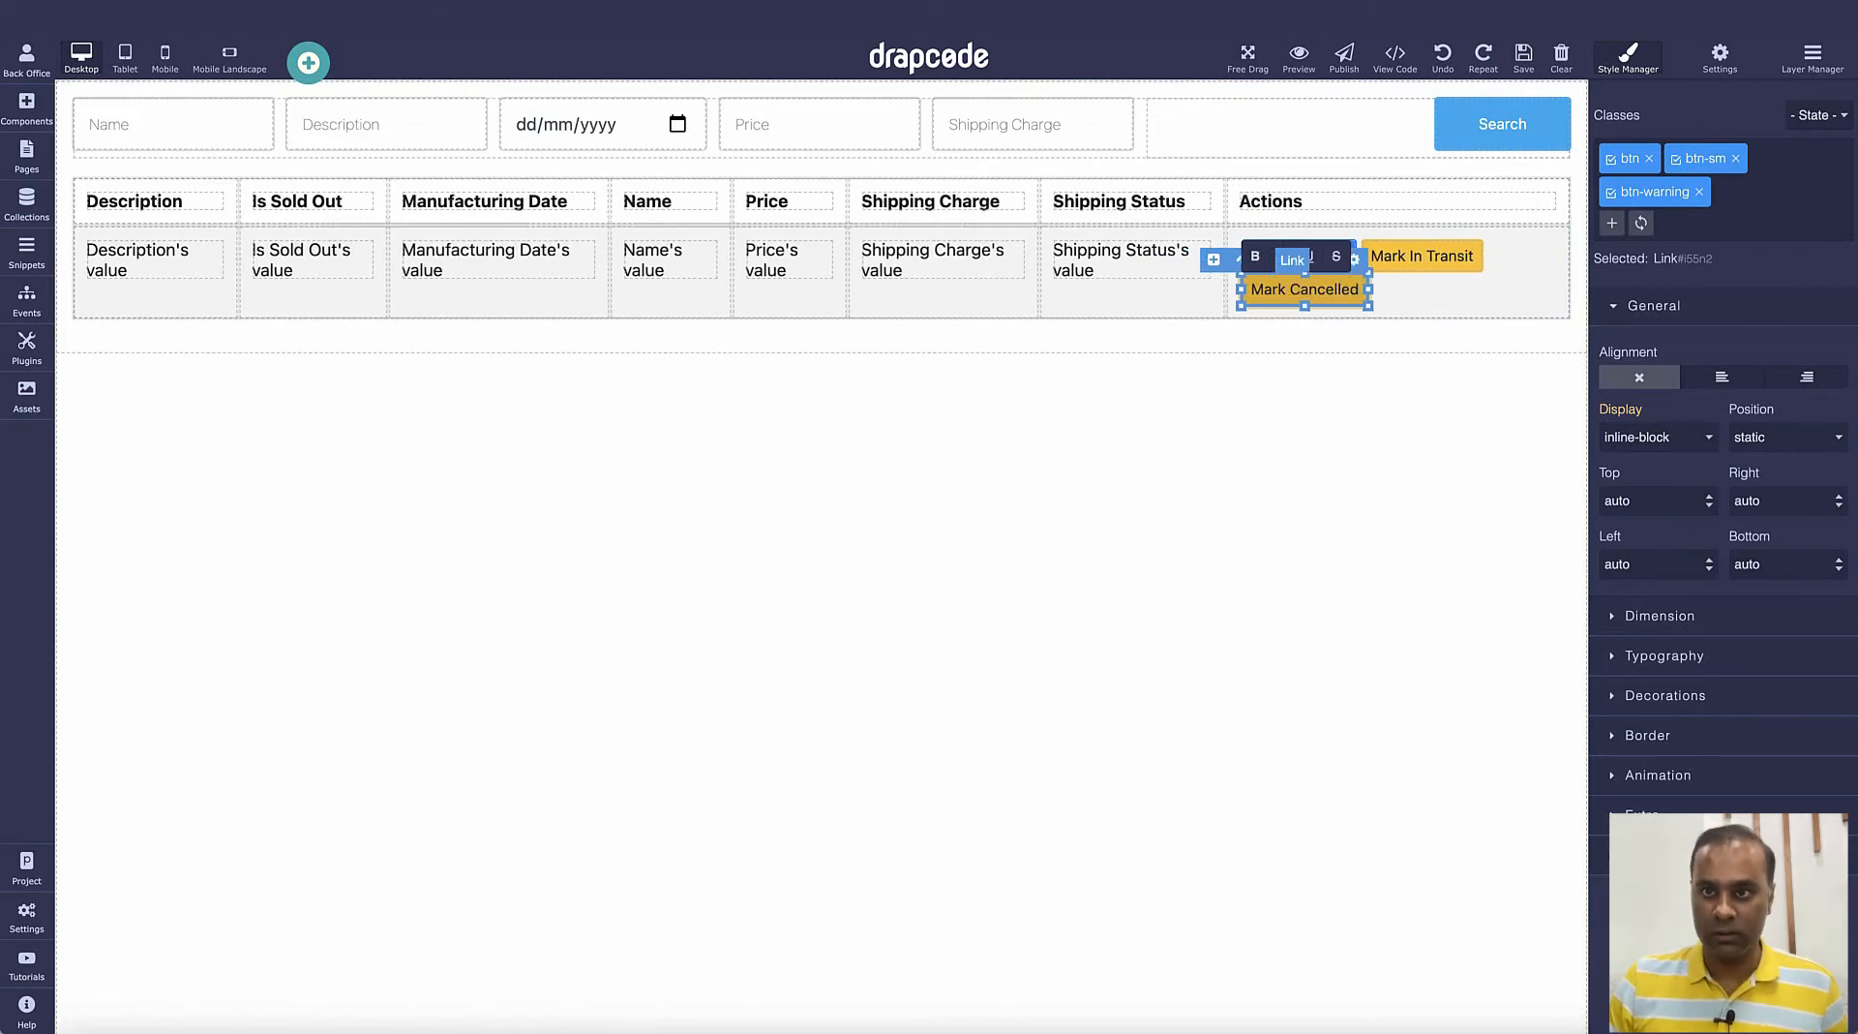
- Replace the btn-warning class of the Mark Cancelled link with btn-dark and save the page
{"action": "left_click", "coordinate": [1701, 192]}
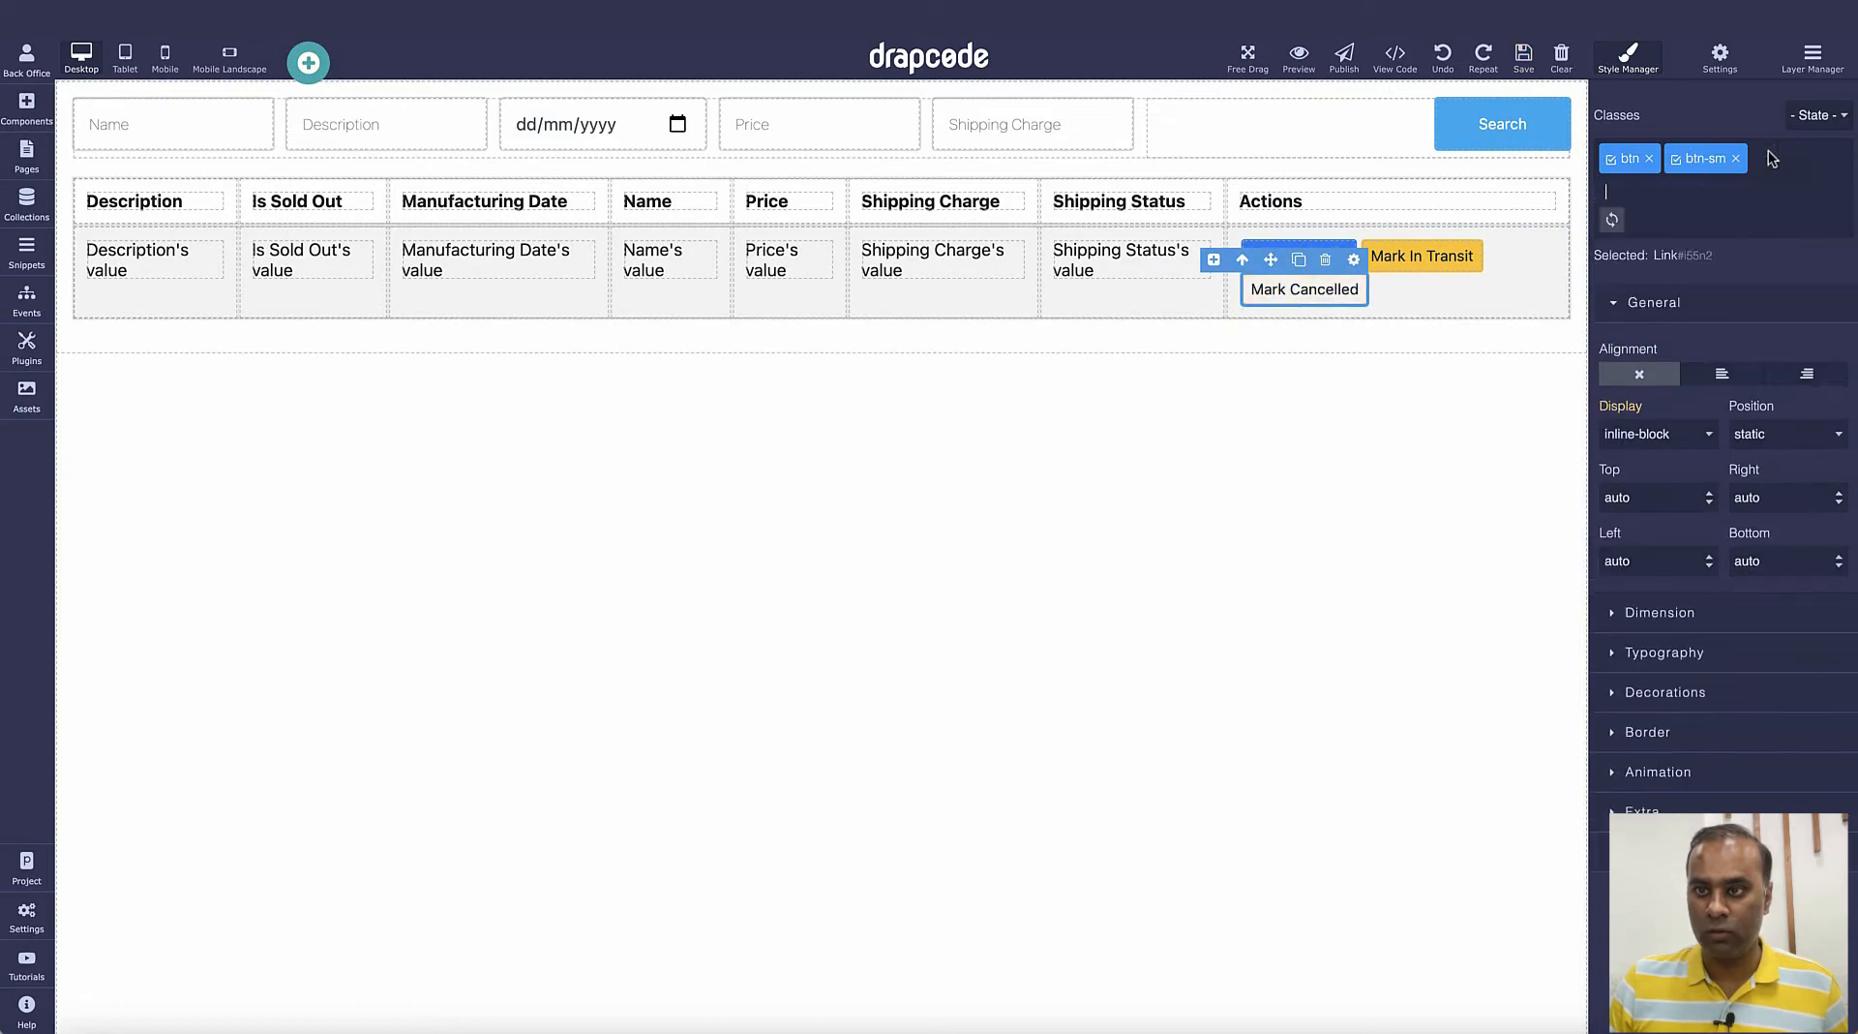
{"action": "left_click", "coordinate": [1772, 158]}
{"action": "type", "text": "btn"}
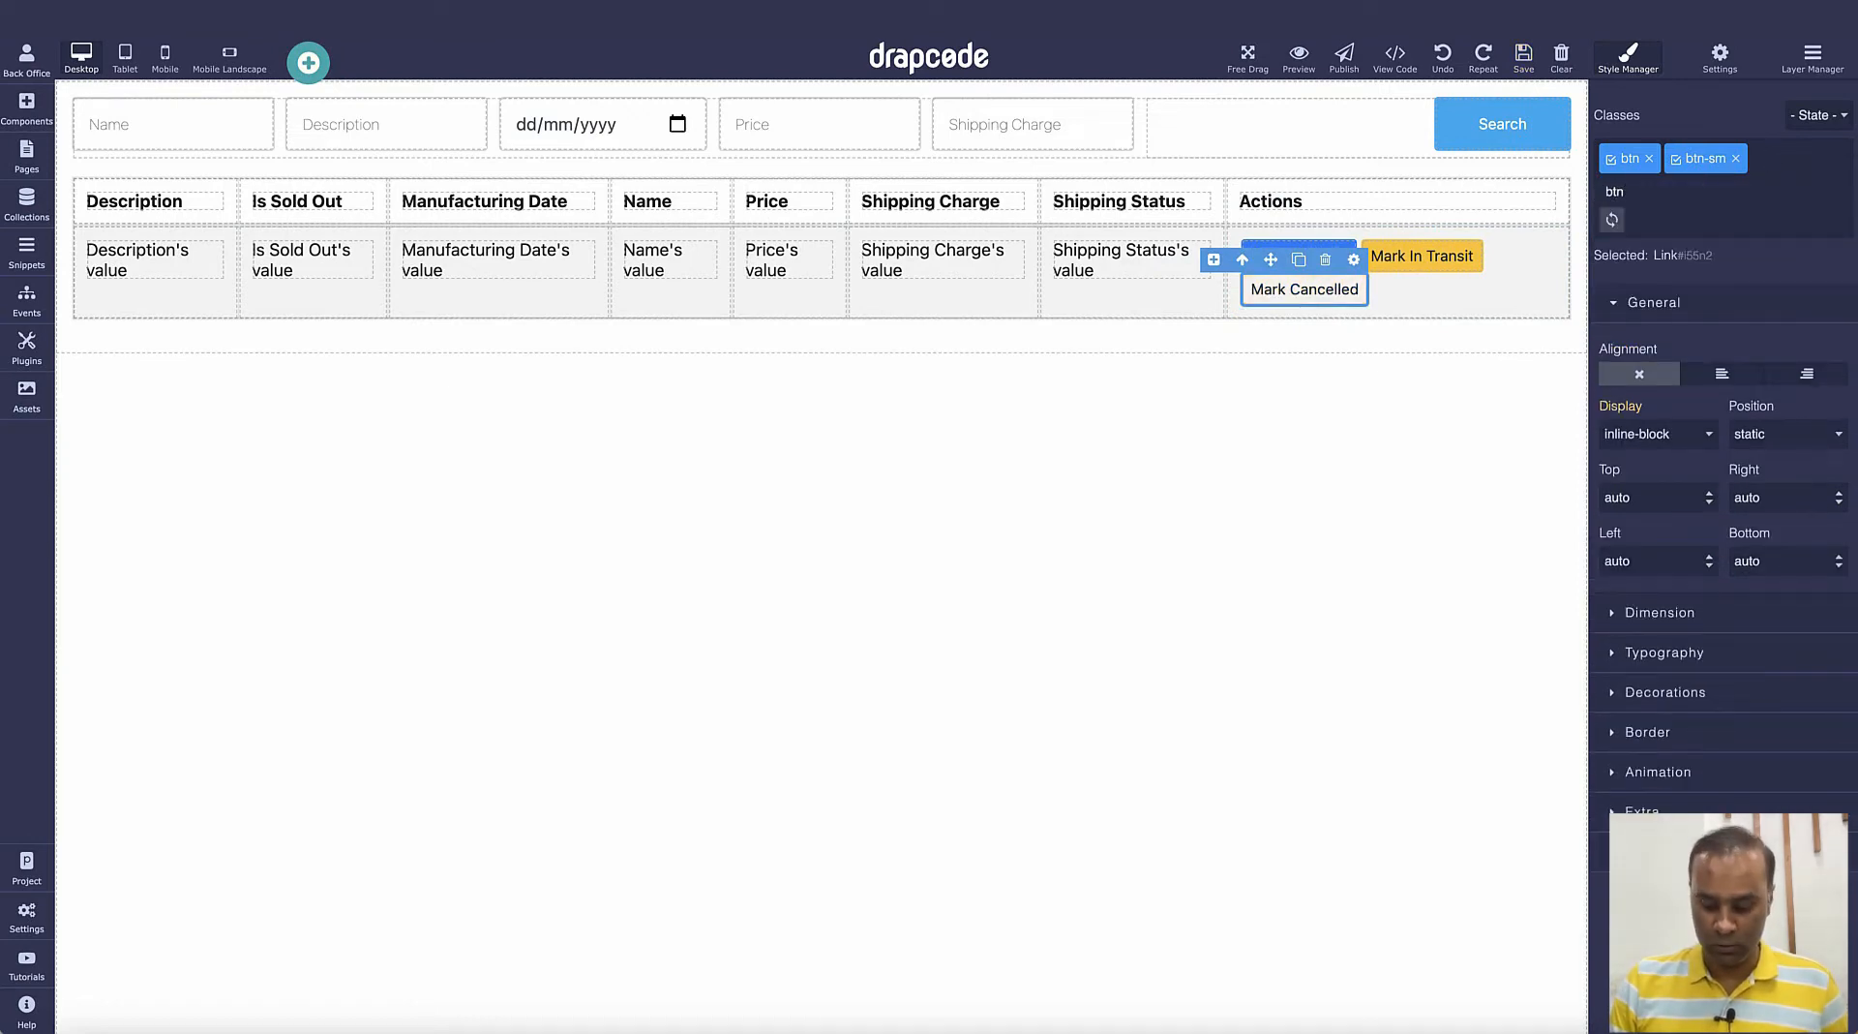
{"action": "type", "text": "-dark"}
{"action": "key", "text": "Return"}
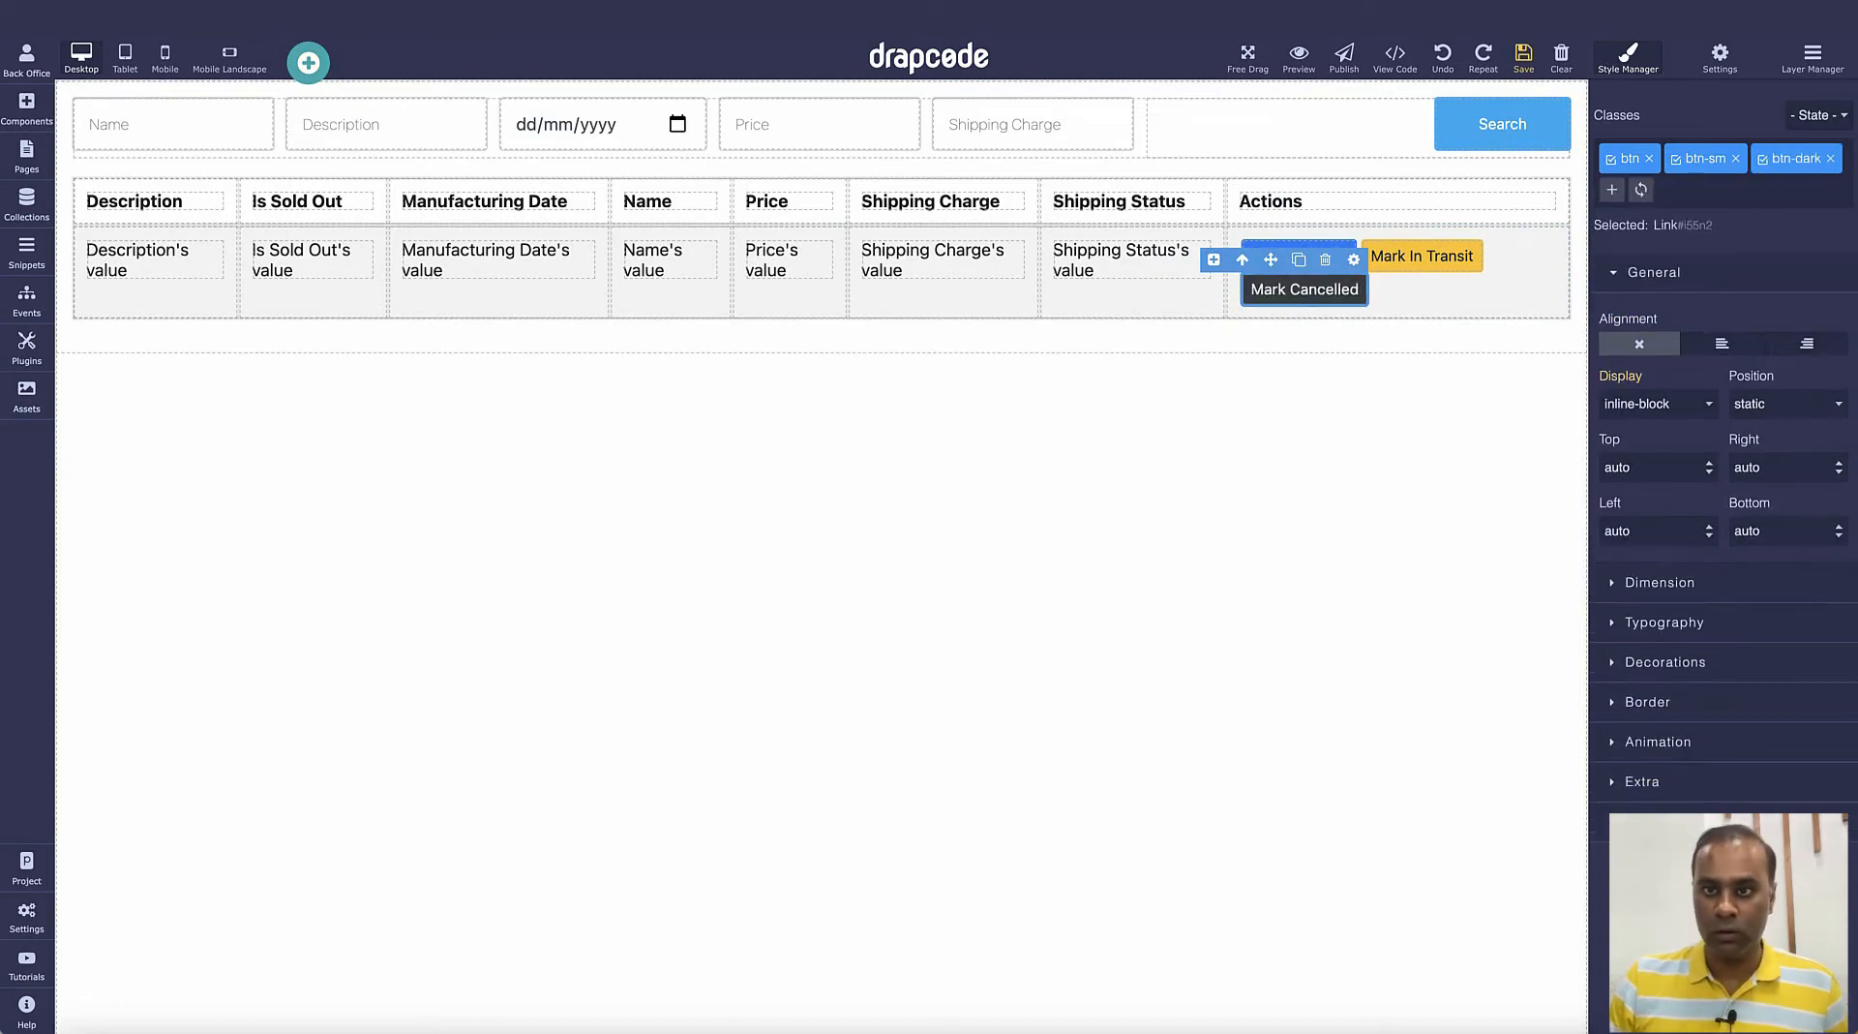
{"action": "left_click", "coordinate": [1523, 56]}
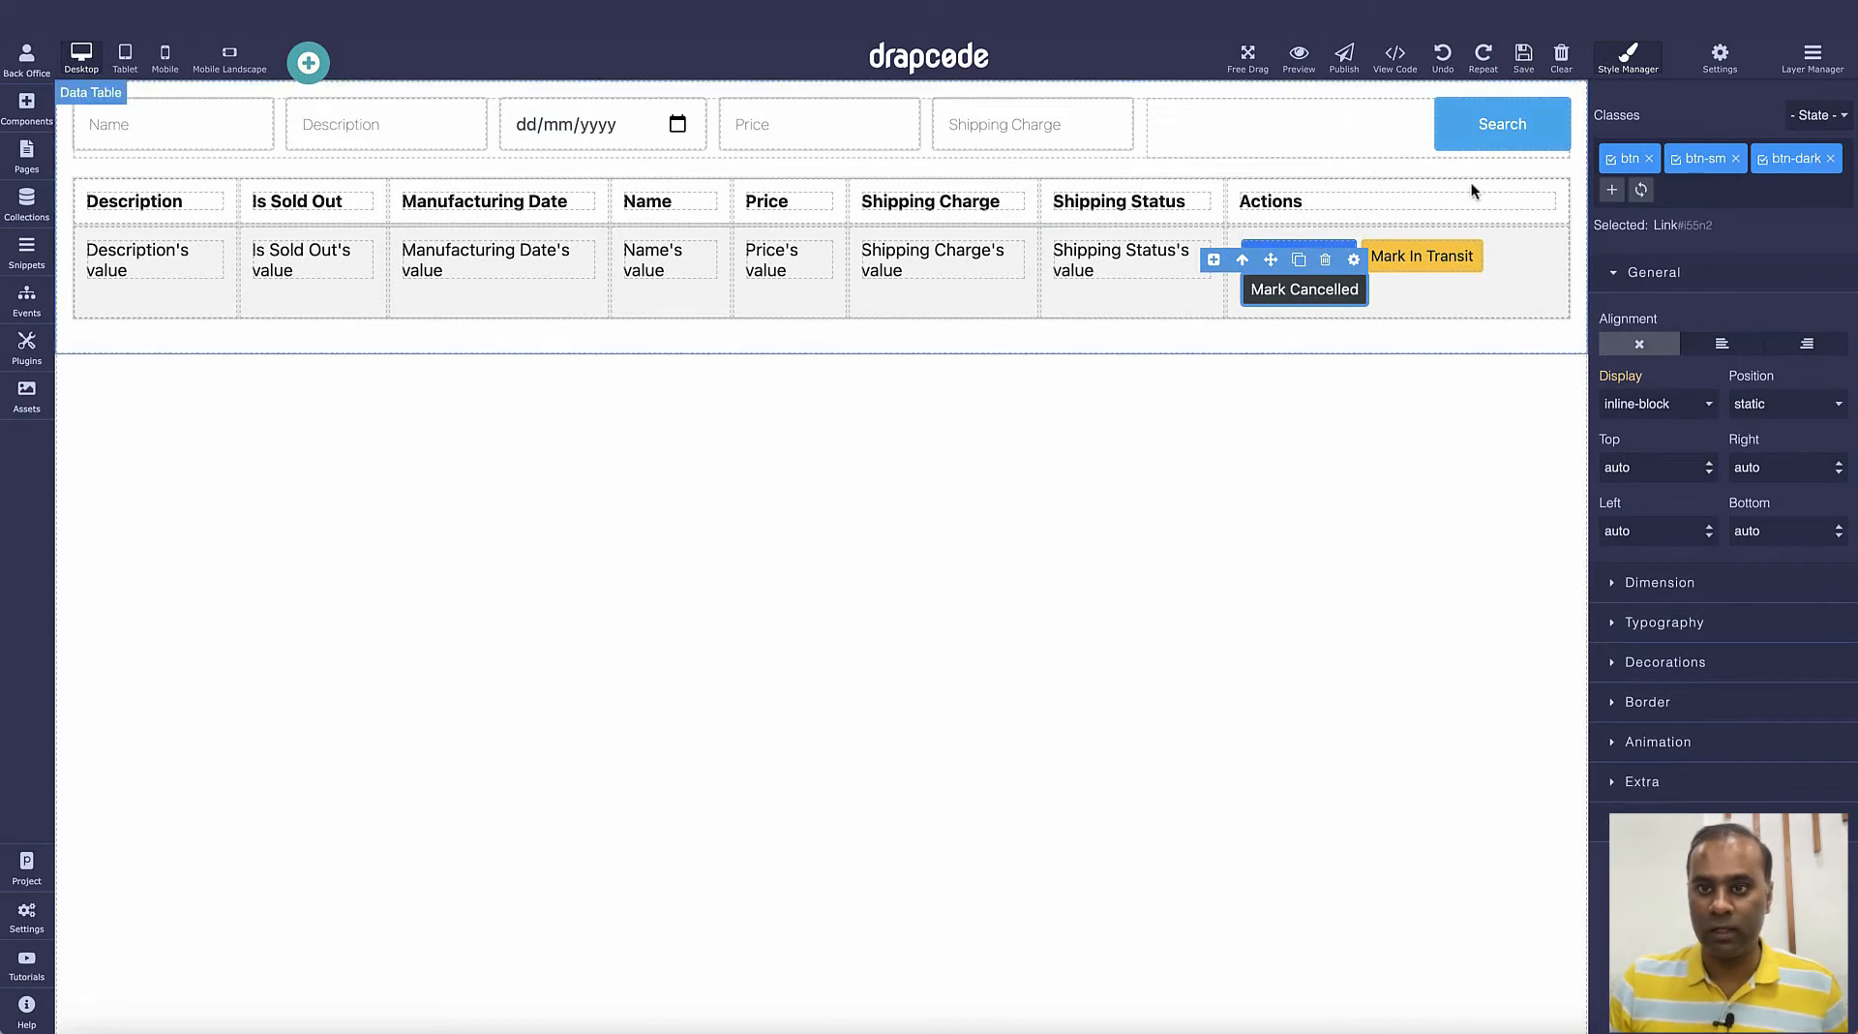
- Duplicate the Mark Cancelled link in the Actions column and relabel the copy "Sold Out"
{"action": "left_click", "coordinate": [1469, 307]}
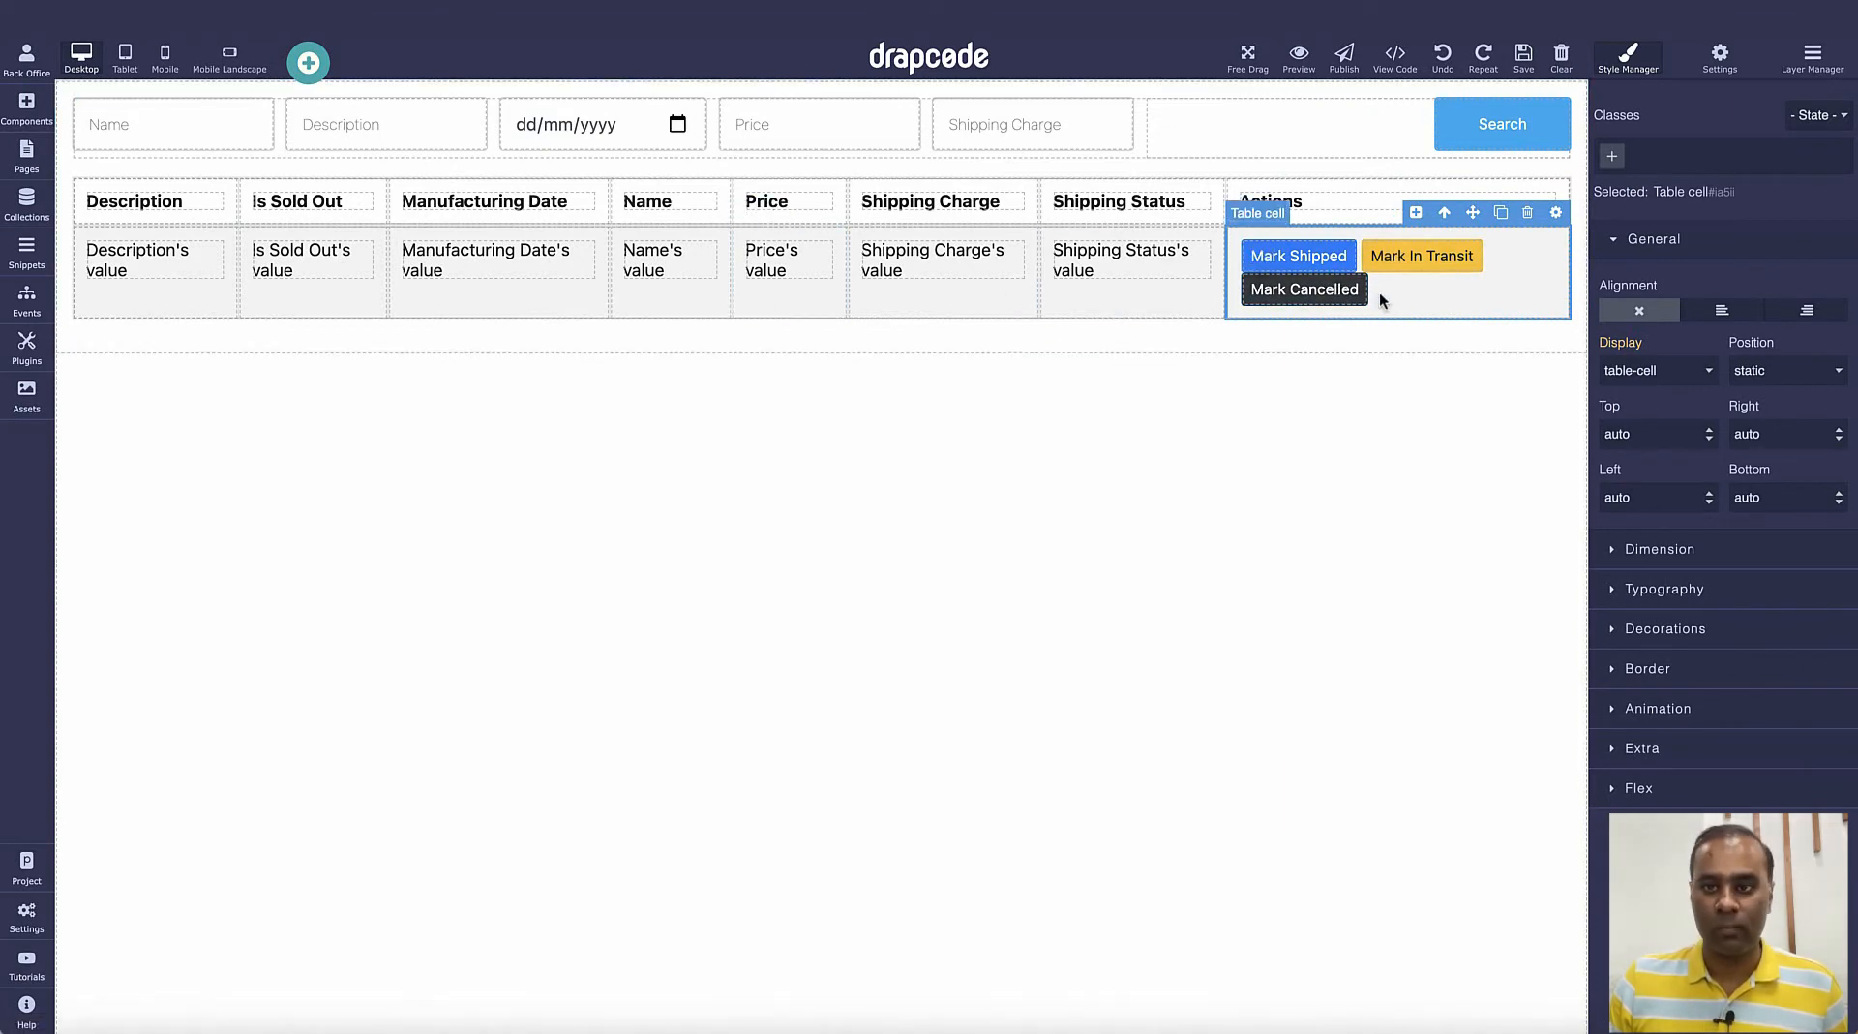
{"action": "left_click", "coordinate": [1317, 298]}
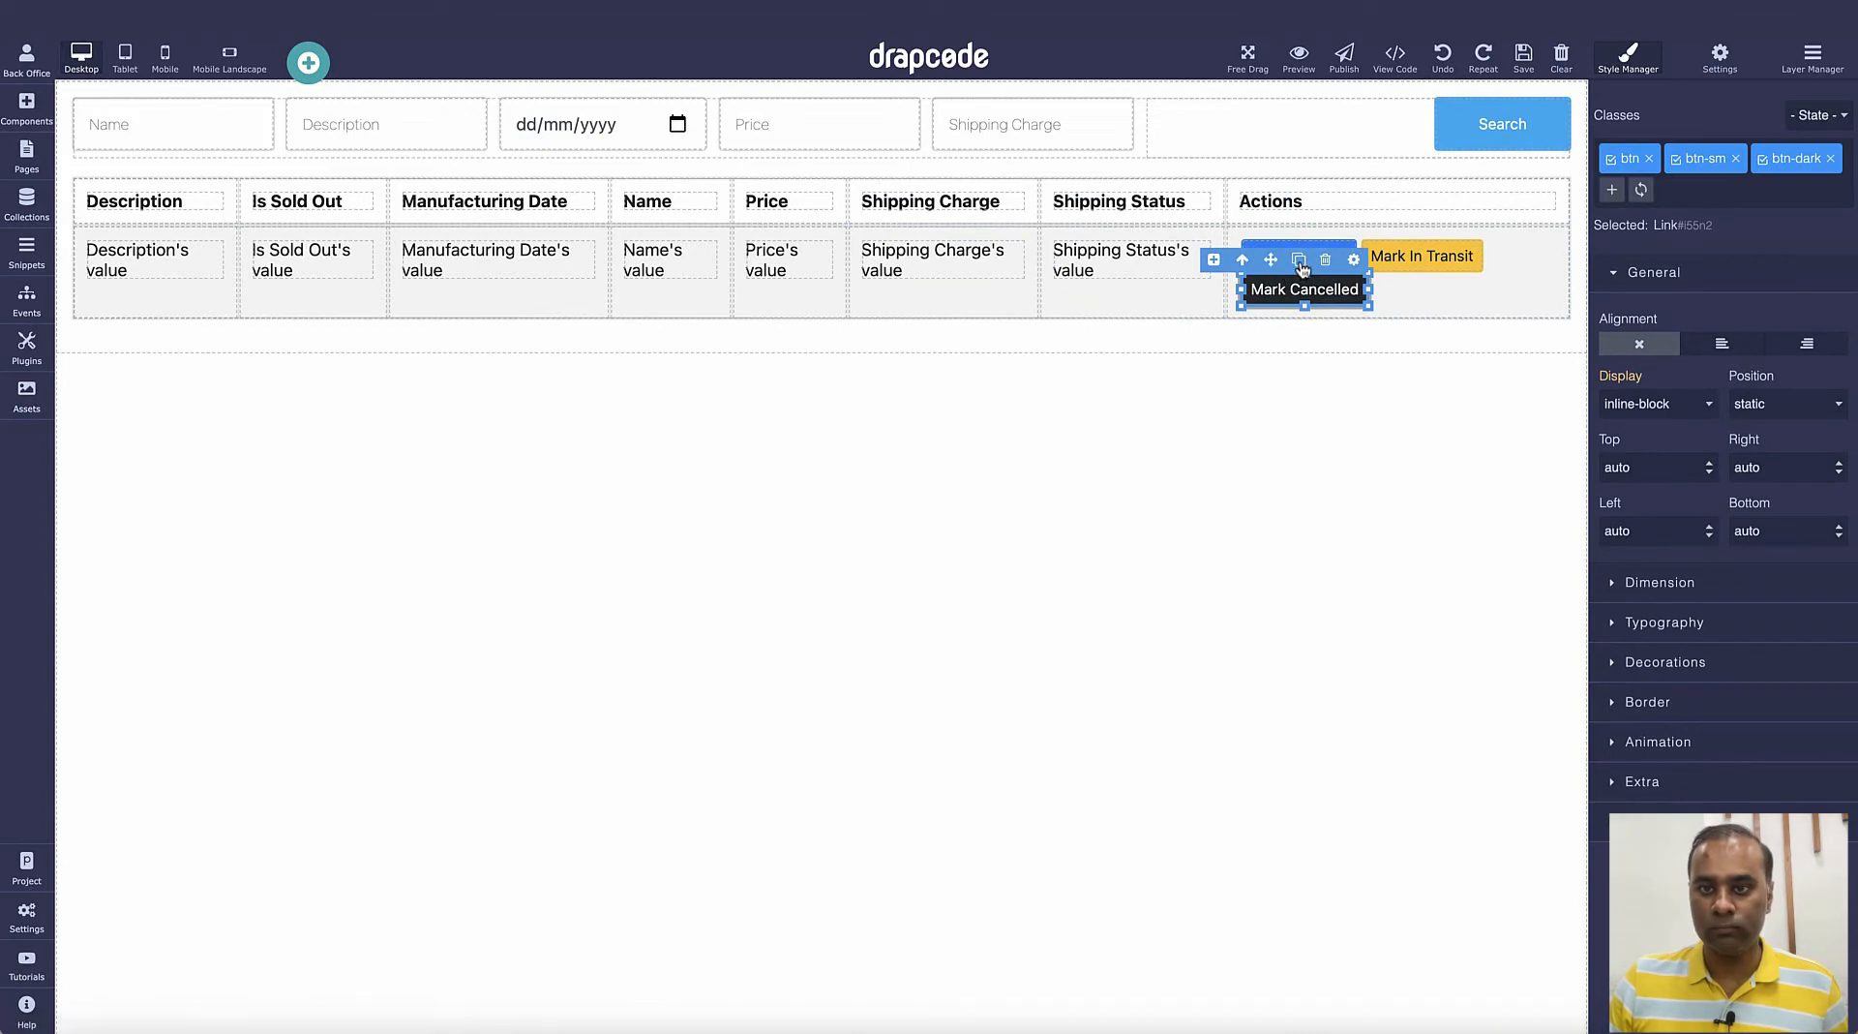
{"action": "left_click", "coordinate": [1302, 268]}
{"action": "double_click", "coordinate": [1381, 299]}
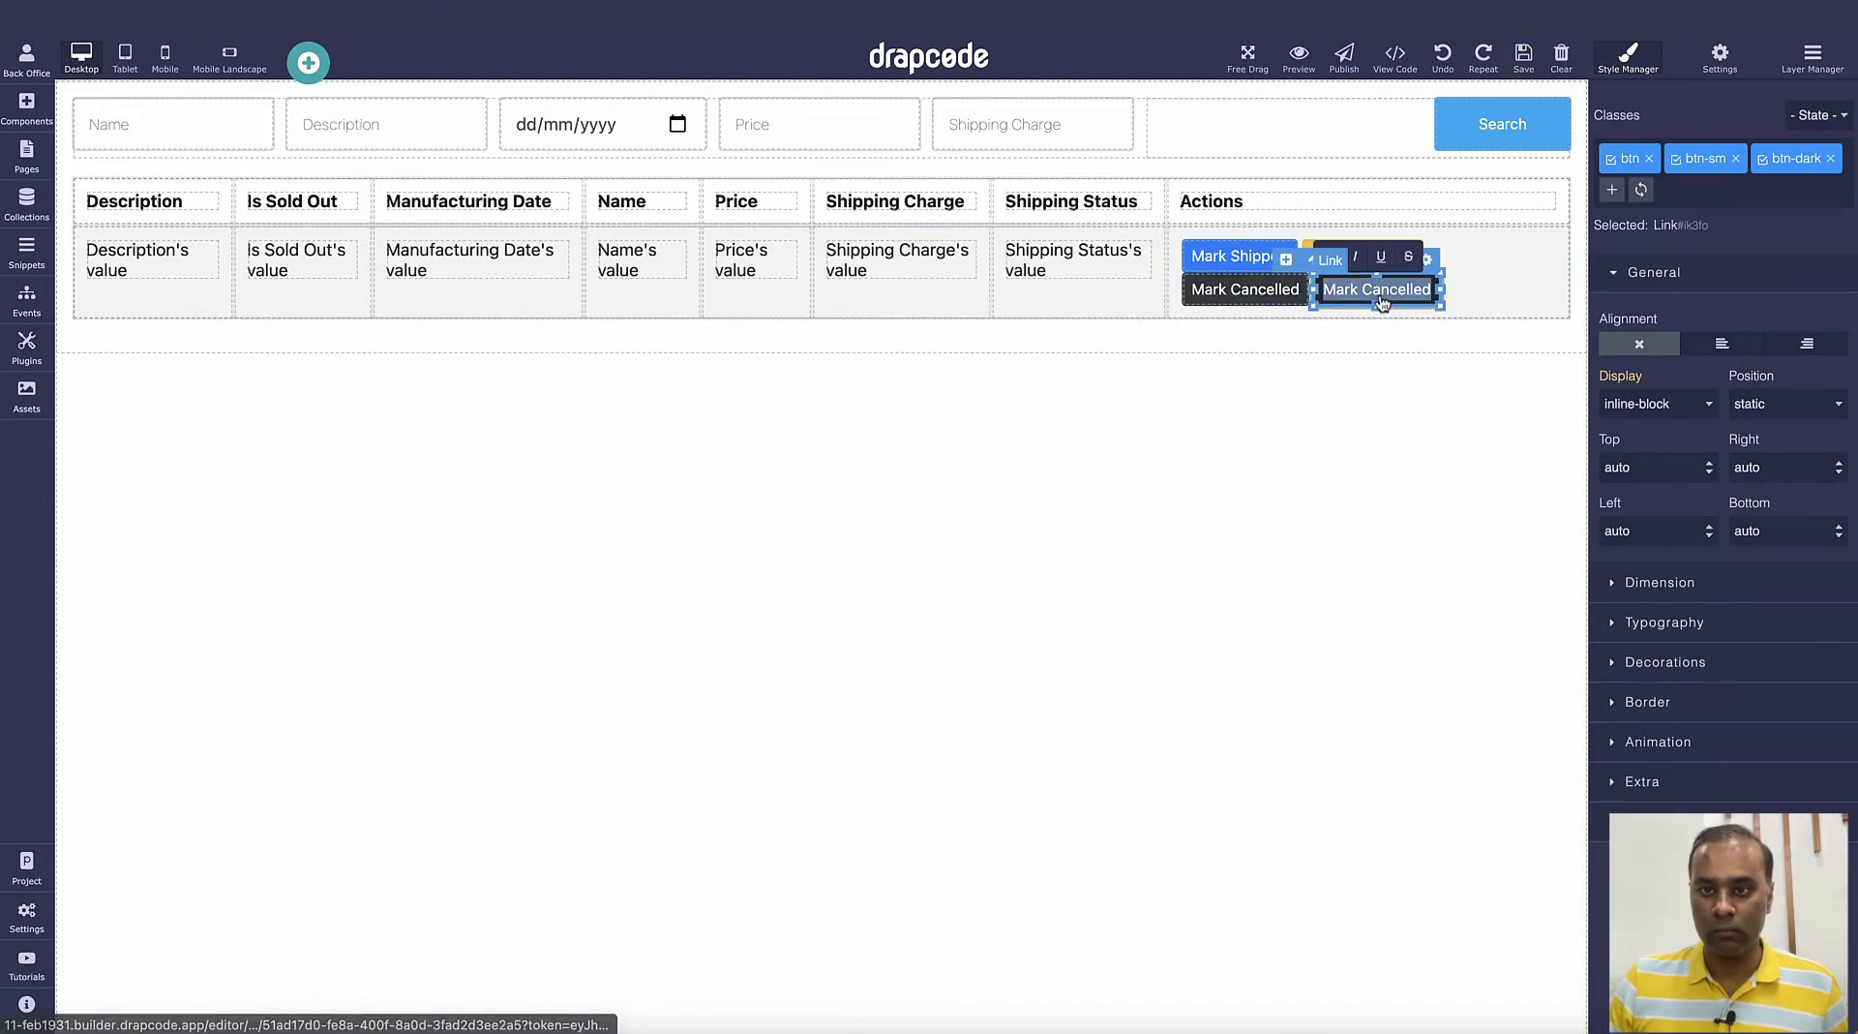
{"action": "type", "text": "Sold"}
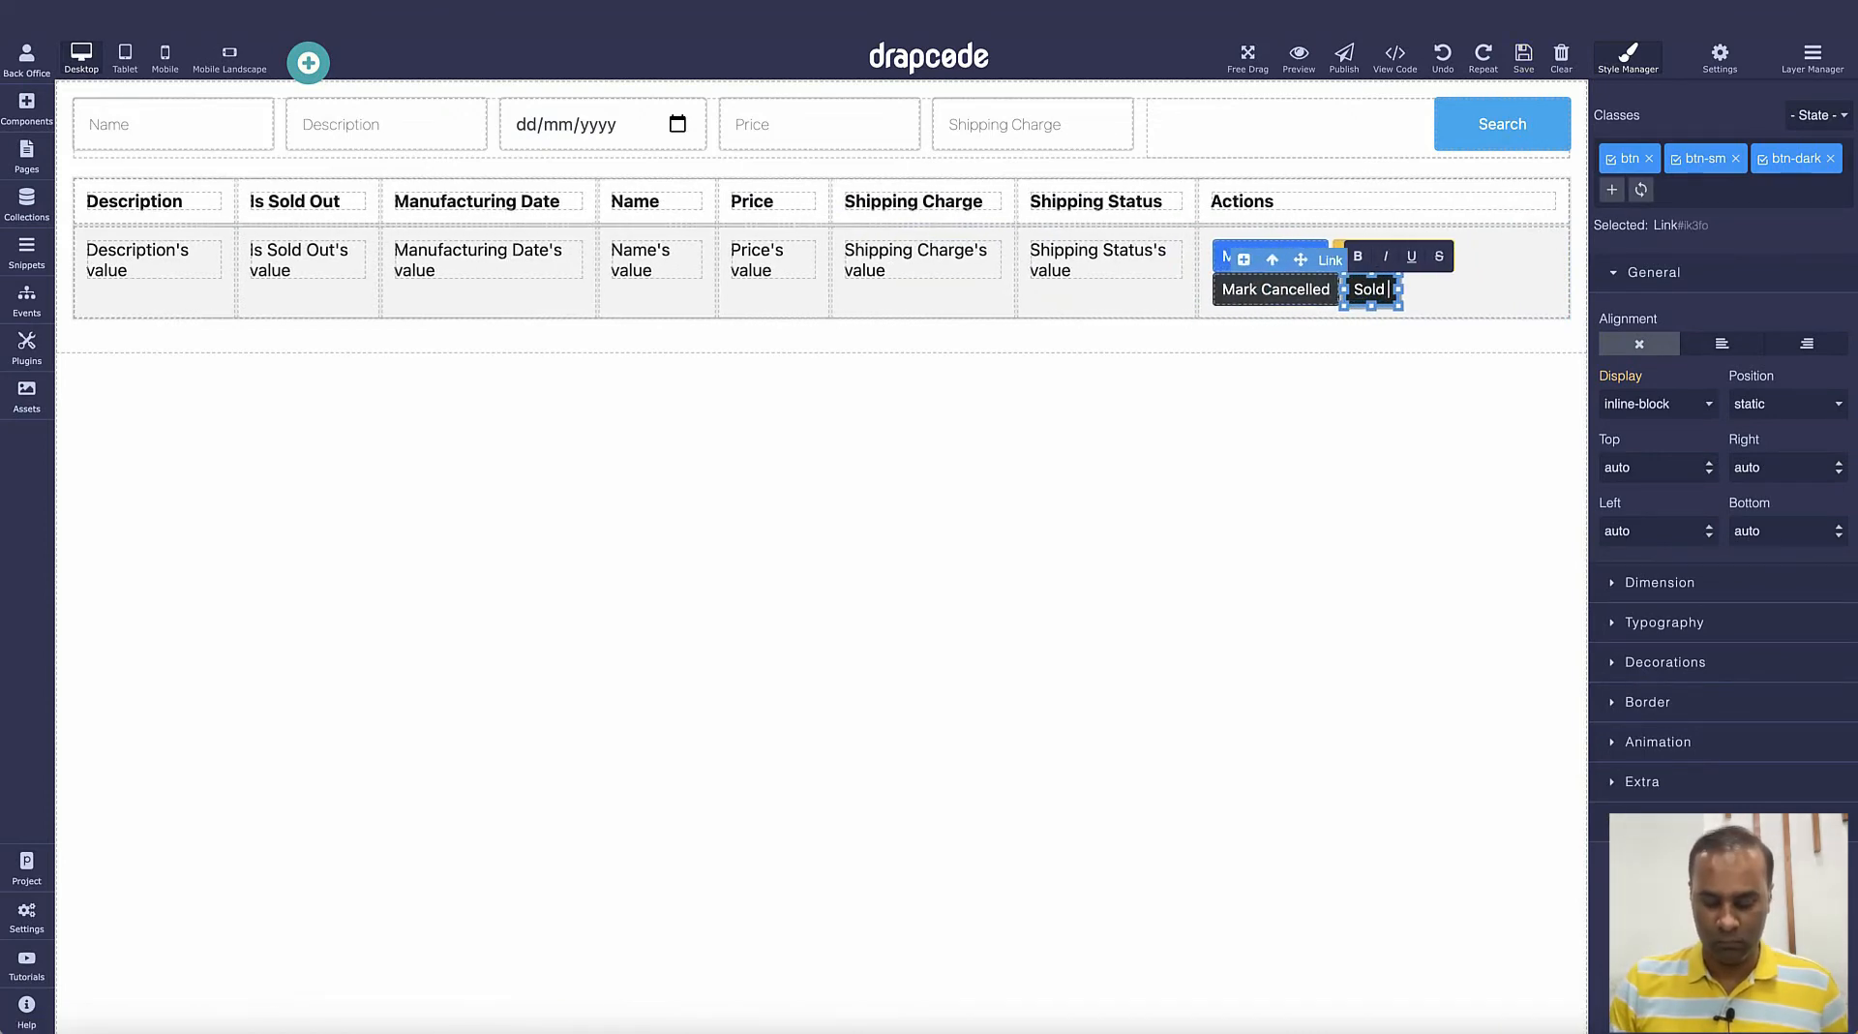
{"action": "type", "text": " Out"}
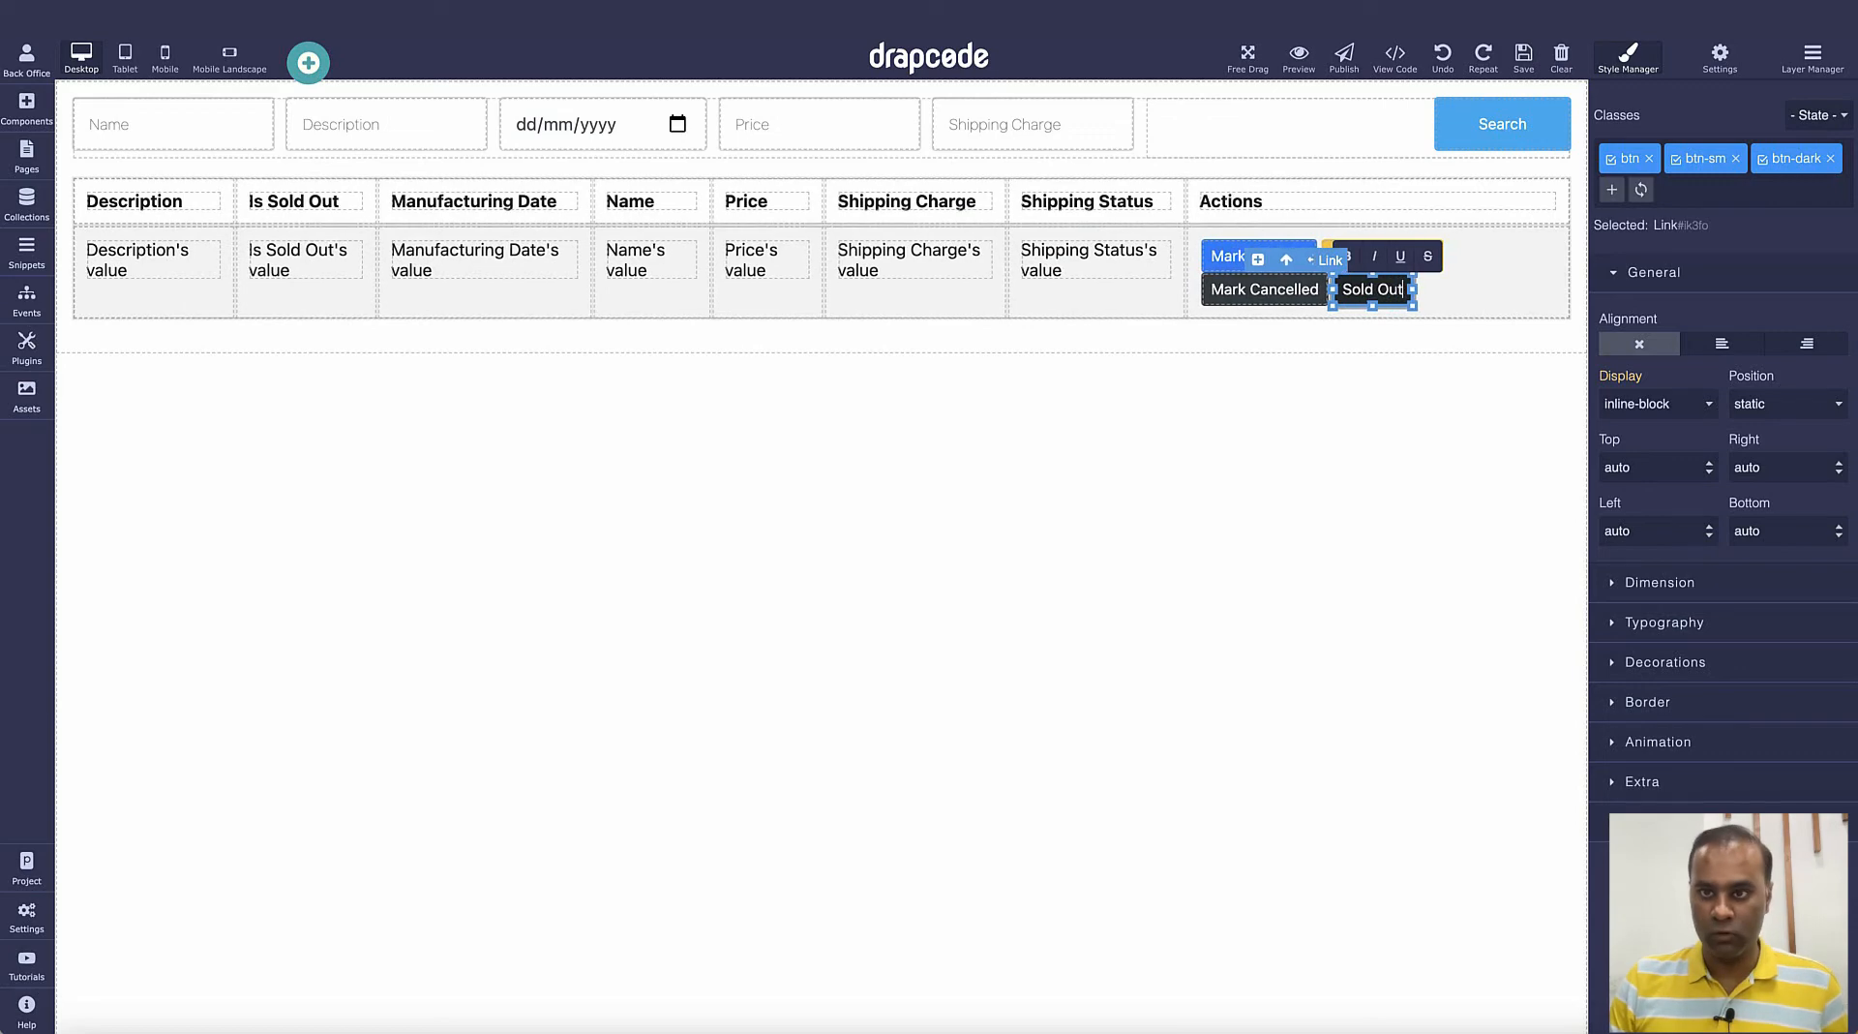
- Replace the btn-dark class of the Sold Out link with btn-info and check the product table in preview
{"action": "left_click", "coordinate": [1830, 159]}
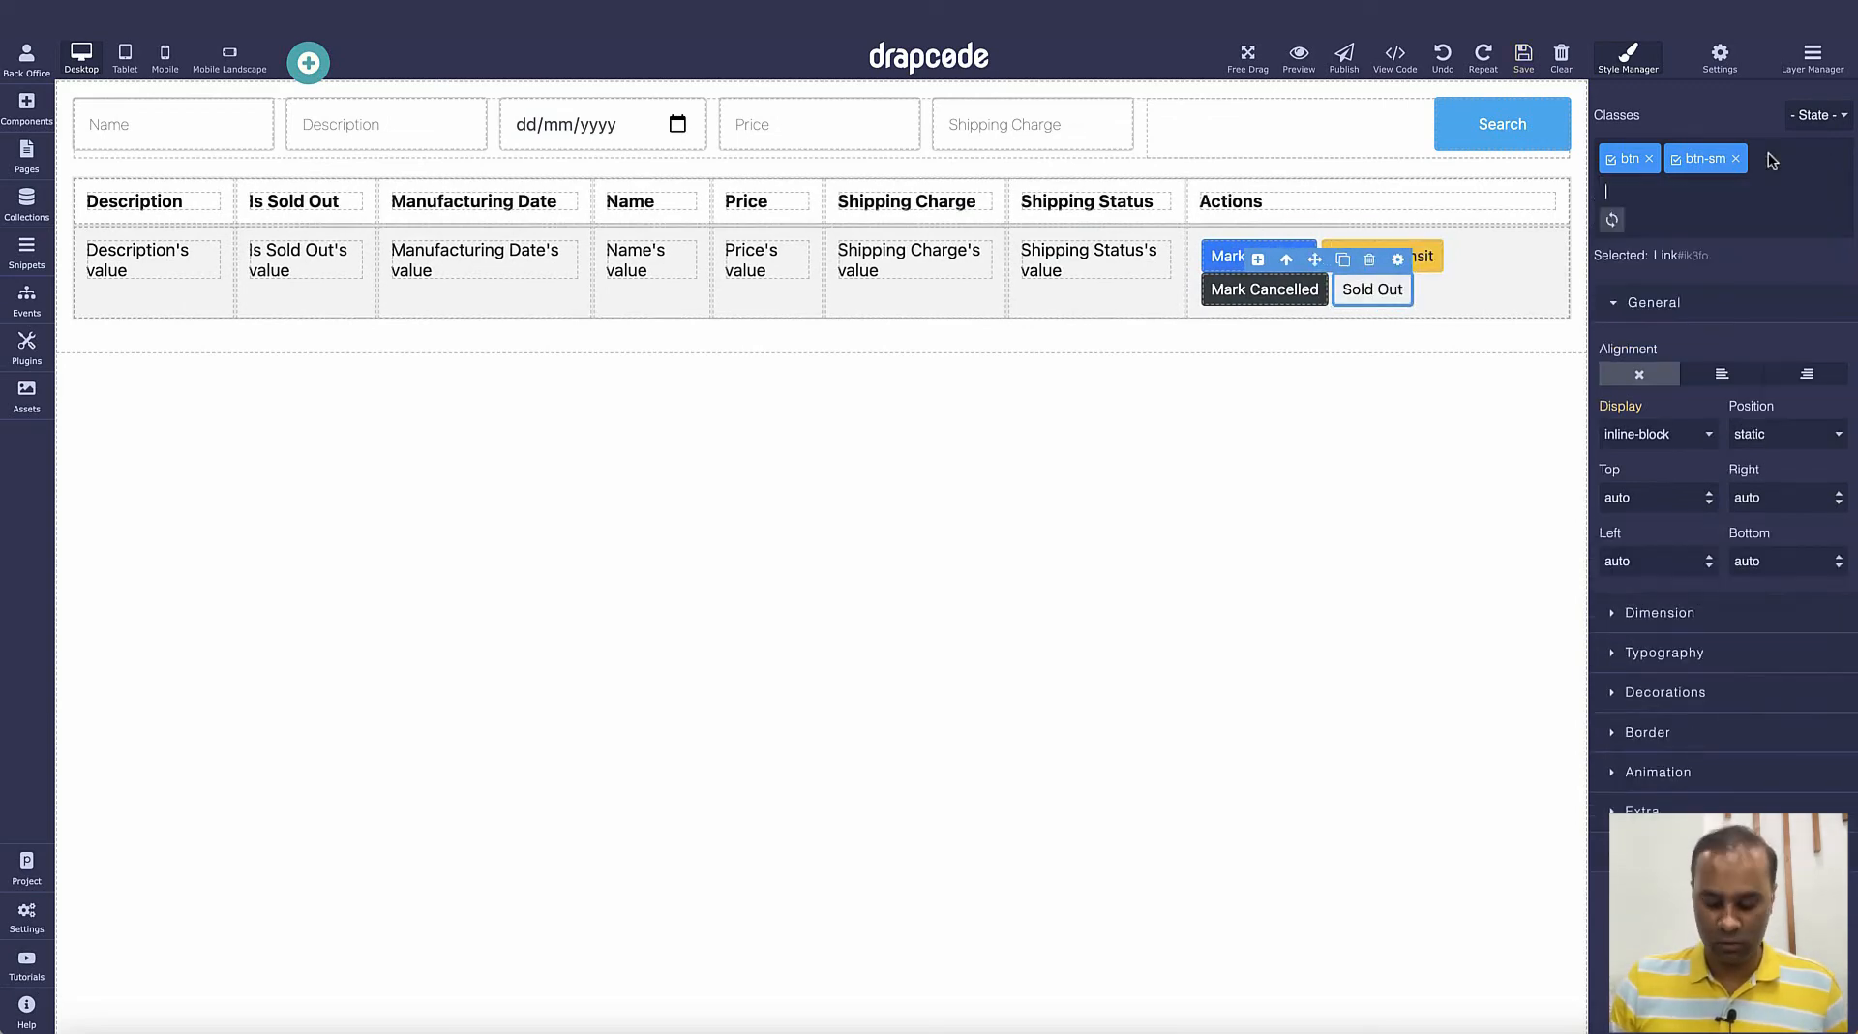
{"action": "type", "text": "btn-info"}
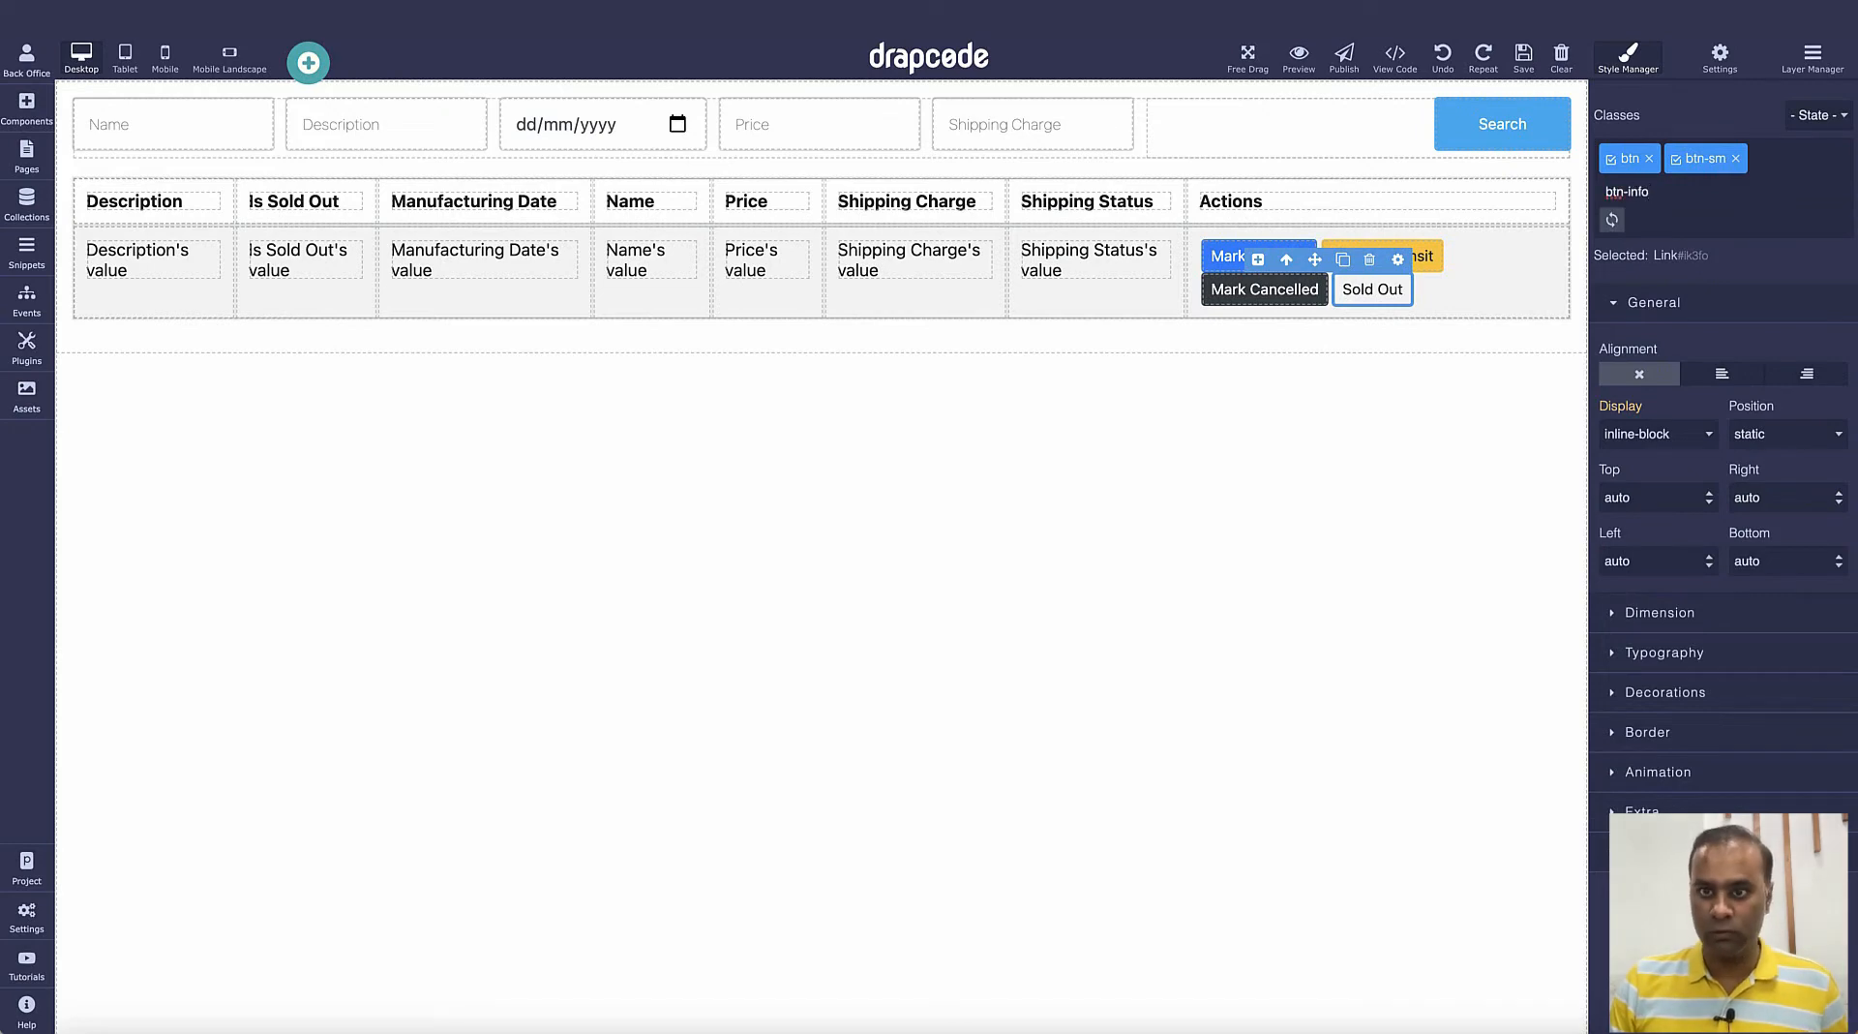
{"action": "key", "text": "Return"}
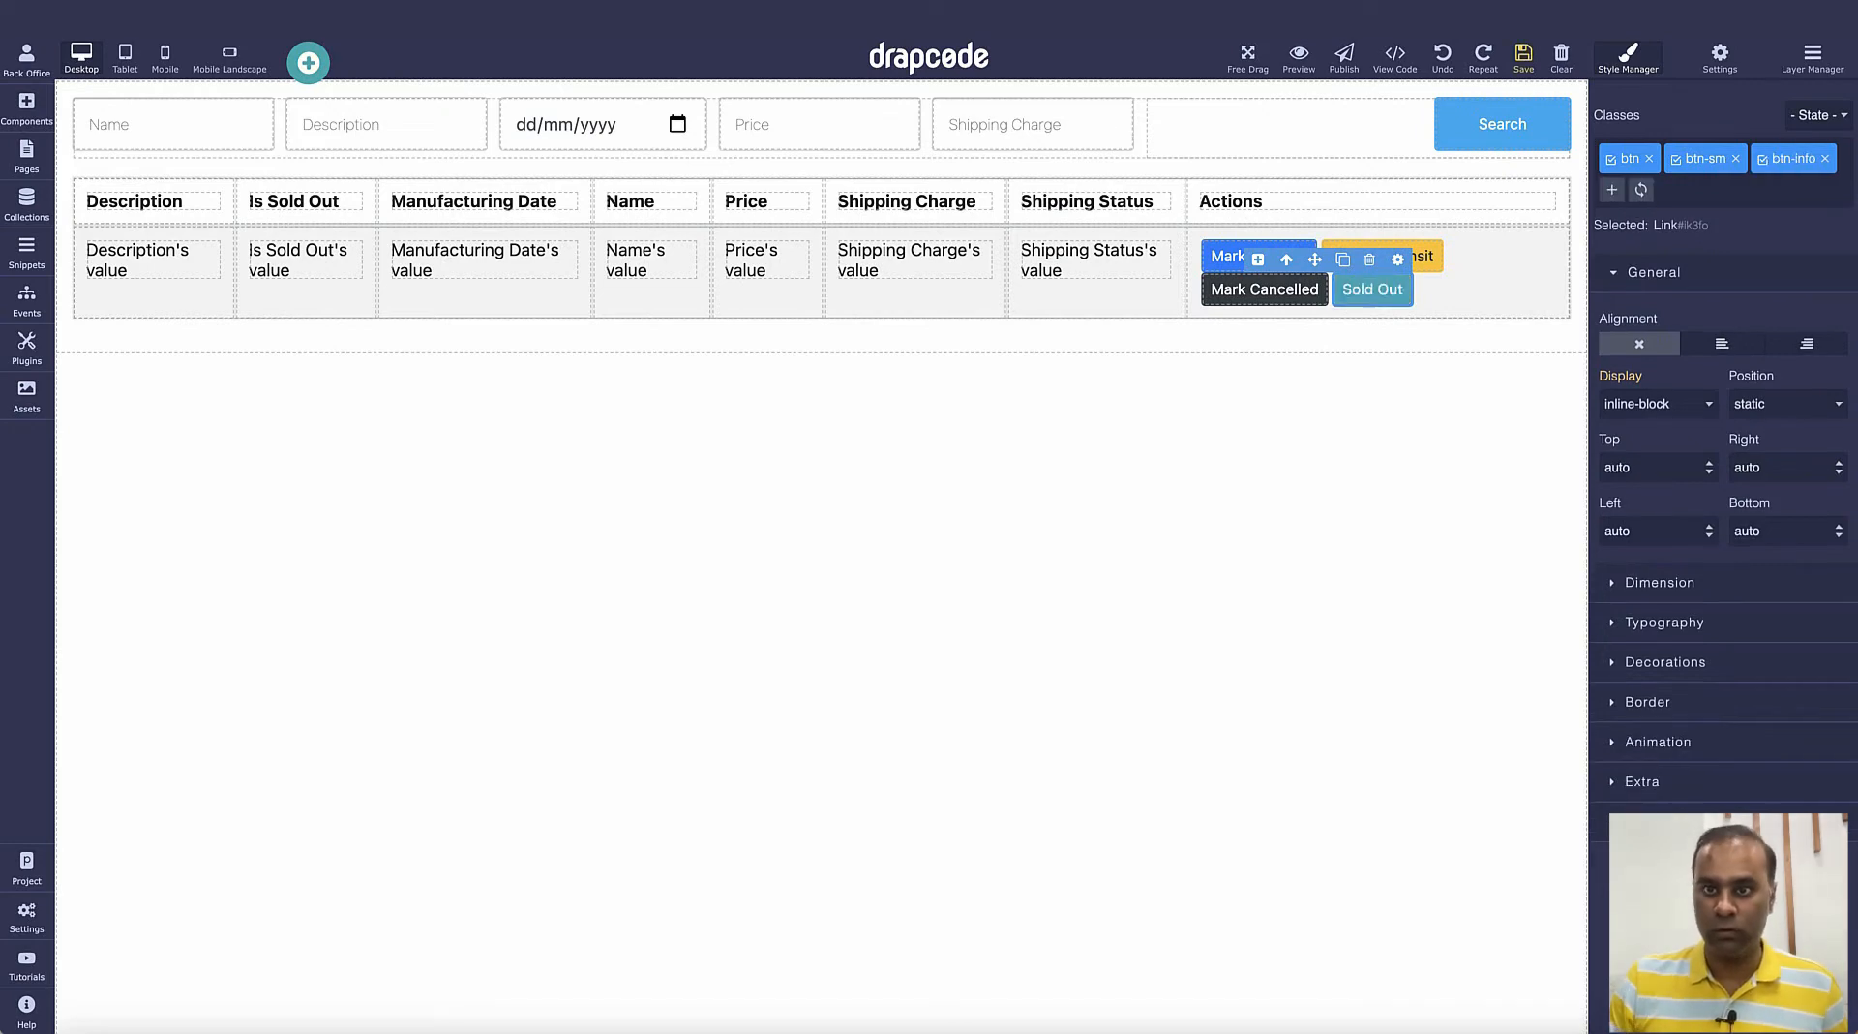
{"action": "left_click", "coordinate": [1340, 518]}
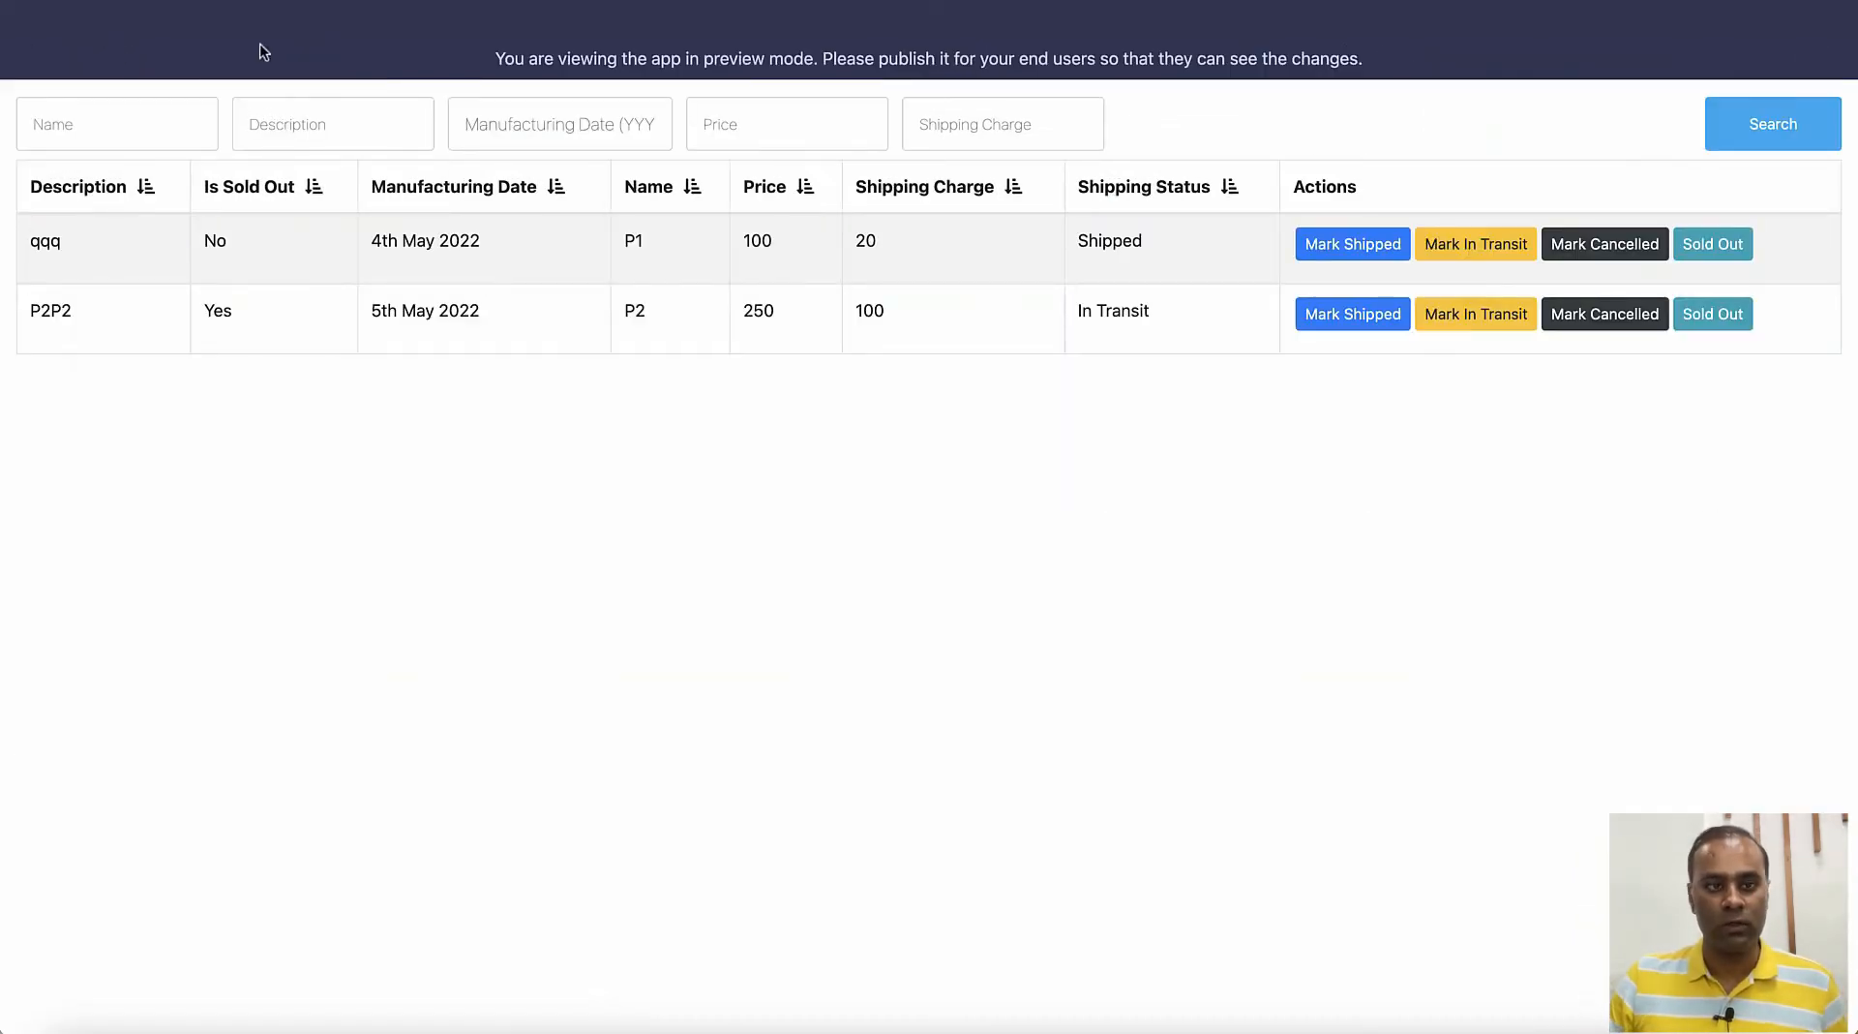
{"action": "left_click_drag", "start_coordinate": [182, 250], "coordinate": [272, 249]}
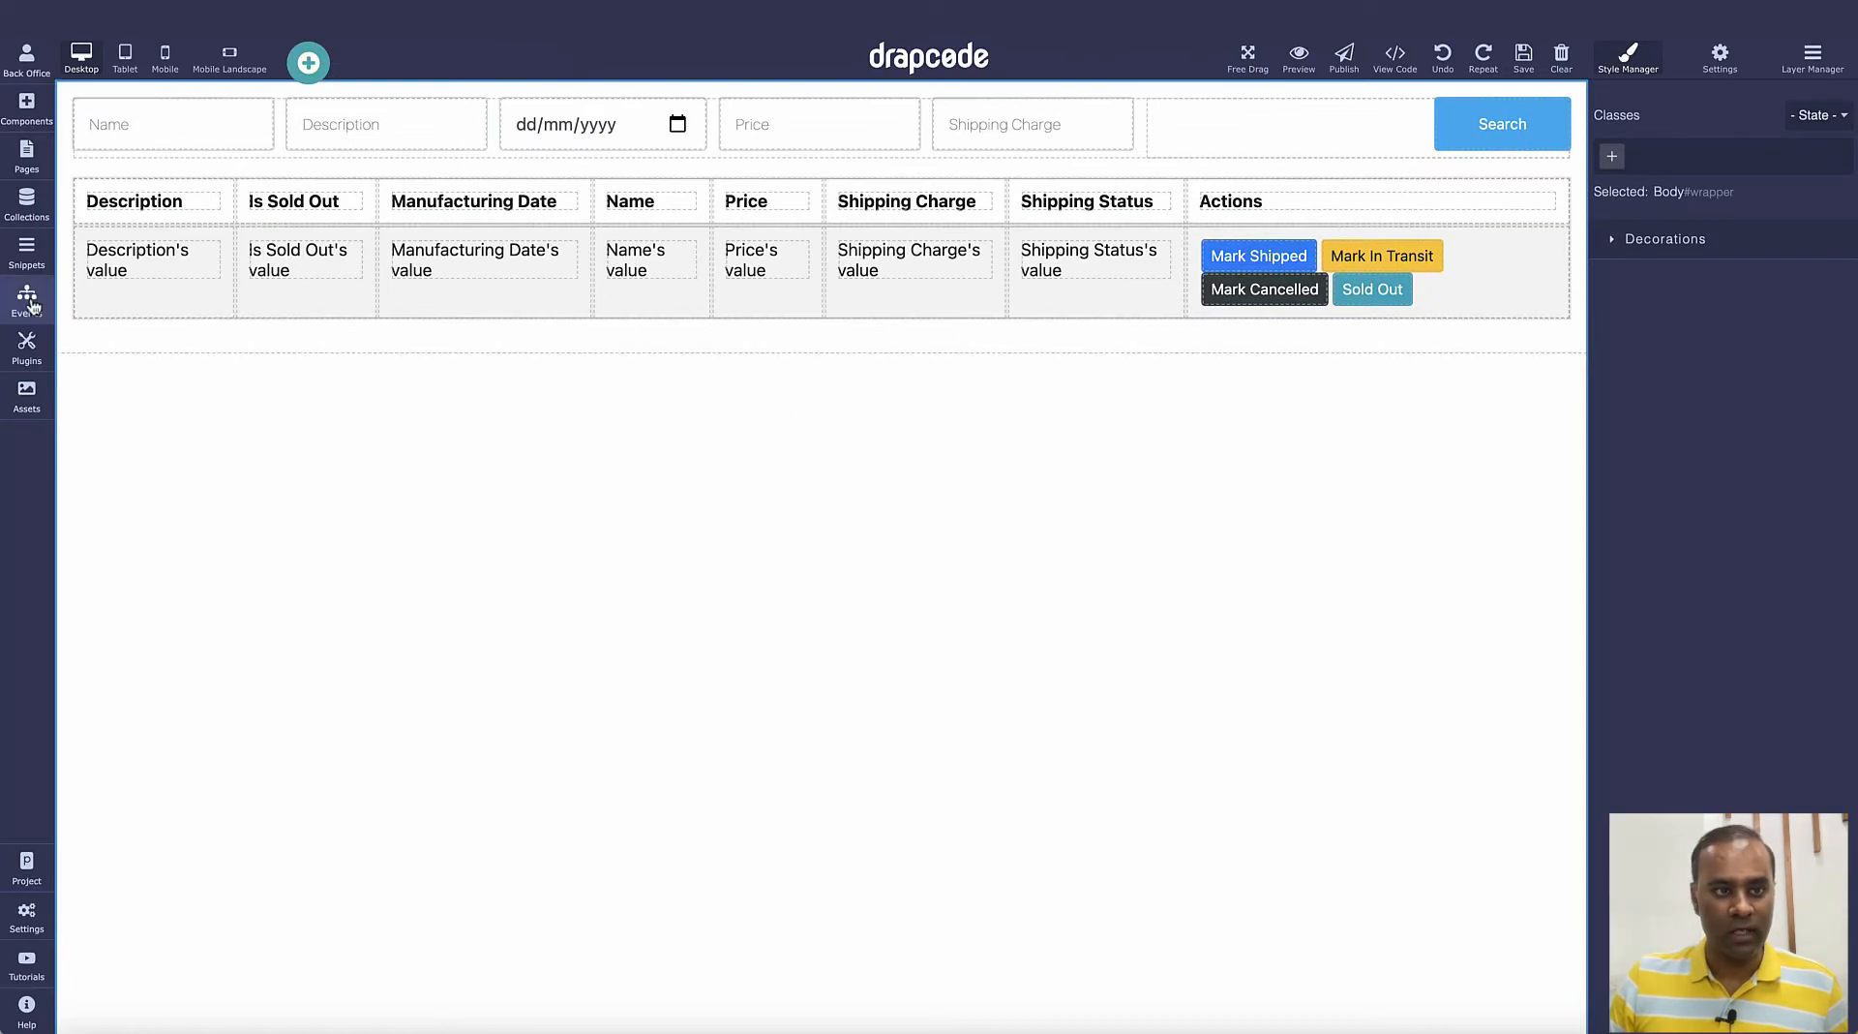
- Create a new event named "Mark Sold Out"
{"action": "left_click", "coordinate": [27, 300]}
{"action": "left_click", "coordinate": [308, 112]}
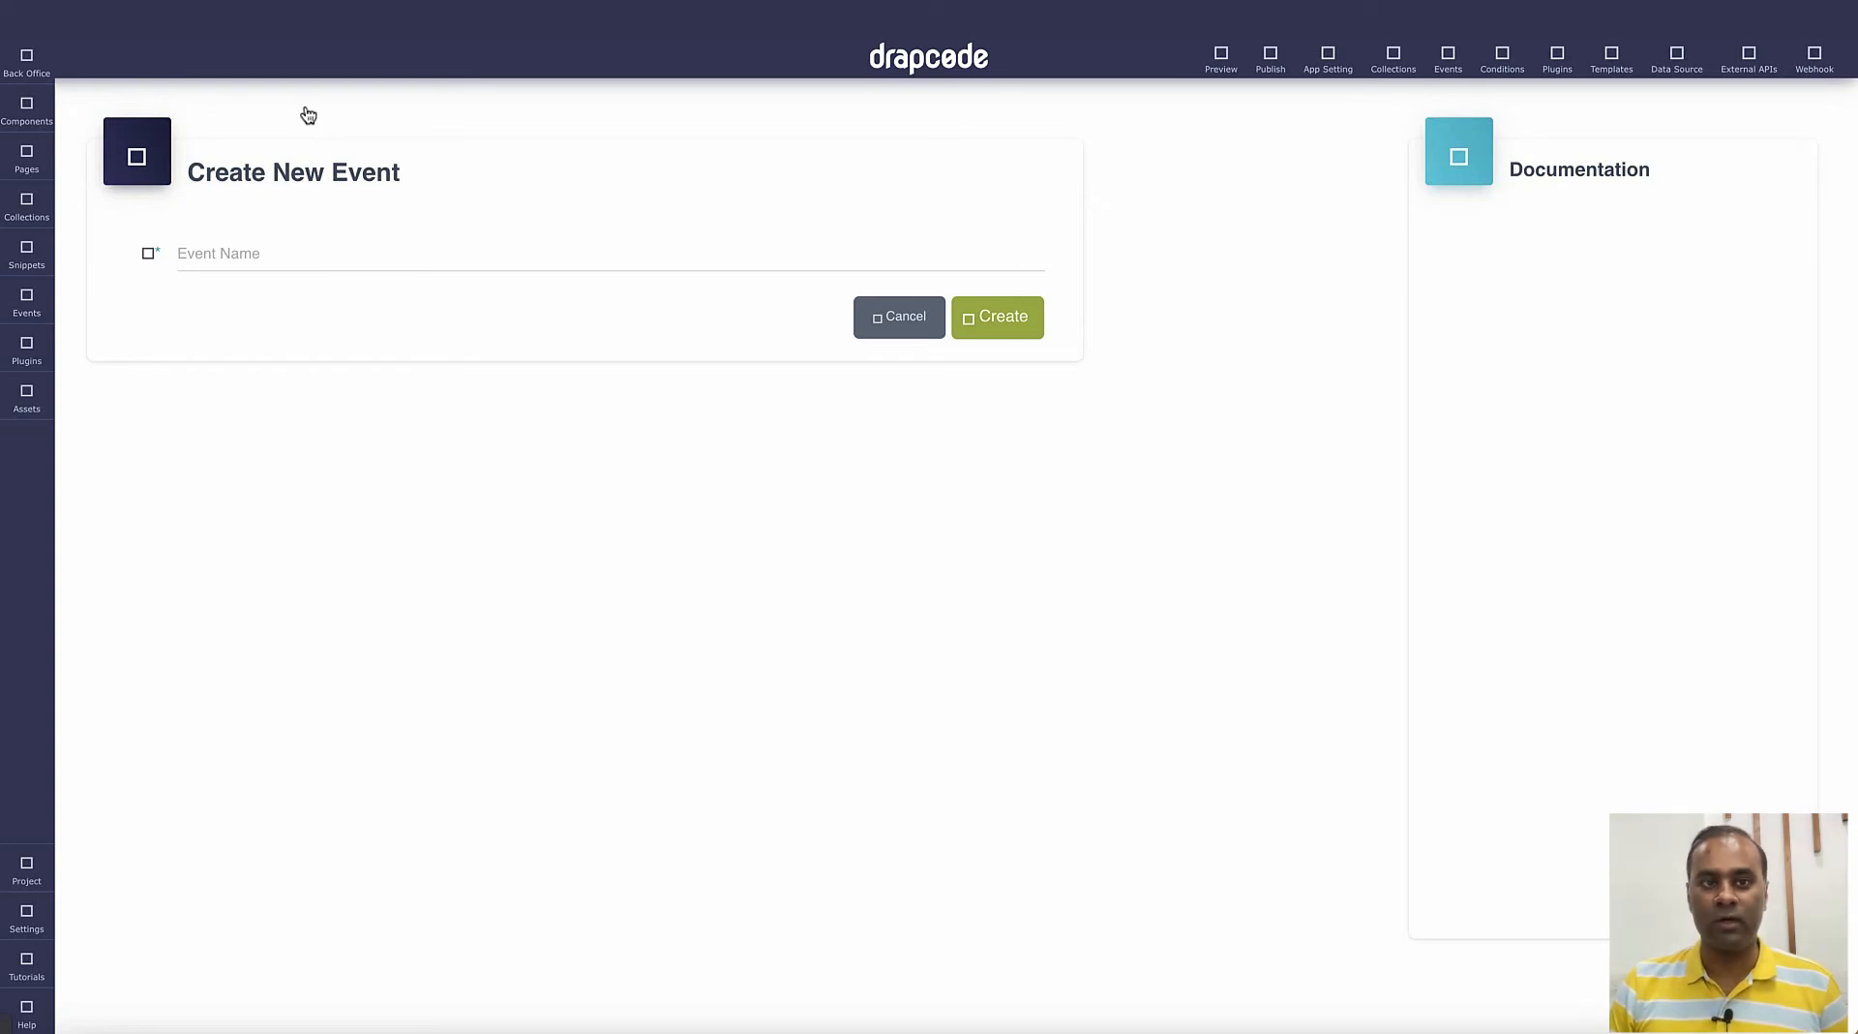
{"action": "left_click", "coordinate": [398, 247]}
{"action": "type", "text": "Mark"}
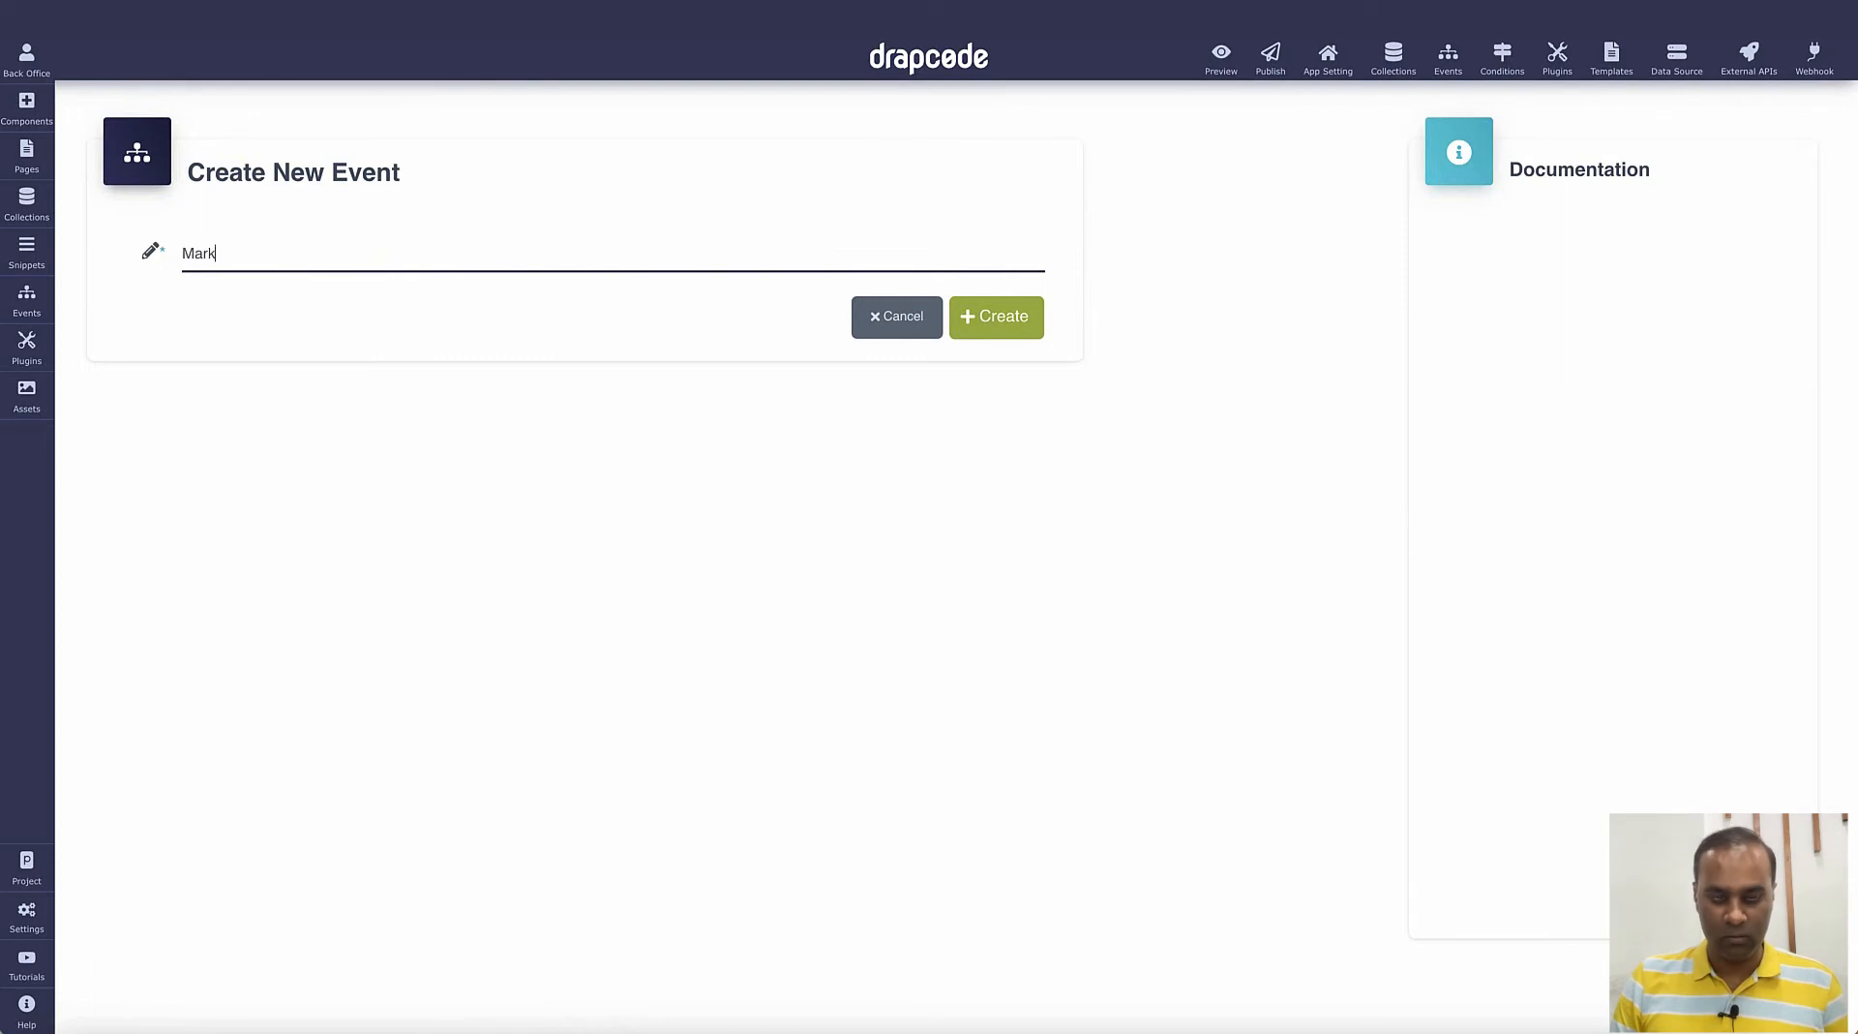
{"action": "type", "text": " Sold Out"}
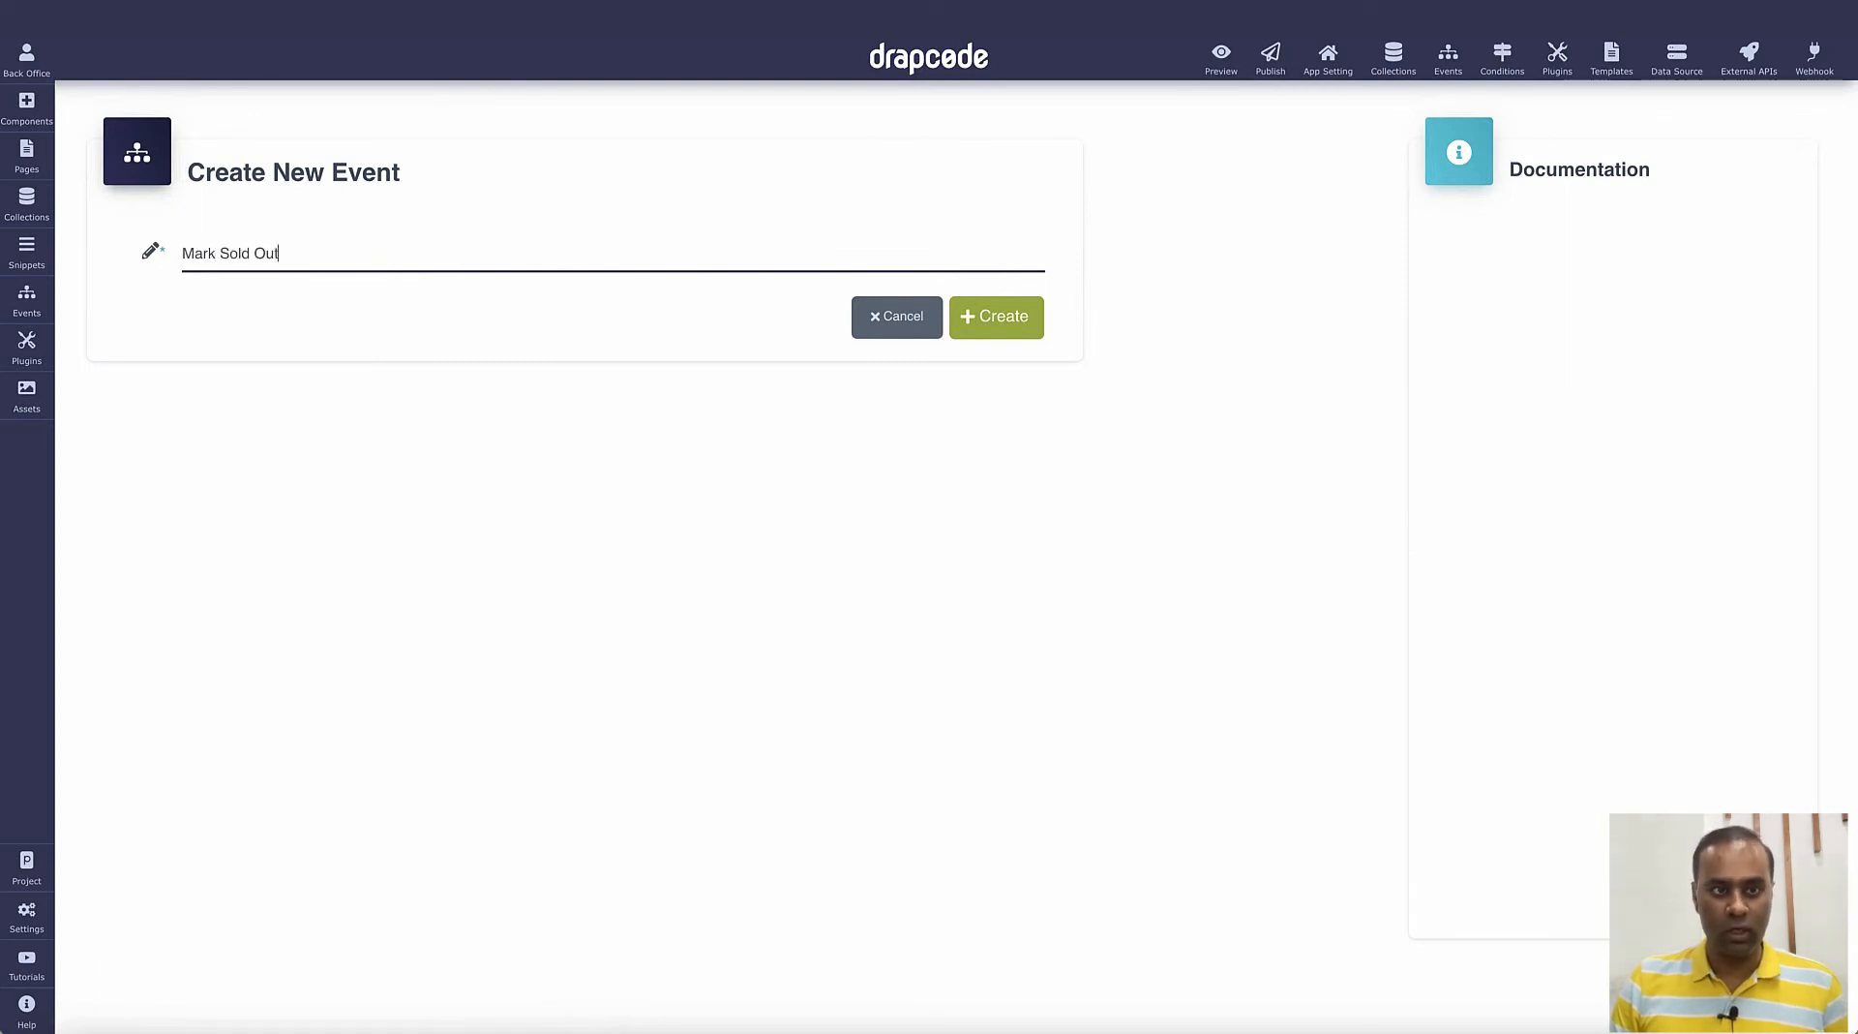
{"action": "left_click", "coordinate": [1026, 320]}
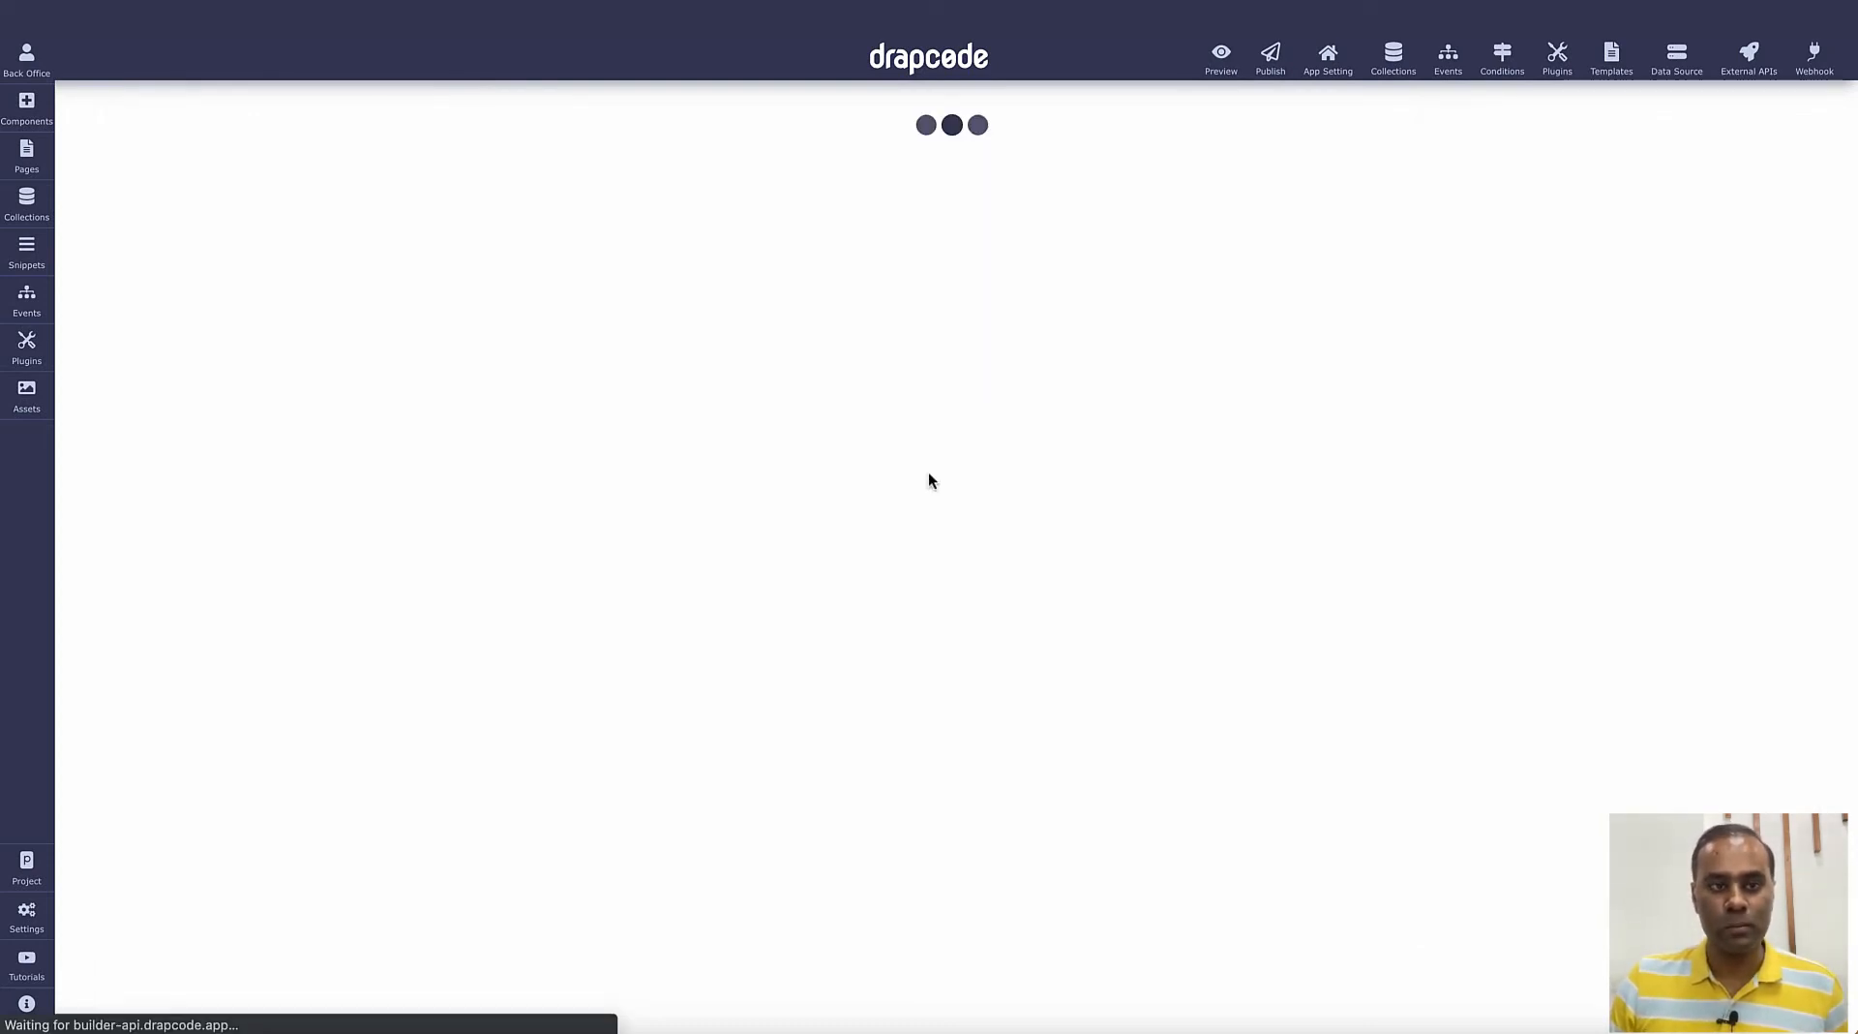
- Add an Update Collection Field action to the Mark Sold Out event for the Product collection, updating By Collection UUID
{"action": "left_click", "coordinate": [732, 375]}
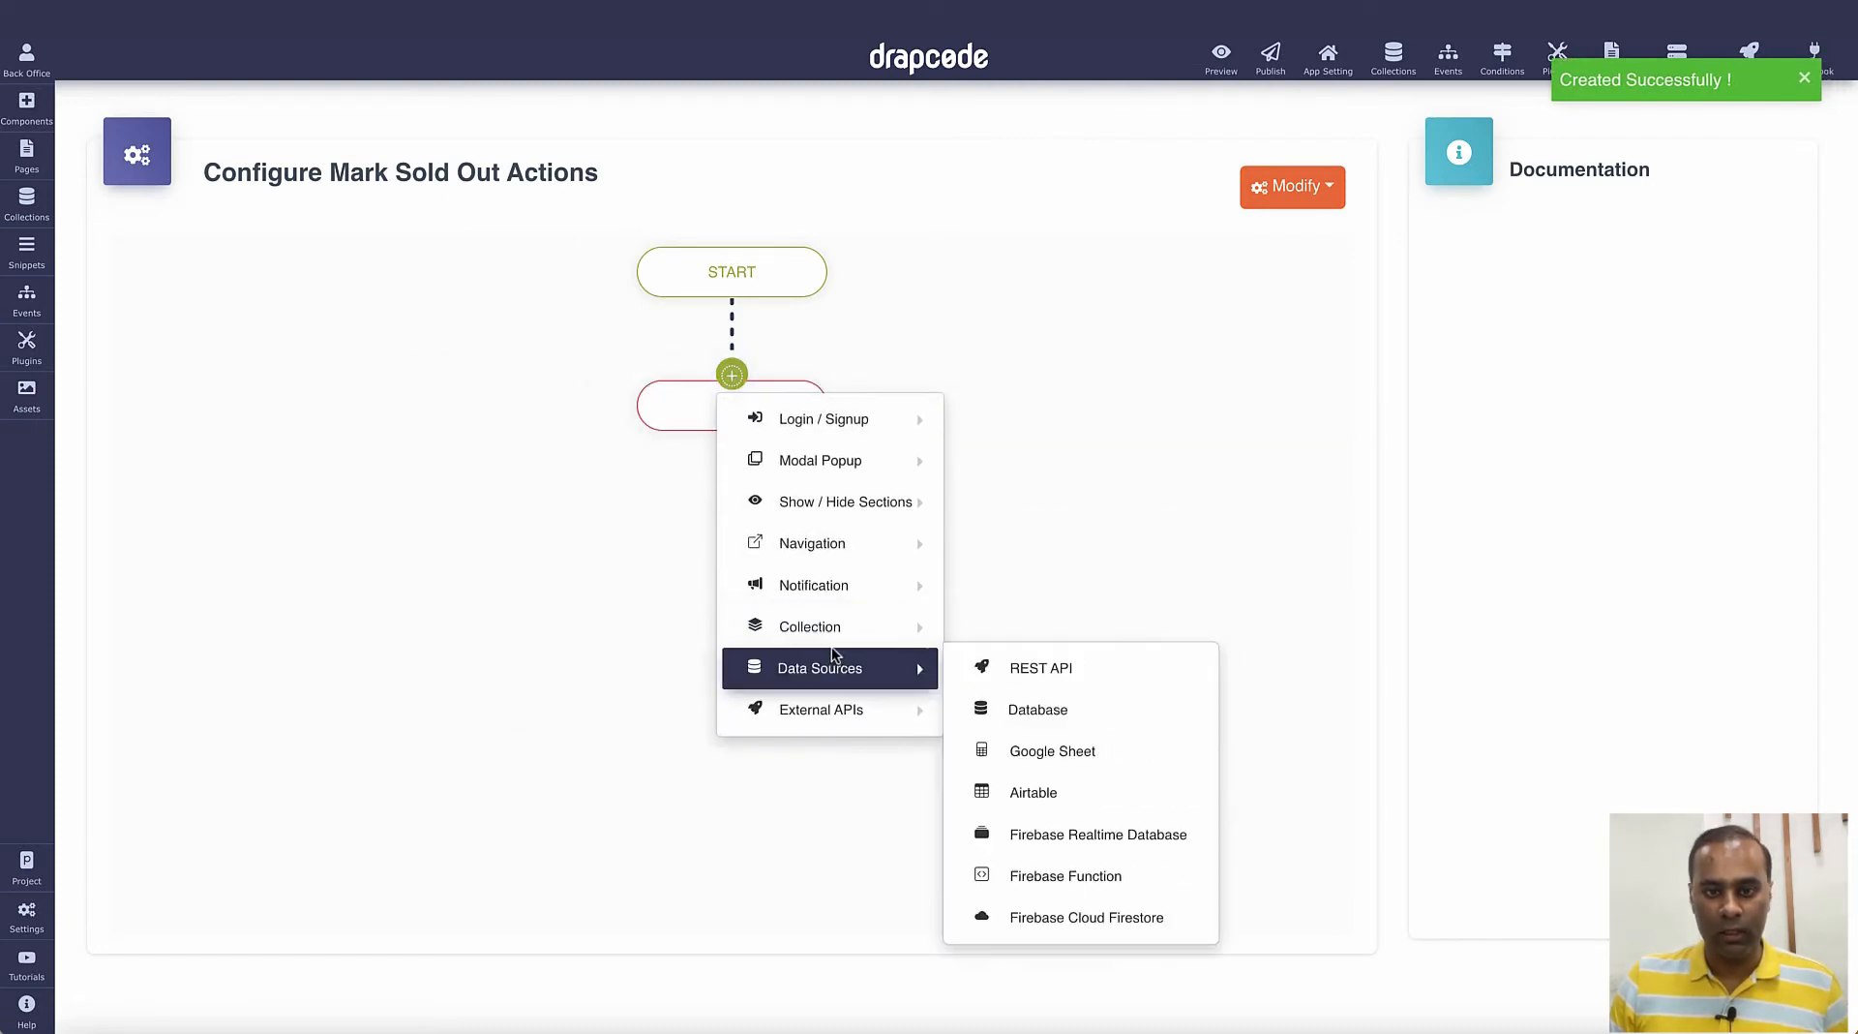
{"action": "mouse_move", "coordinate": [834, 638]}
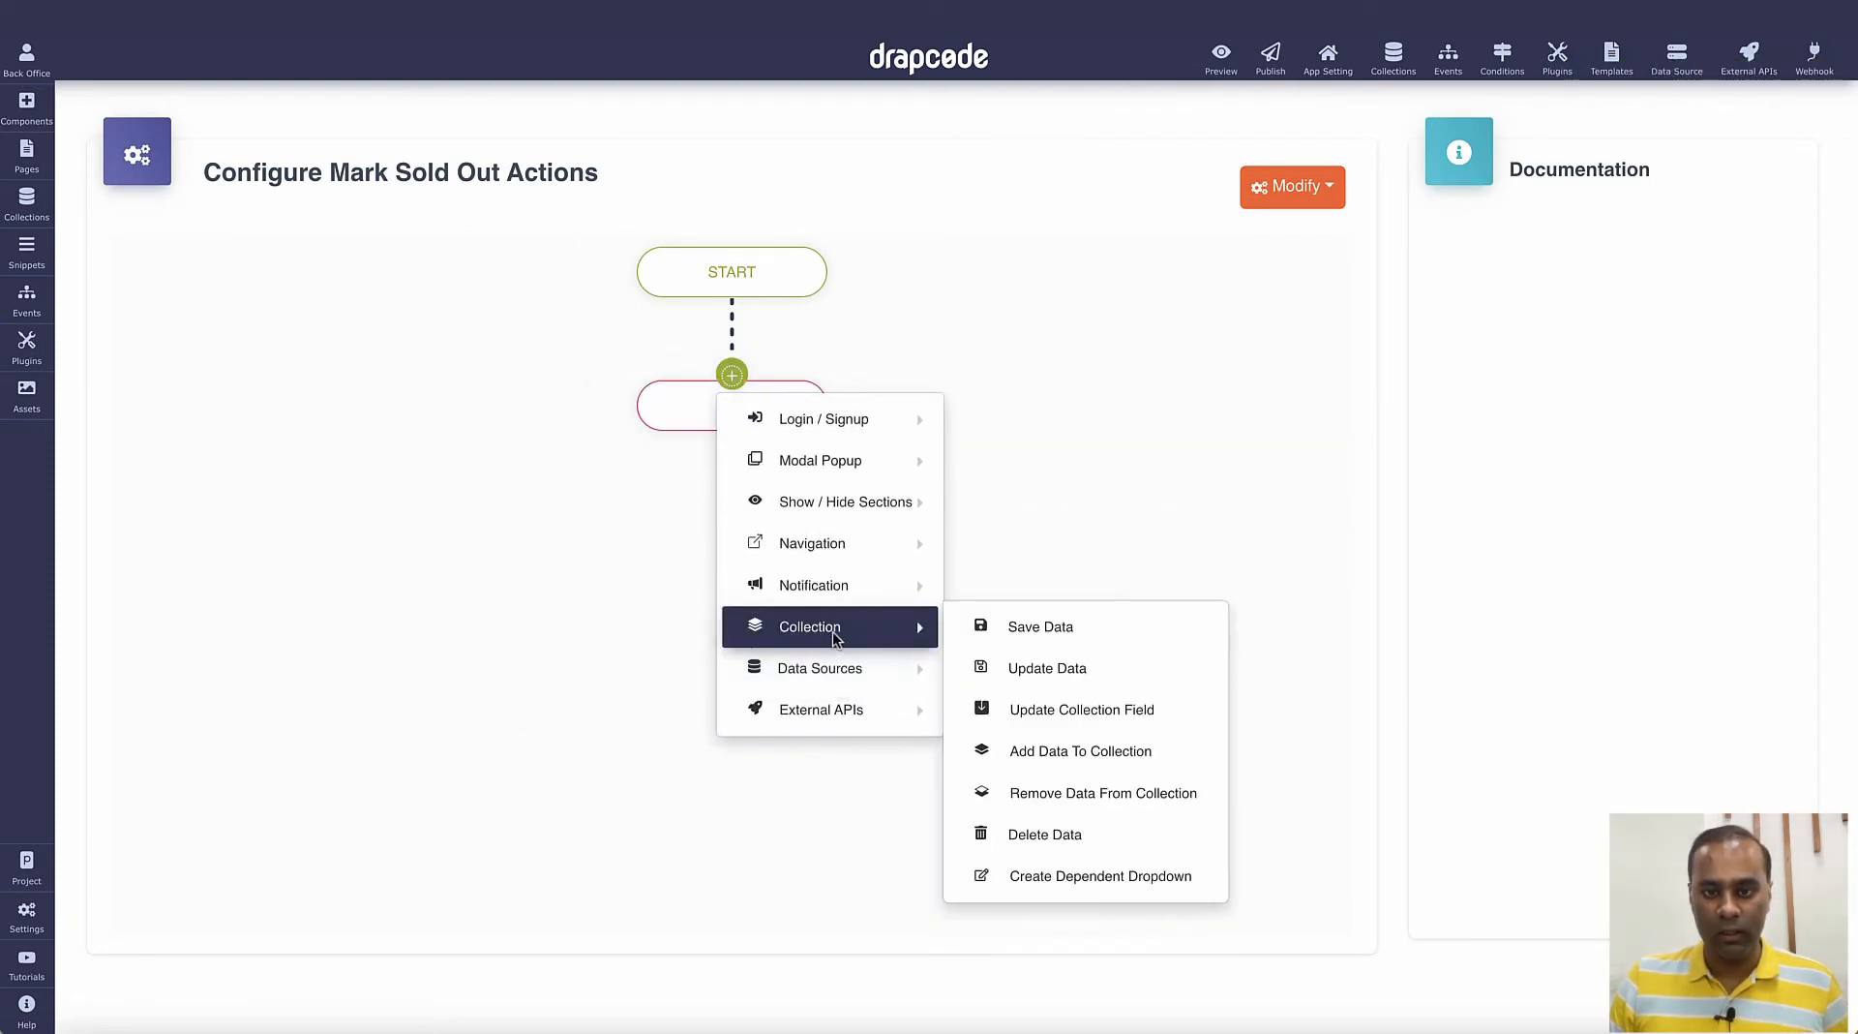
{"action": "left_click", "coordinate": [1113, 712]}
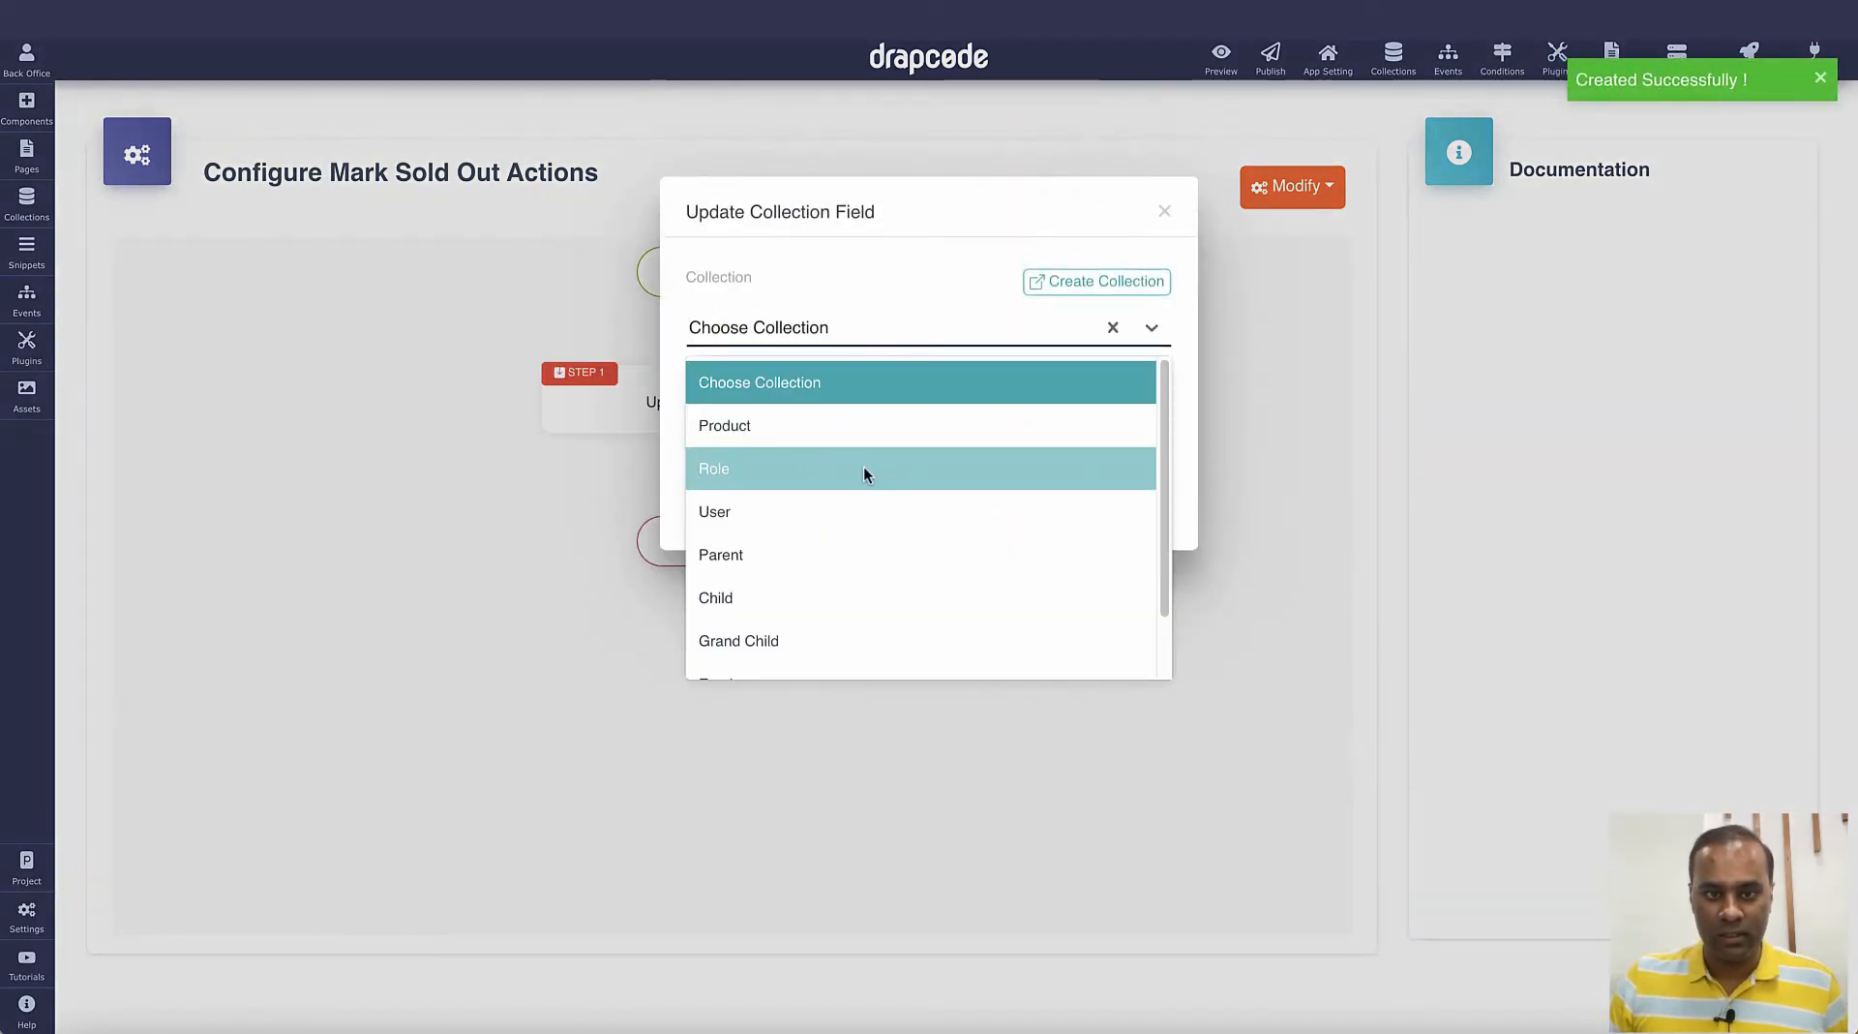
{"action": "left_click", "coordinate": [859, 430]}
{"action": "left_click", "coordinate": [857, 430]}
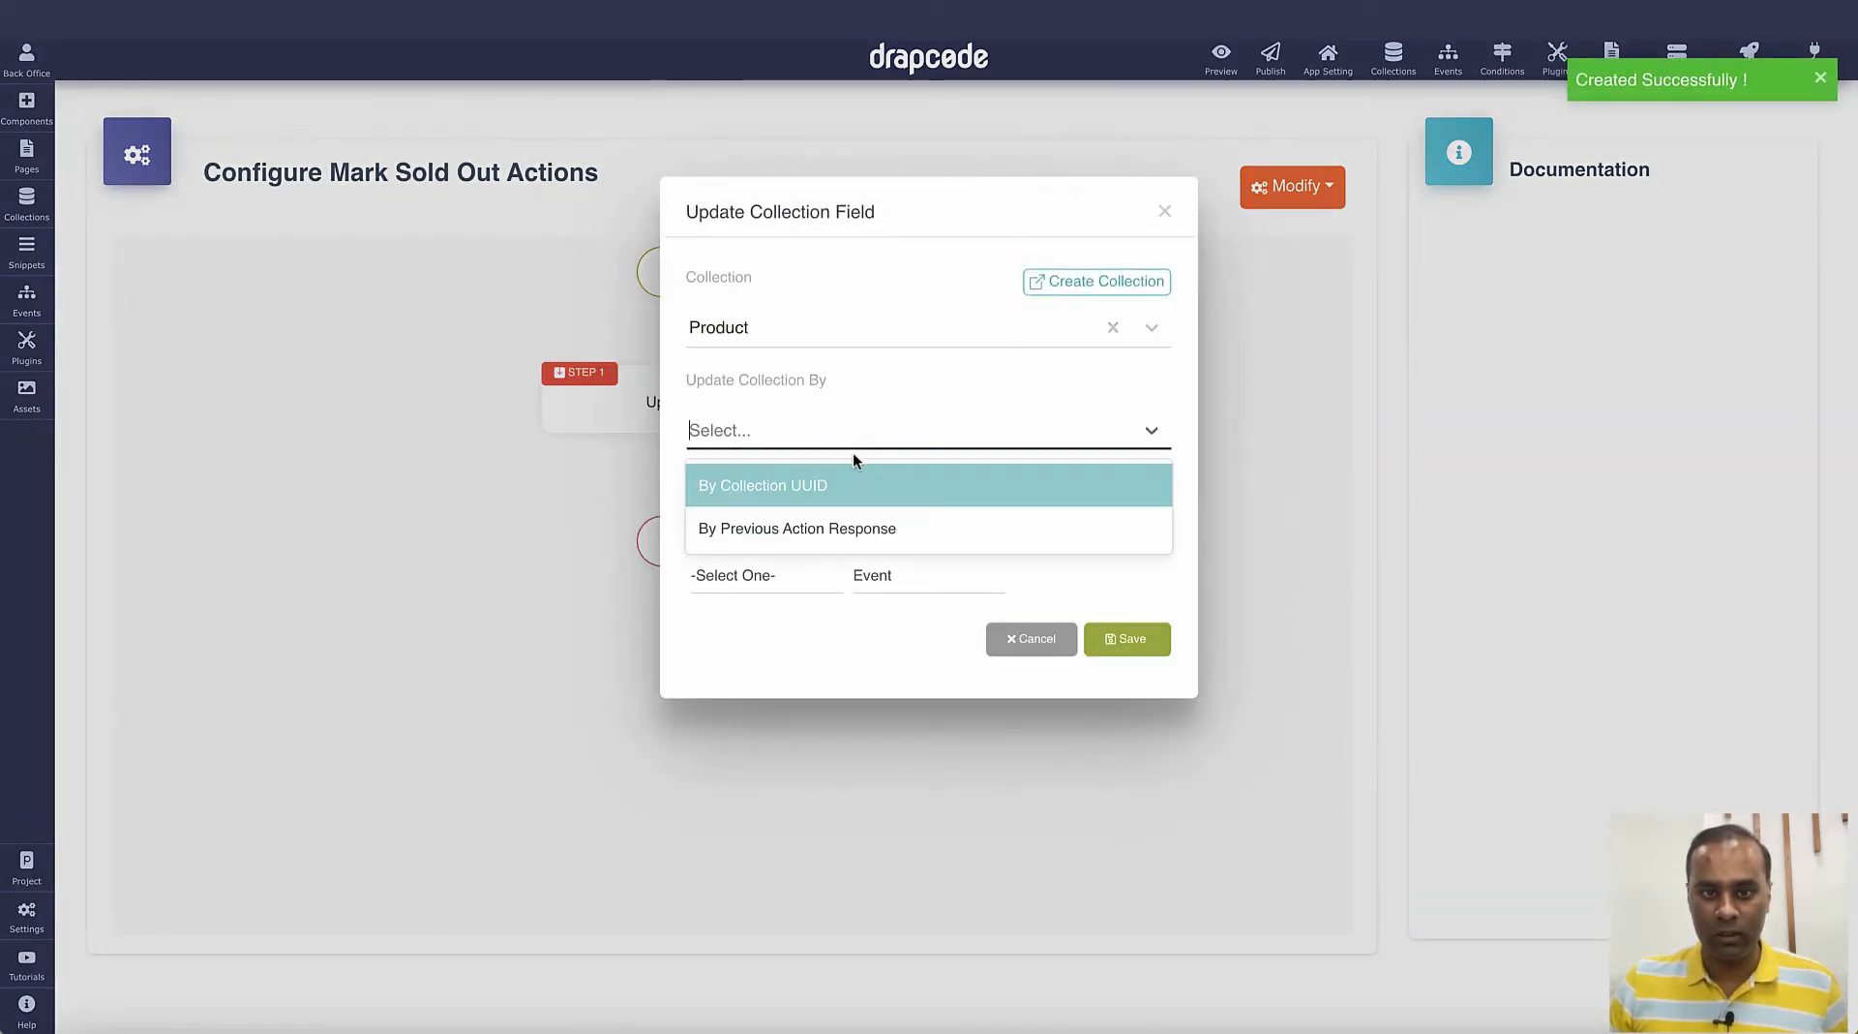
{"action": "left_click", "coordinate": [844, 492]}
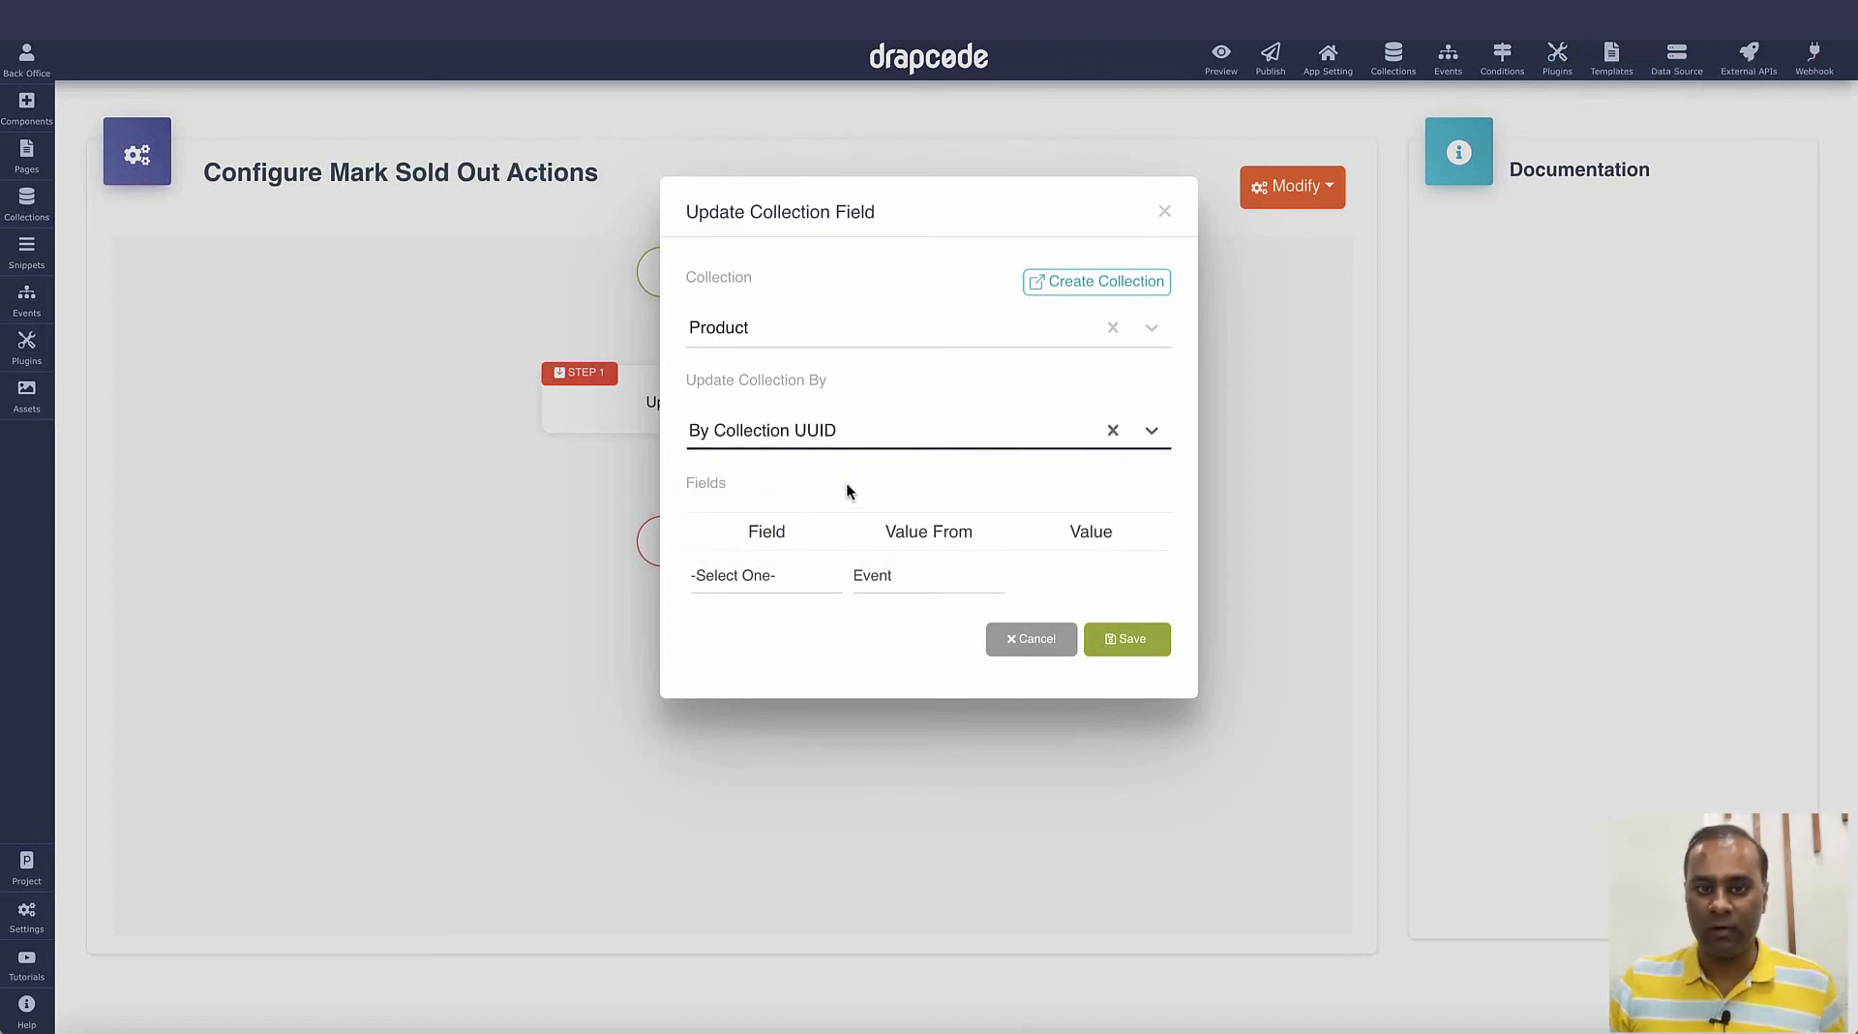
- Map the Is Sold Out field to a ticked value from Event and save the Update Collection Field action
{"action": "left_click_drag", "start_coordinate": [707, 533], "coordinate": [1038, 515]}
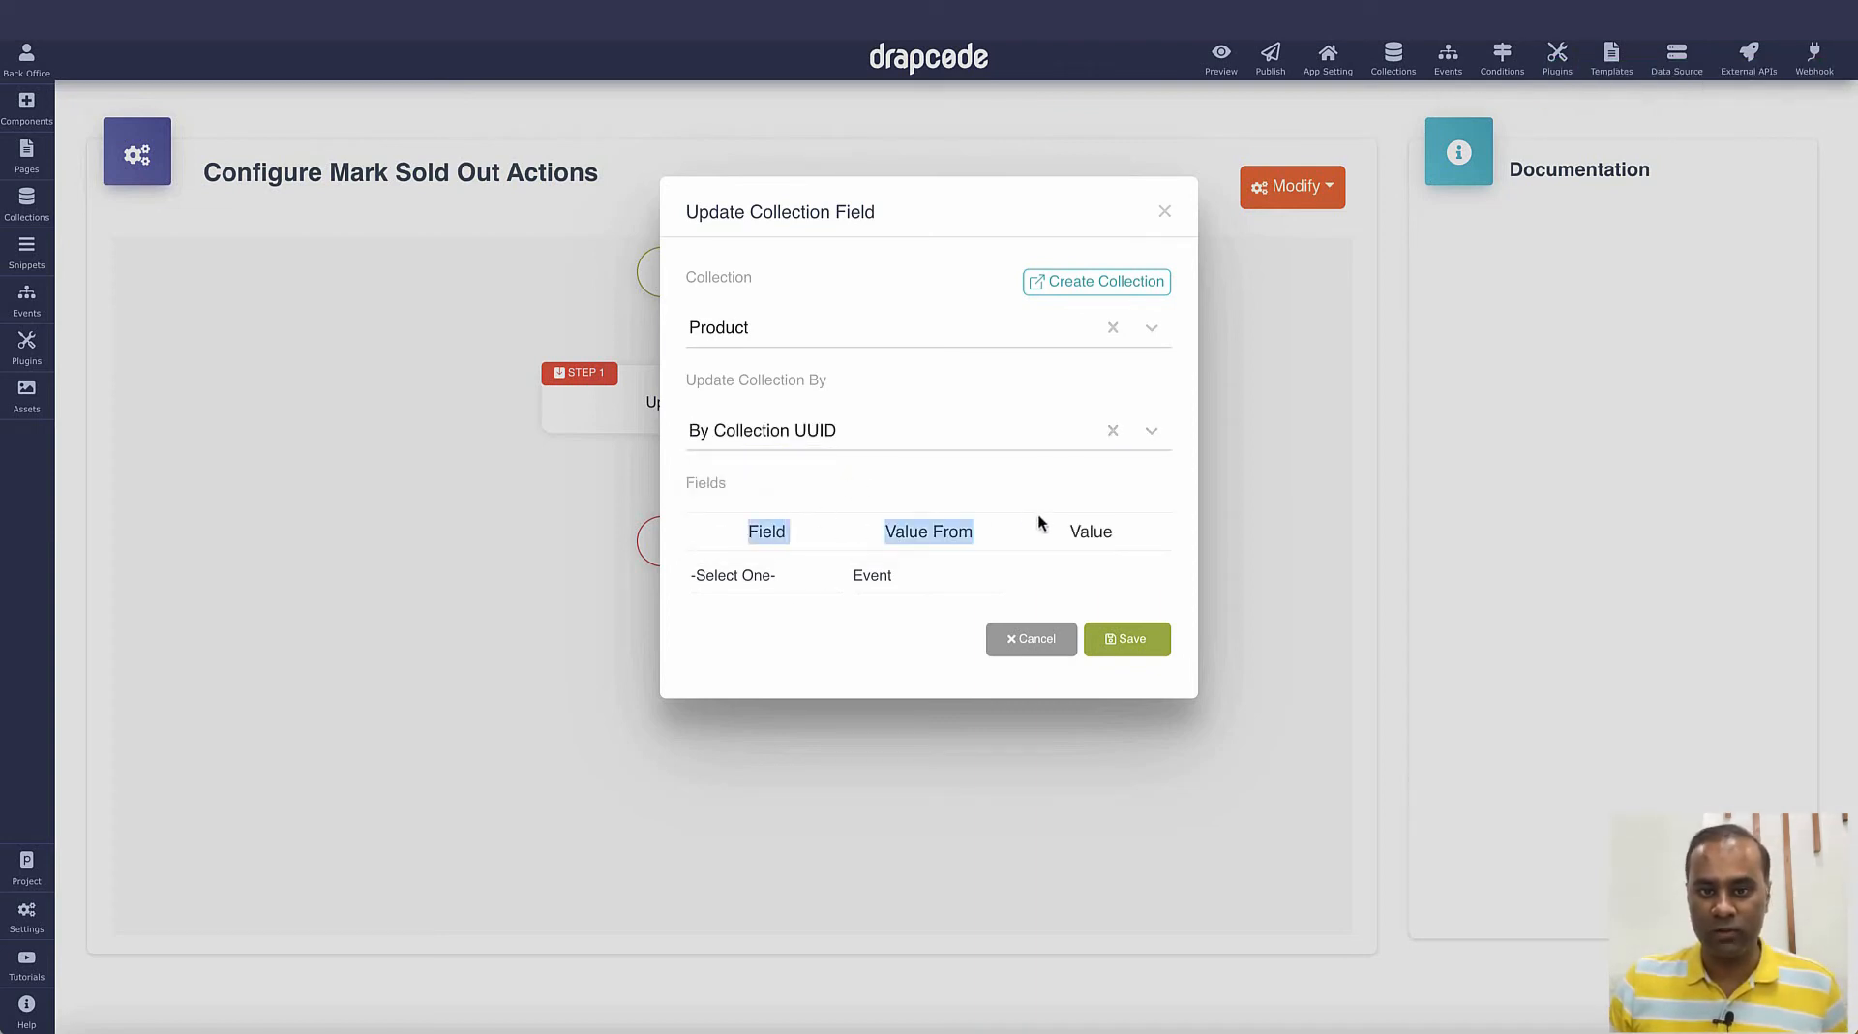
{"action": "left_click", "coordinate": [785, 577]}
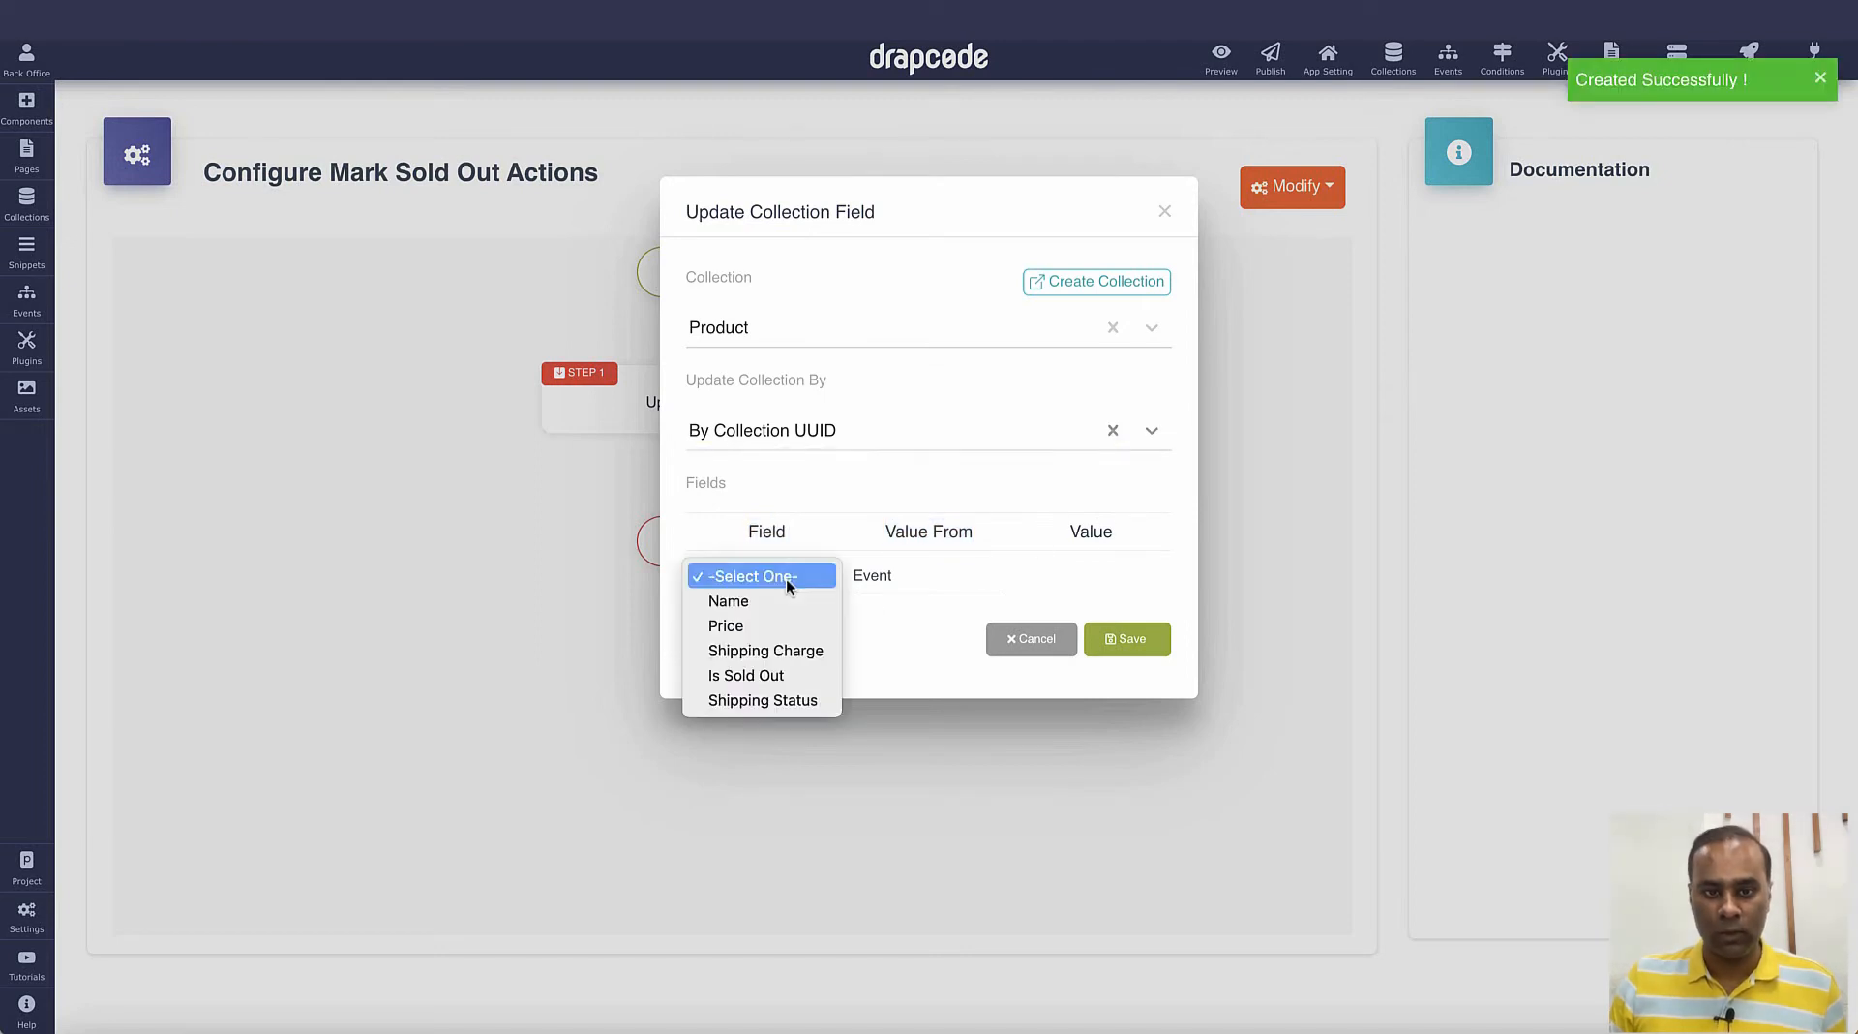
{"action": "left_click", "coordinate": [782, 676]}
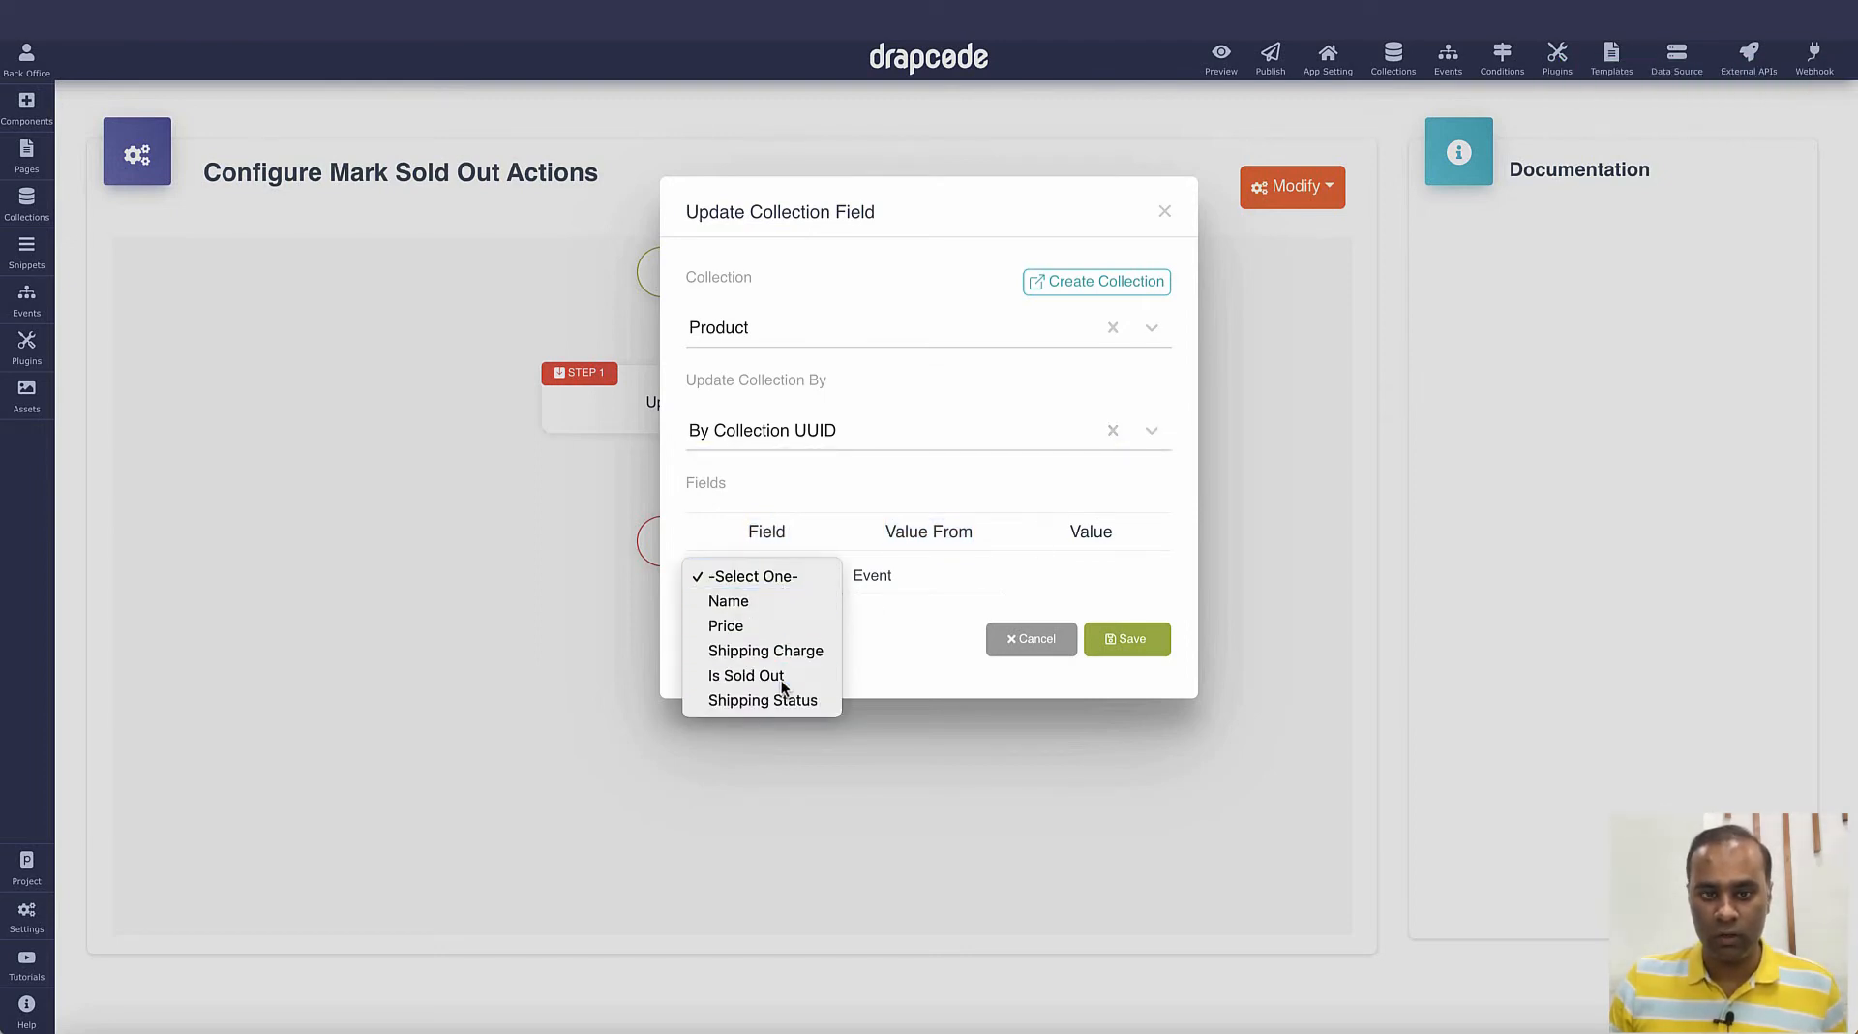
{"action": "left_click", "coordinate": [901, 578]}
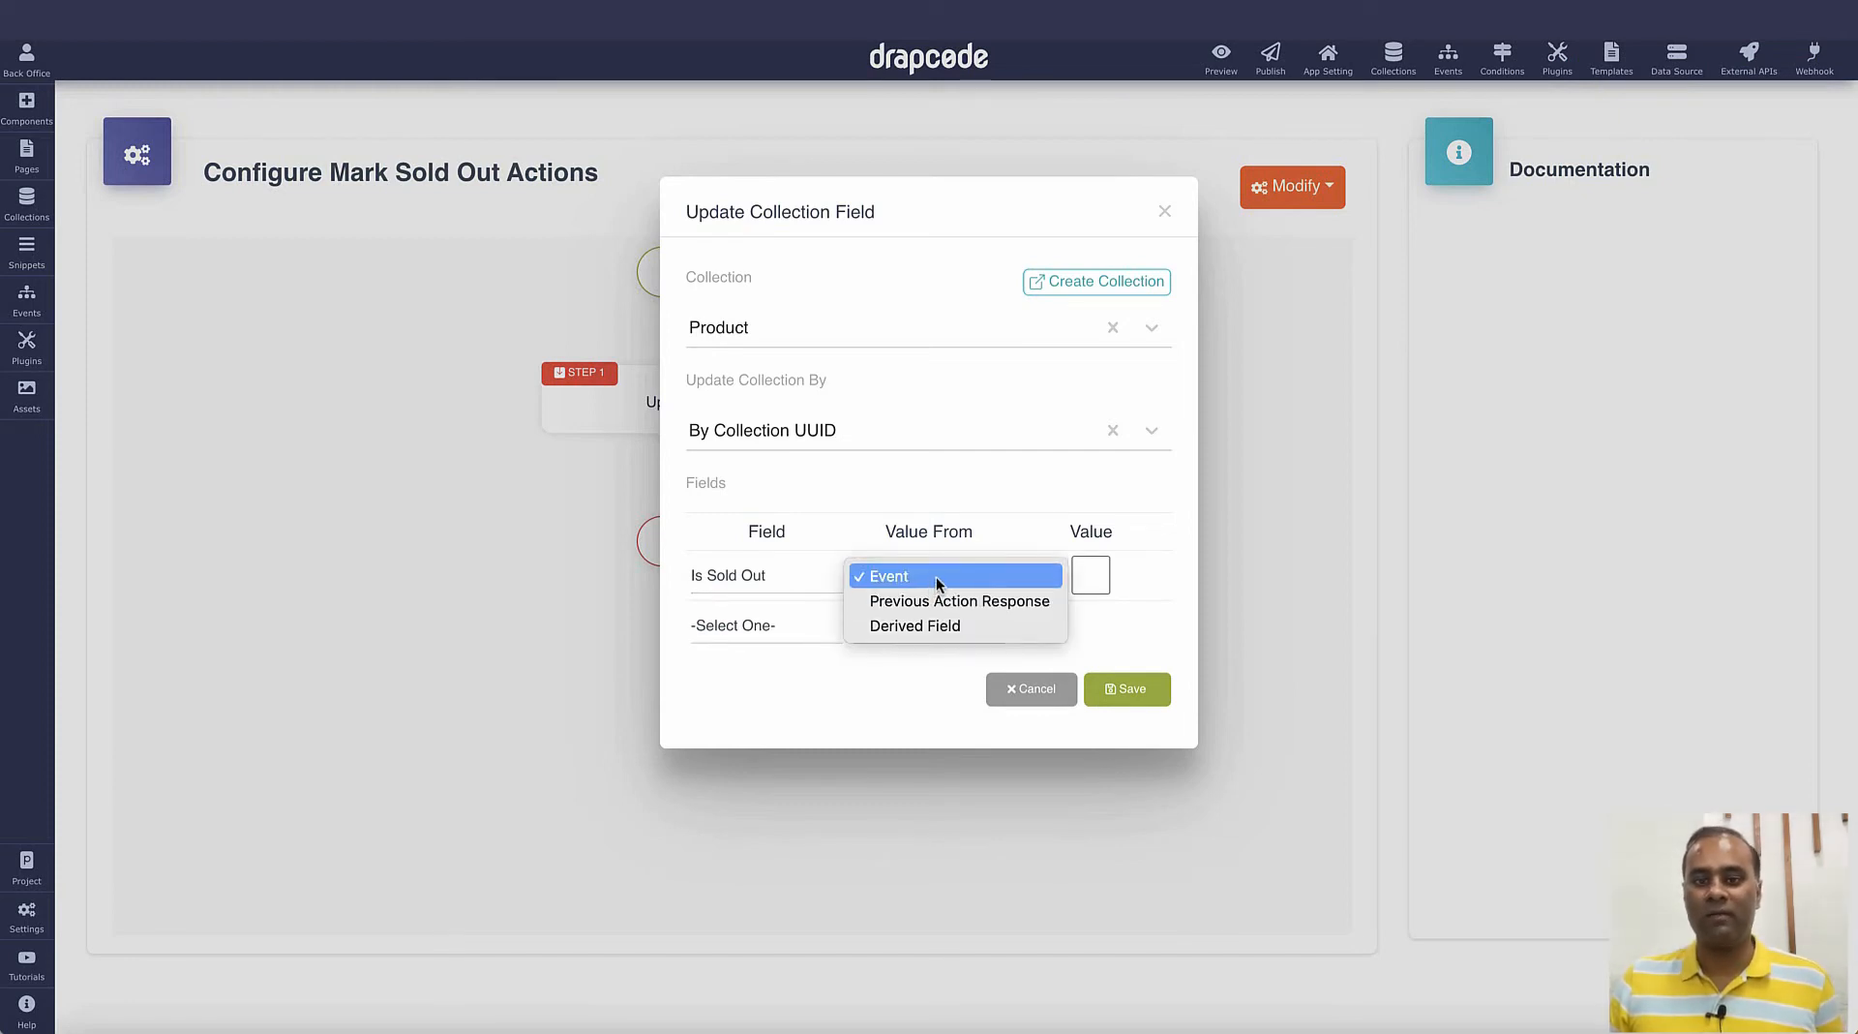
{"action": "left_click", "coordinate": [937, 584]}
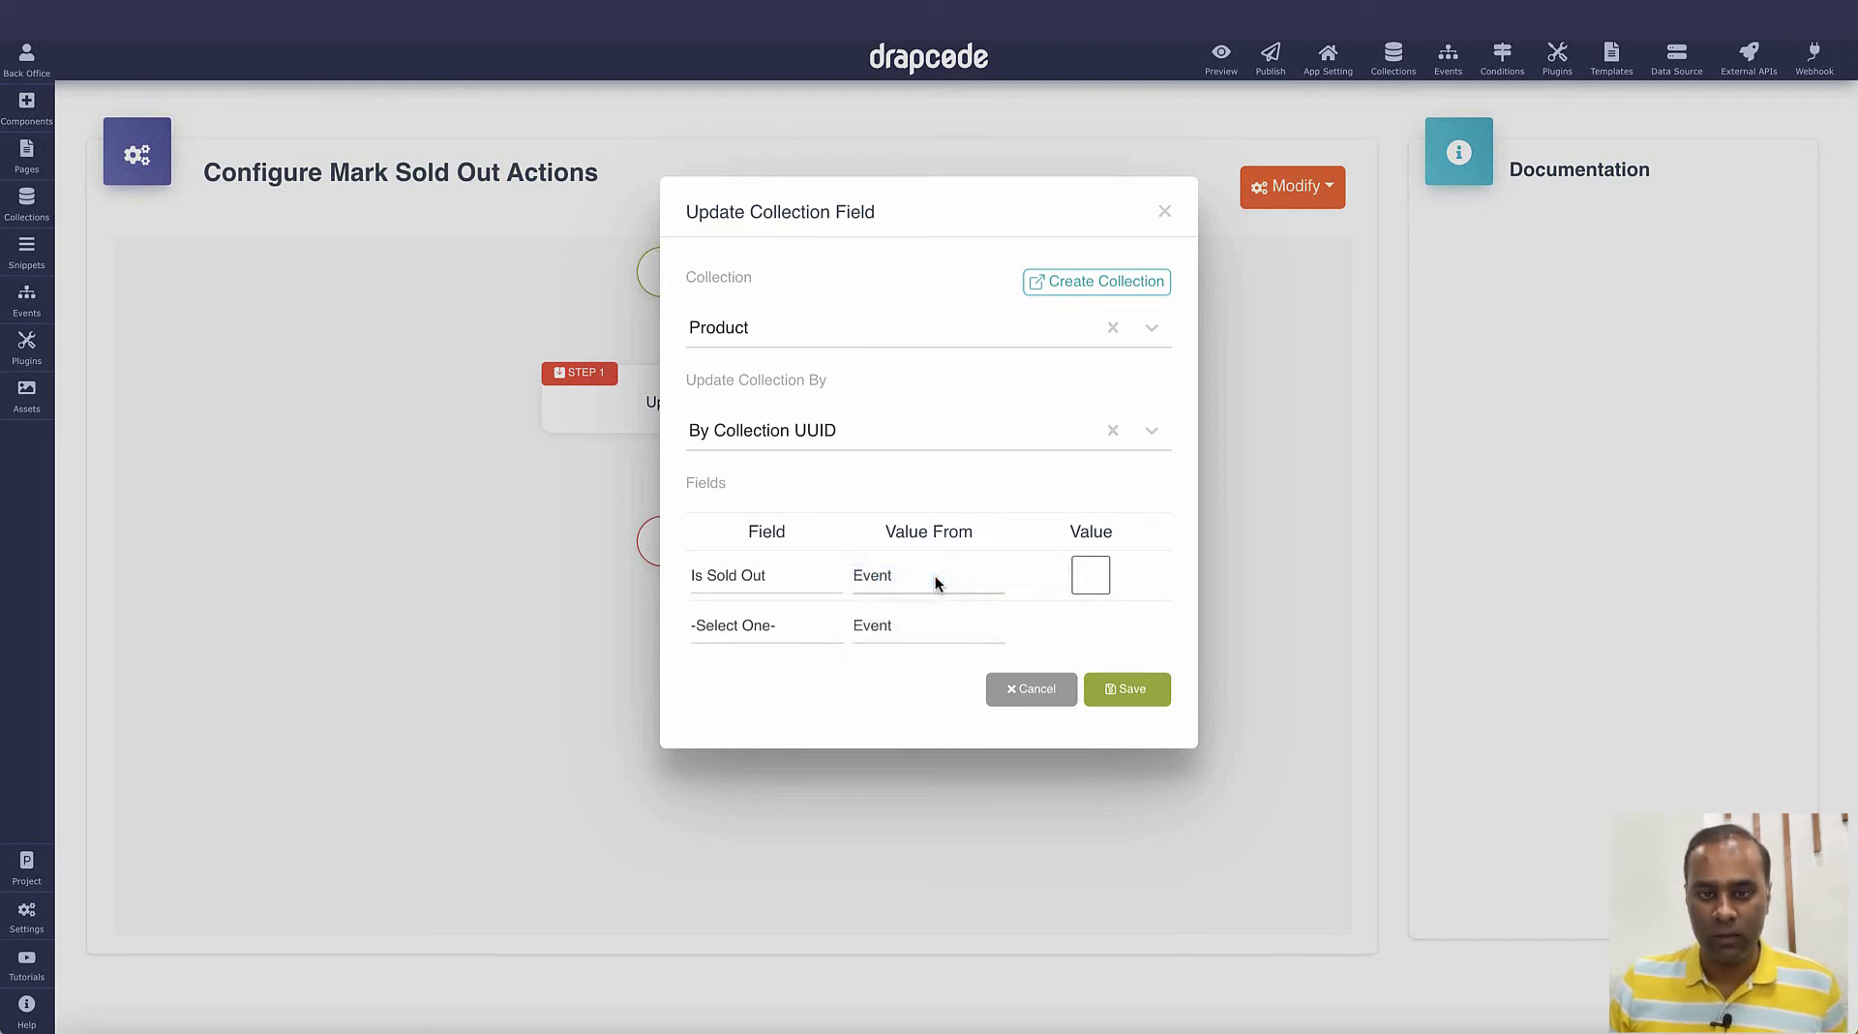
{"action": "left_click", "coordinate": [1095, 581]}
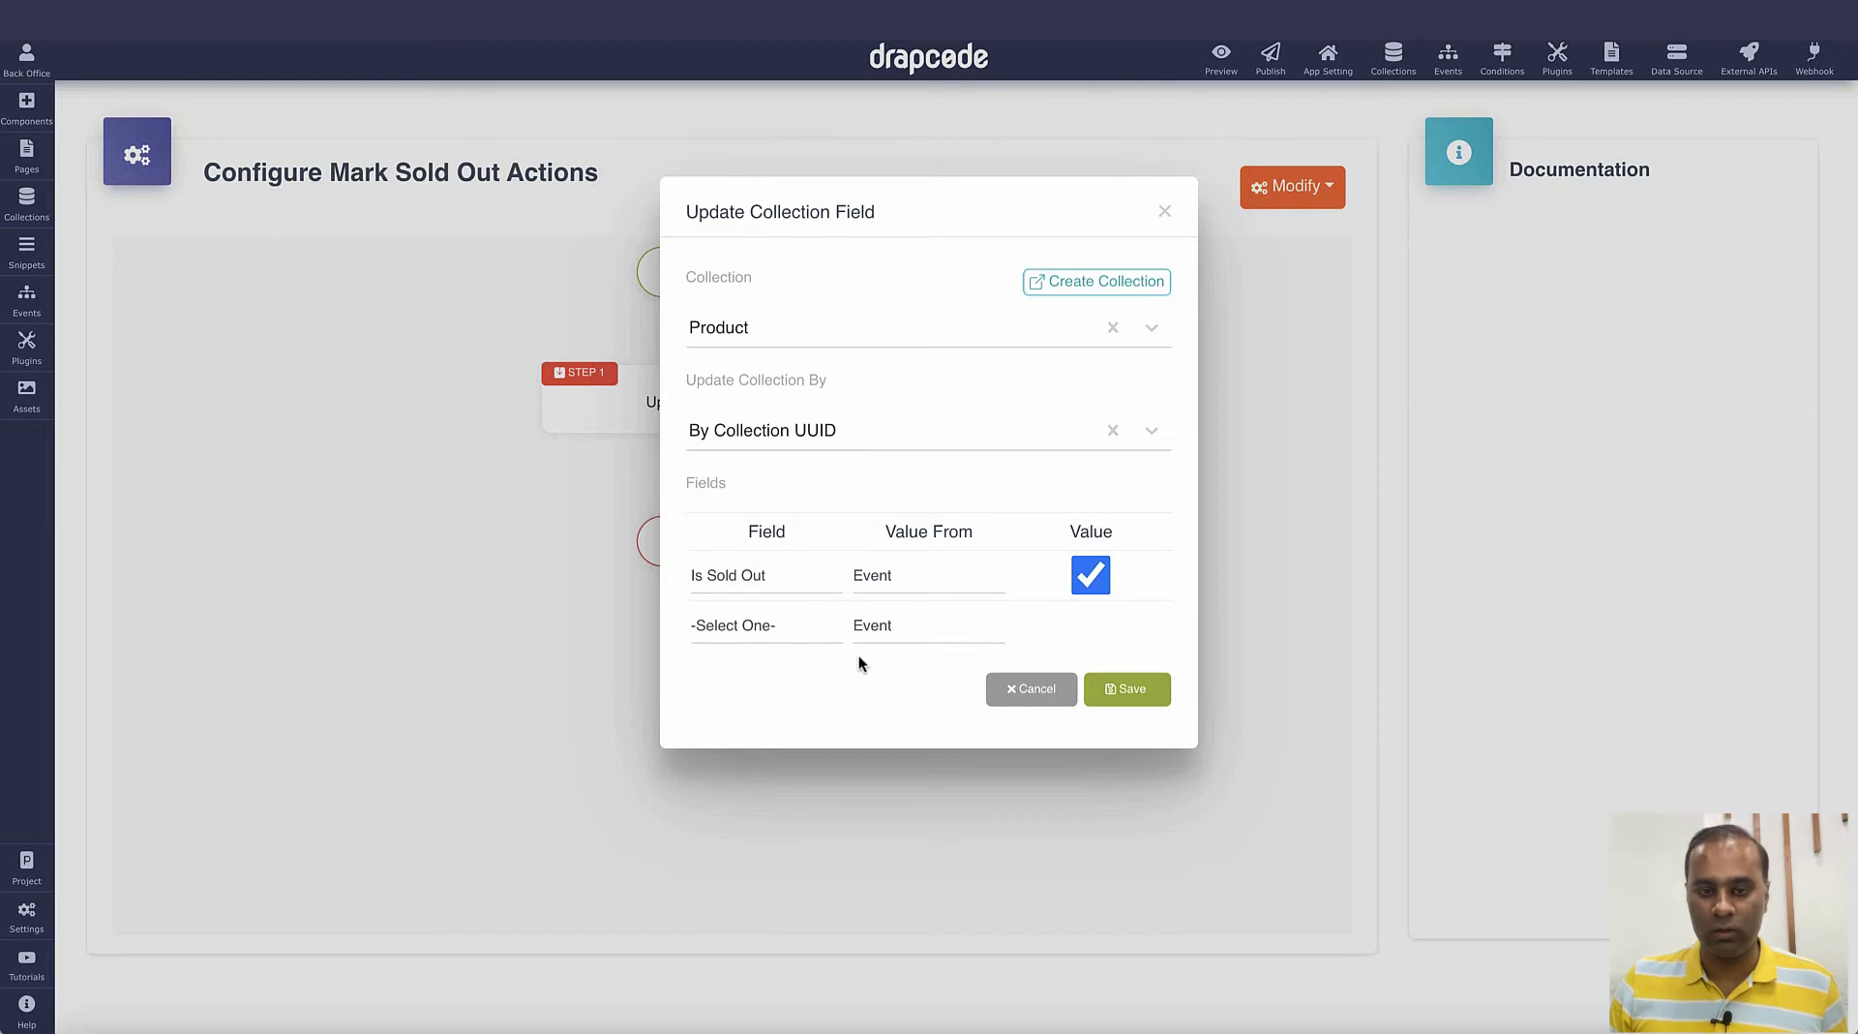
{"action": "left_click", "coordinate": [1126, 691]}
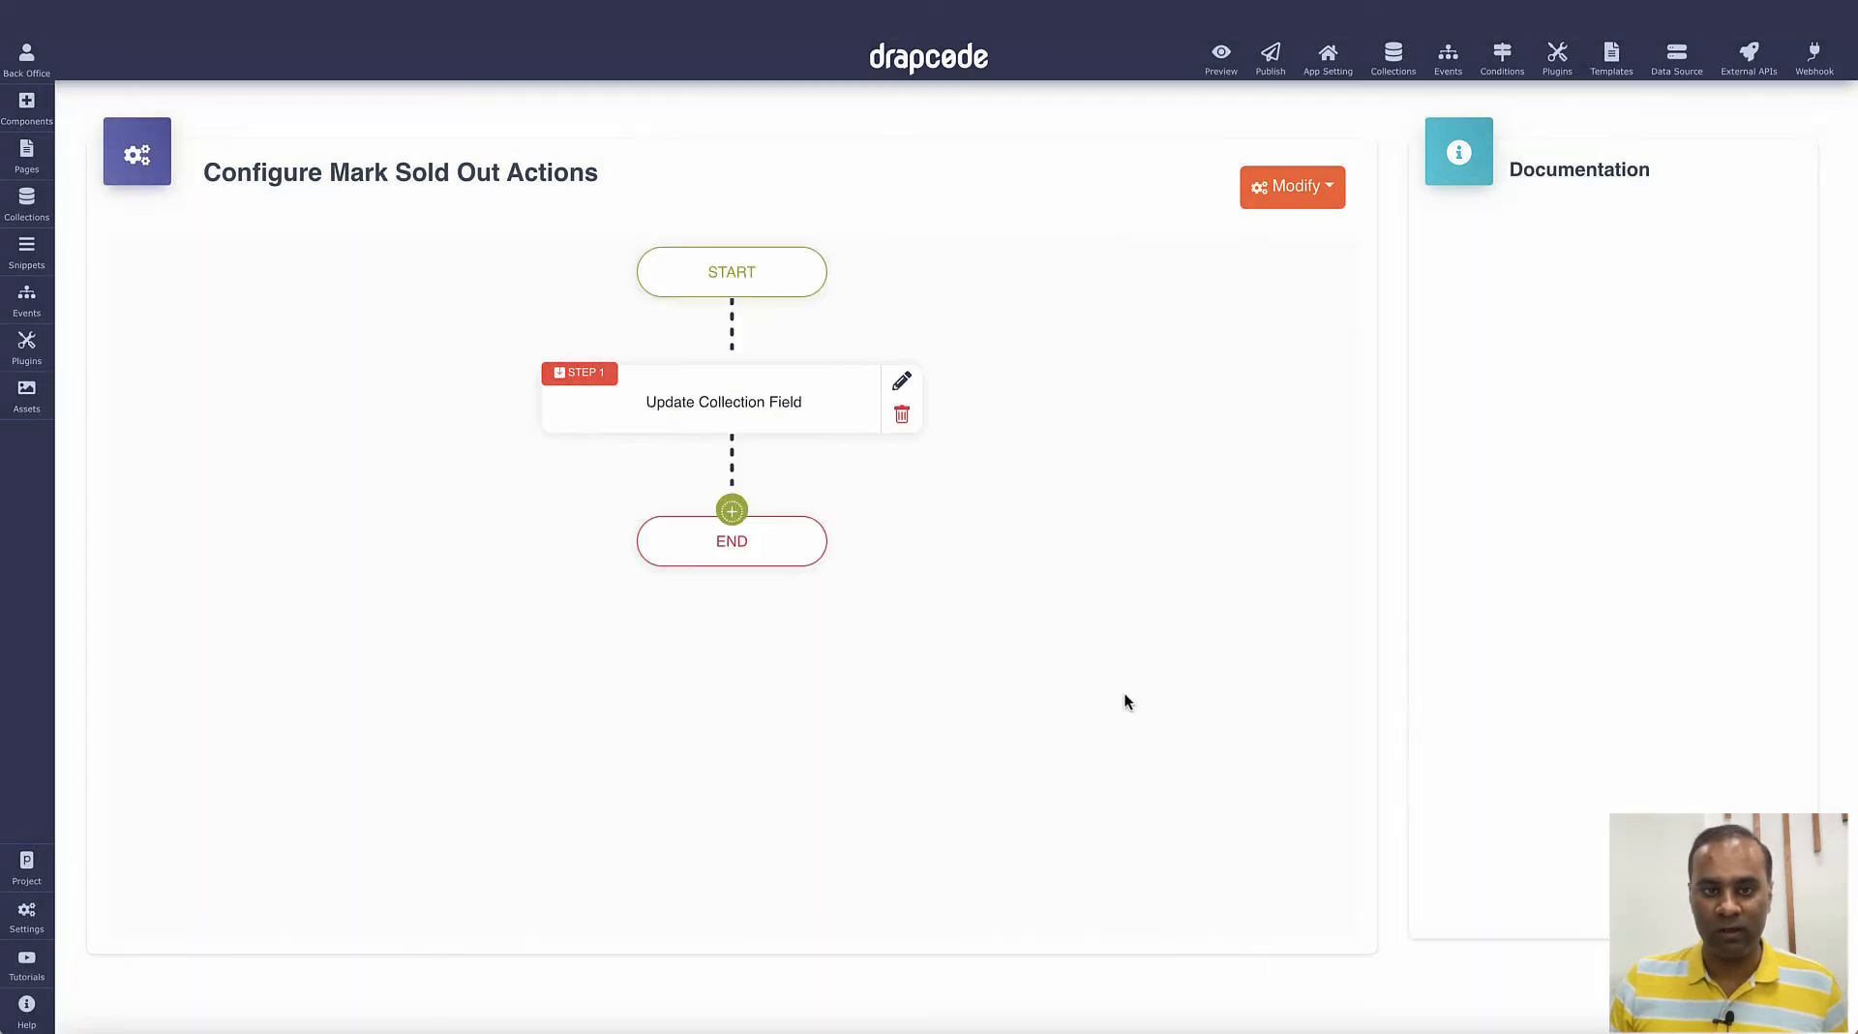
- Add a Show Alert Message action with success message "Marked Sold Out" and error message "Error", and save it
{"action": "left_click", "coordinate": [736, 516]}
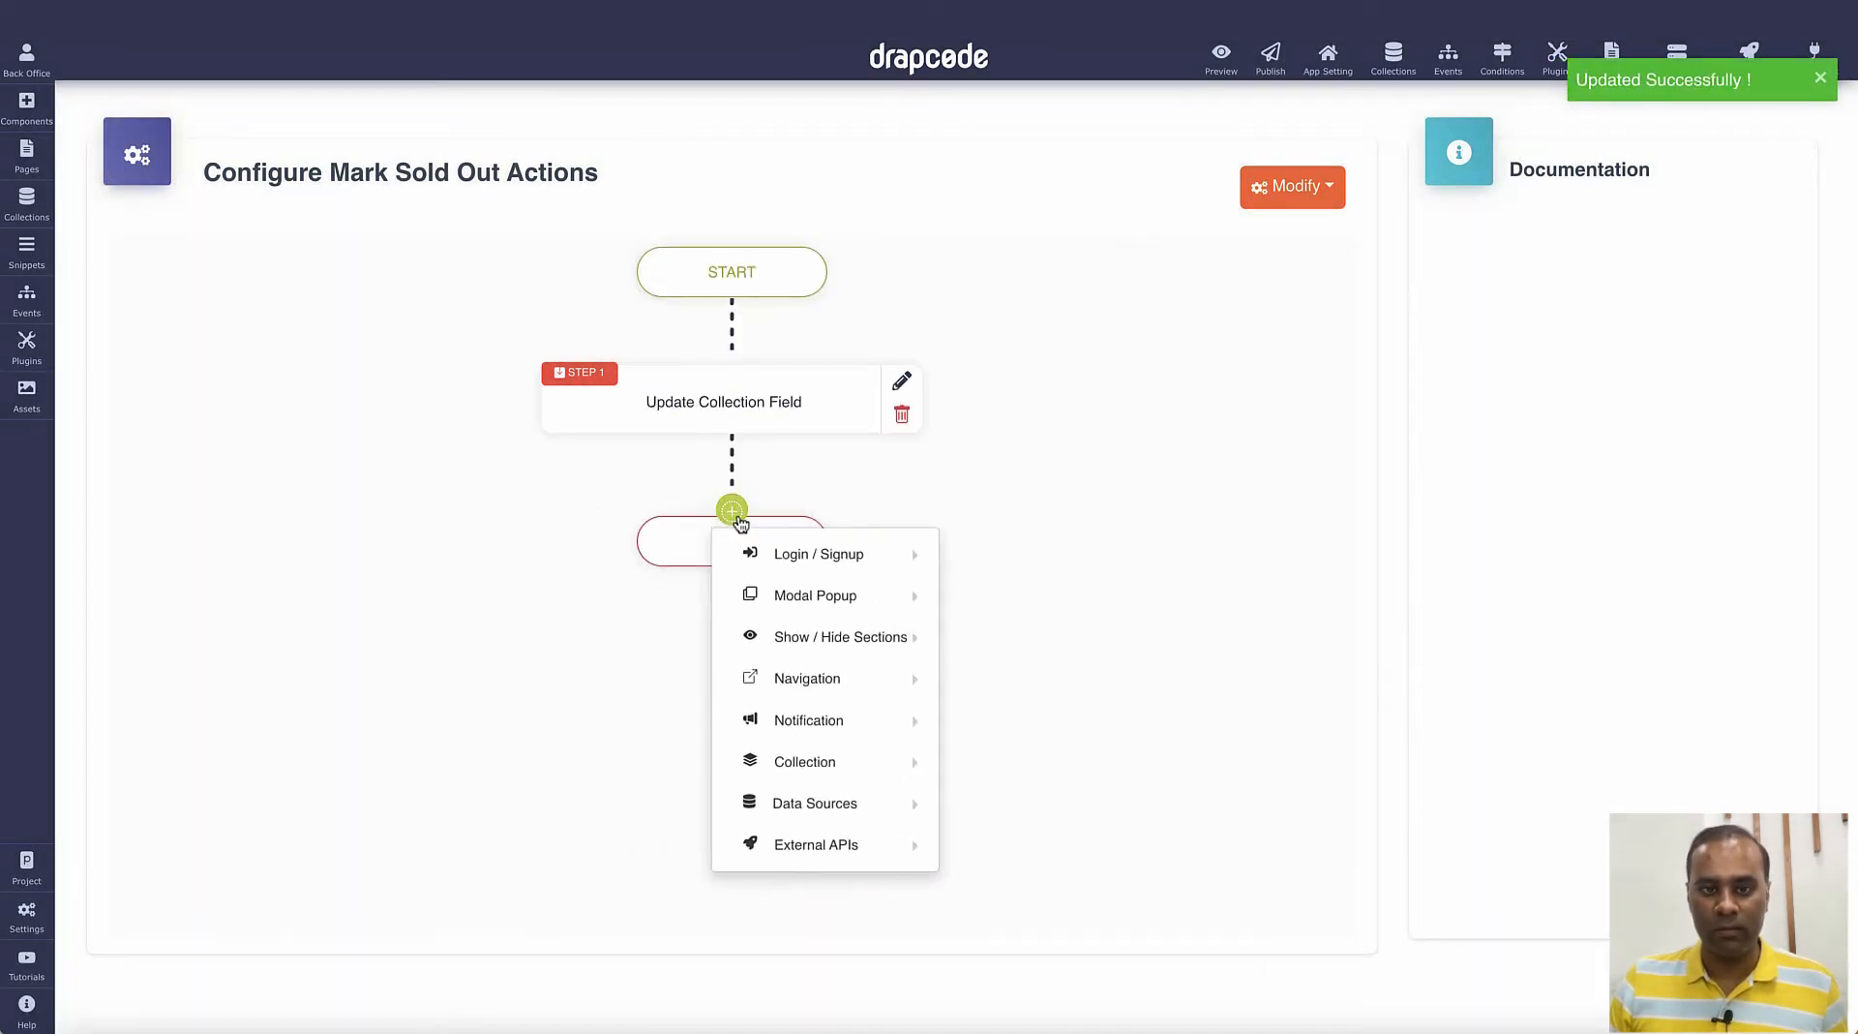
{"action": "mouse_move", "coordinate": [803, 723]}
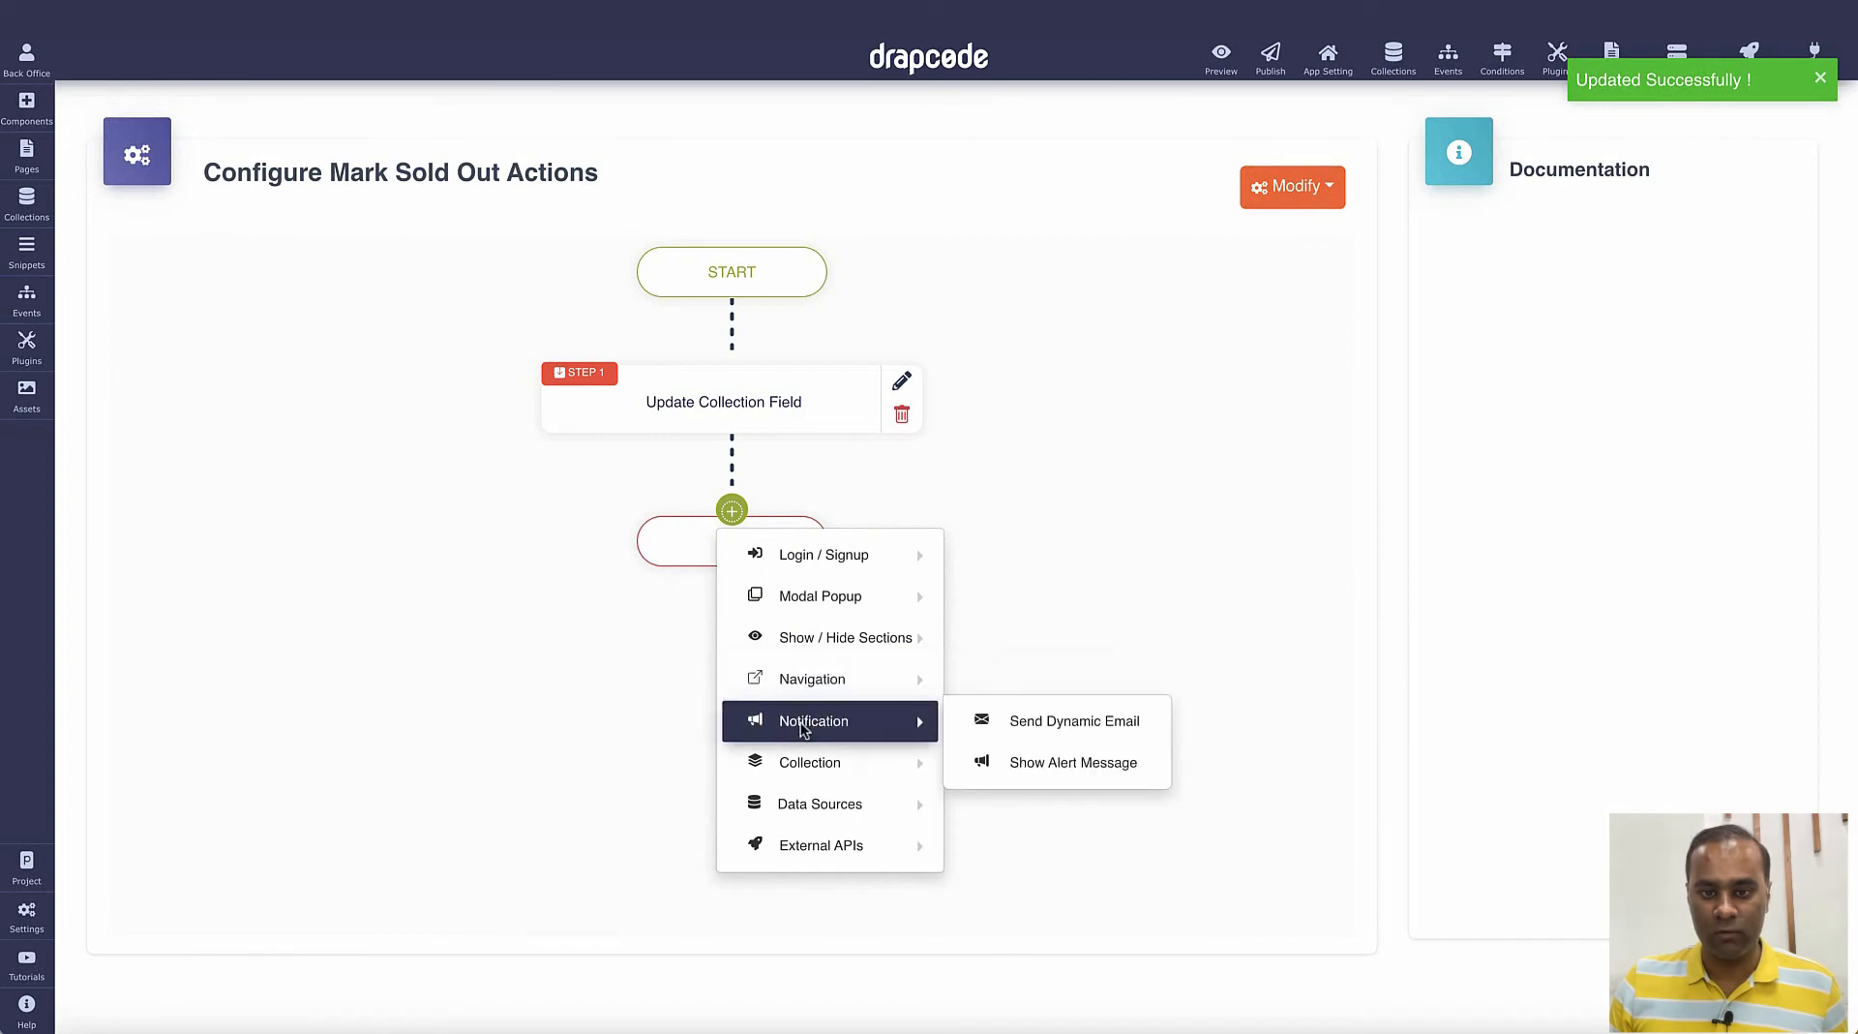
{"action": "mouse_move", "coordinate": [818, 685]}
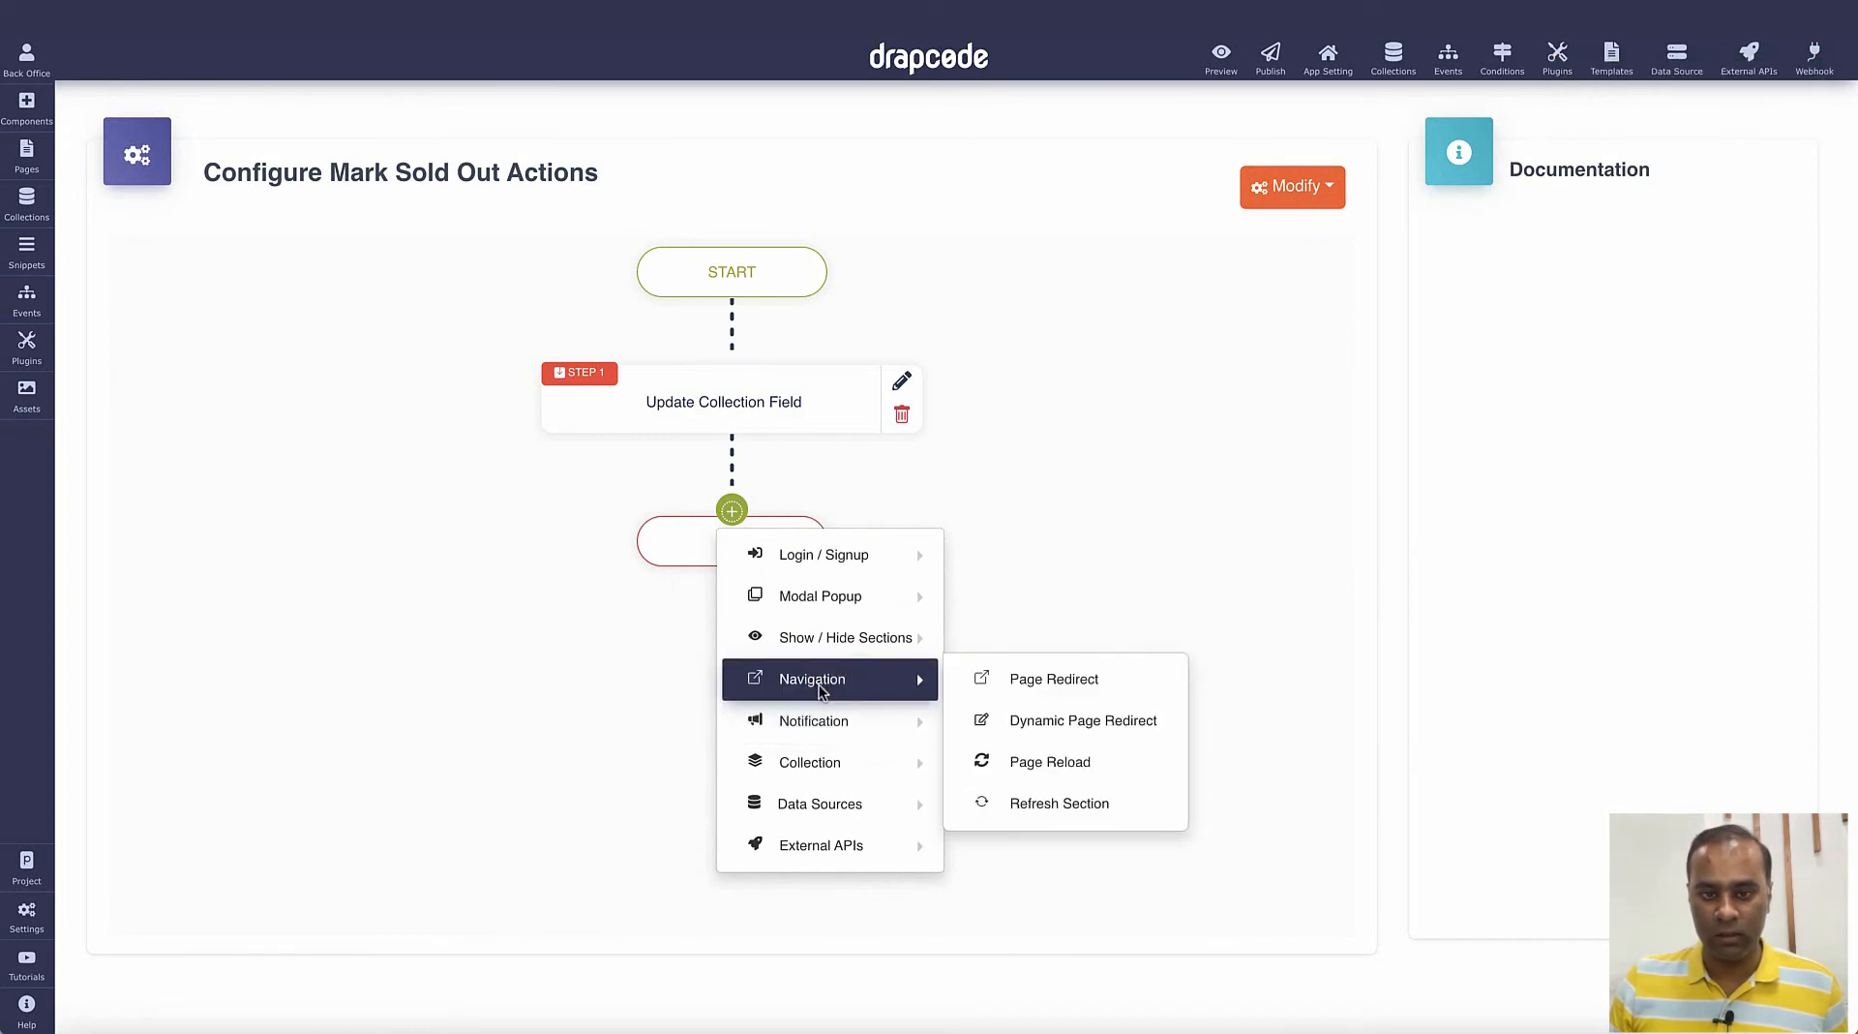
{"action": "left_click", "coordinate": [1077, 754]}
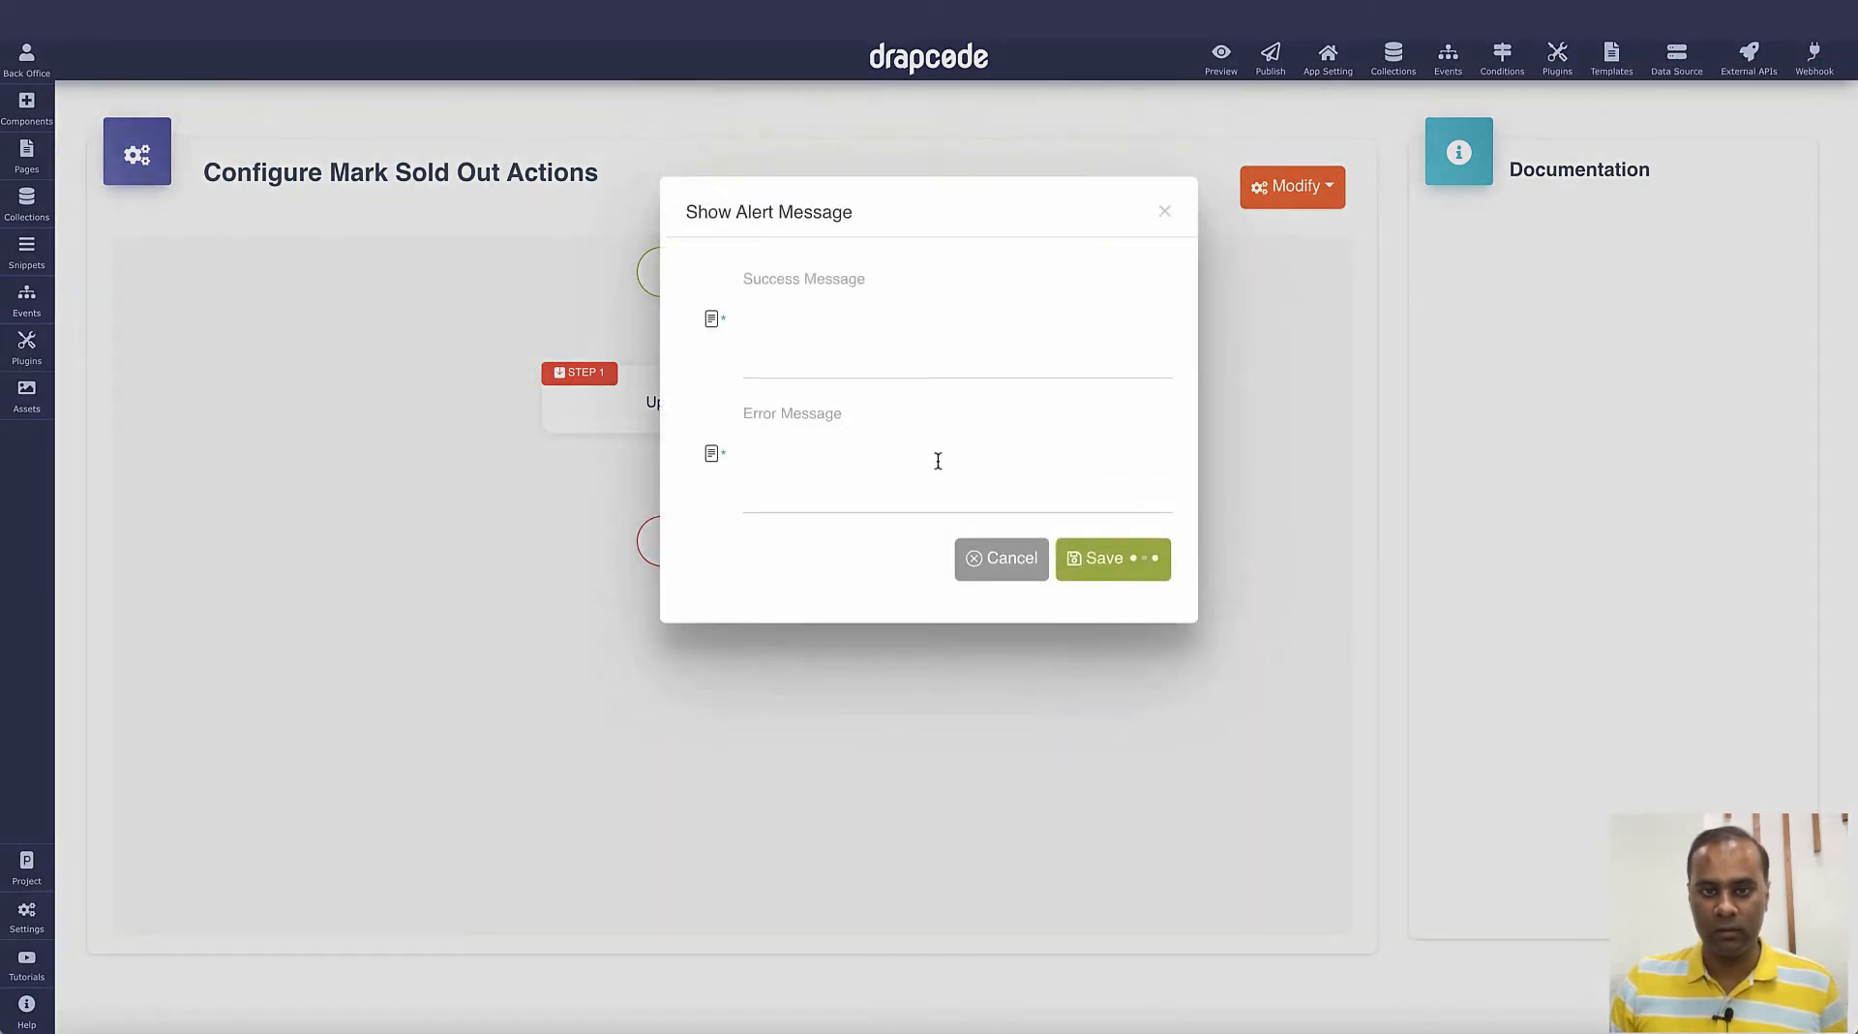
{"action": "left_click", "coordinate": [906, 358]}
{"action": "type", "text": "Marked Sold Out"}
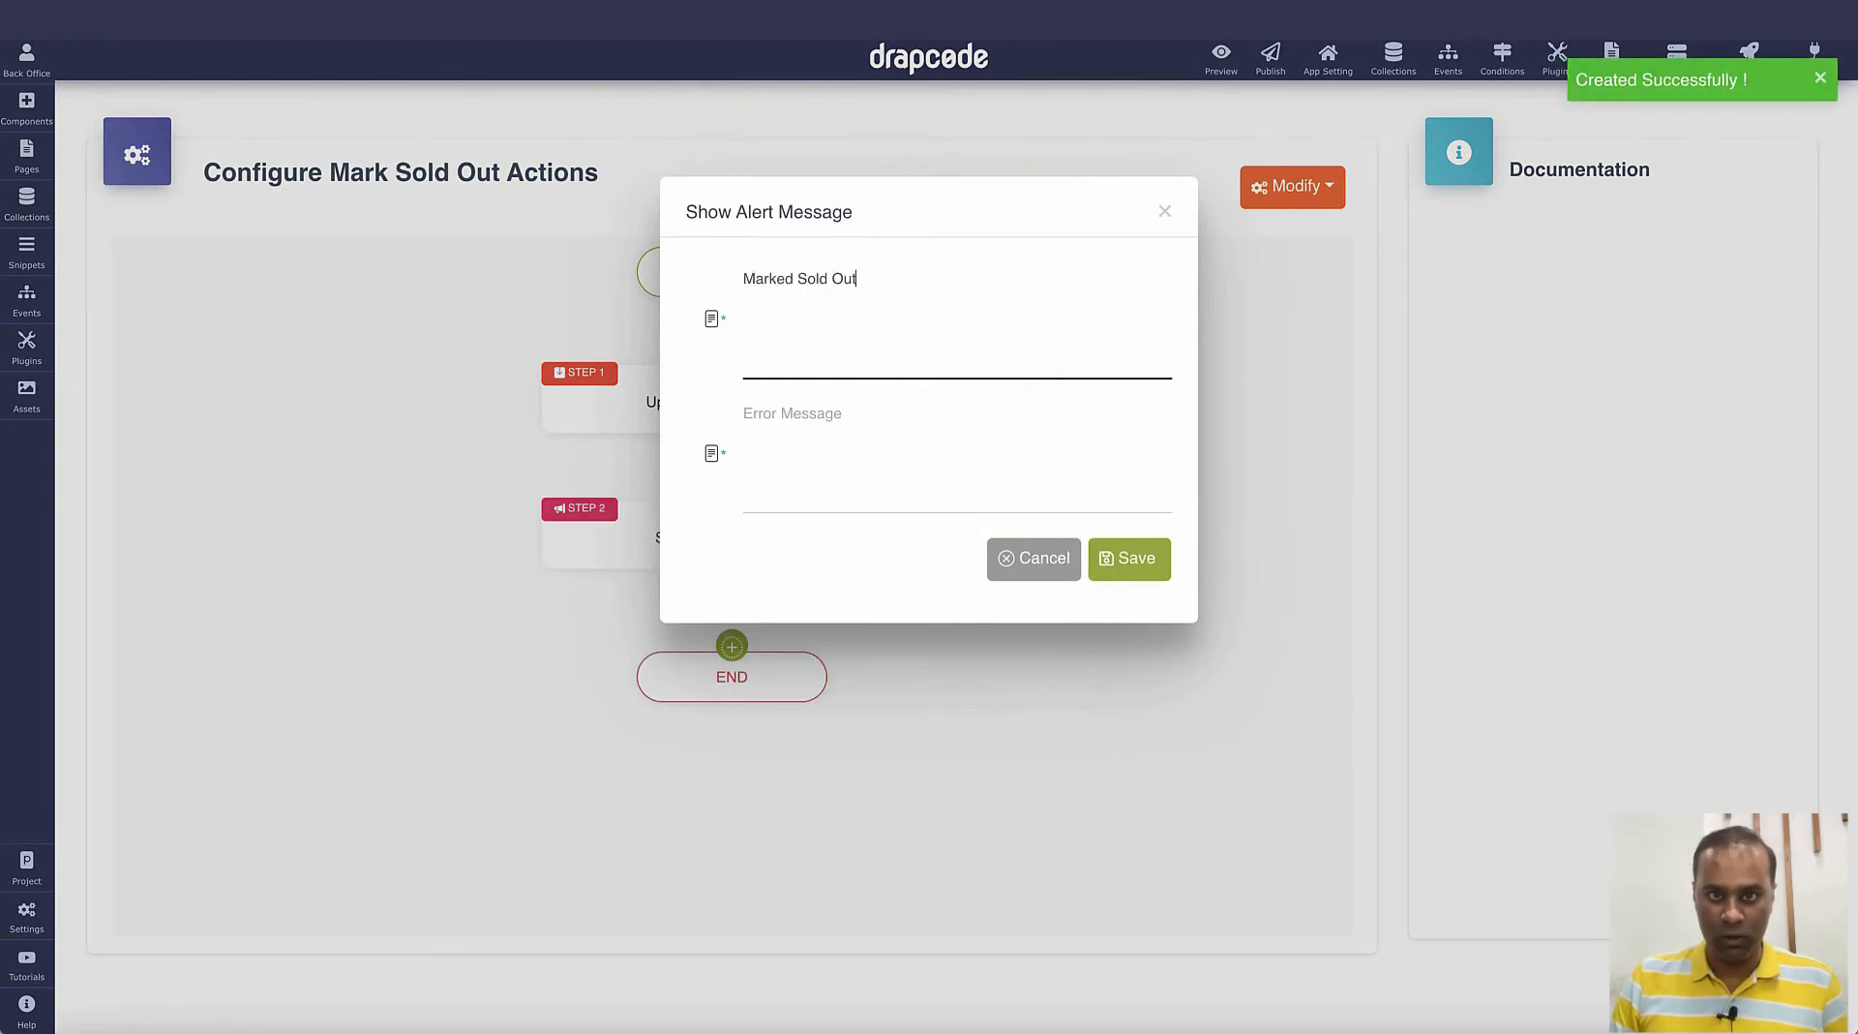
{"action": "key", "text": "Tab"}
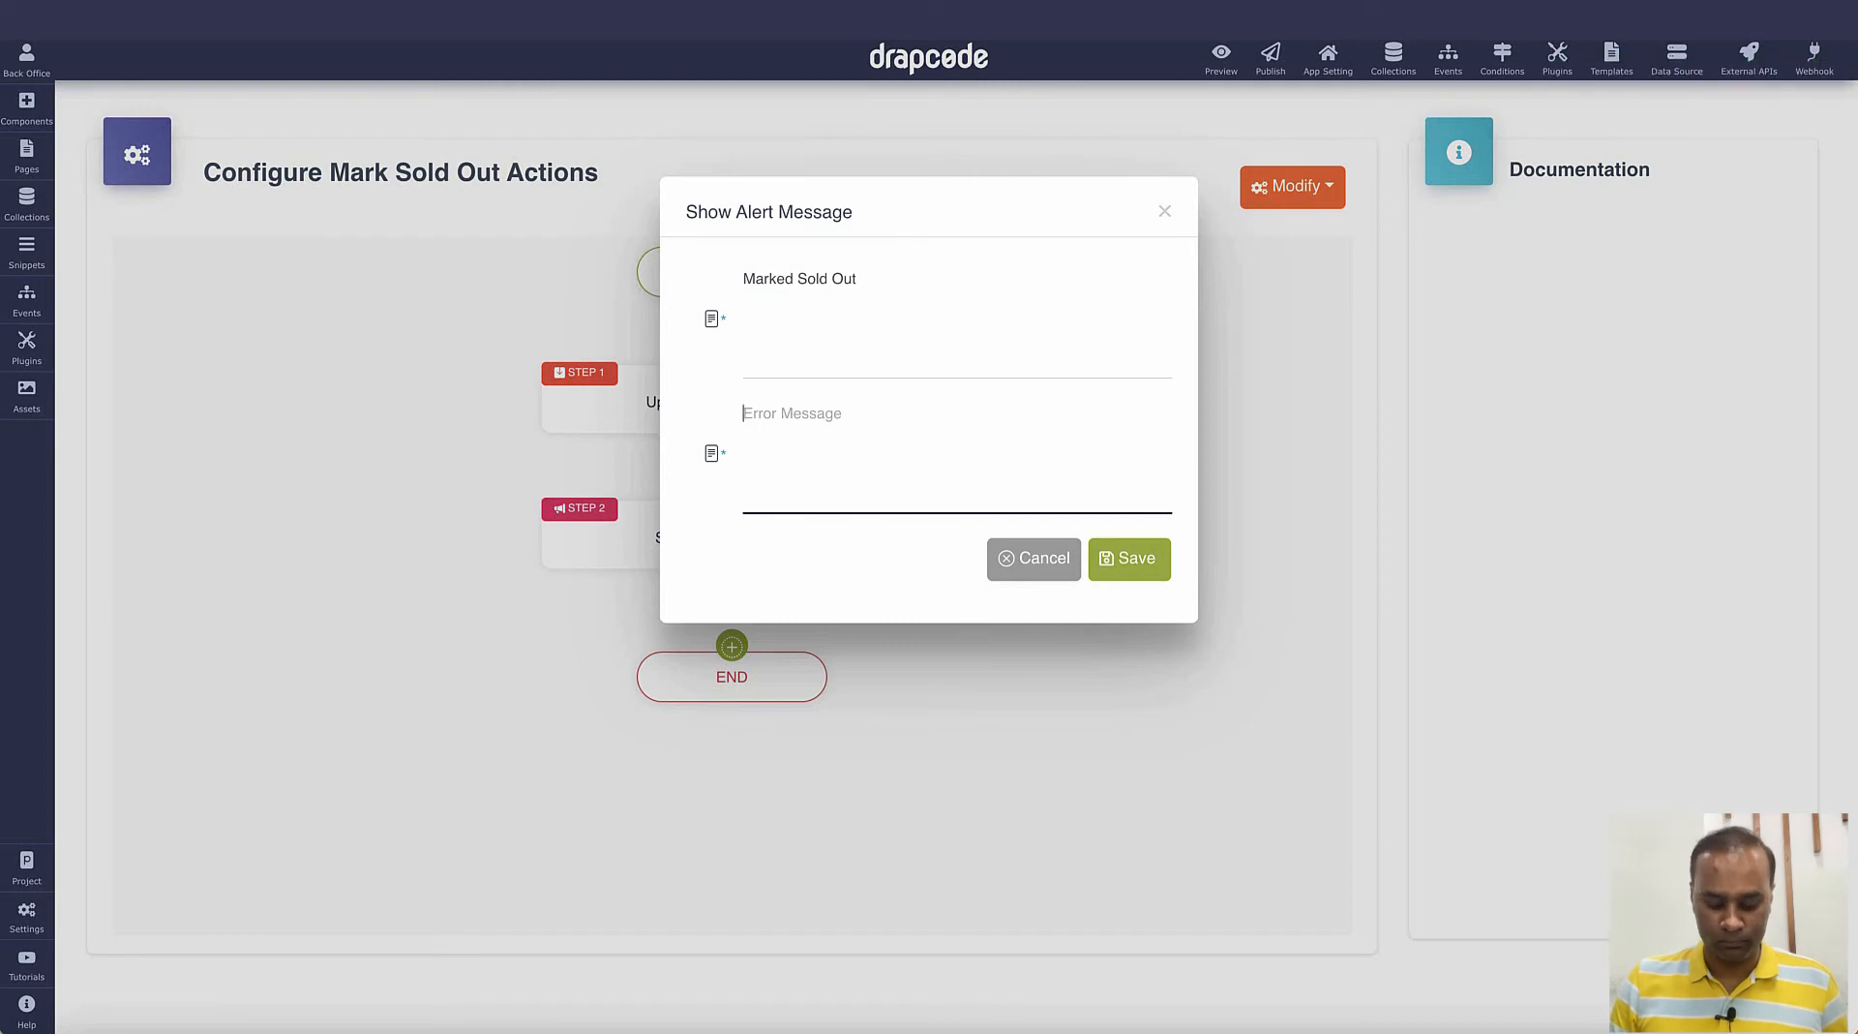
{"action": "type", "text": "Error"}
{"action": "left_click", "coordinate": [1162, 569]}
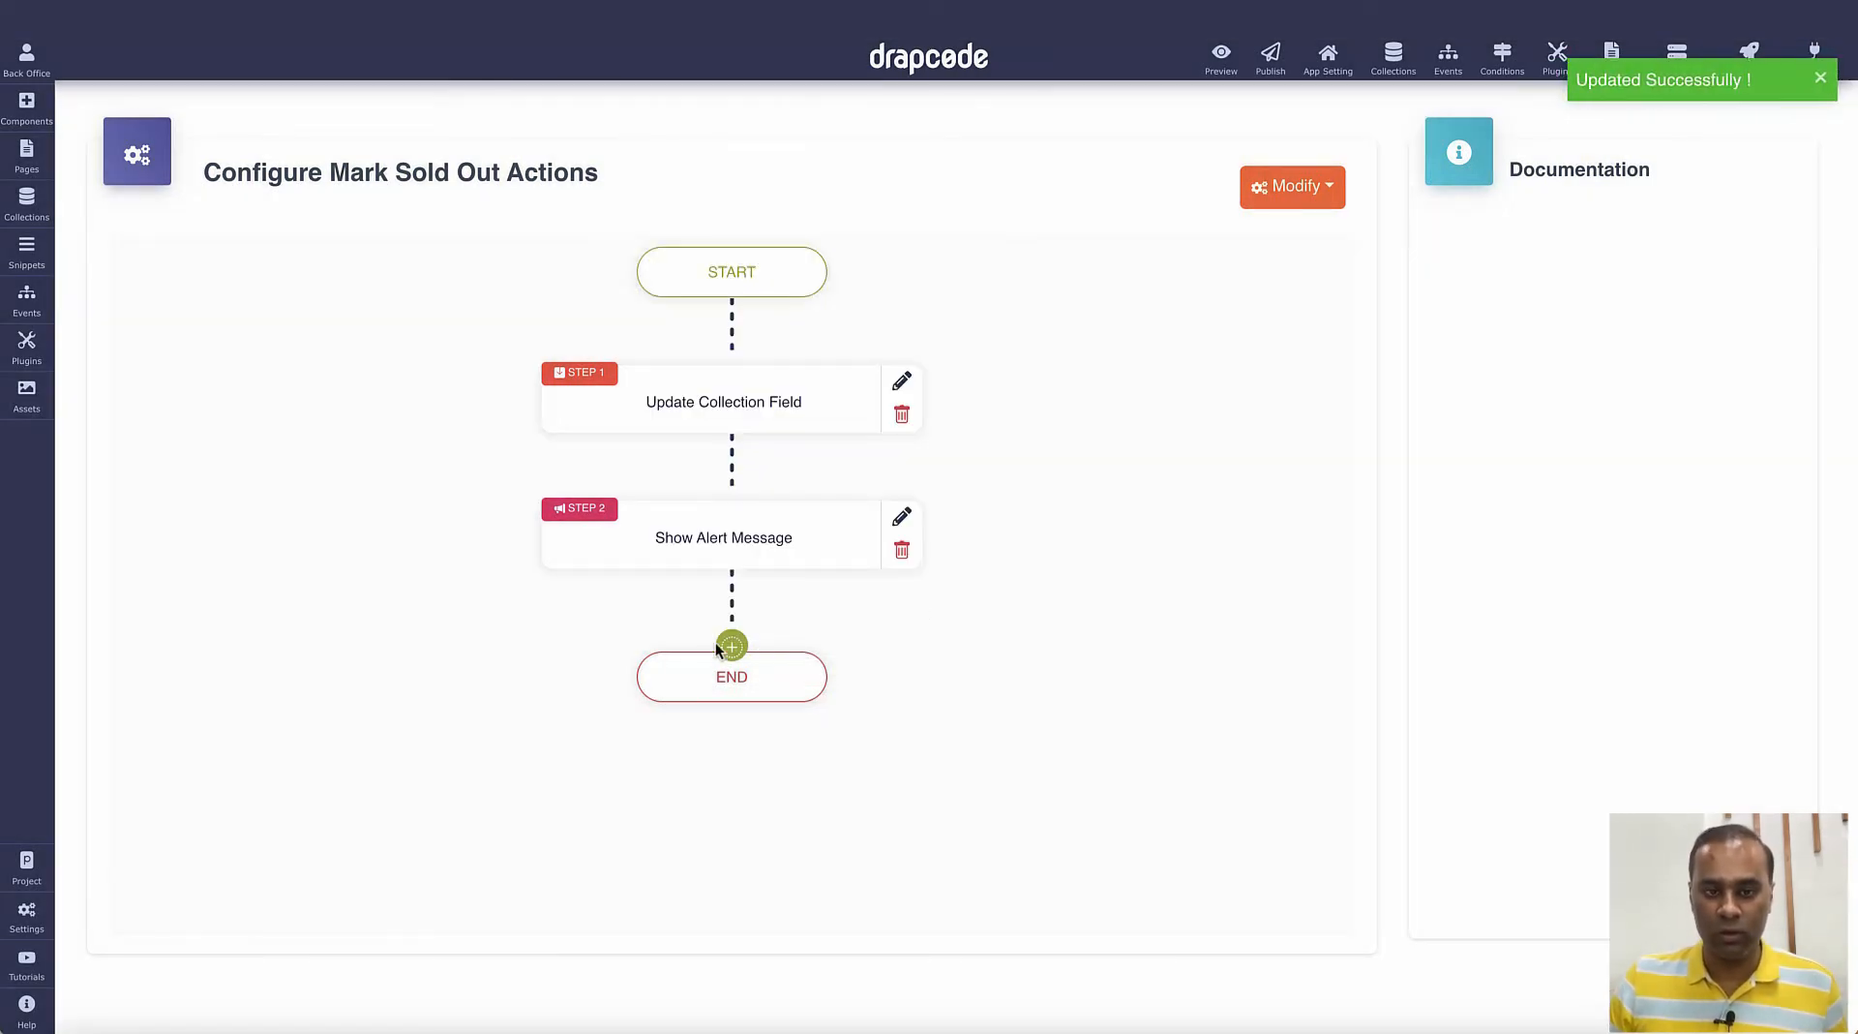
- Add a Refresh Section action for the Home page's Data Table (ID: is2i) as the third step and save it
{"action": "left_click", "coordinate": [724, 647]}
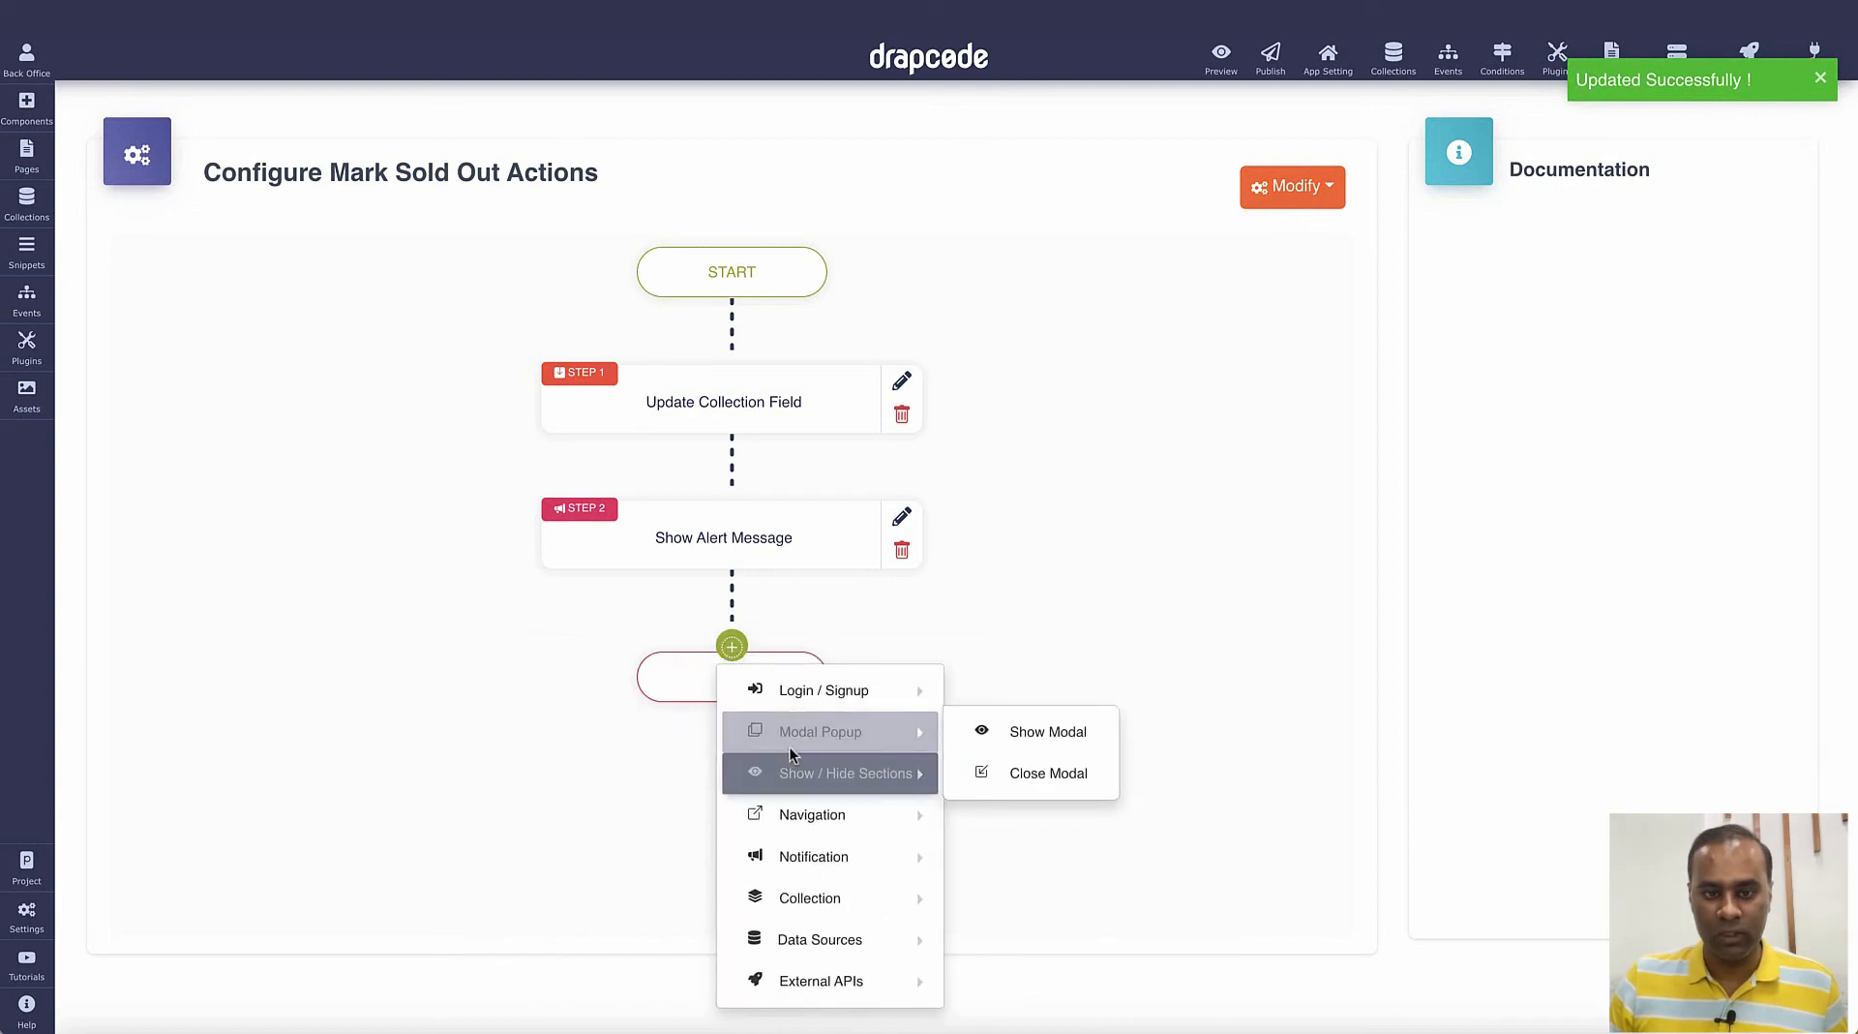
{"action": "mouse_move", "coordinate": [795, 781]}
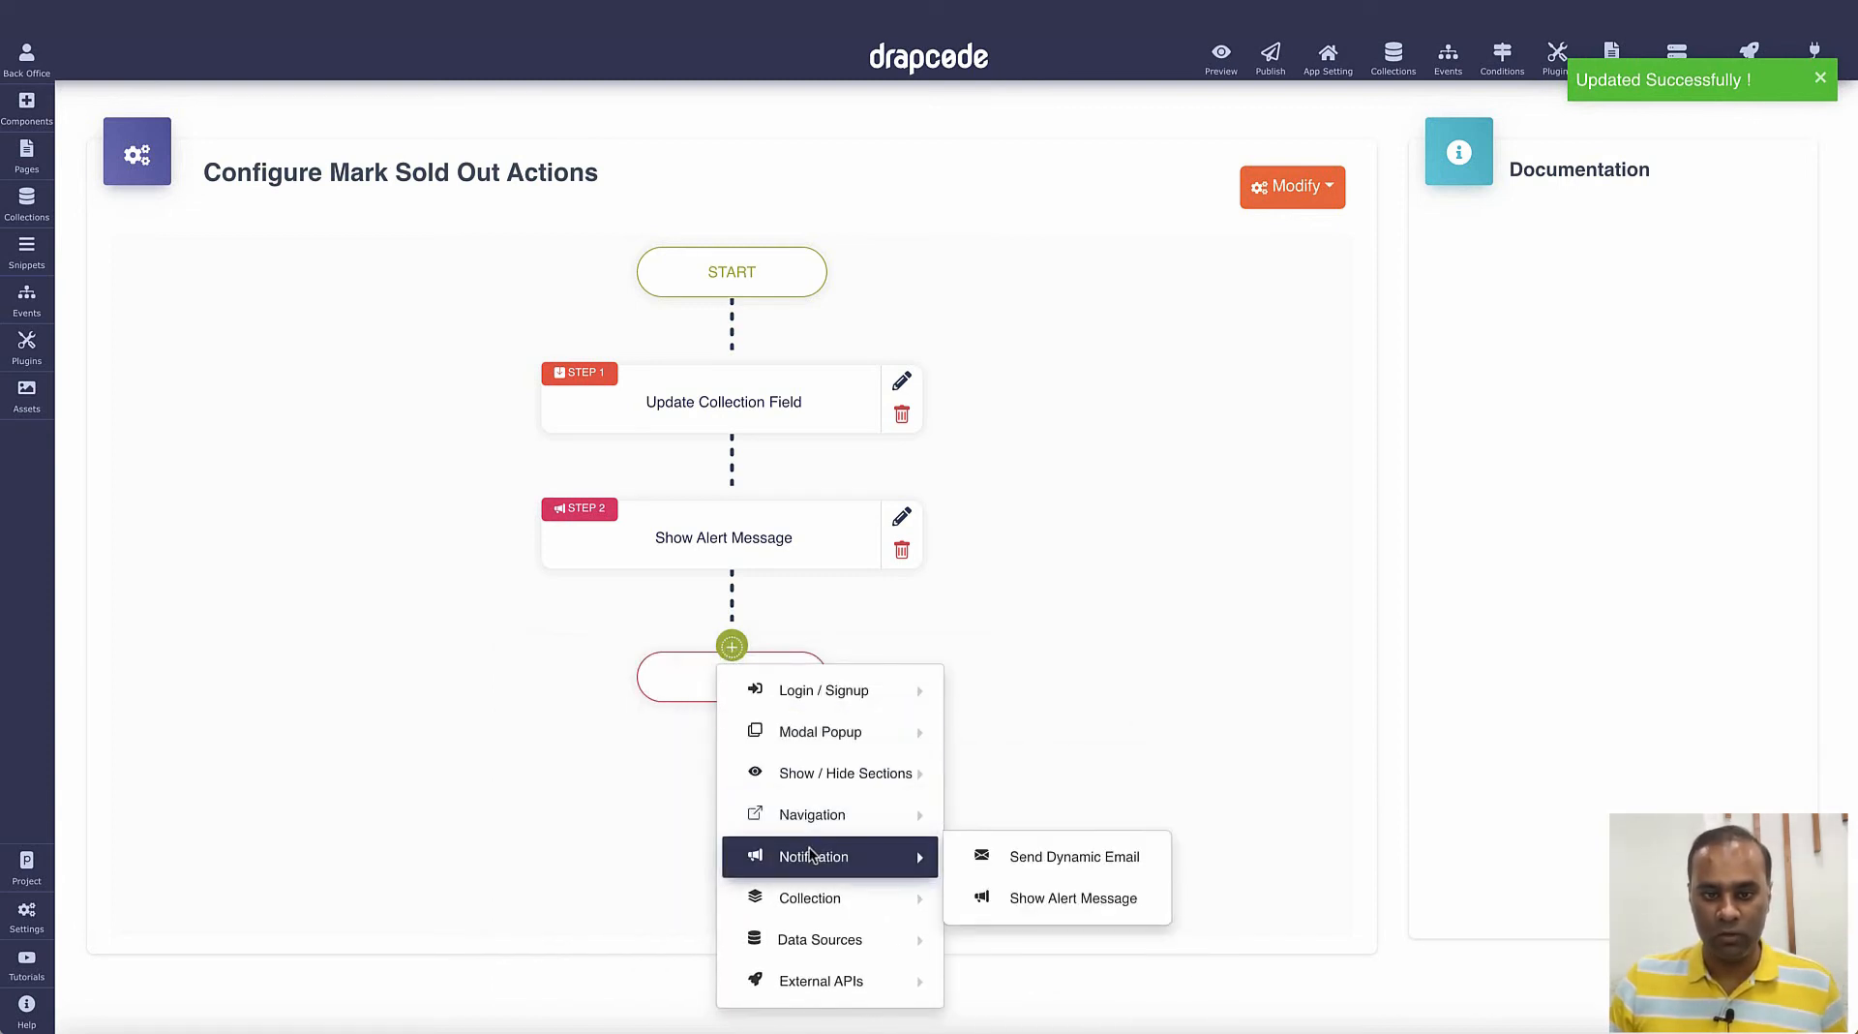
{"action": "mouse_move", "coordinate": [838, 830]}
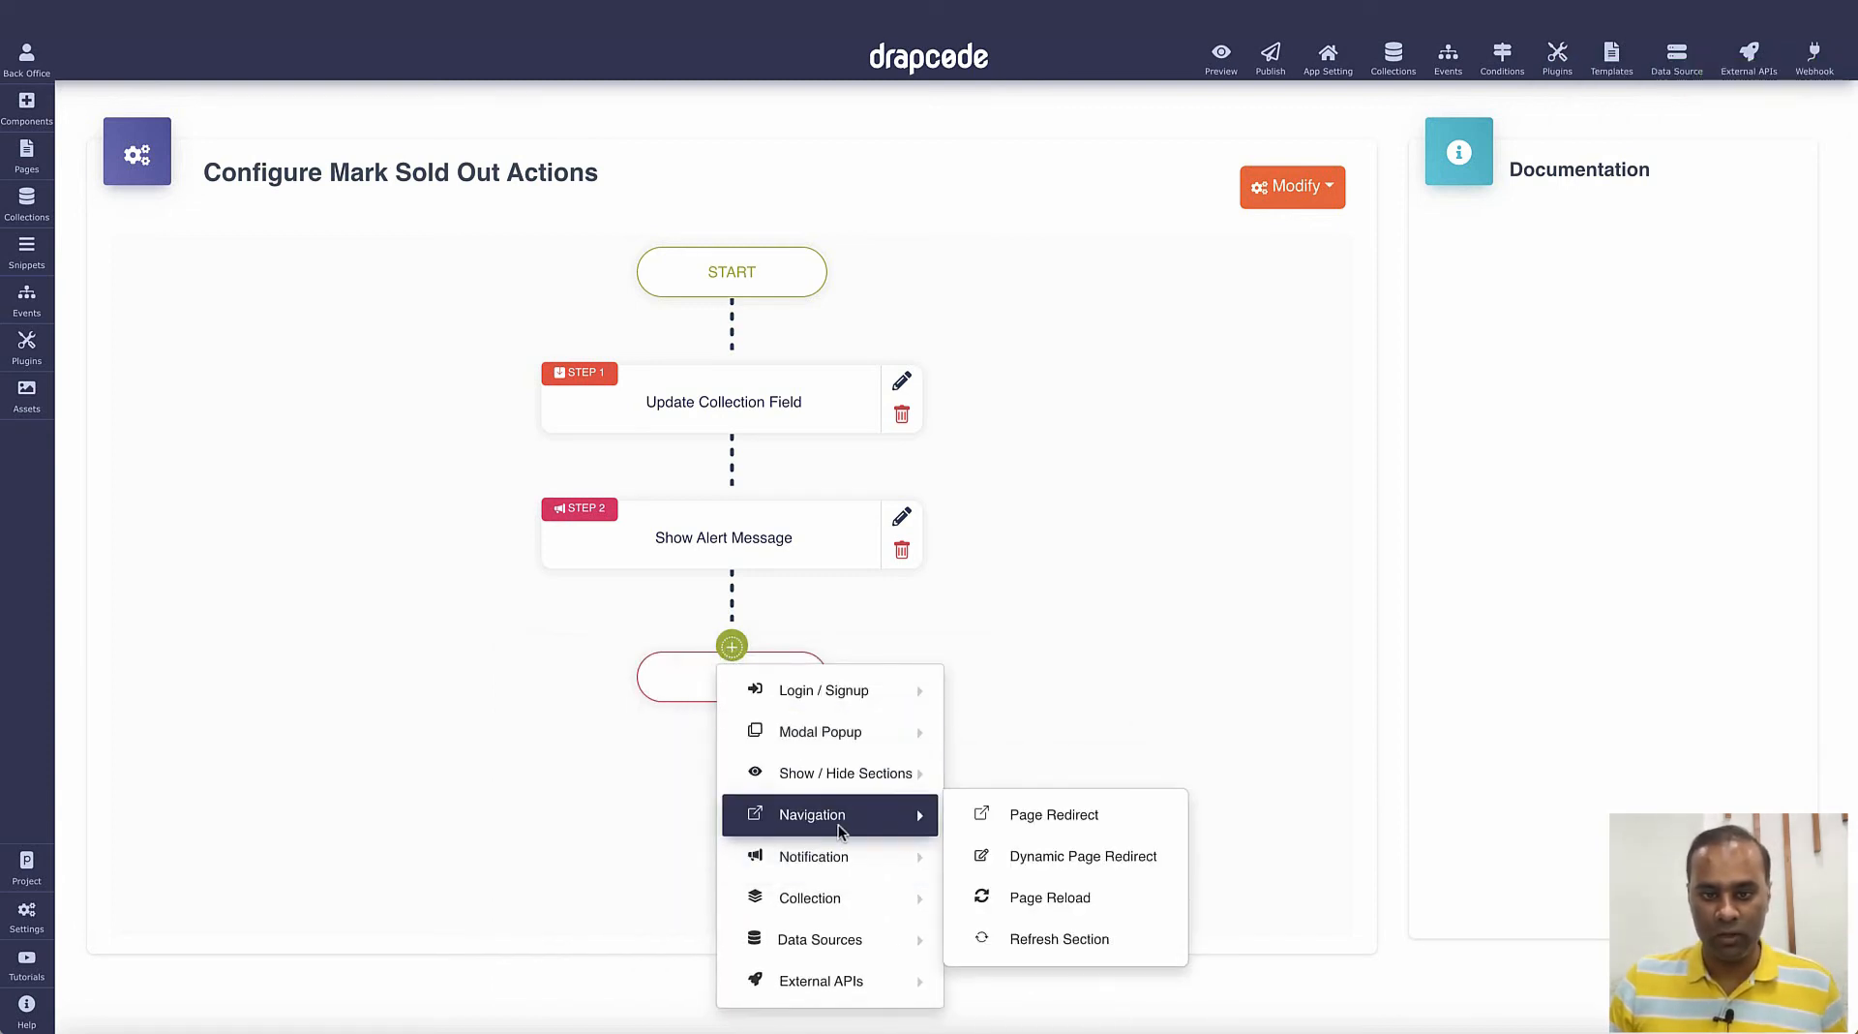
{"action": "left_click", "coordinate": [1082, 937]}
{"action": "left_click", "coordinate": [902, 325]}
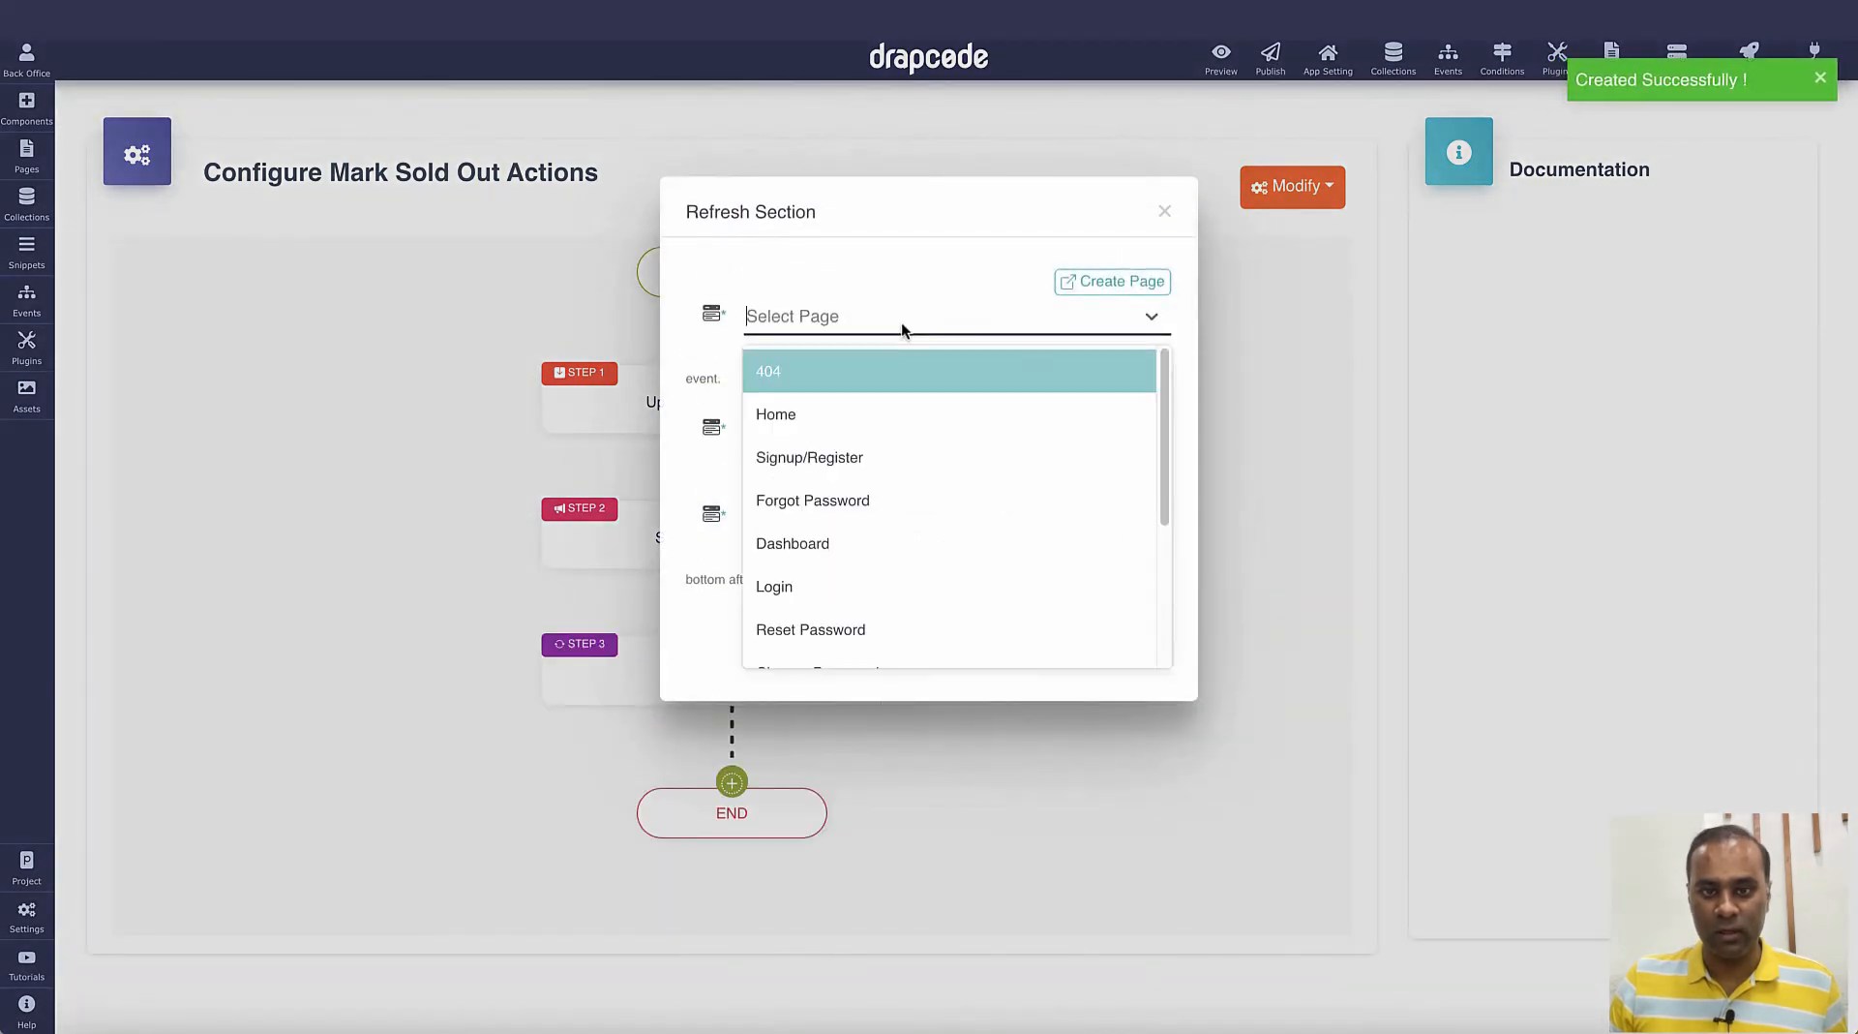
{"action": "left_click", "coordinate": [900, 417]}
{"action": "left_click", "coordinate": [897, 432]}
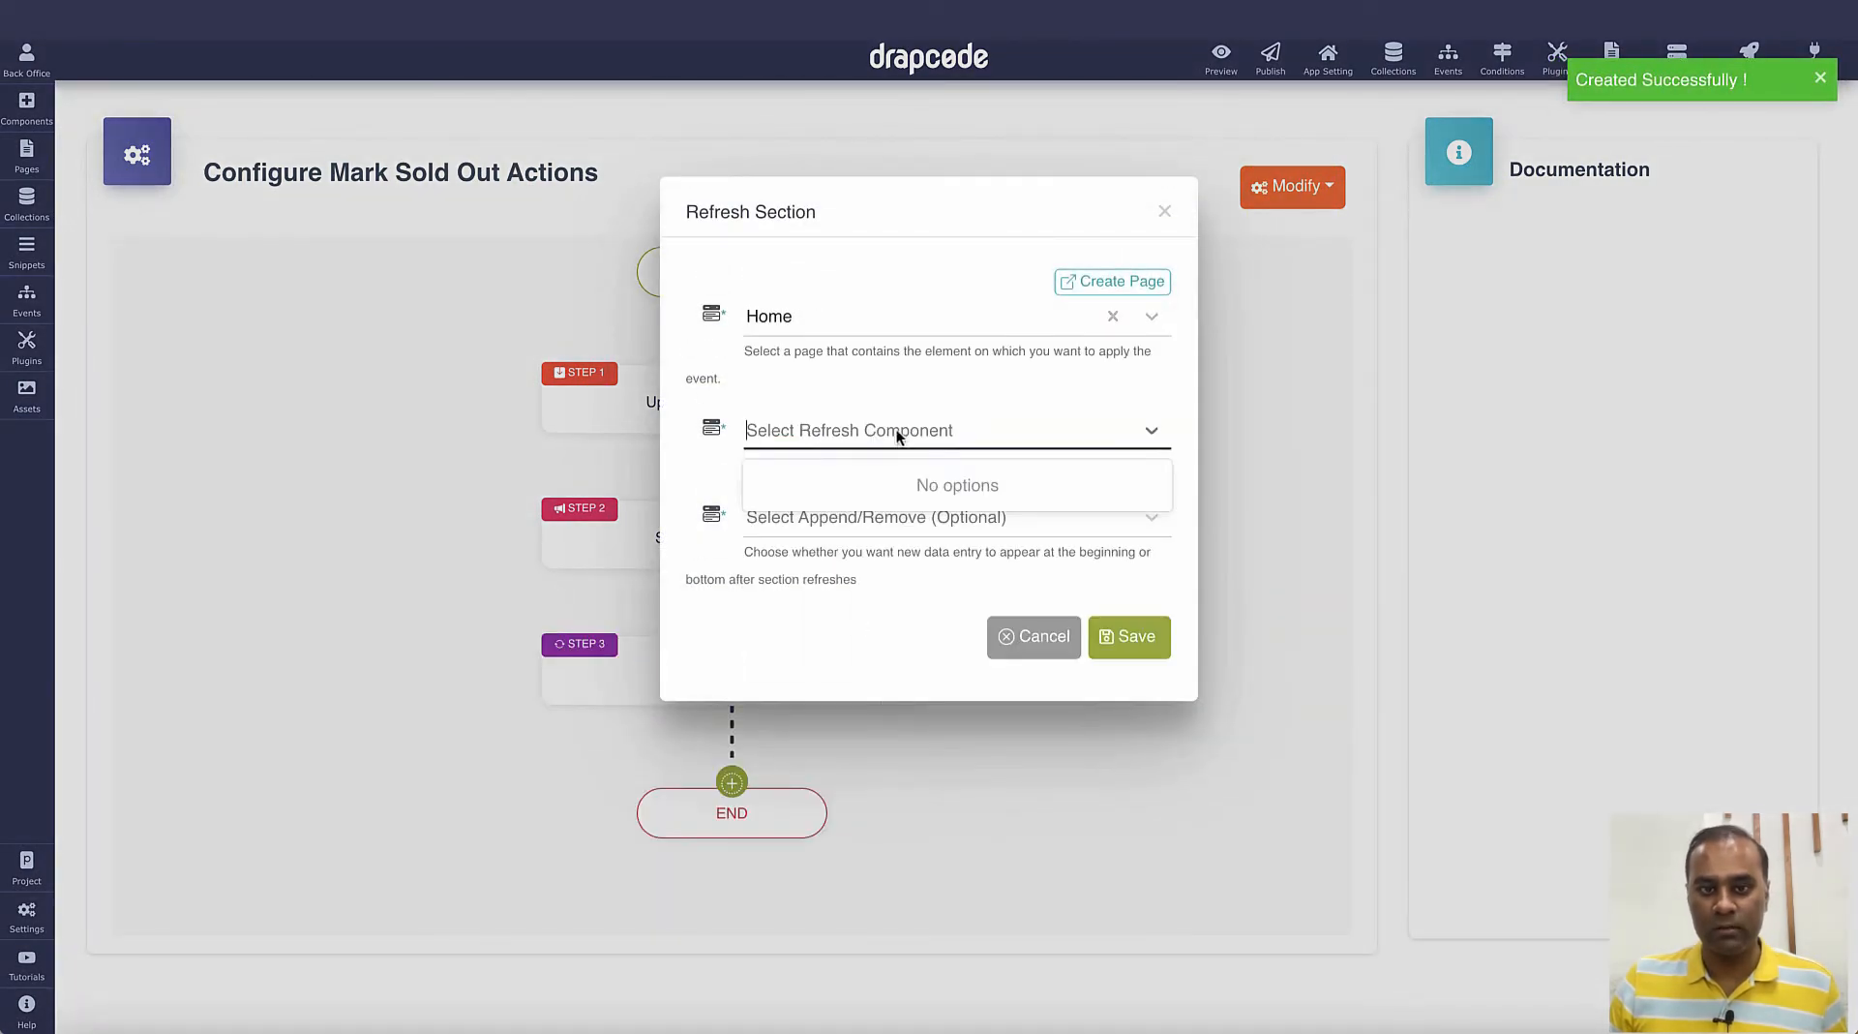
{"action": "left_click", "coordinate": [883, 486]}
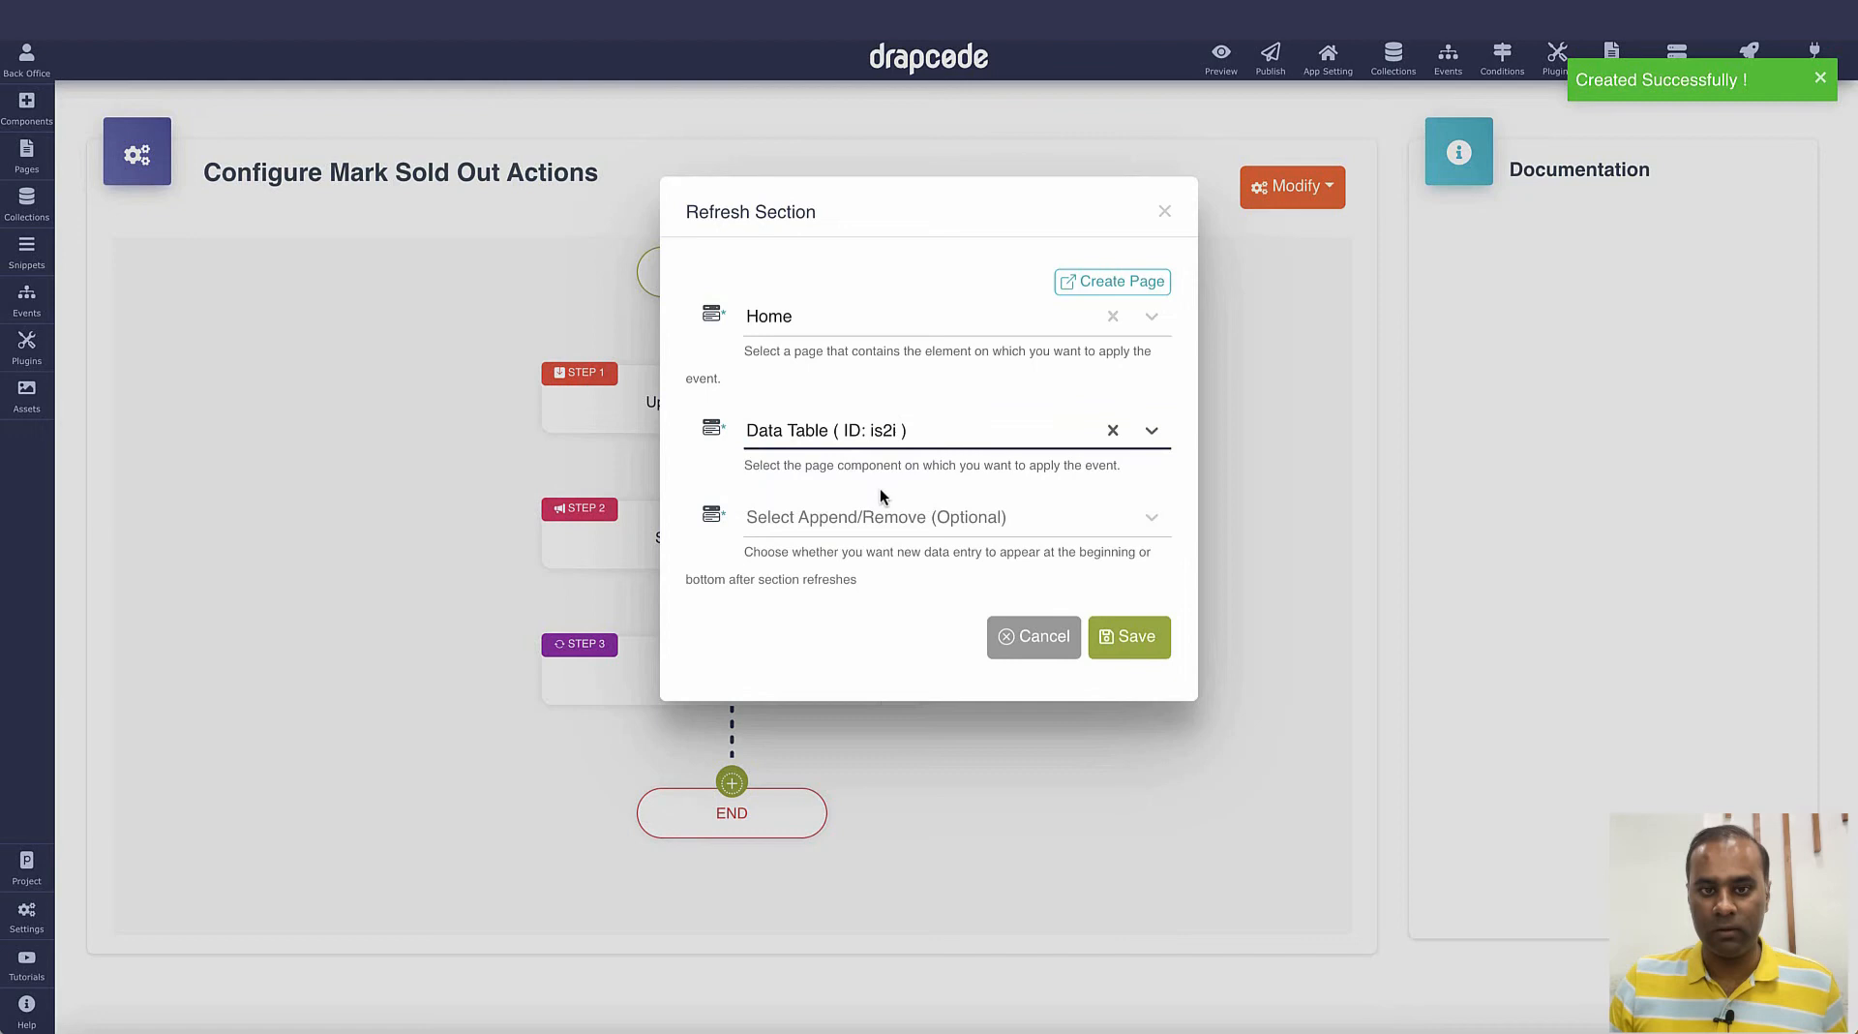
{"action": "left_click", "coordinate": [1130, 639]}
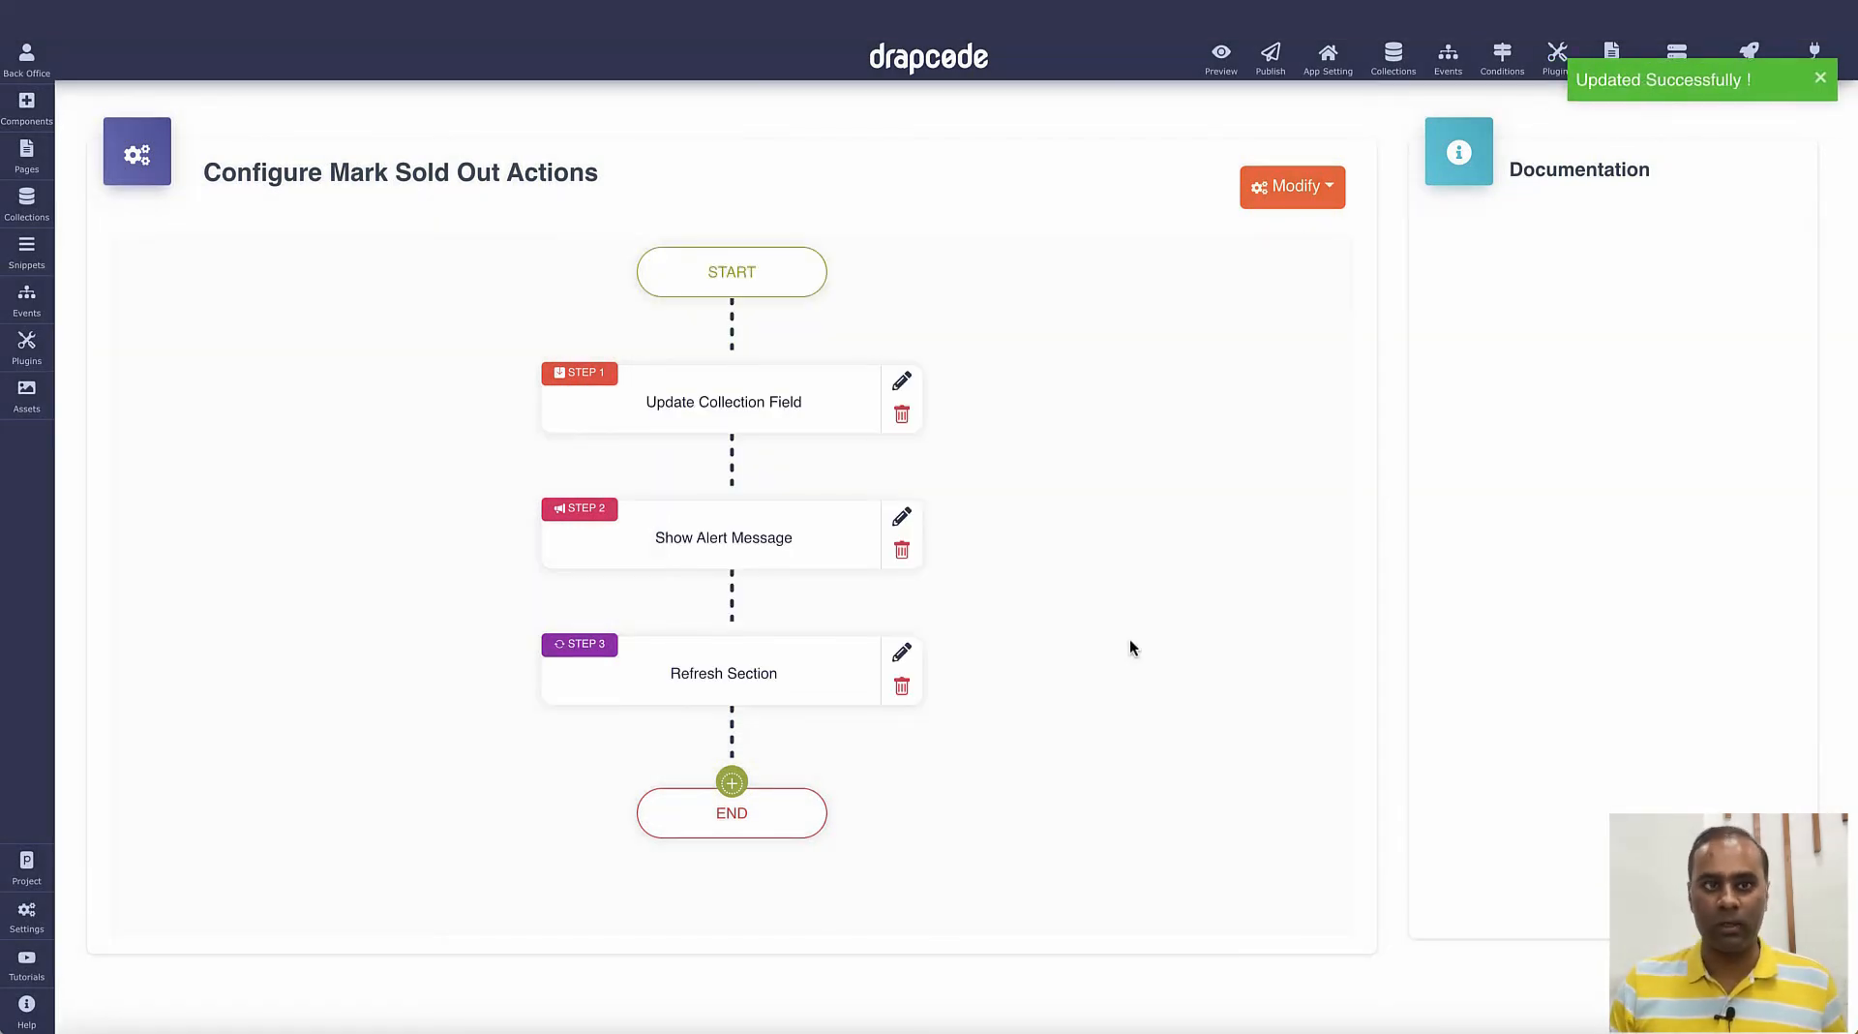
- Create another event named "Mark as Shipped"
{"action": "left_click", "coordinate": [34, 311]}
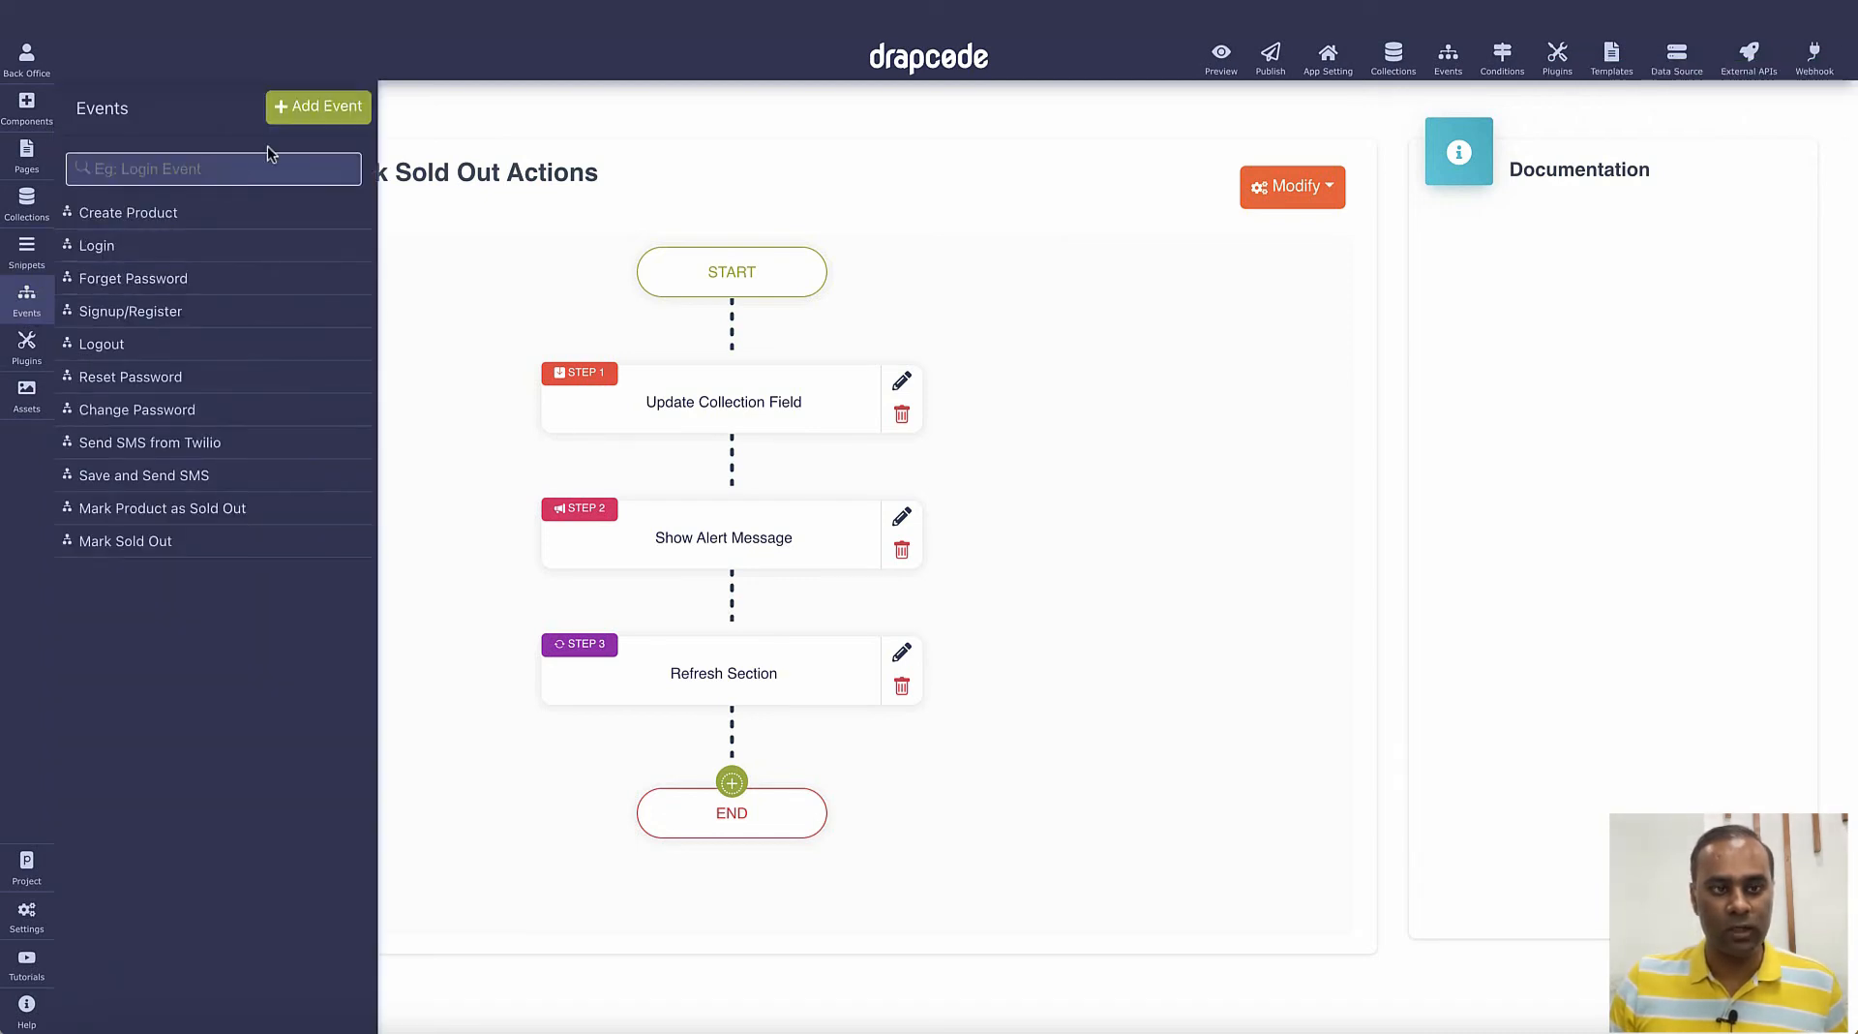
{"action": "left_click", "coordinate": [310, 111]}
{"action": "left_click", "coordinate": [555, 244]}
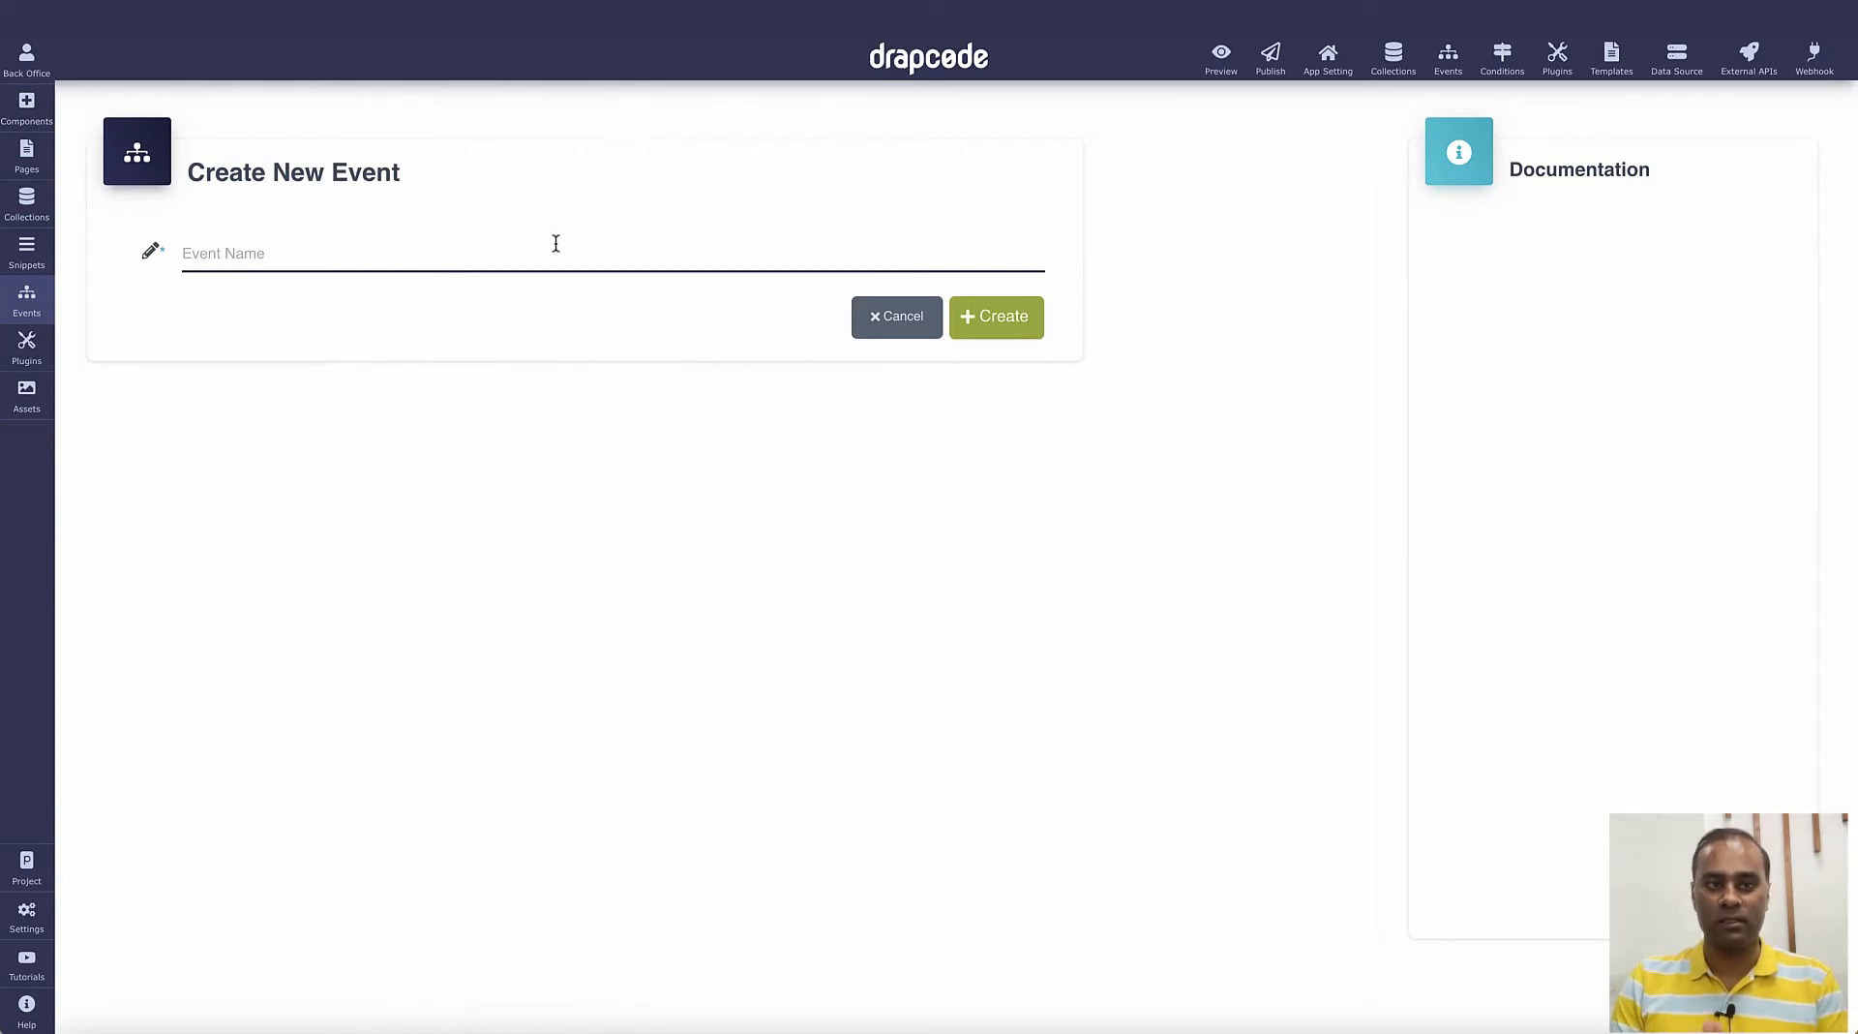
{"action": "type", "text": "Mark as Shipped"}
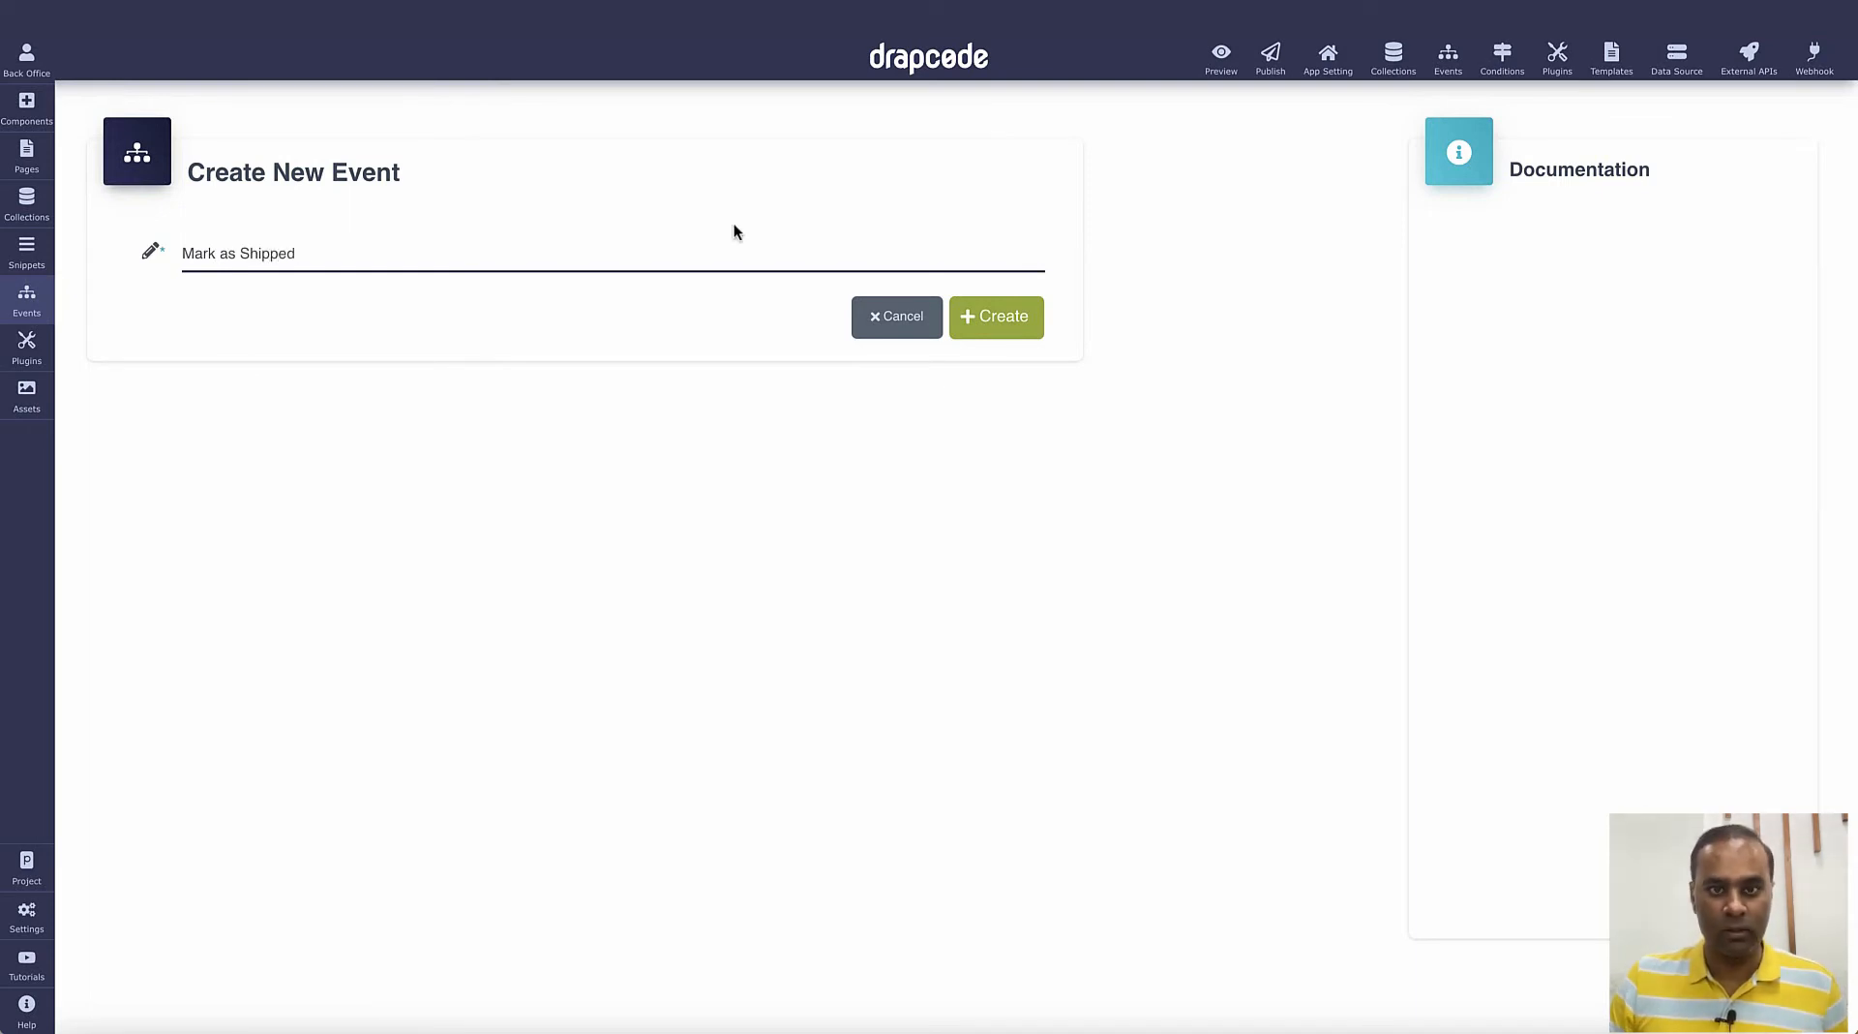
{"action": "left_click", "coordinate": [996, 317]}
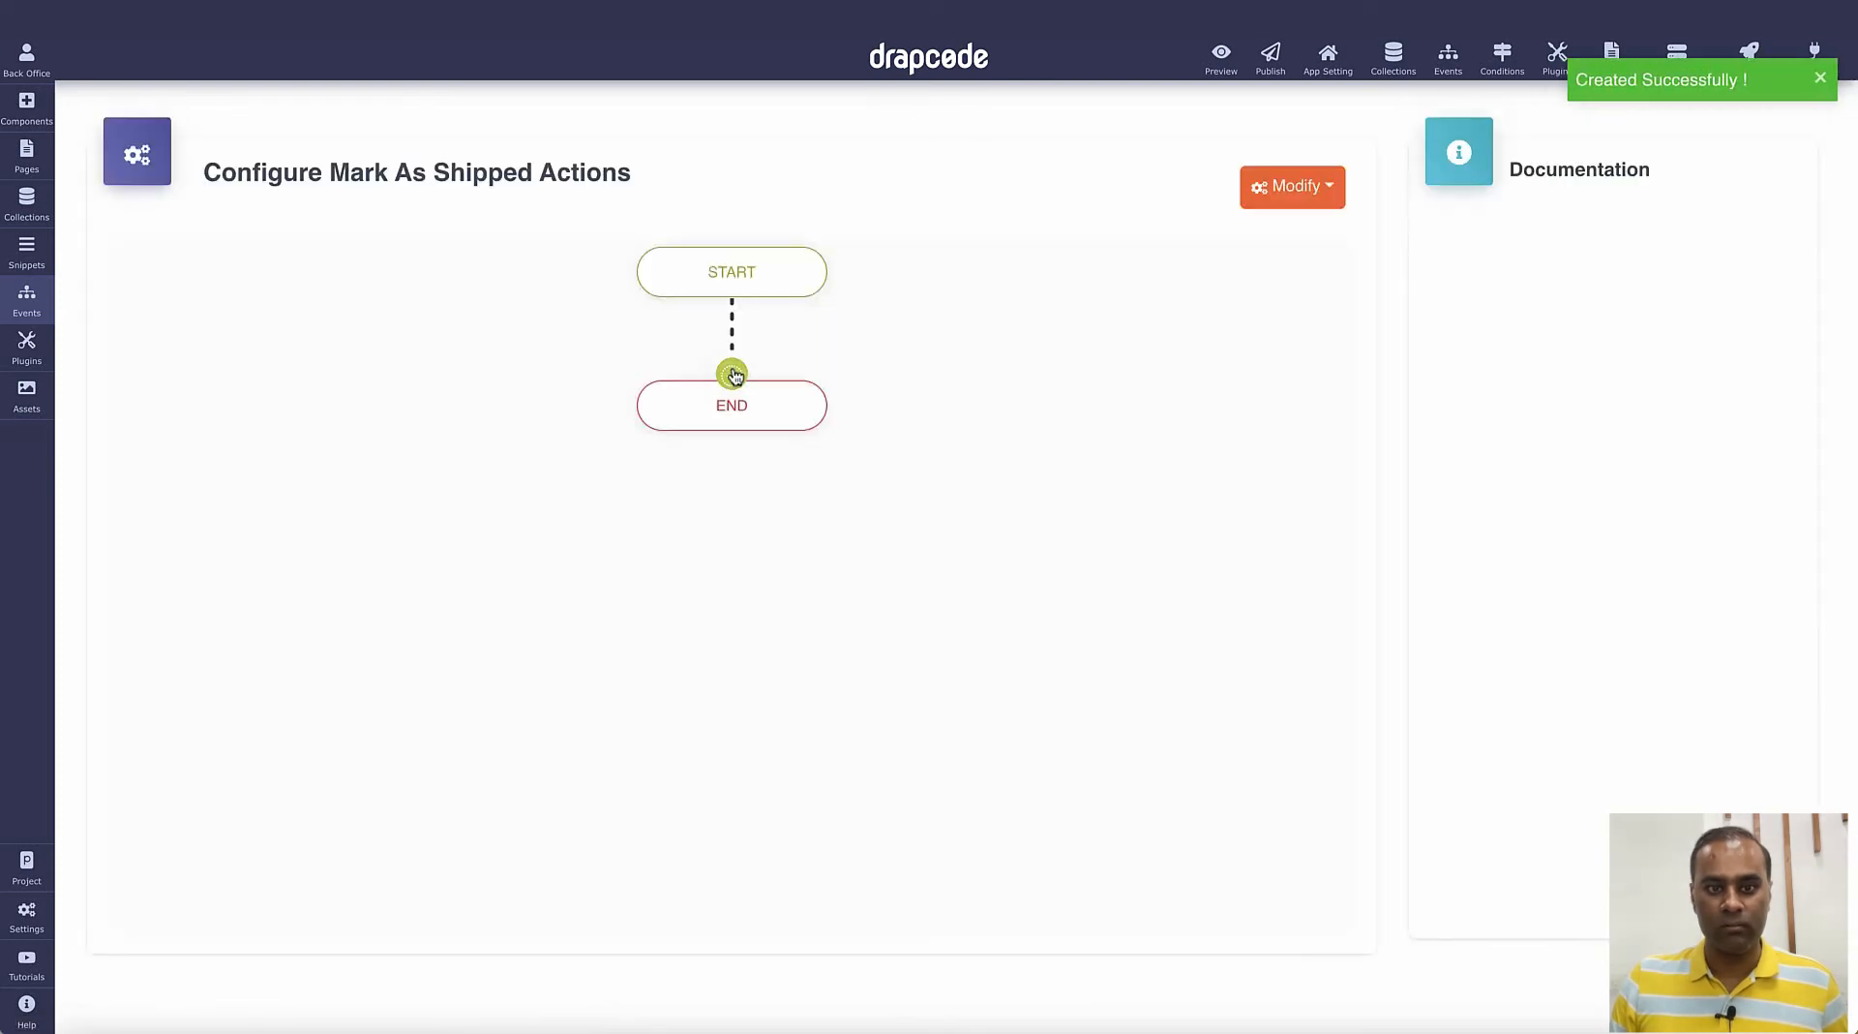
- Add an Update Collection Field action to the Mark as Shipped event for the Product collection, updating By Collection UUID
{"action": "left_click", "coordinate": [732, 376]}
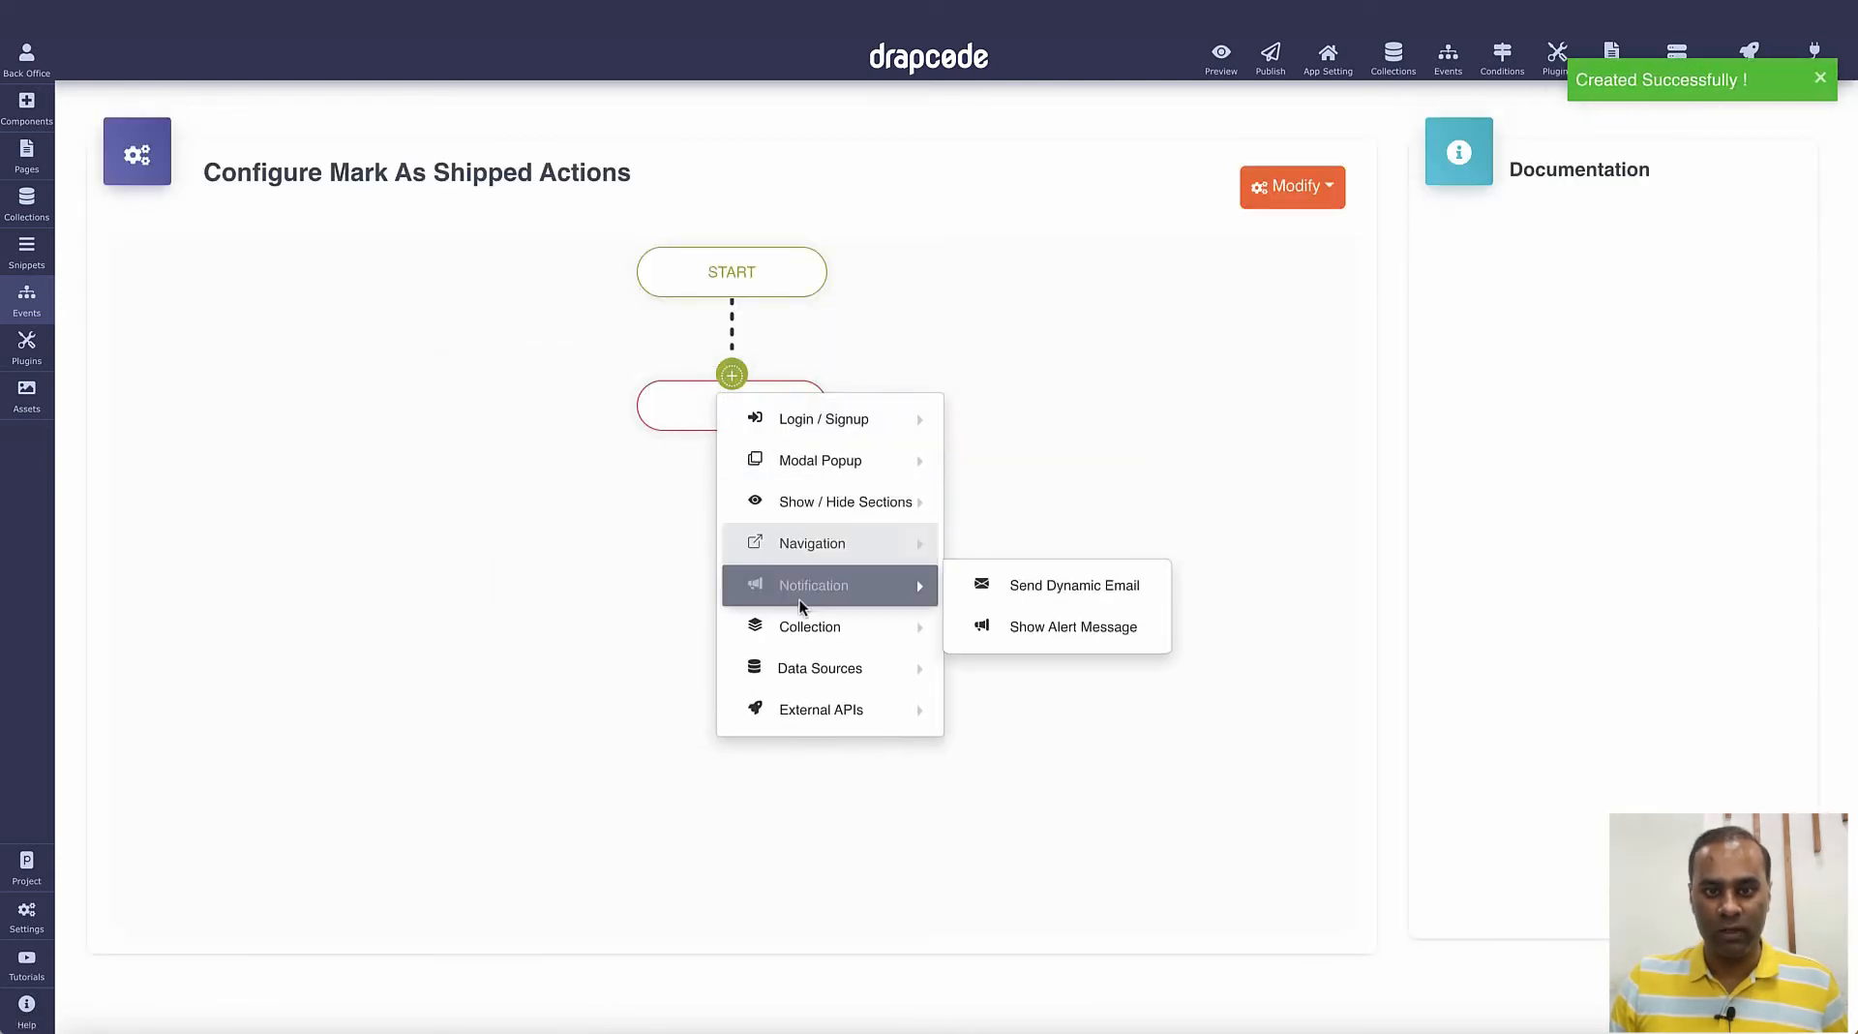
{"action": "mouse_move", "coordinate": [804, 626]}
{"action": "left_click", "coordinate": [1115, 707]}
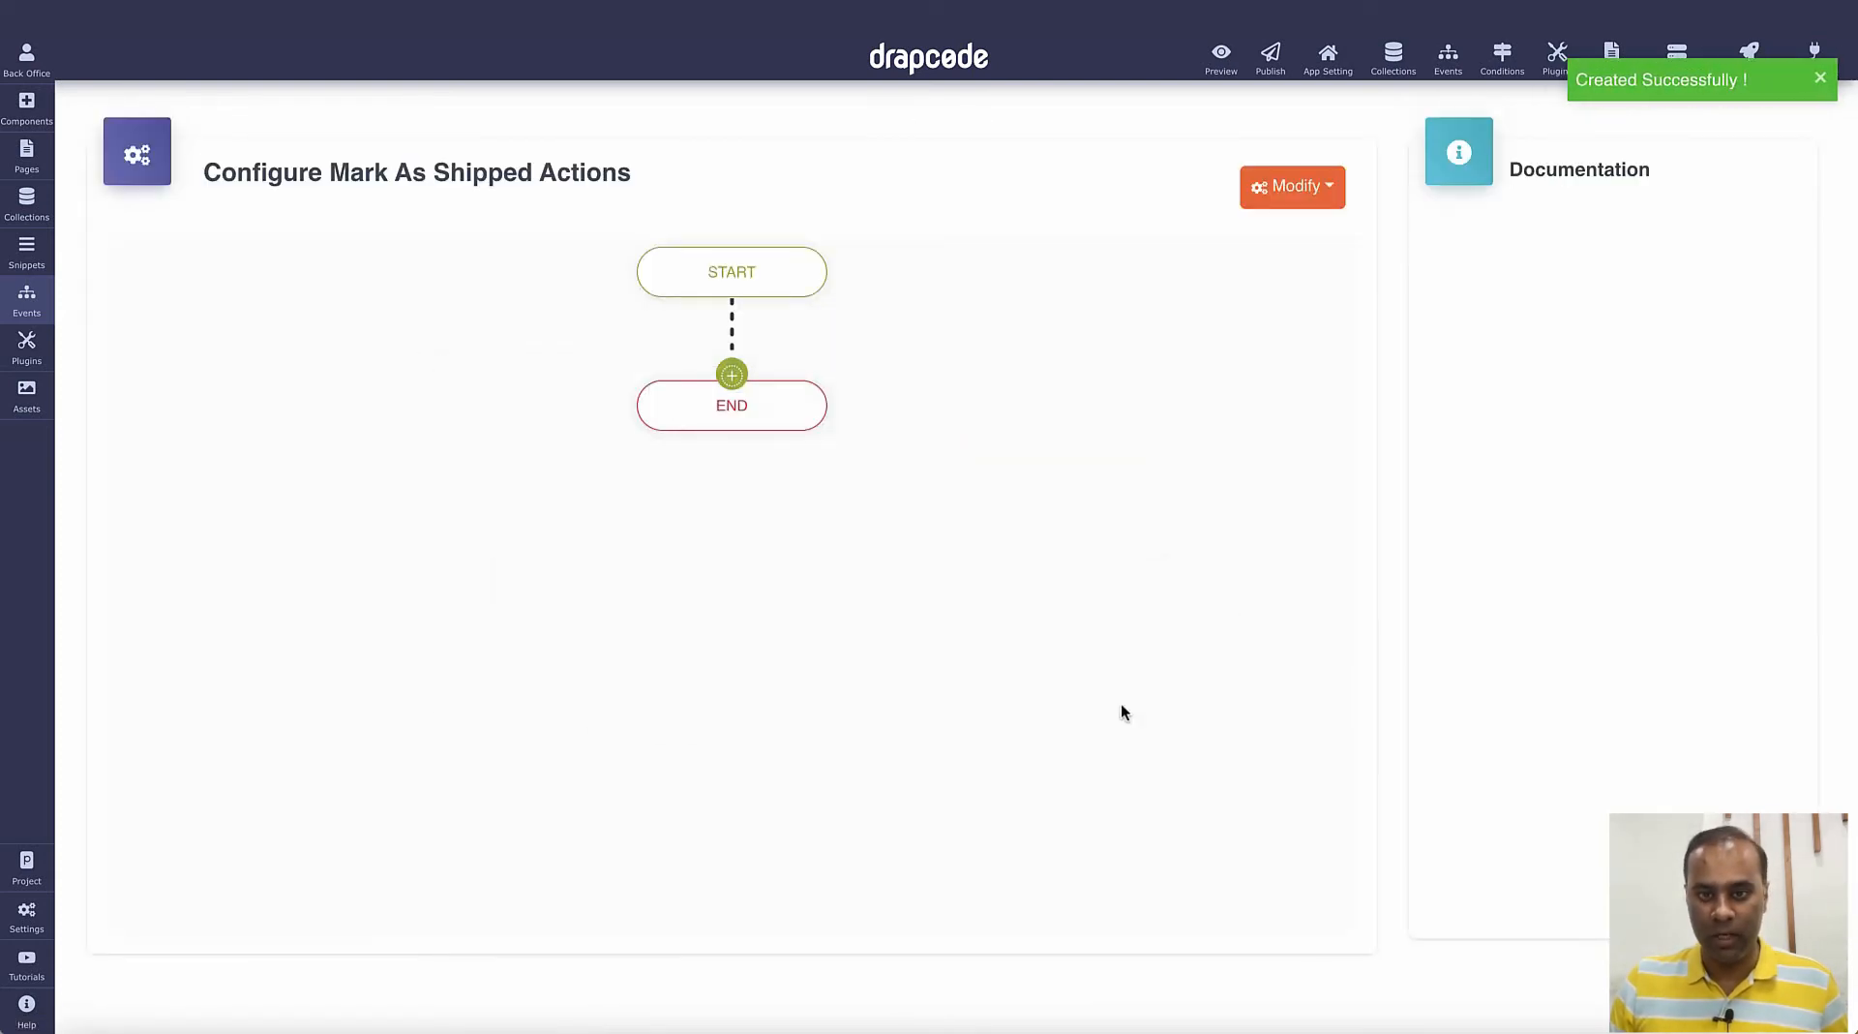
{"action": "left_click", "coordinate": [908, 339]}
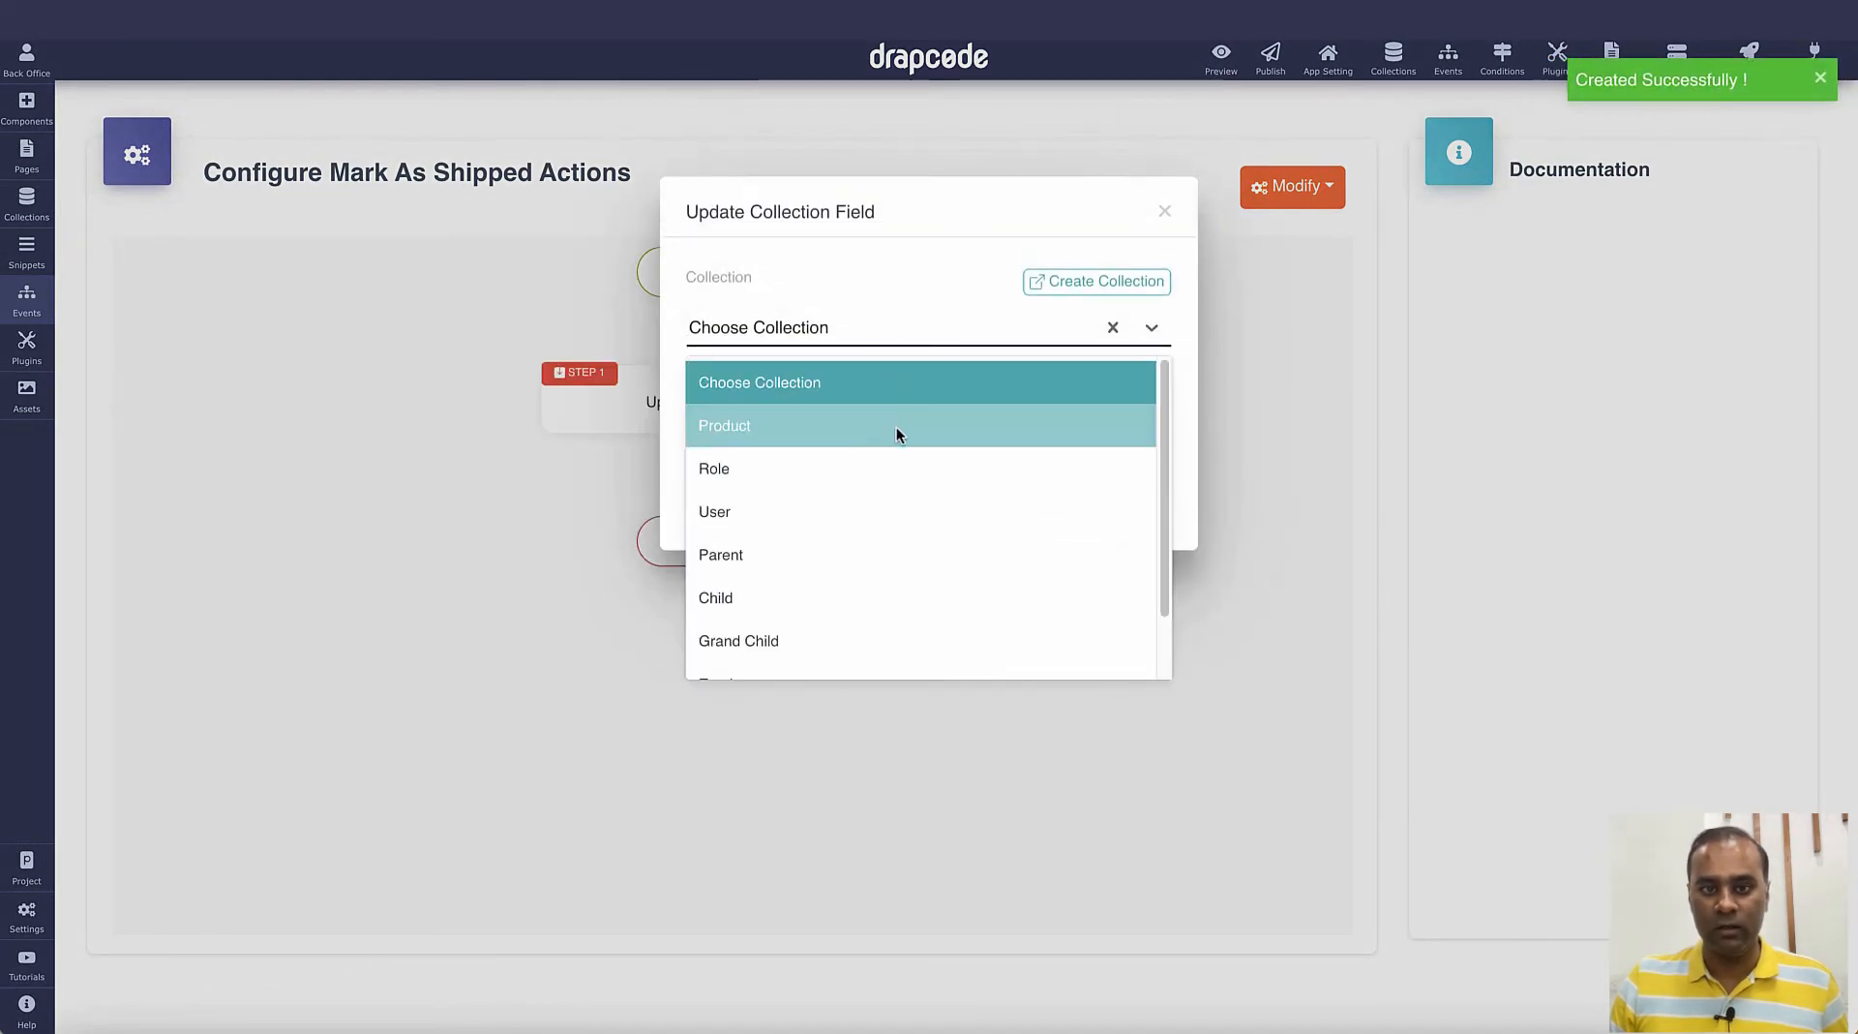
{"action": "left_click", "coordinate": [895, 423]}
{"action": "left_click", "coordinate": [886, 432]}
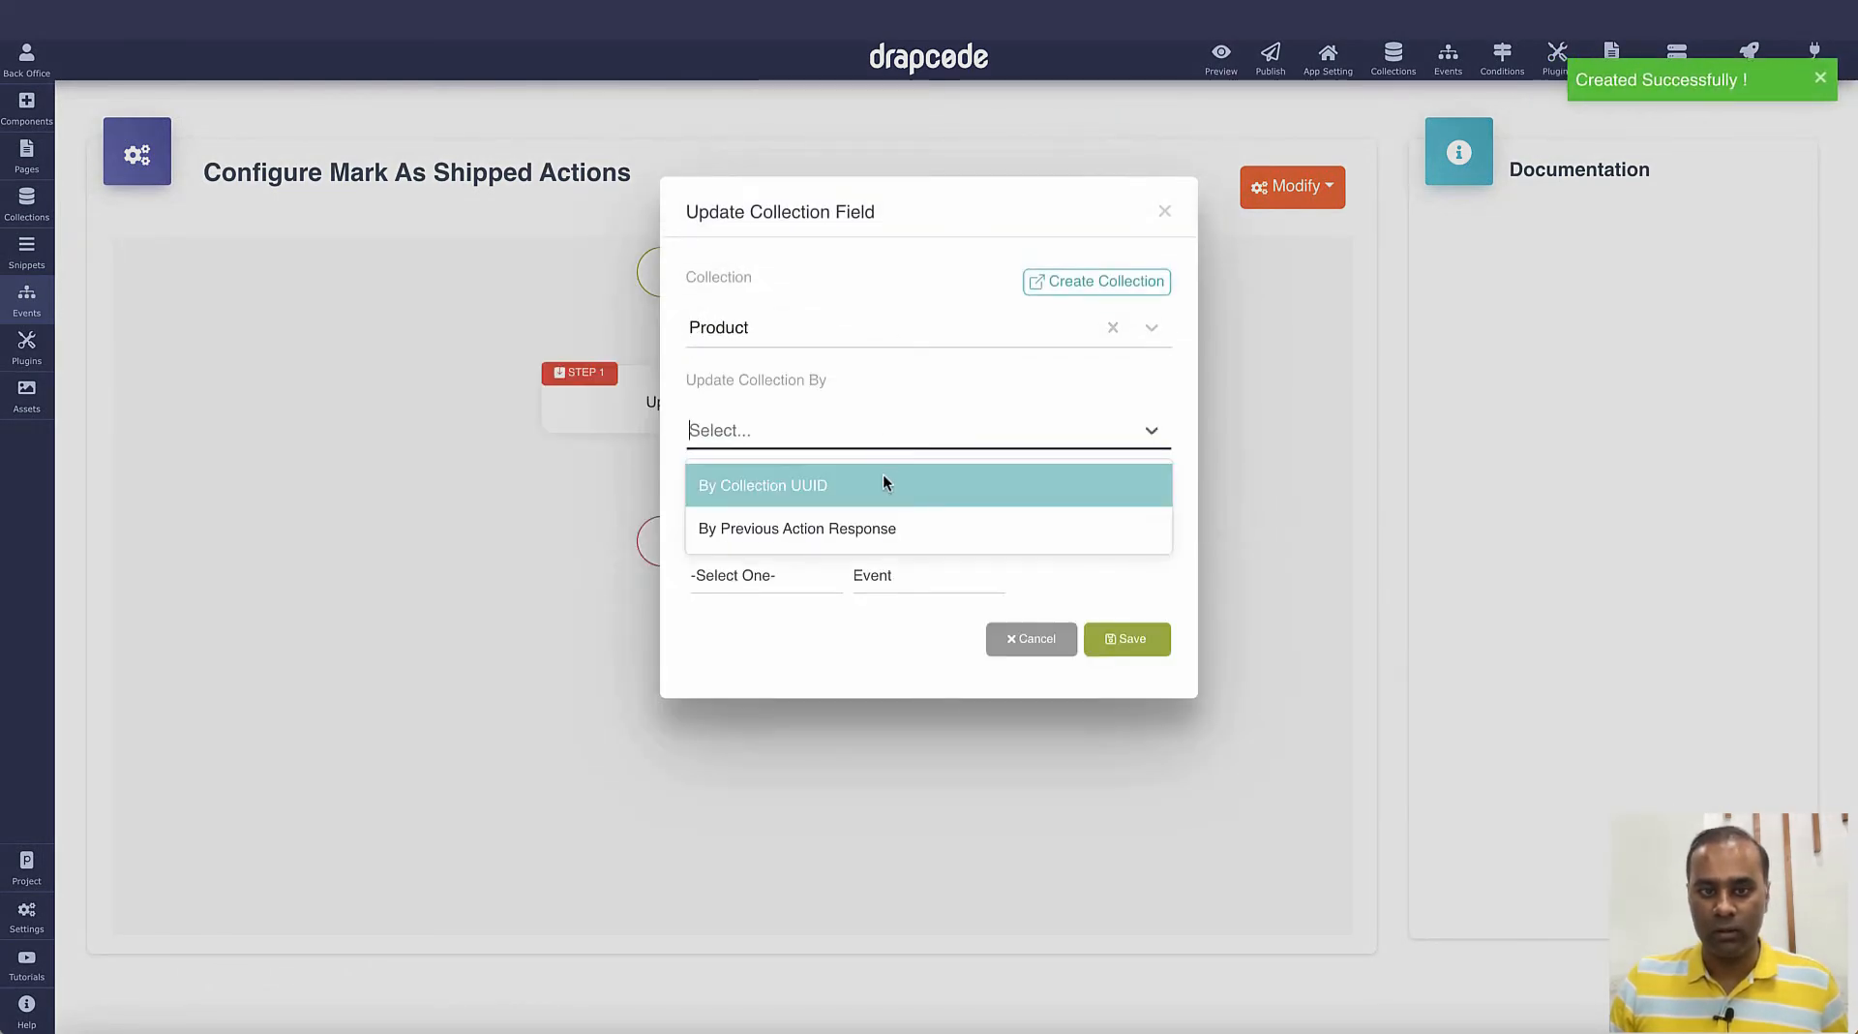
{"action": "left_click", "coordinate": [875, 485]}
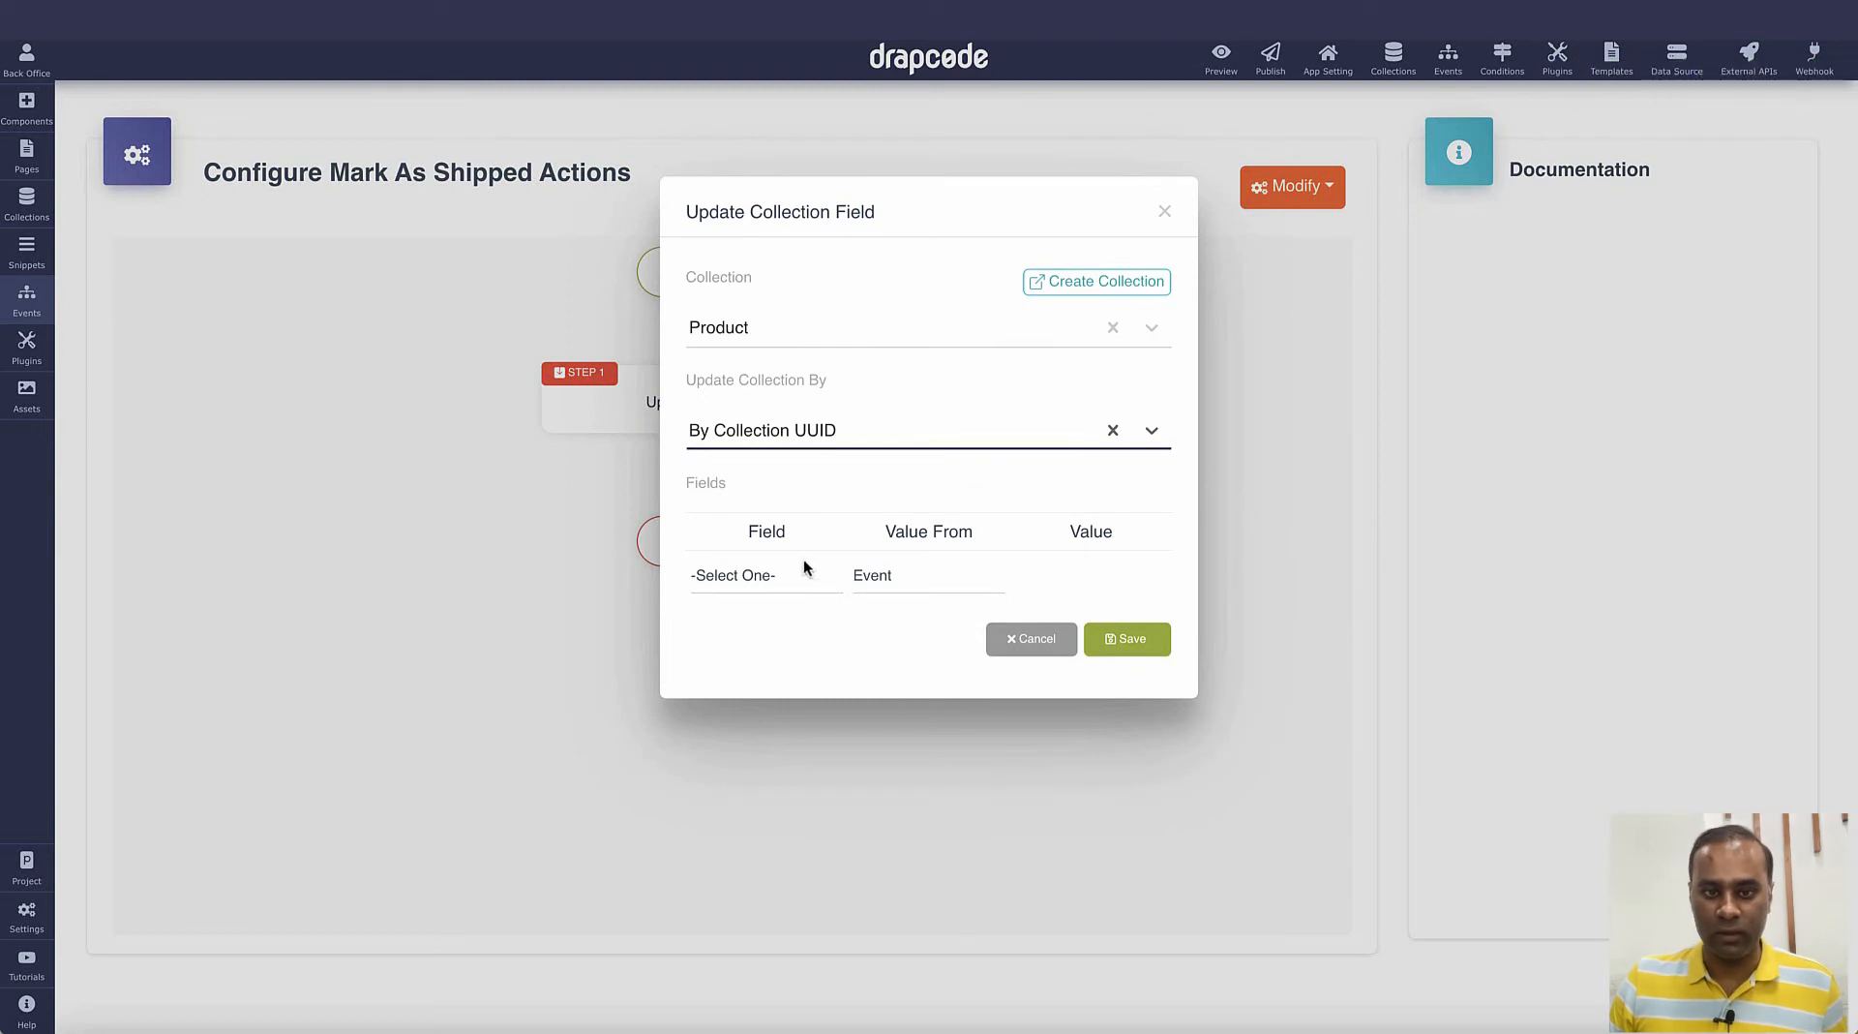
- Map the Shipping Status field to the value Shipped from Event and save the Update Collection Field action
{"action": "left_click", "coordinate": [784, 578]}
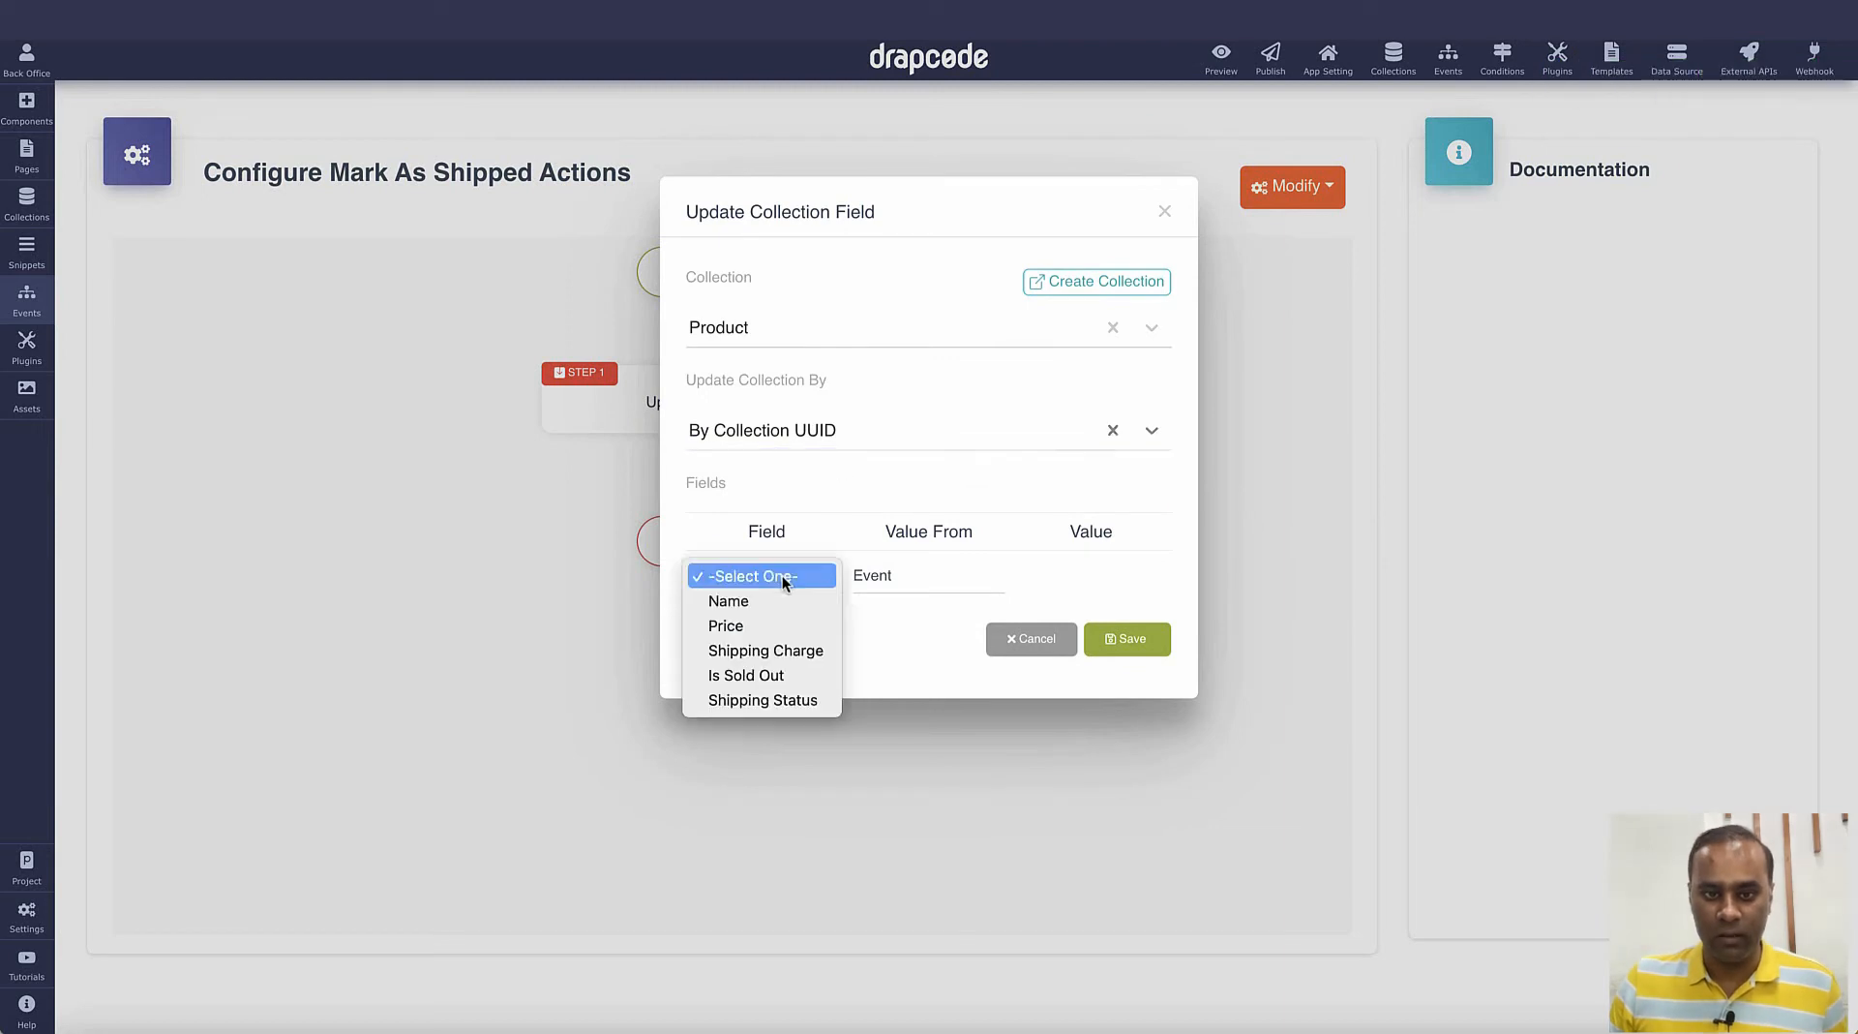
{"action": "left_click", "coordinate": [779, 701]}
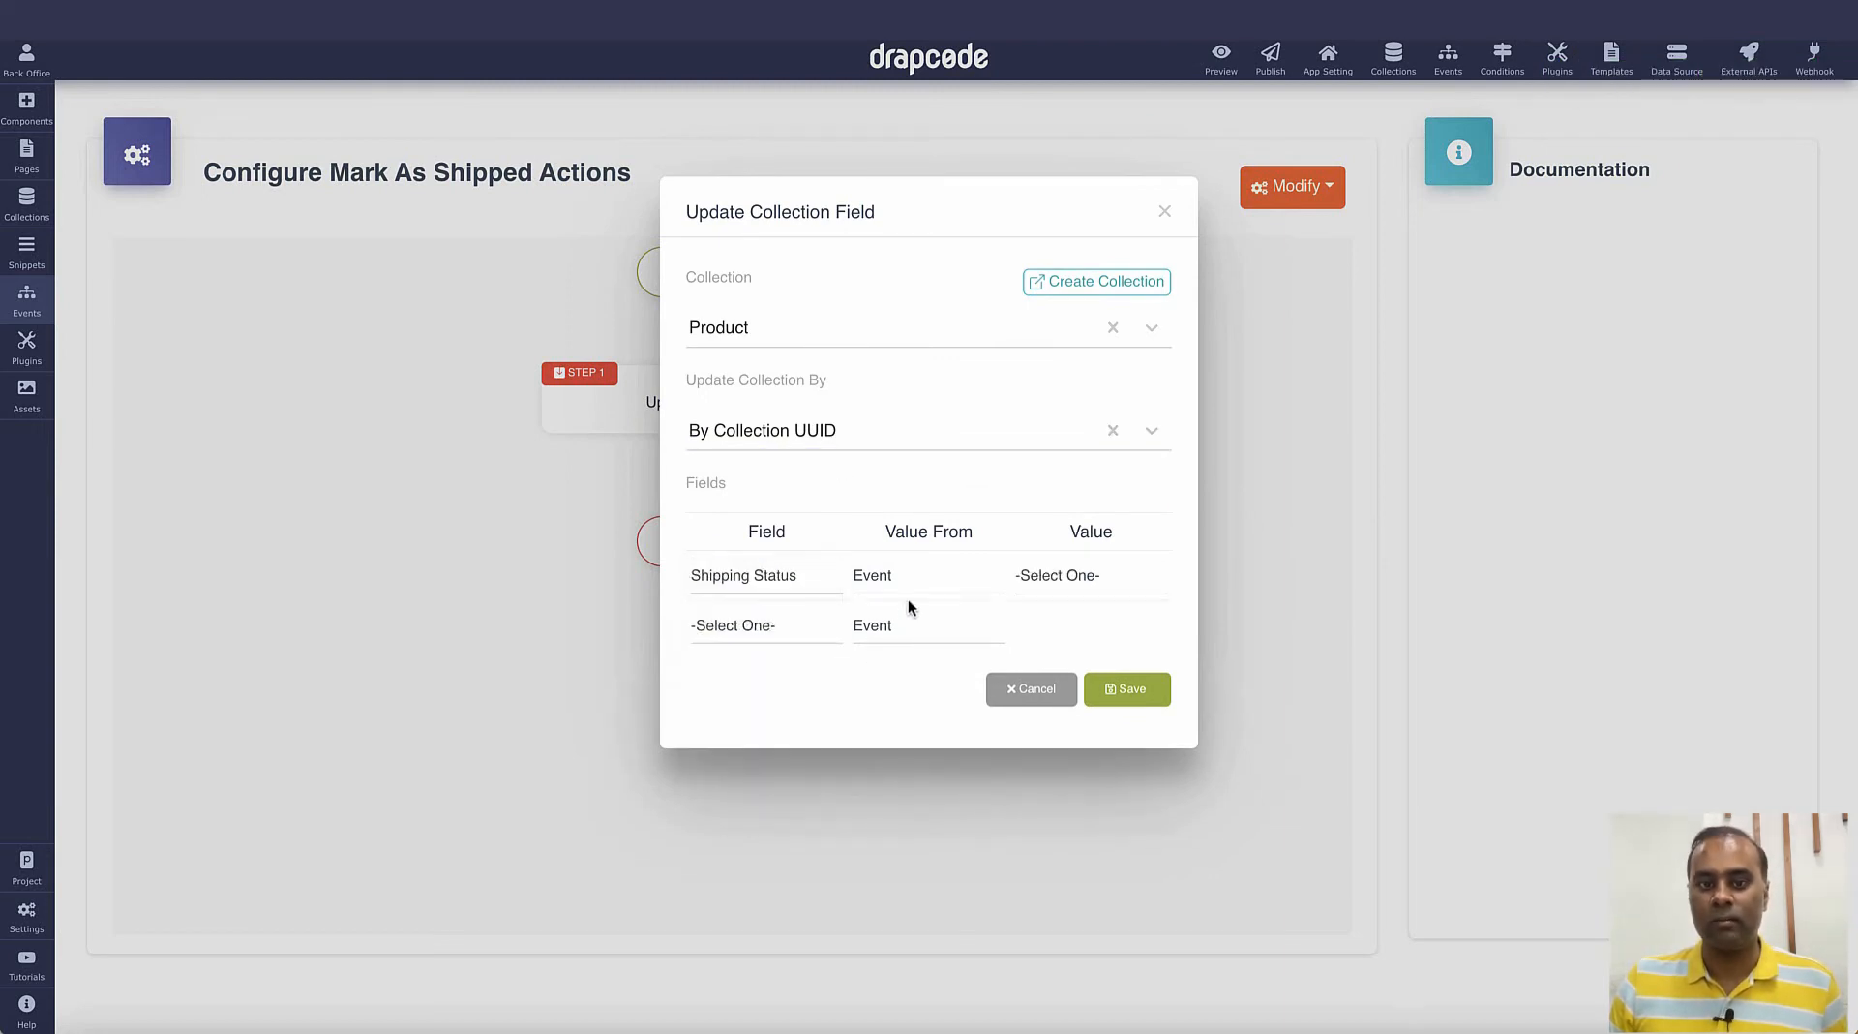
{"action": "left_click", "coordinate": [1055, 581]}
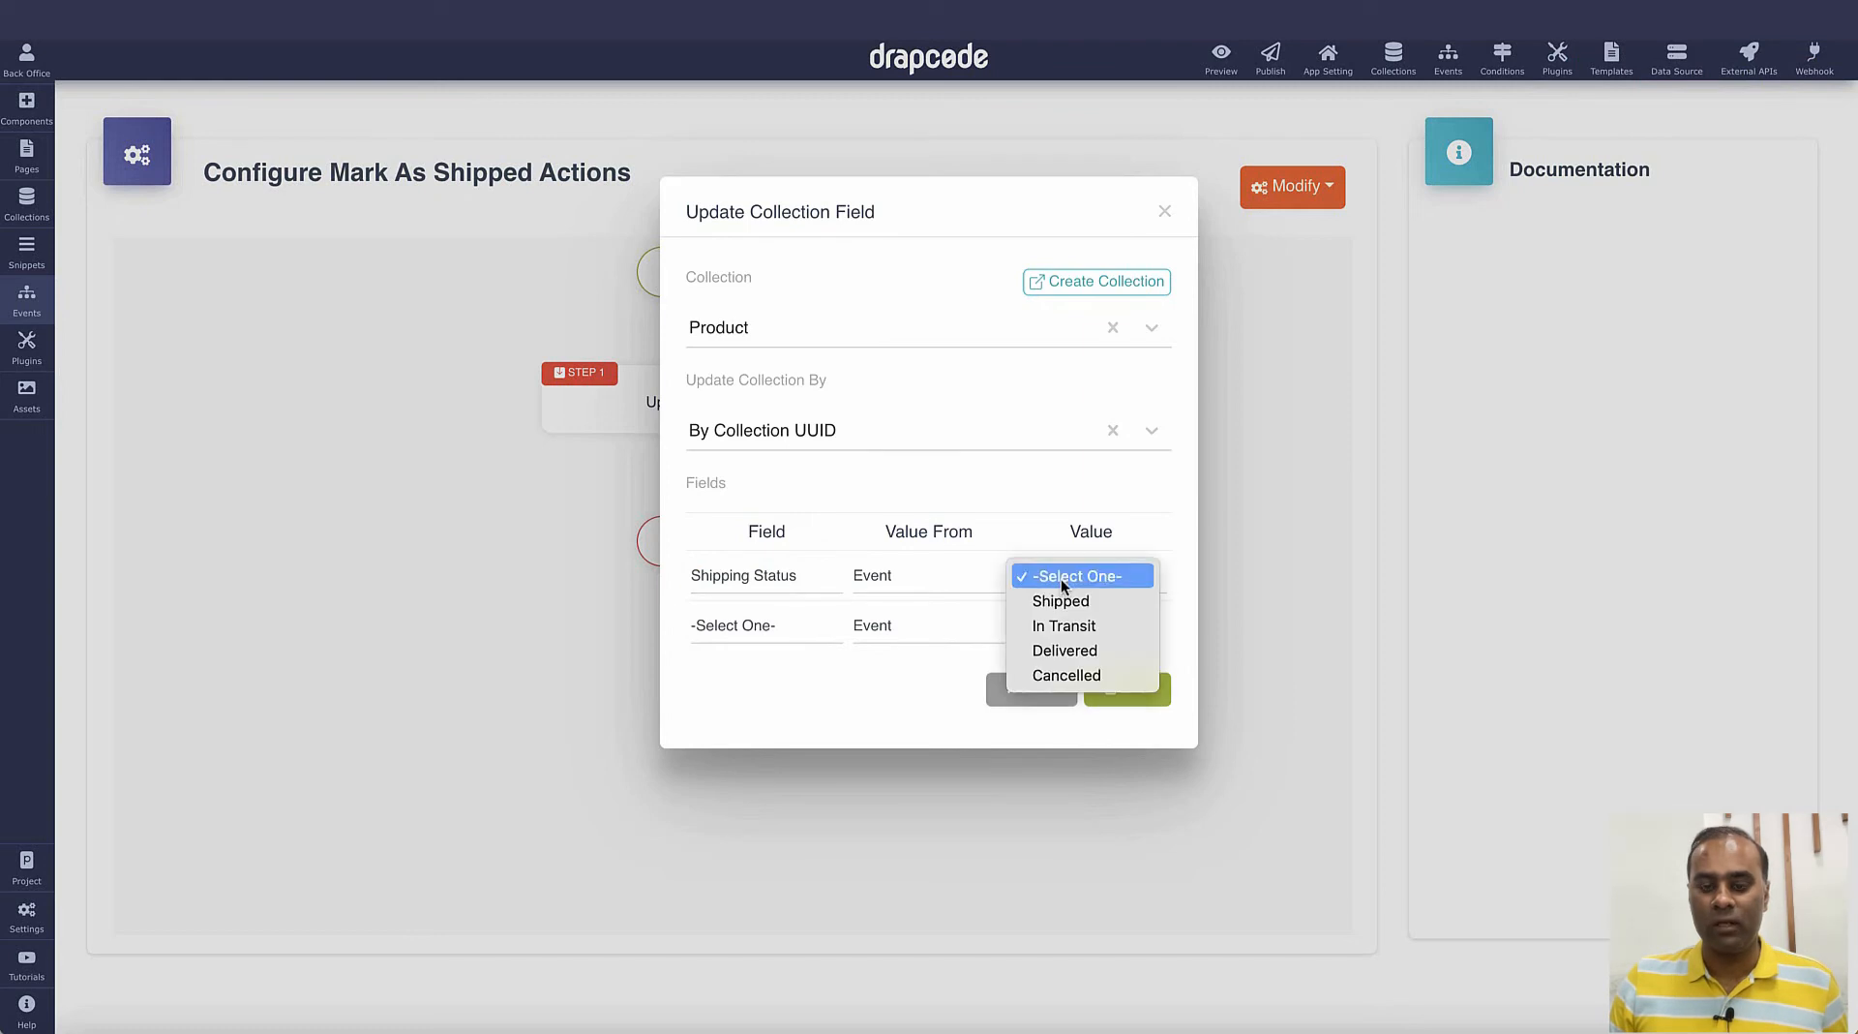
{"action": "left_click", "coordinate": [1118, 603]}
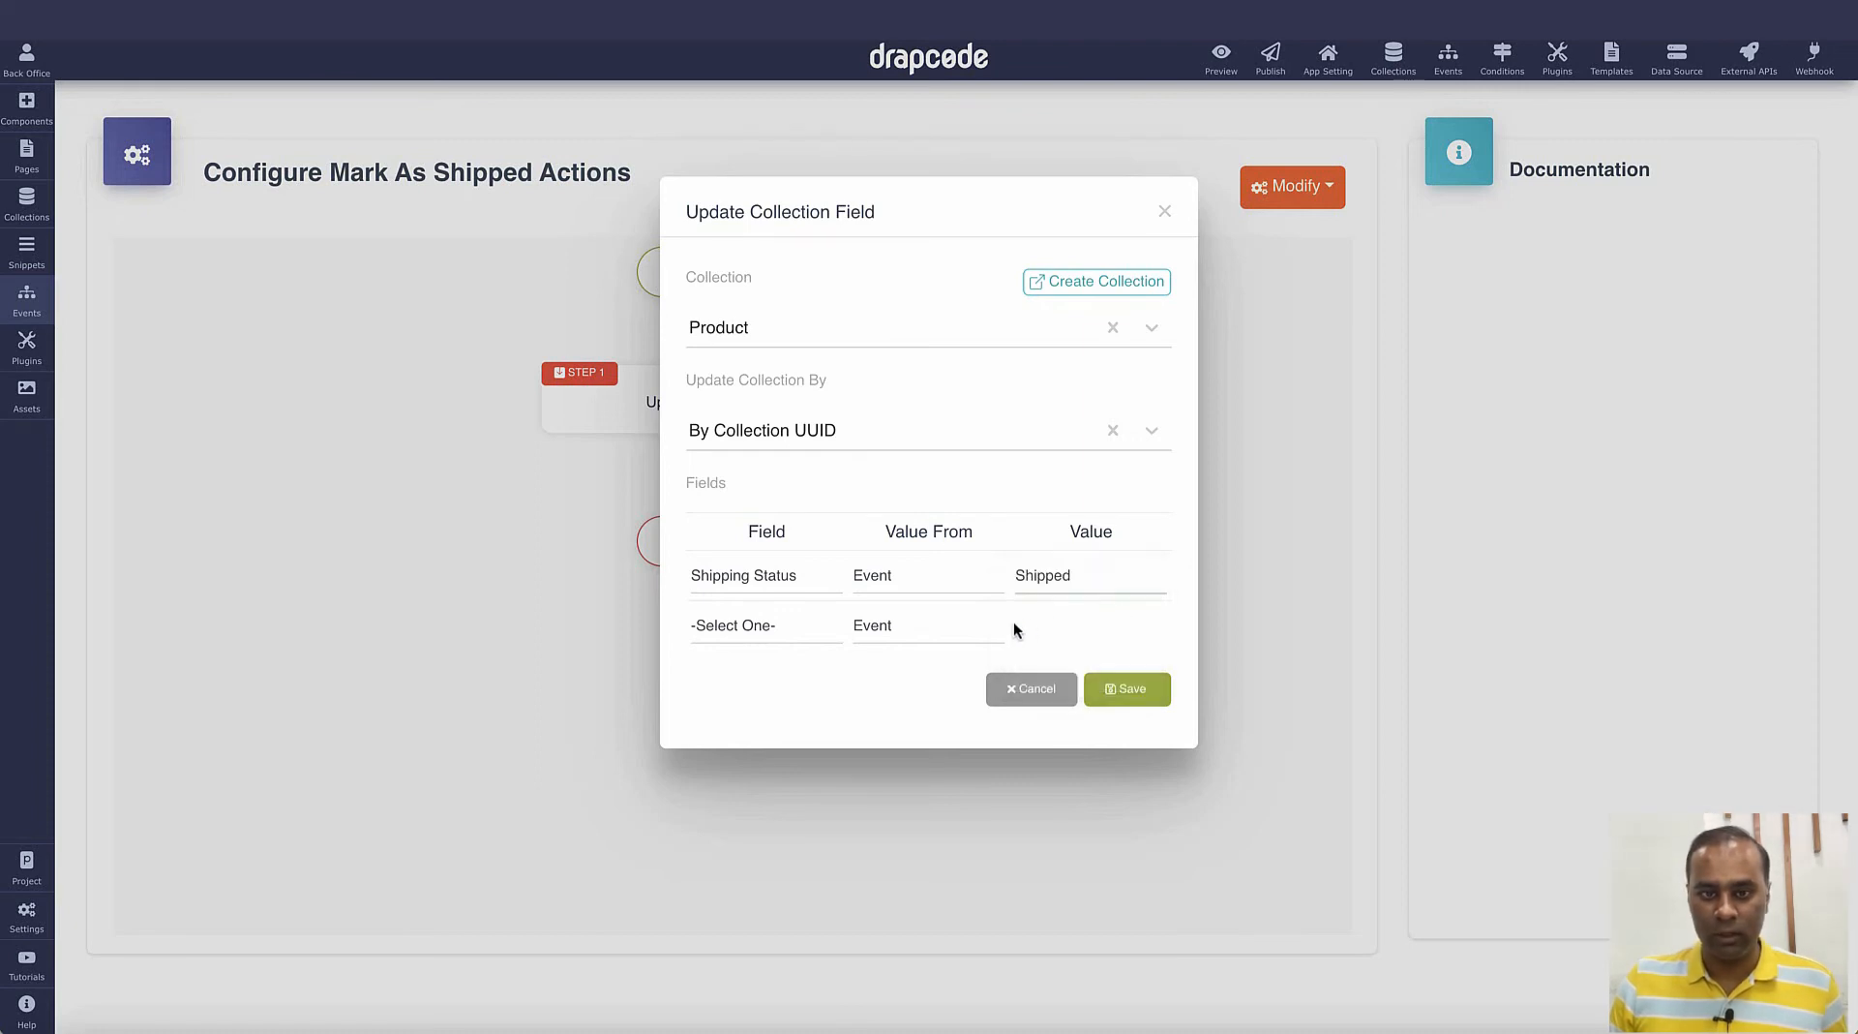
{"action": "left_click", "coordinate": [1126, 689]}
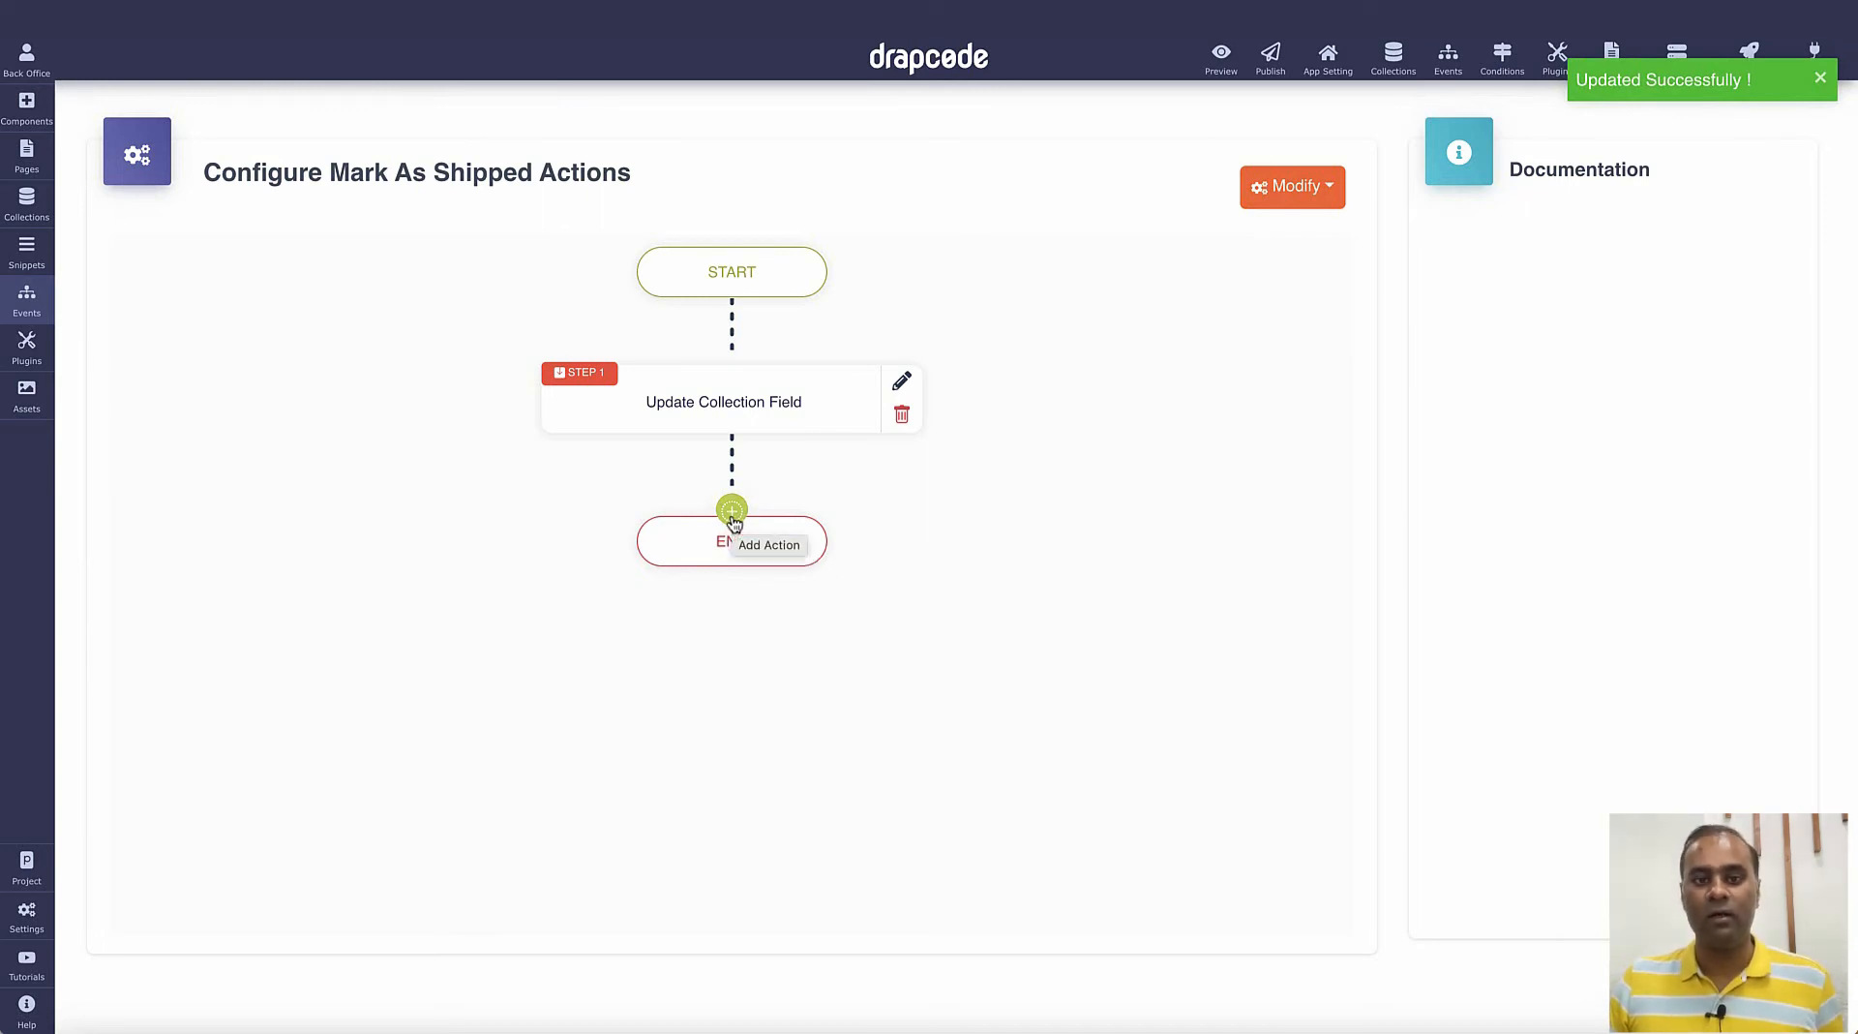
- Create a new event named "mark In Transit"
{"action": "left_click", "coordinate": [28, 305]}
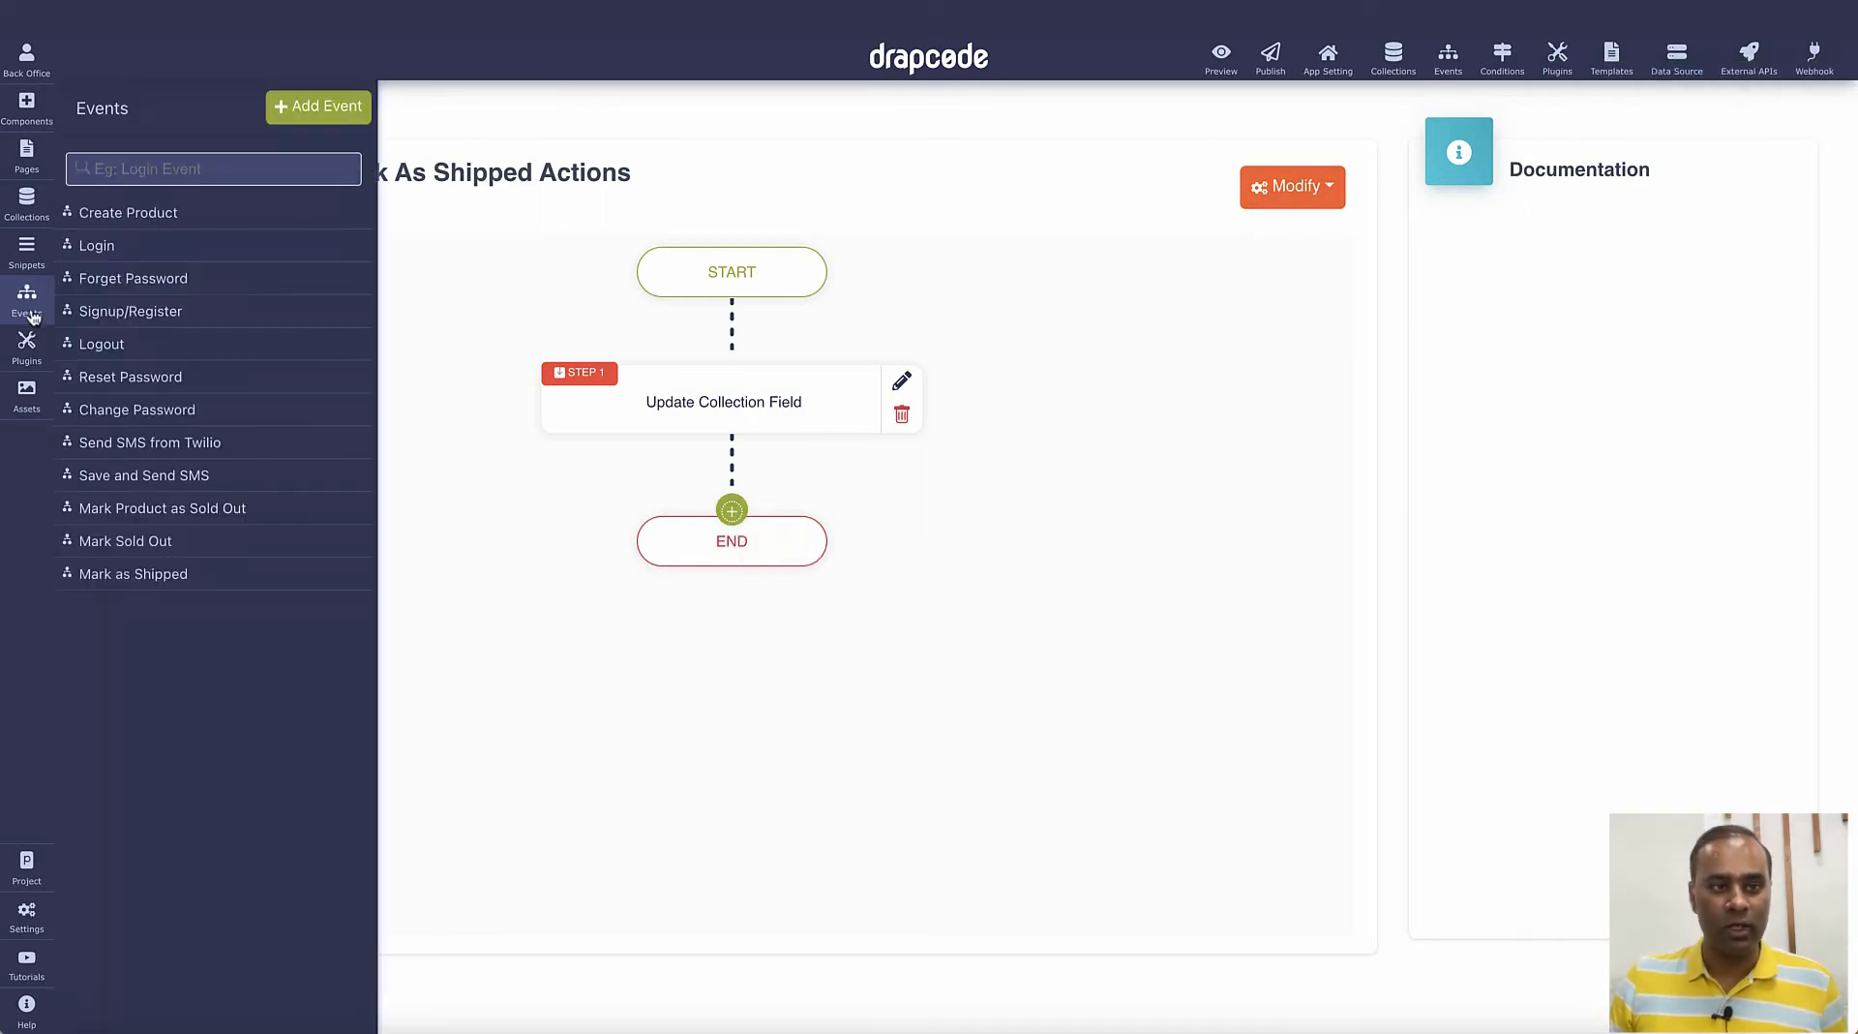
{"action": "left_click", "coordinate": [319, 108]}
{"action": "left_click", "coordinate": [539, 267]}
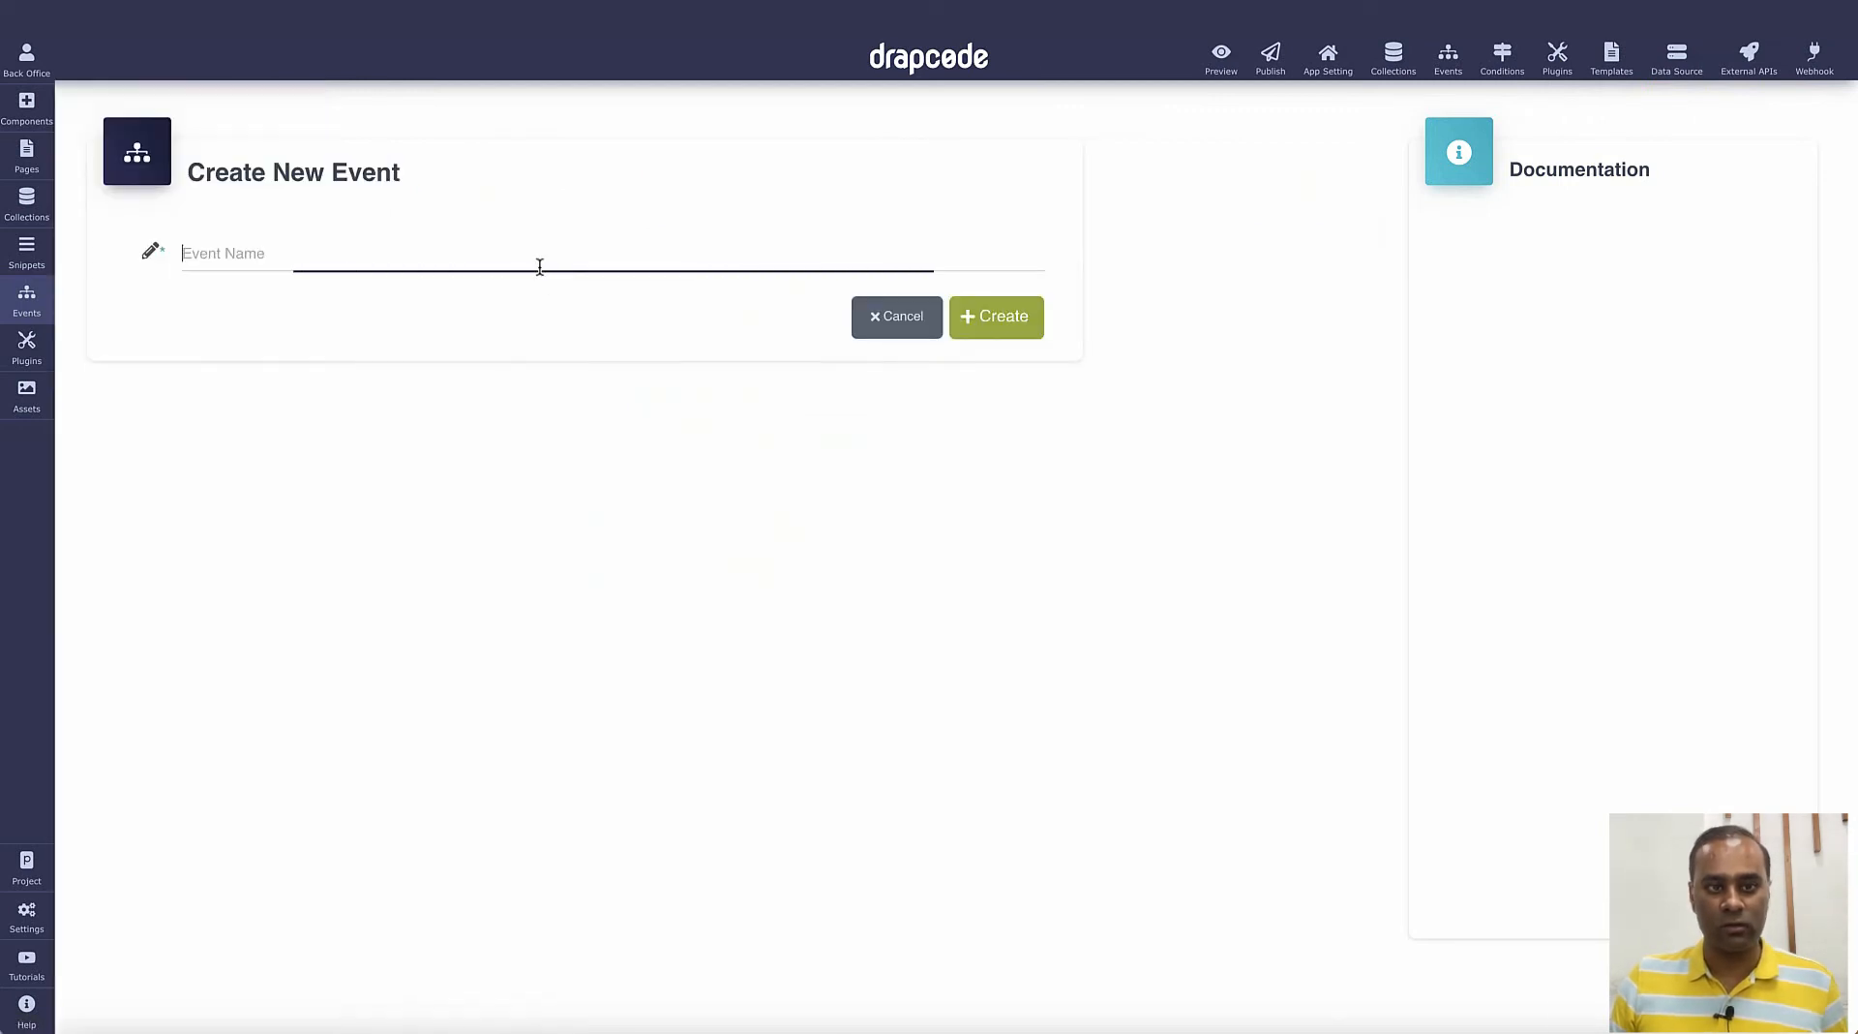
{"action": "type", "text": "mark In"}
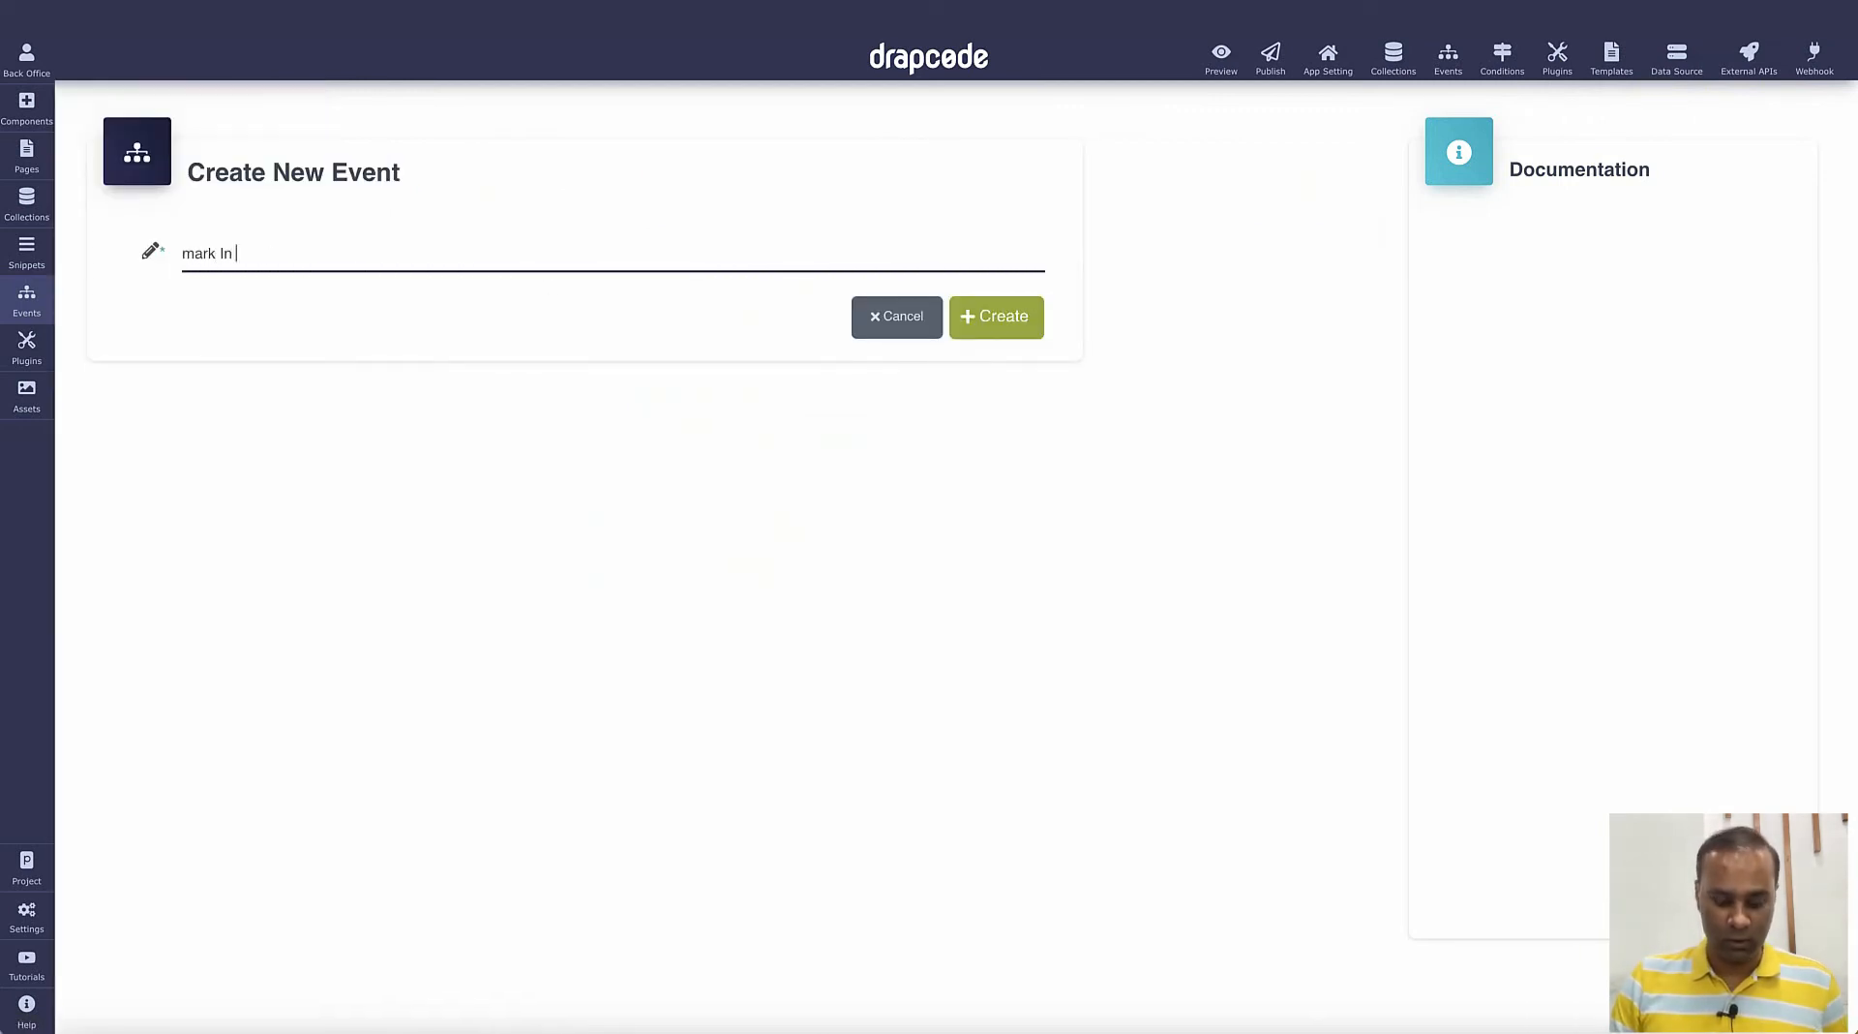
{"action": "type", "text": " Transit"}
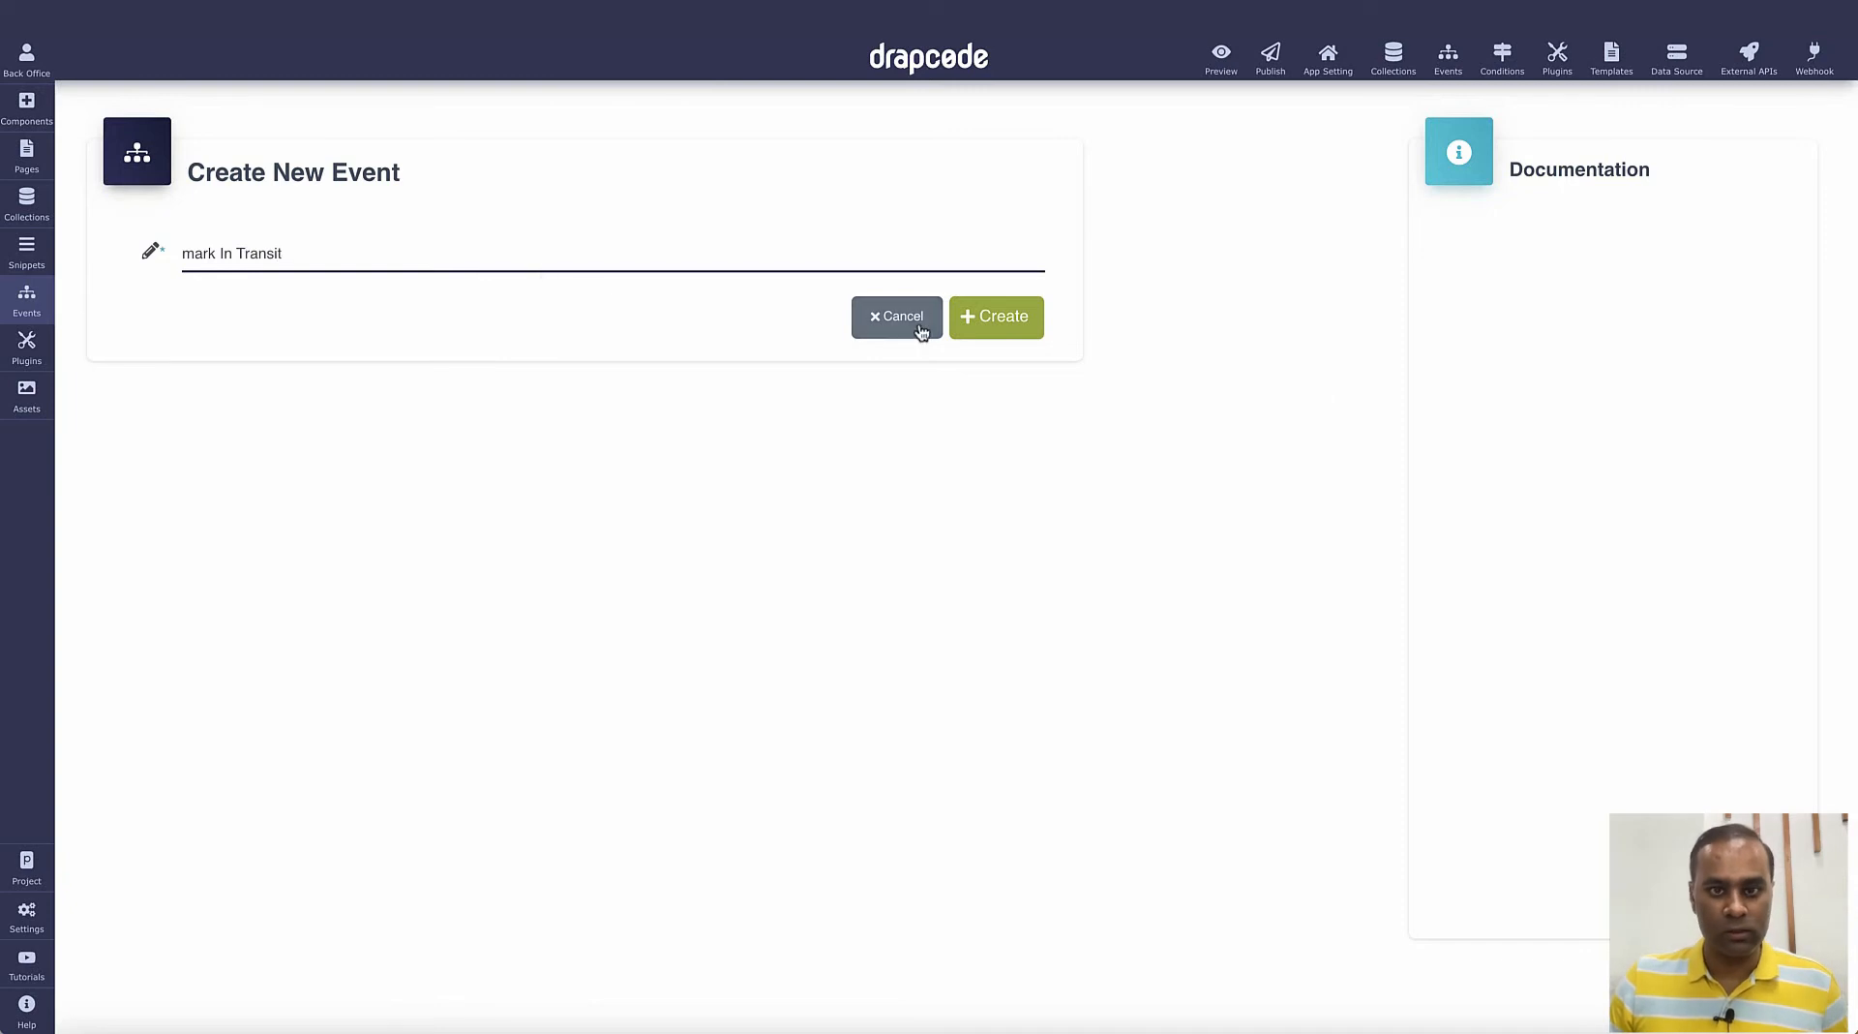
{"action": "left_click", "coordinate": [981, 320]}
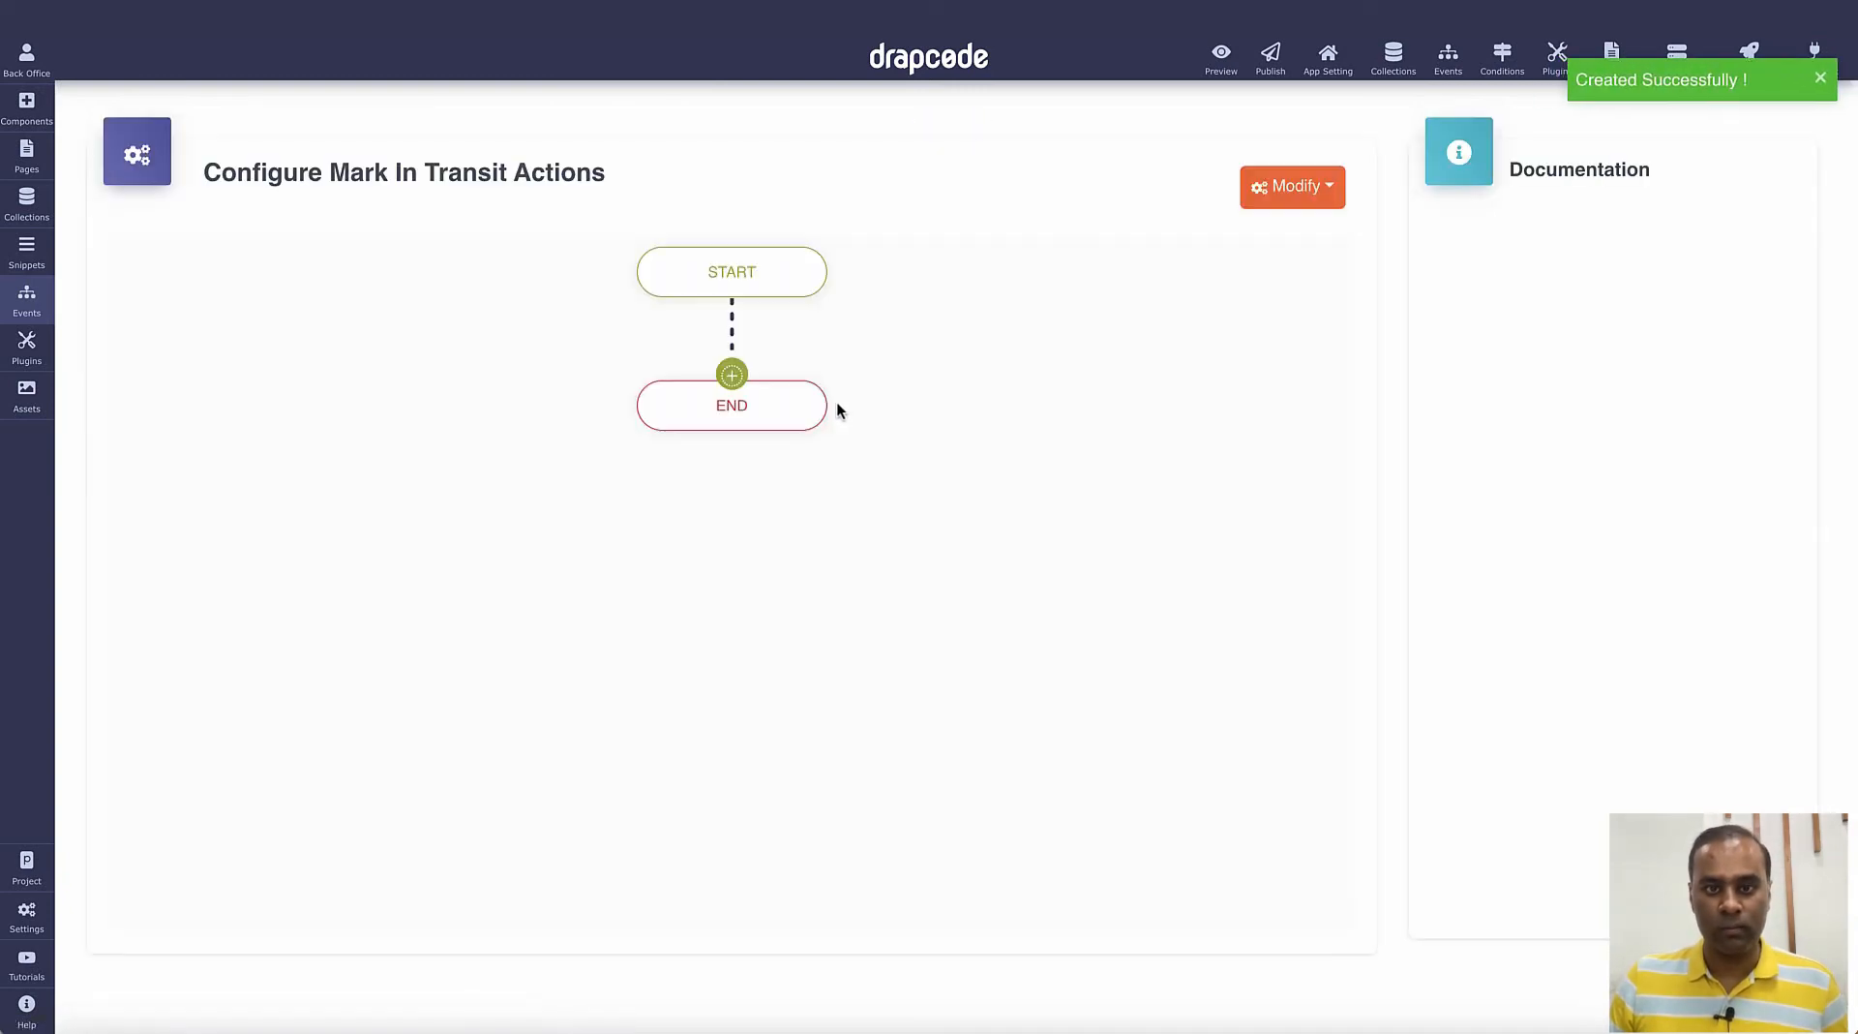
- Add an Update Collection Field action to the In Transit event for the Product collection, updating By Collection UUID
{"action": "left_click", "coordinate": [732, 375]}
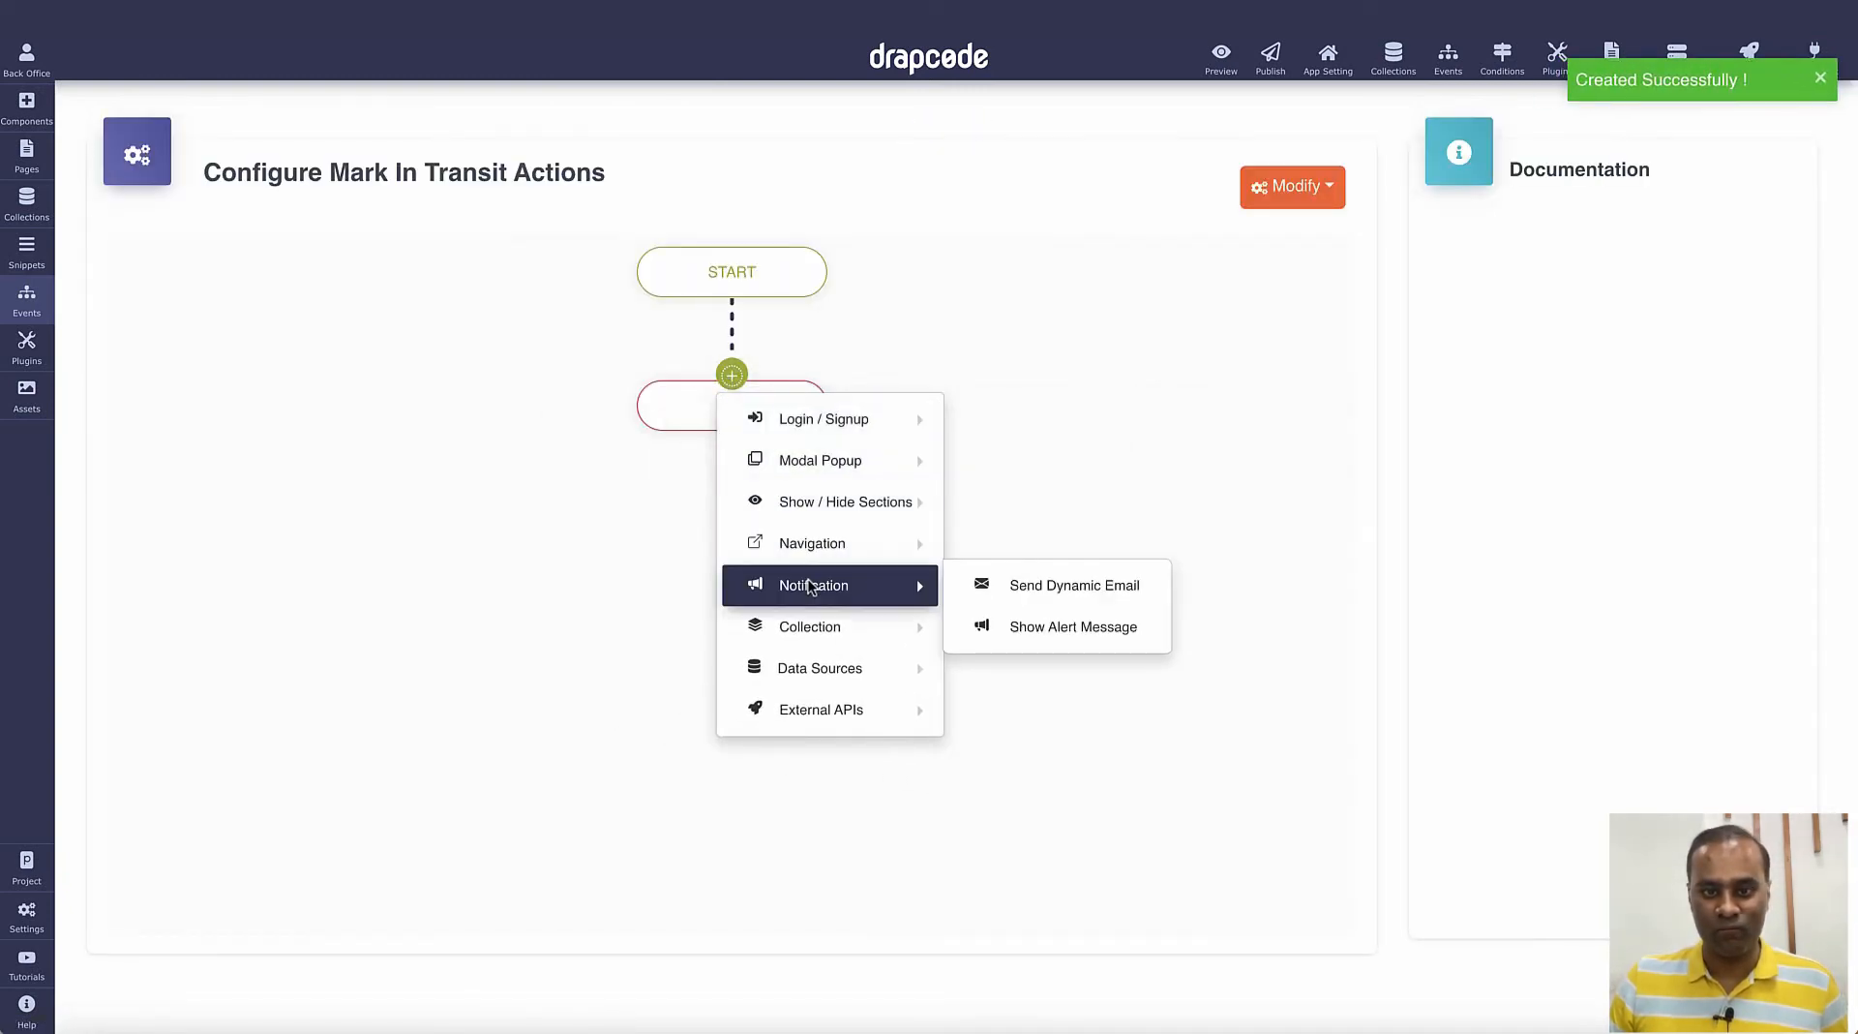
{"action": "mouse_move", "coordinate": [862, 644]}
{"action": "left_click", "coordinate": [1101, 701]}
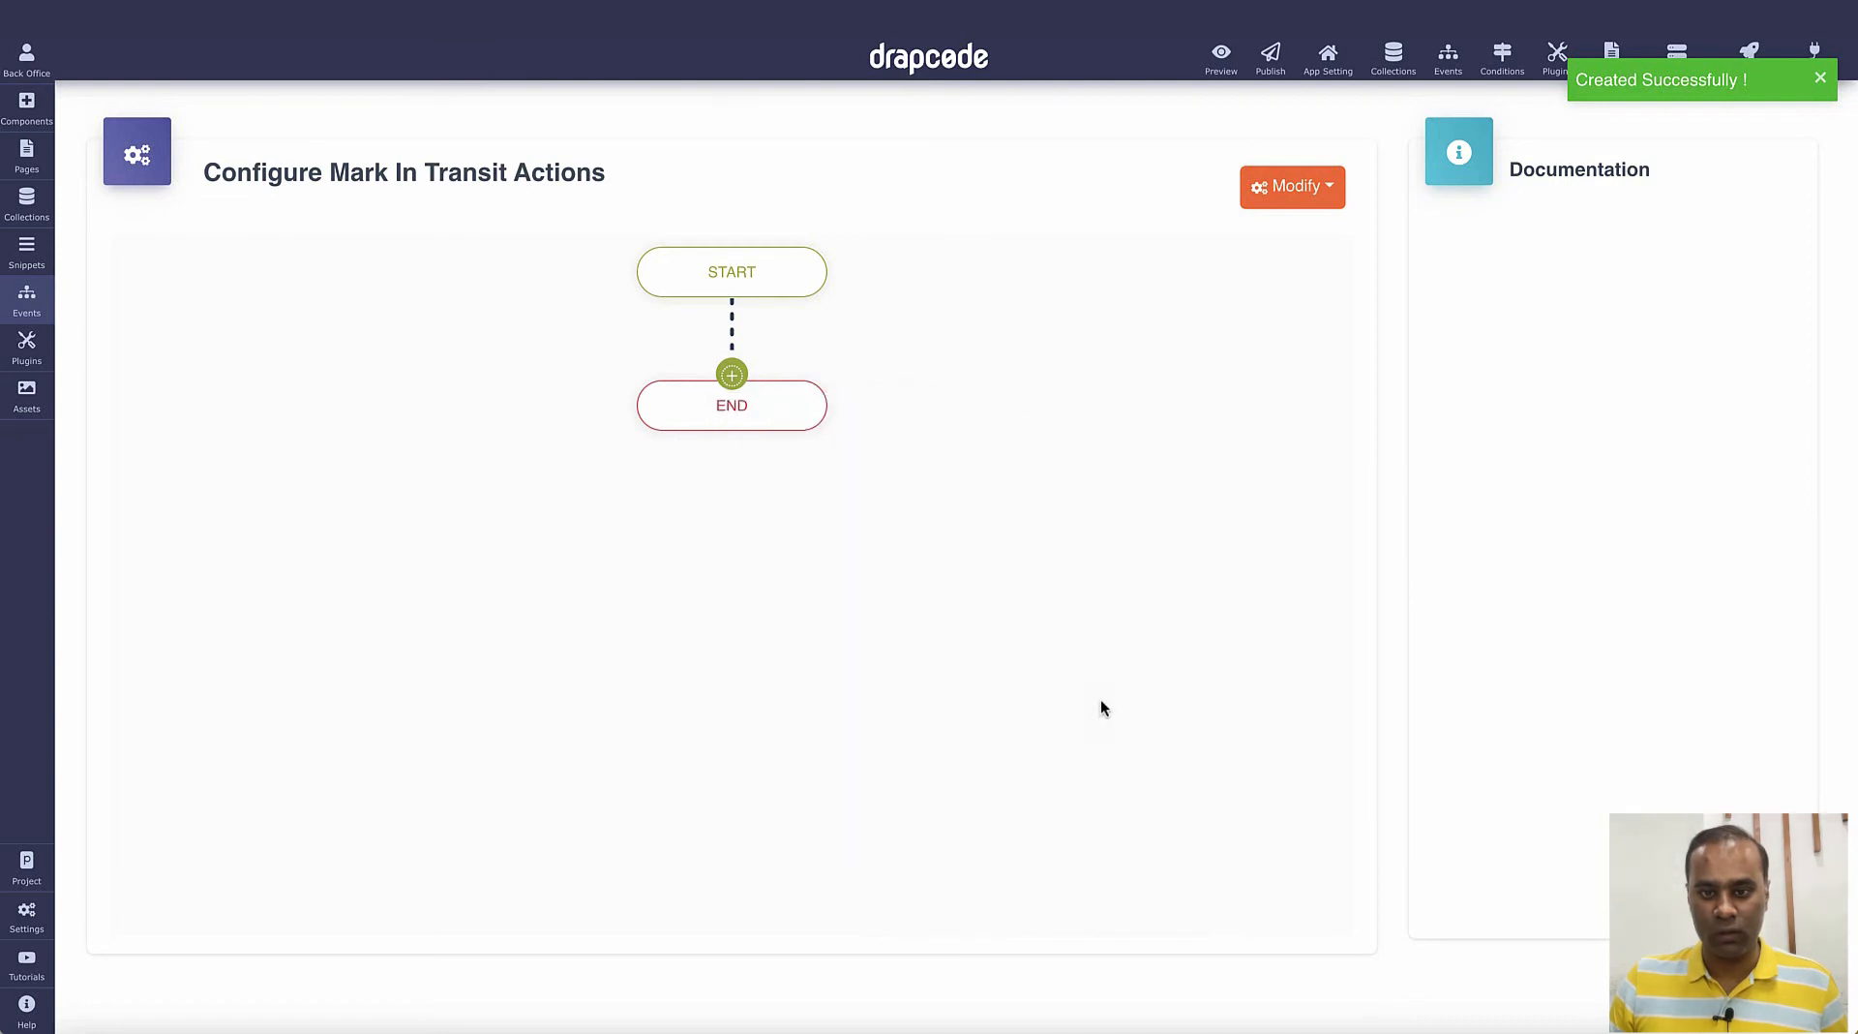
{"action": "left_click", "coordinate": [871, 346]}
{"action": "left_click", "coordinate": [872, 422]}
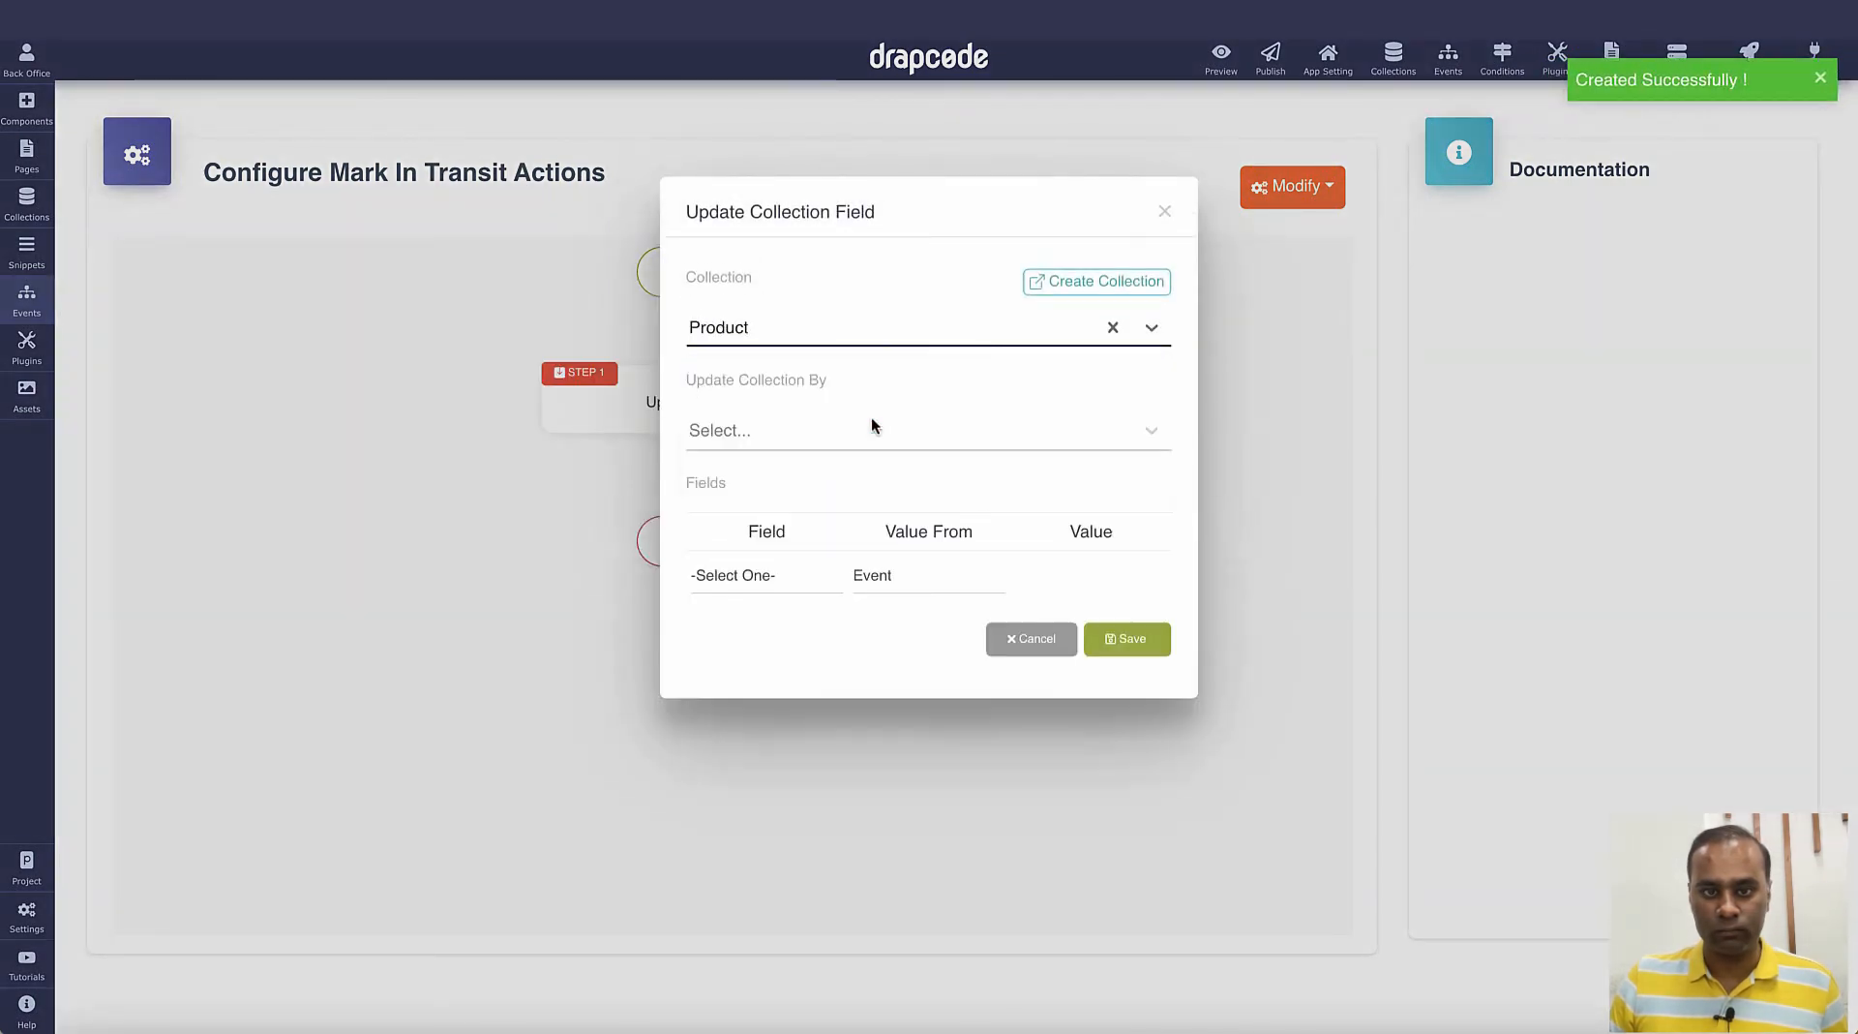
{"action": "left_click", "coordinate": [871, 430]}
{"action": "left_click", "coordinate": [861, 488]}
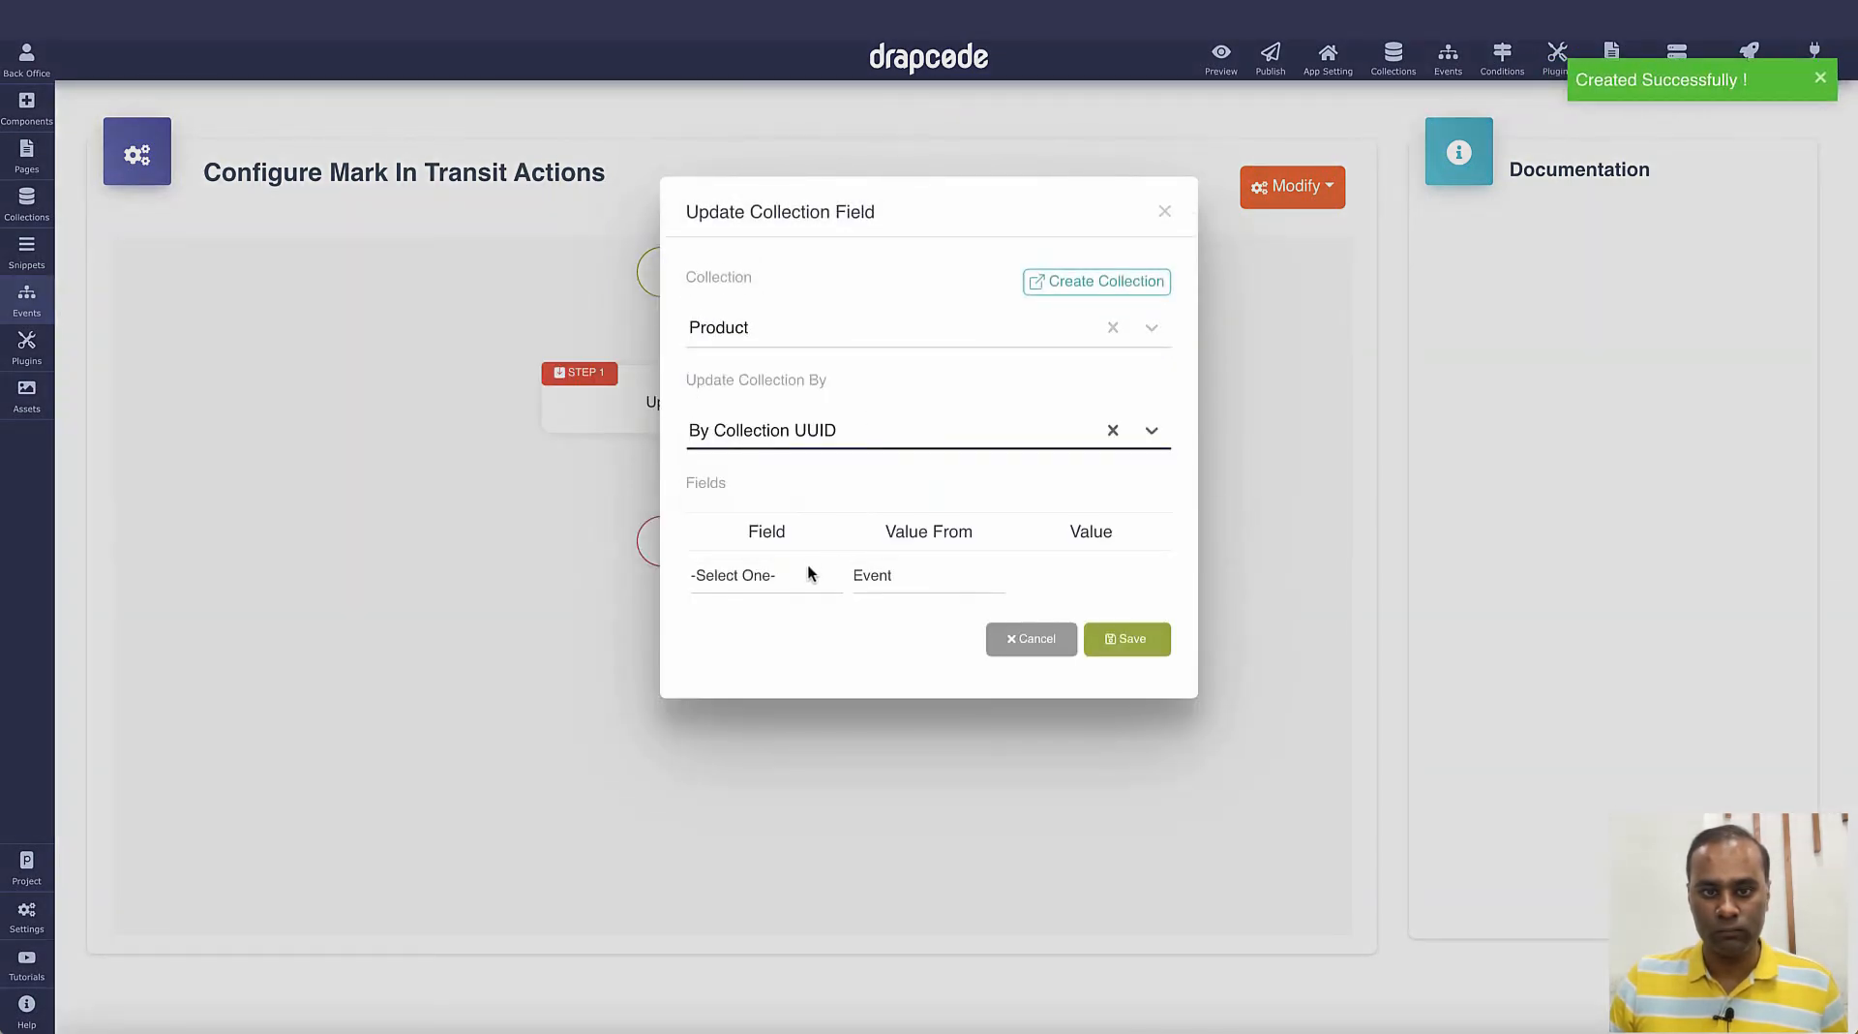
- Map the Shipping Status field to the value In Transit from Event and save the action
{"action": "left_click", "coordinate": [799, 576]}
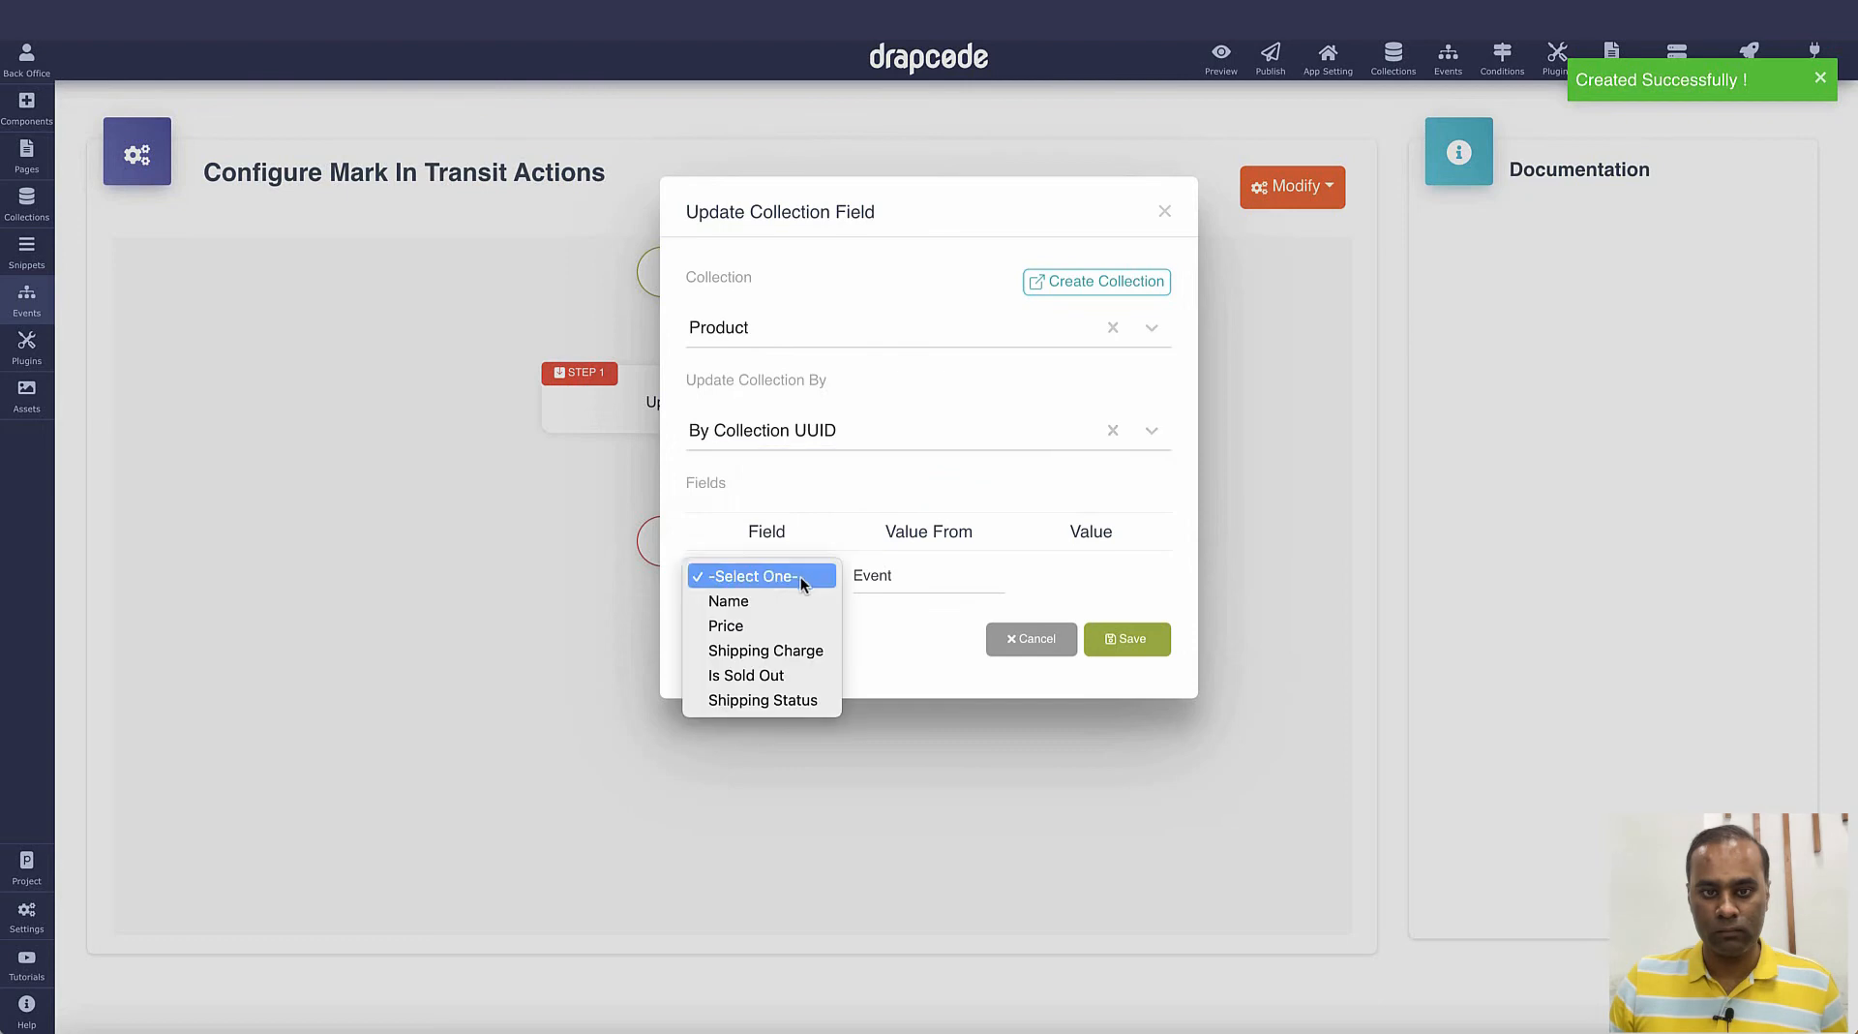
{"action": "left_click", "coordinate": [794, 700]}
{"action": "left_click", "coordinate": [1101, 581]}
{"action": "left_click", "coordinate": [1093, 624]}
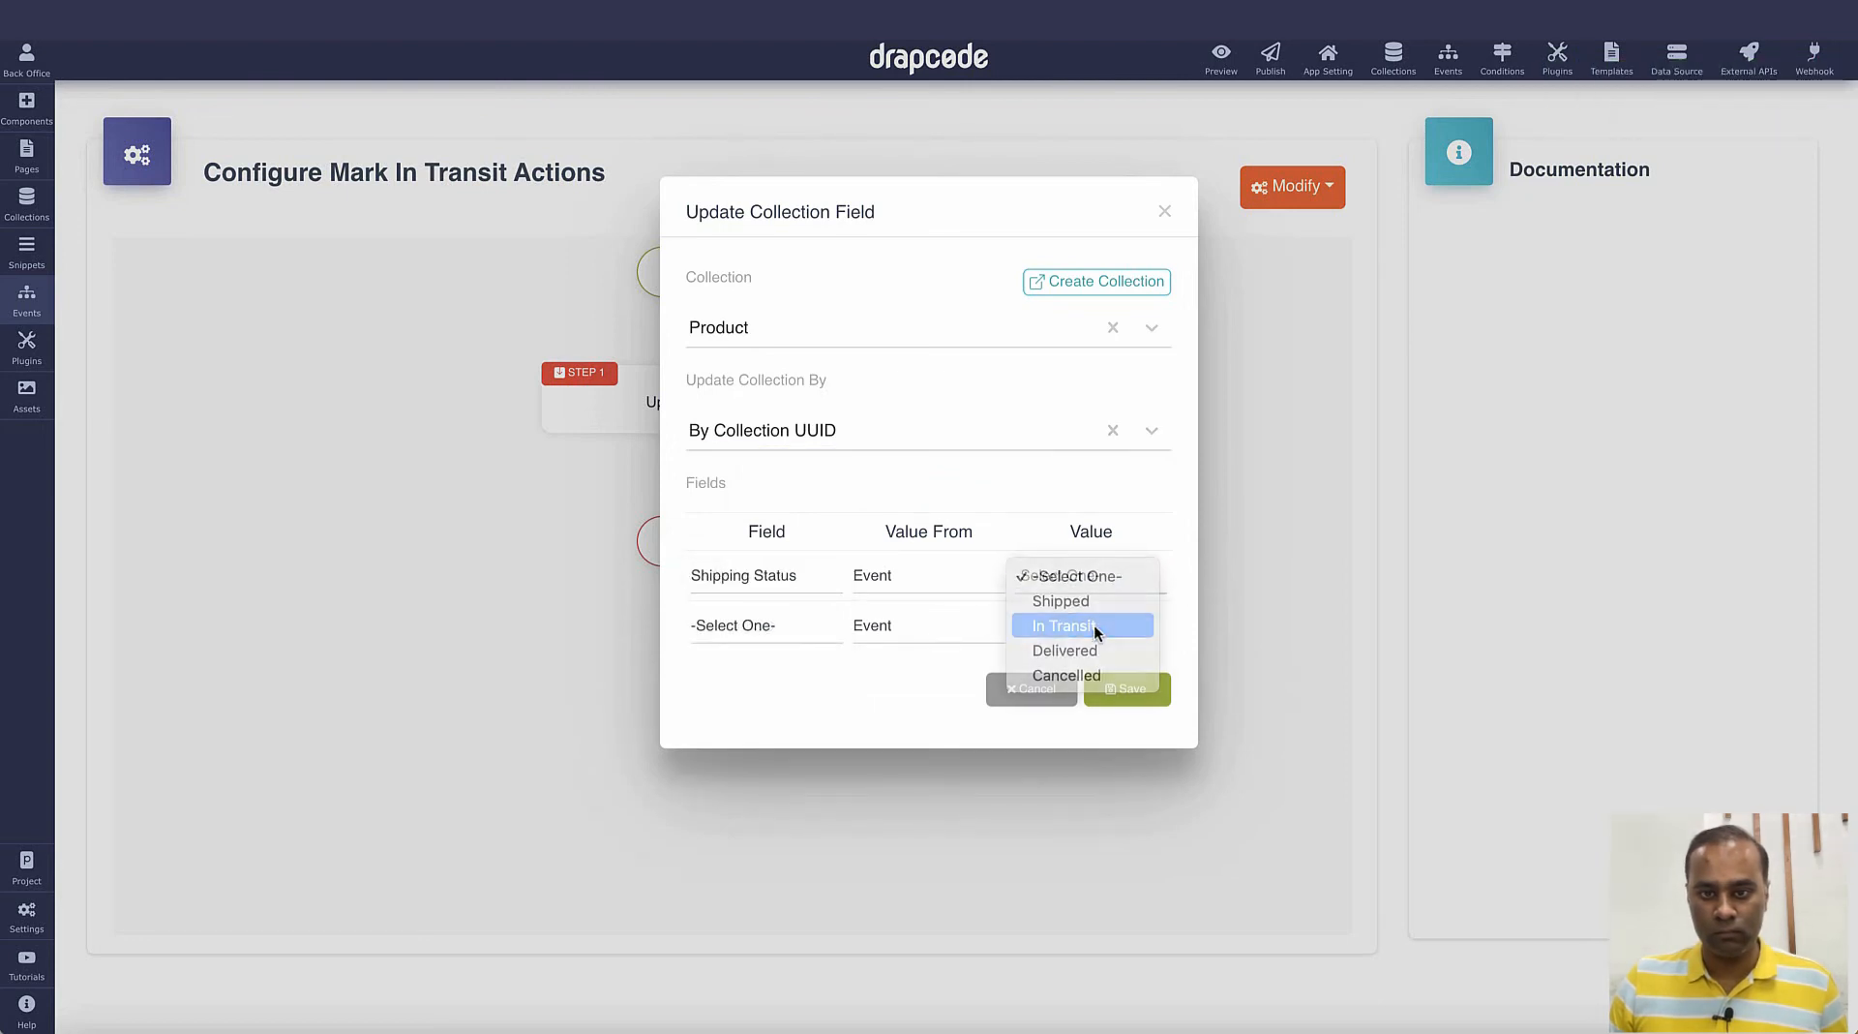
{"action": "left_click", "coordinate": [1131, 691]}
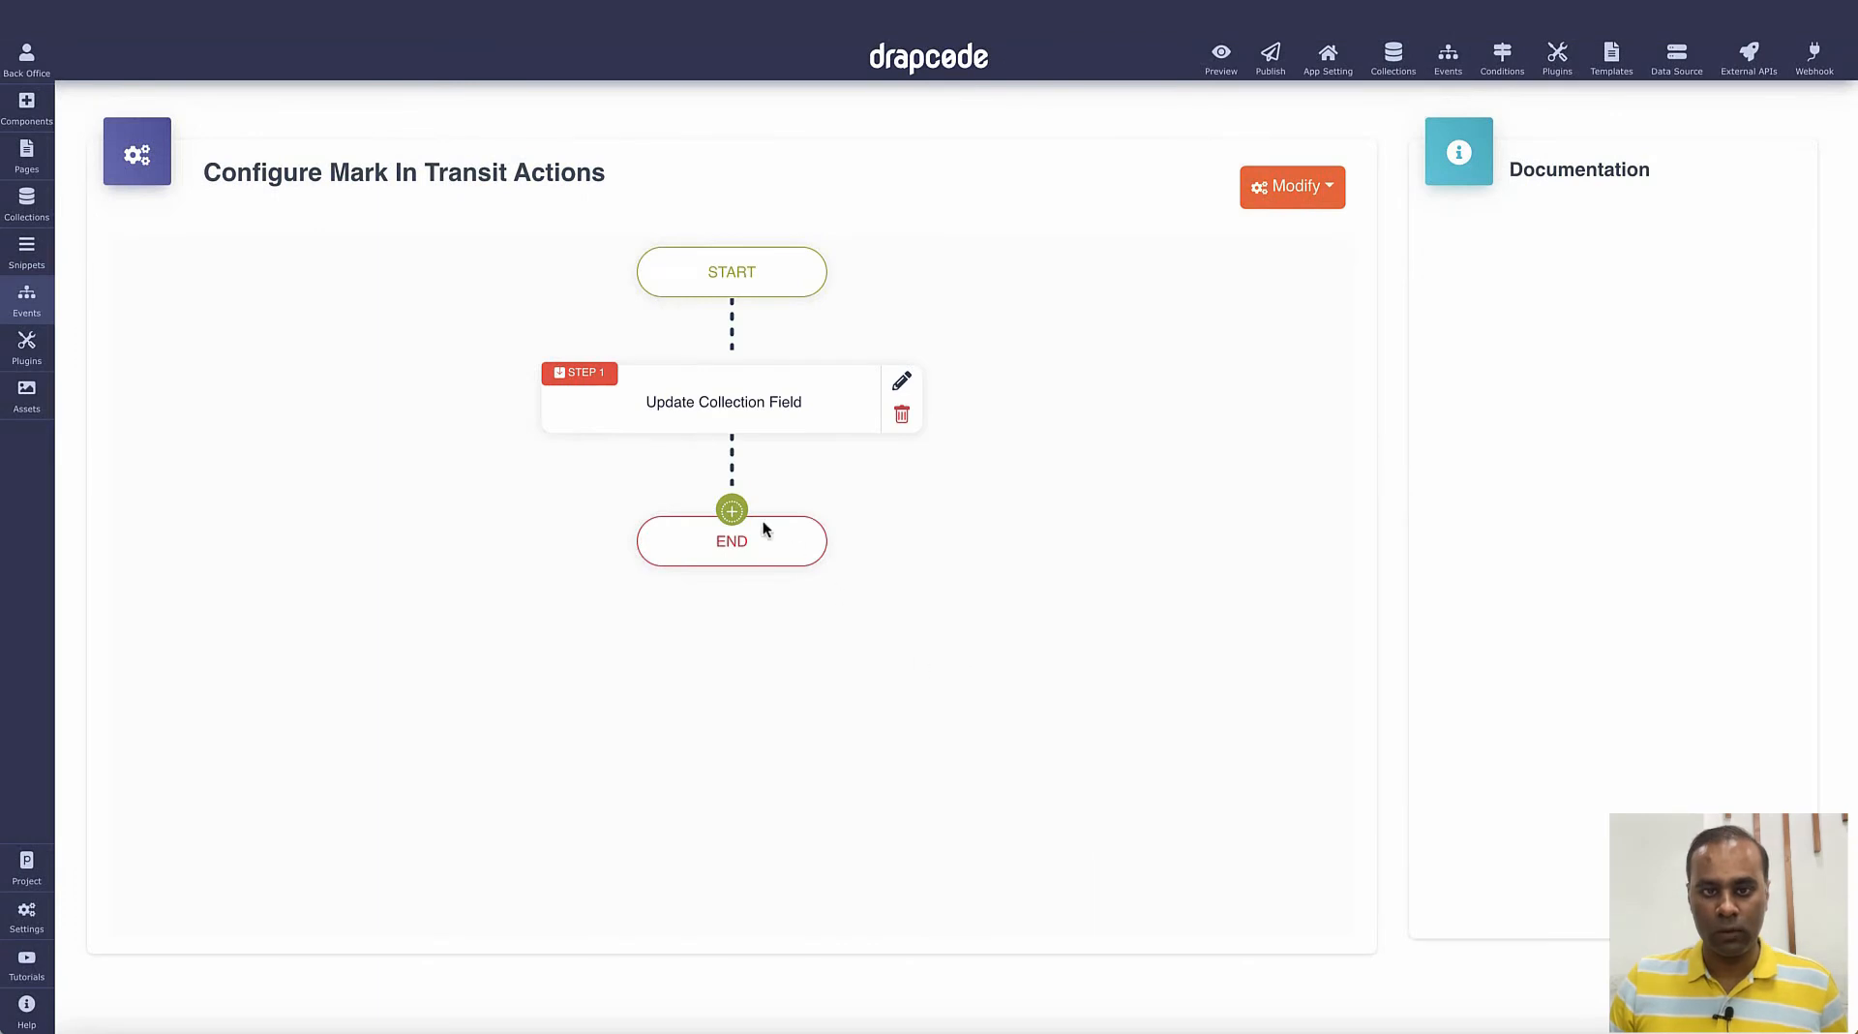
- Add a Show Alert Message action with success message "Marked In Transit" and error message "Error", and save it
{"action": "left_click", "coordinate": [732, 510]}
{"action": "mouse_move", "coordinate": [811, 720]}
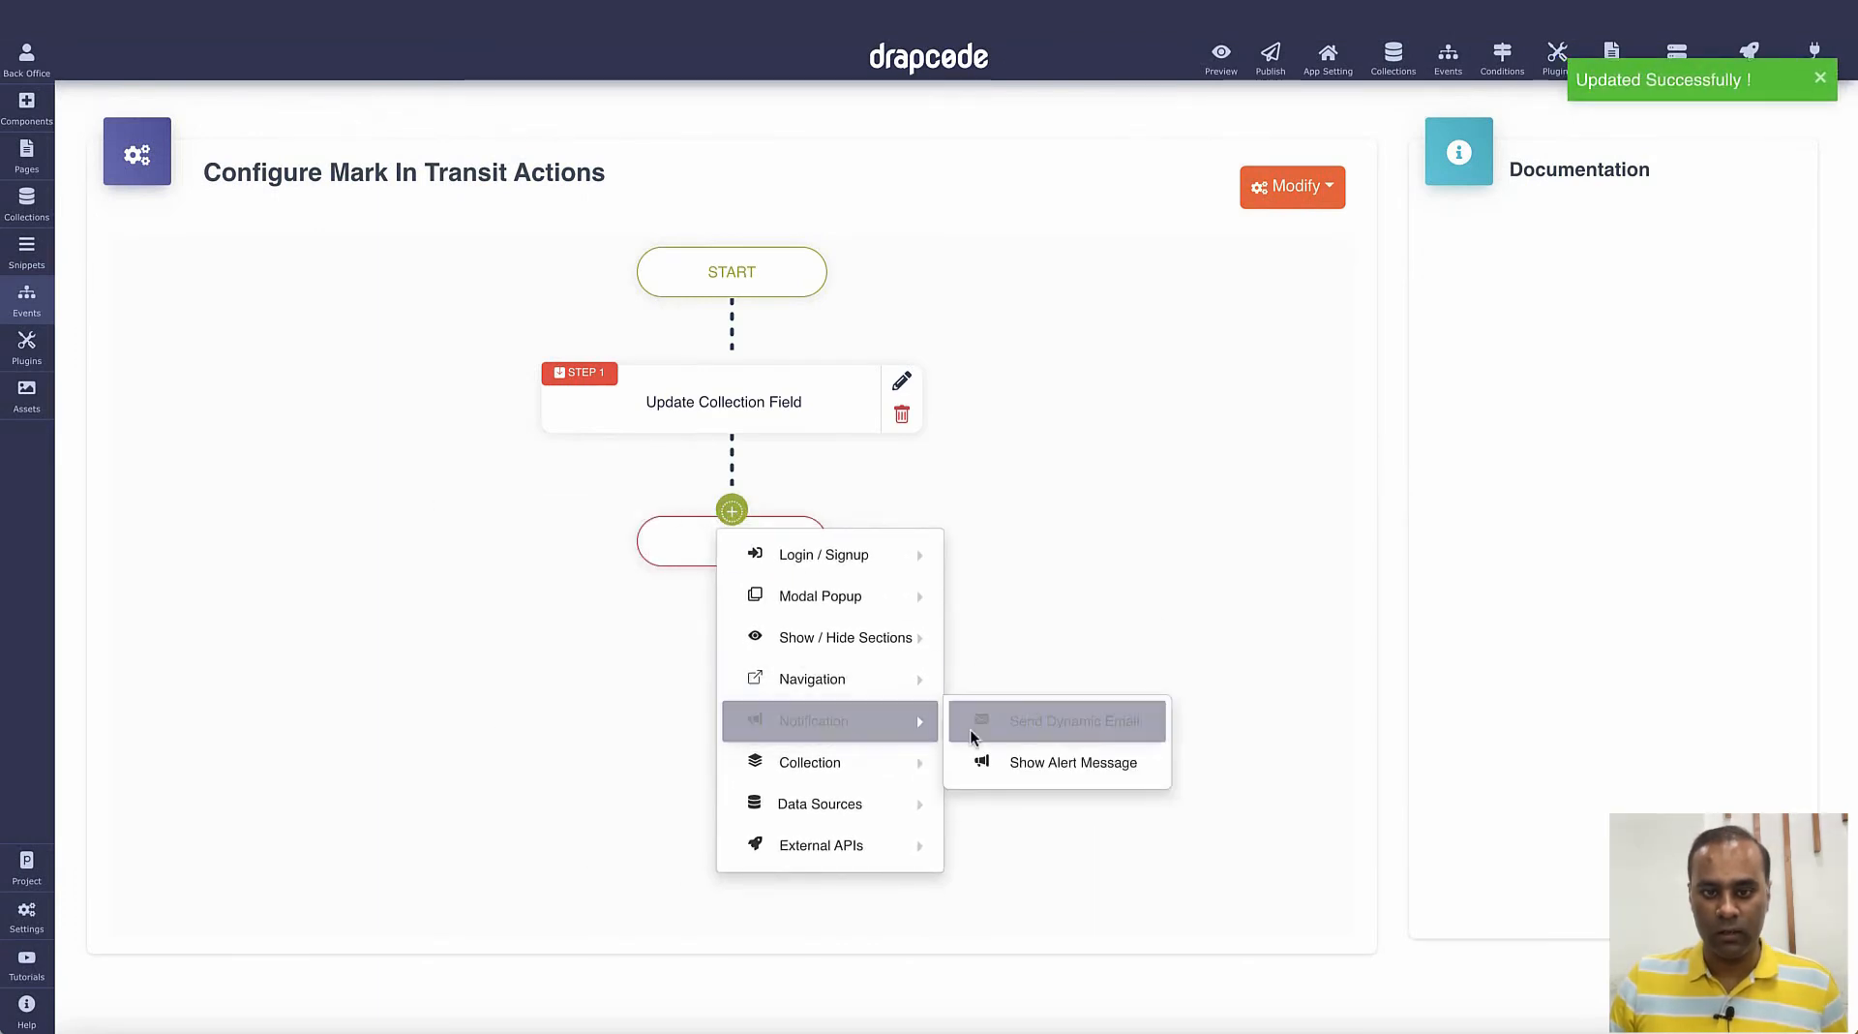
{"action": "mouse_move", "coordinate": [880, 779]}
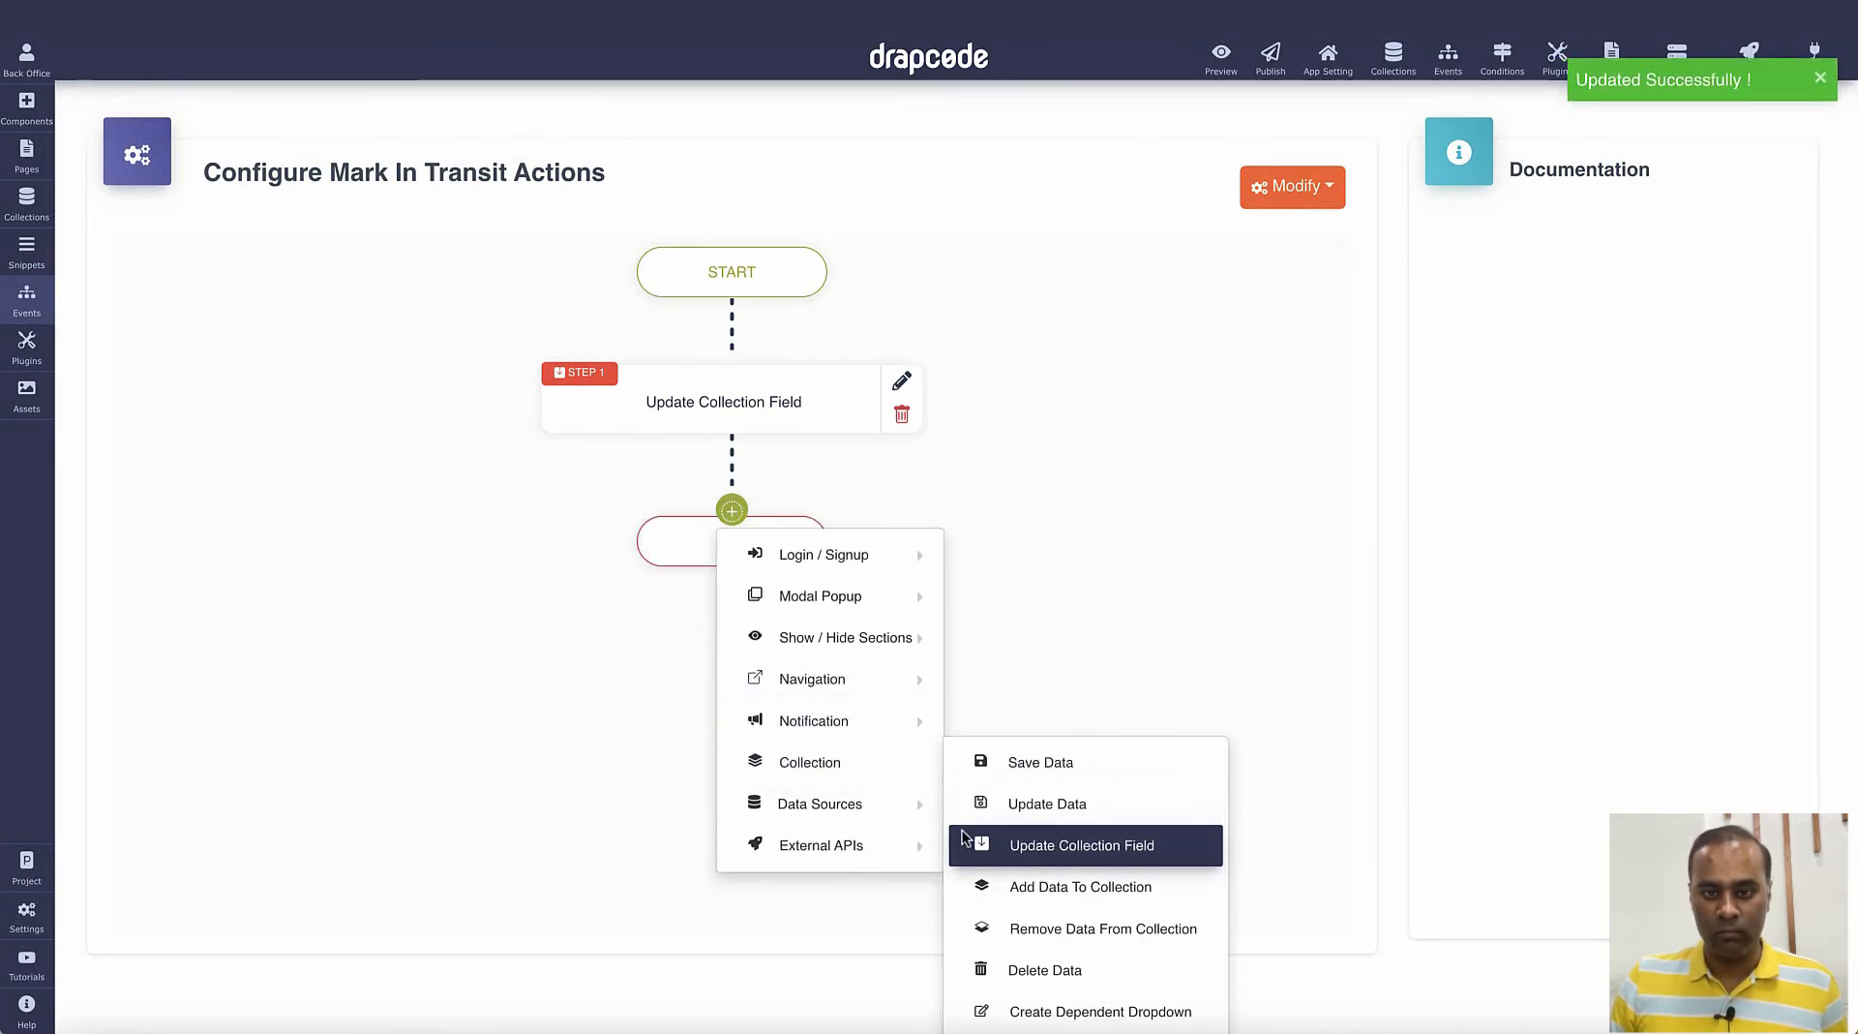
{"action": "mouse_move", "coordinate": [882, 714]}
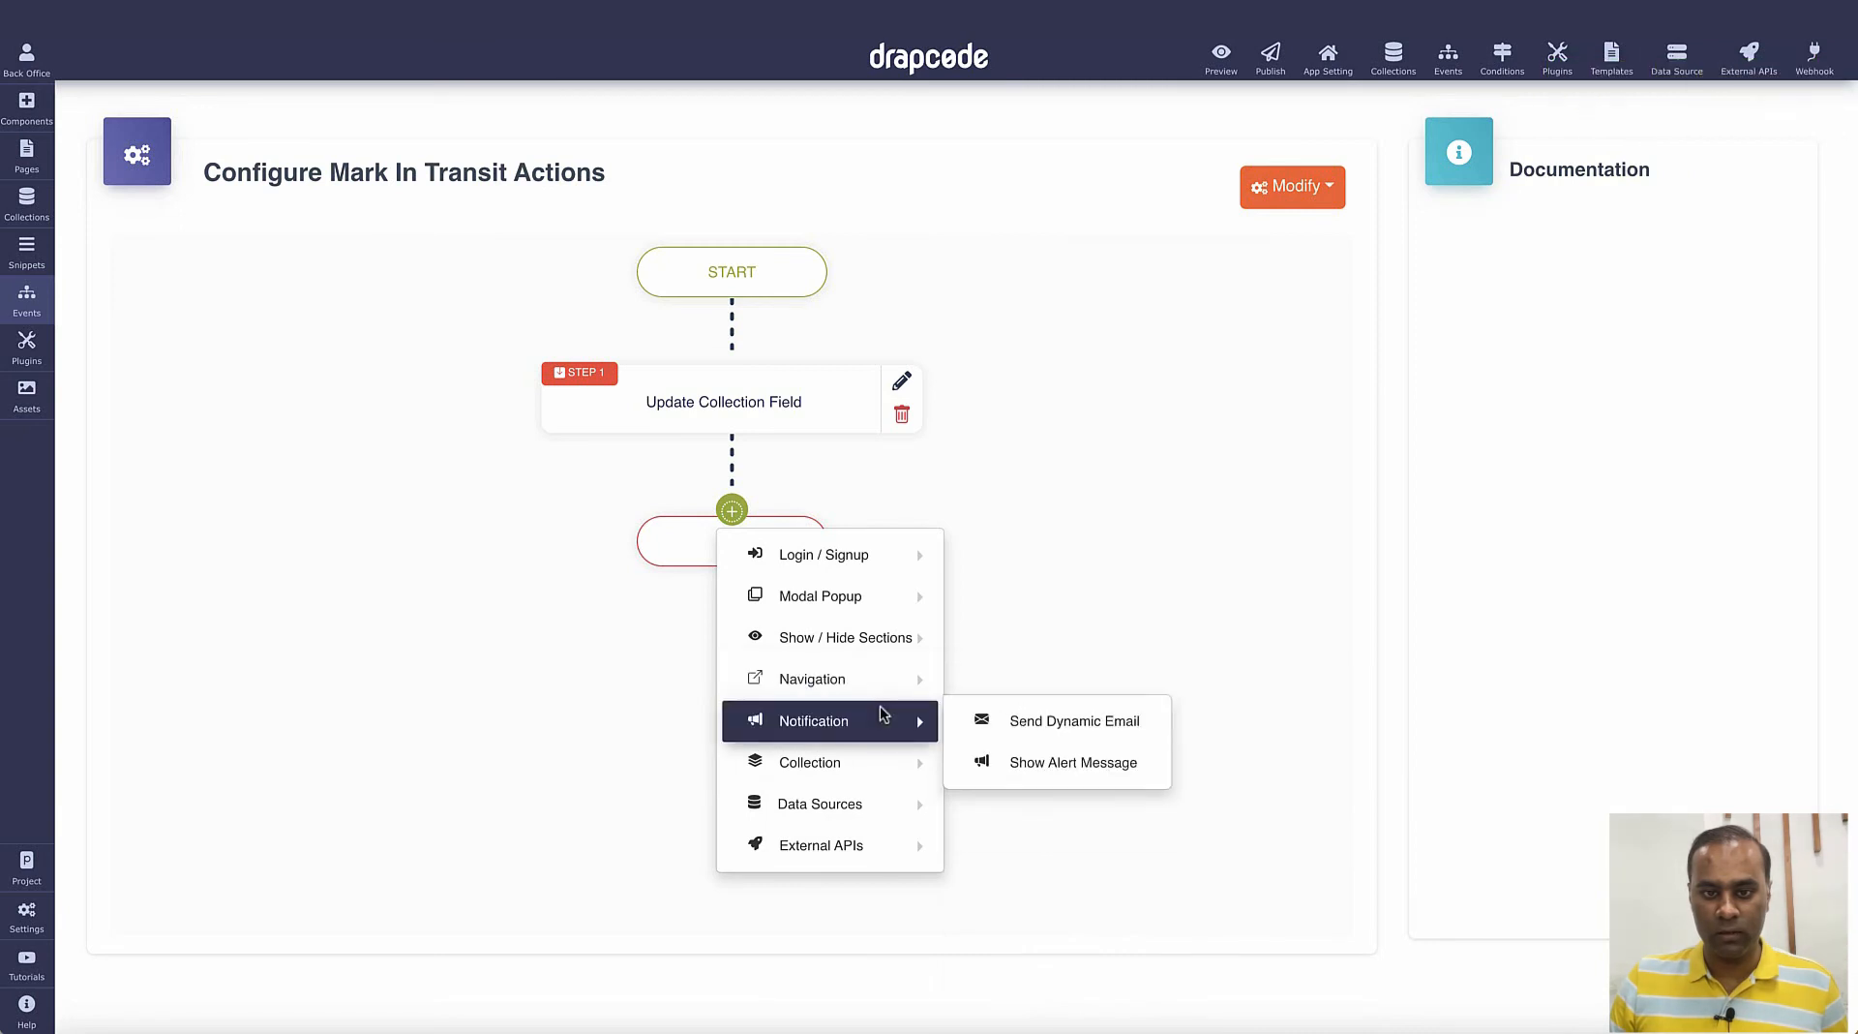
{"action": "left_click", "coordinate": [1055, 761]}
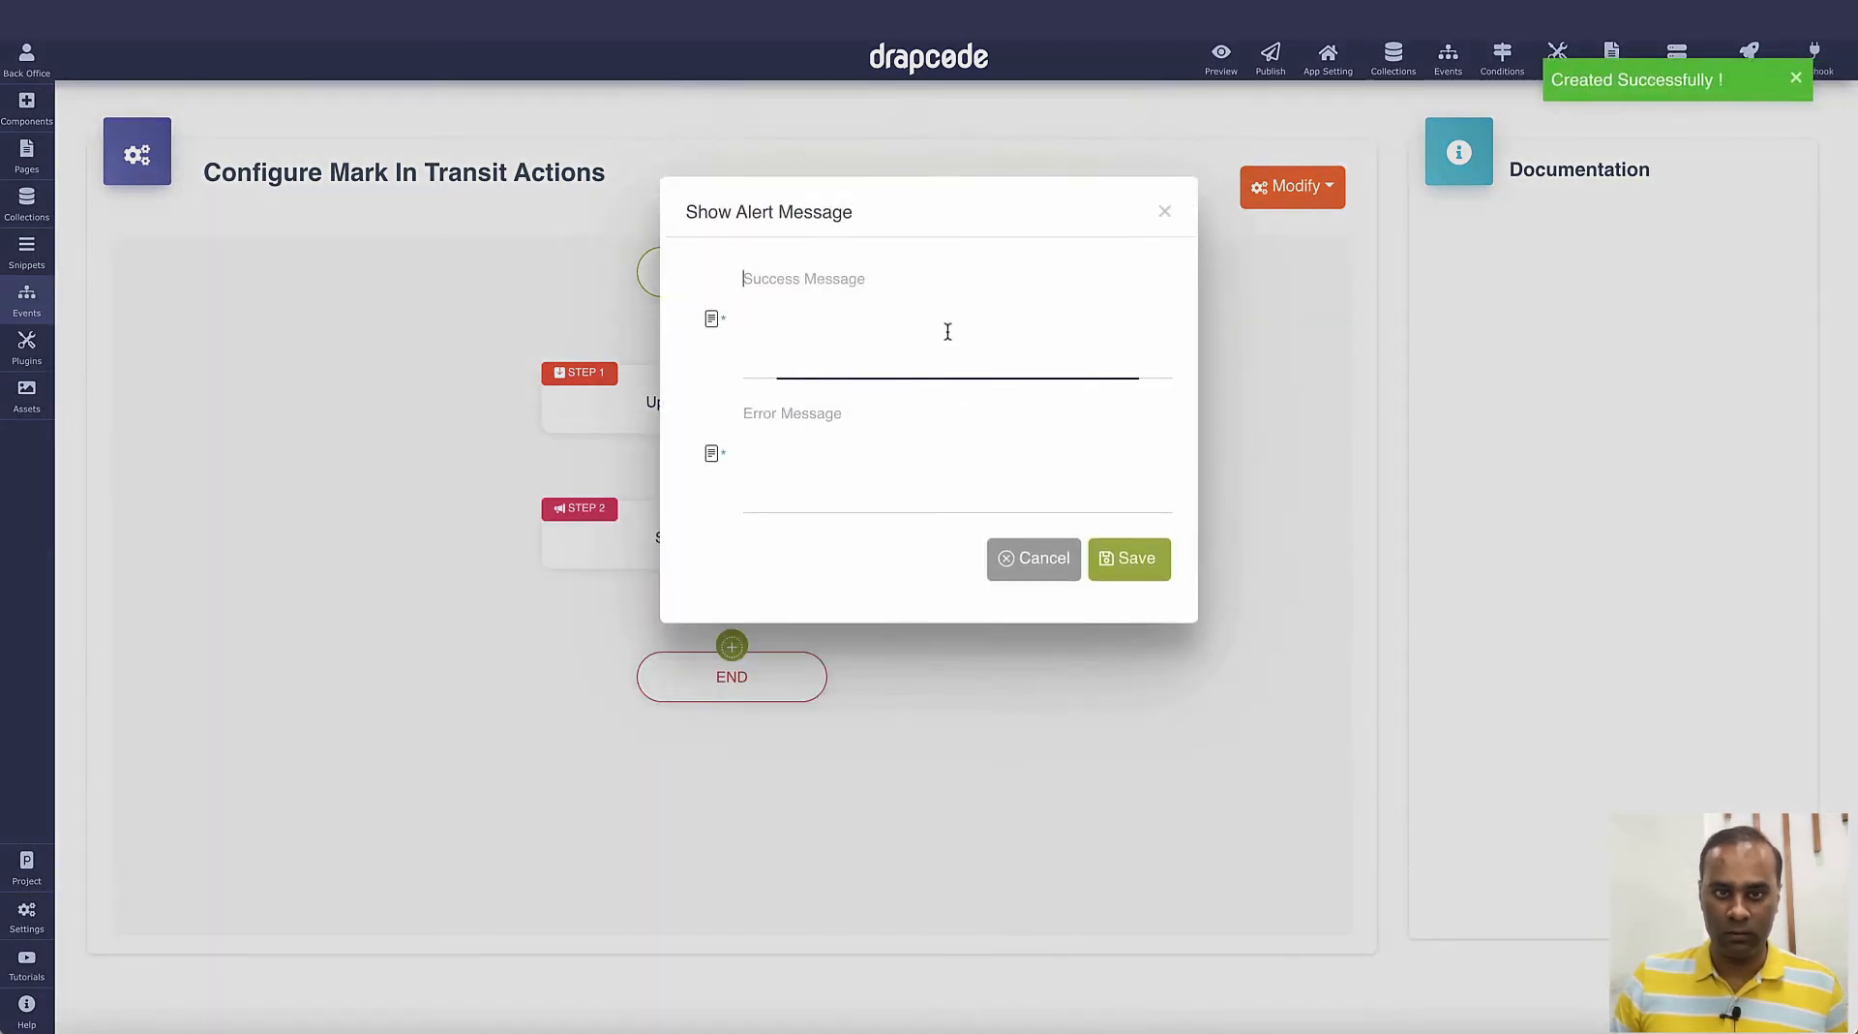
{"action": "type", "text": "Marked In"}
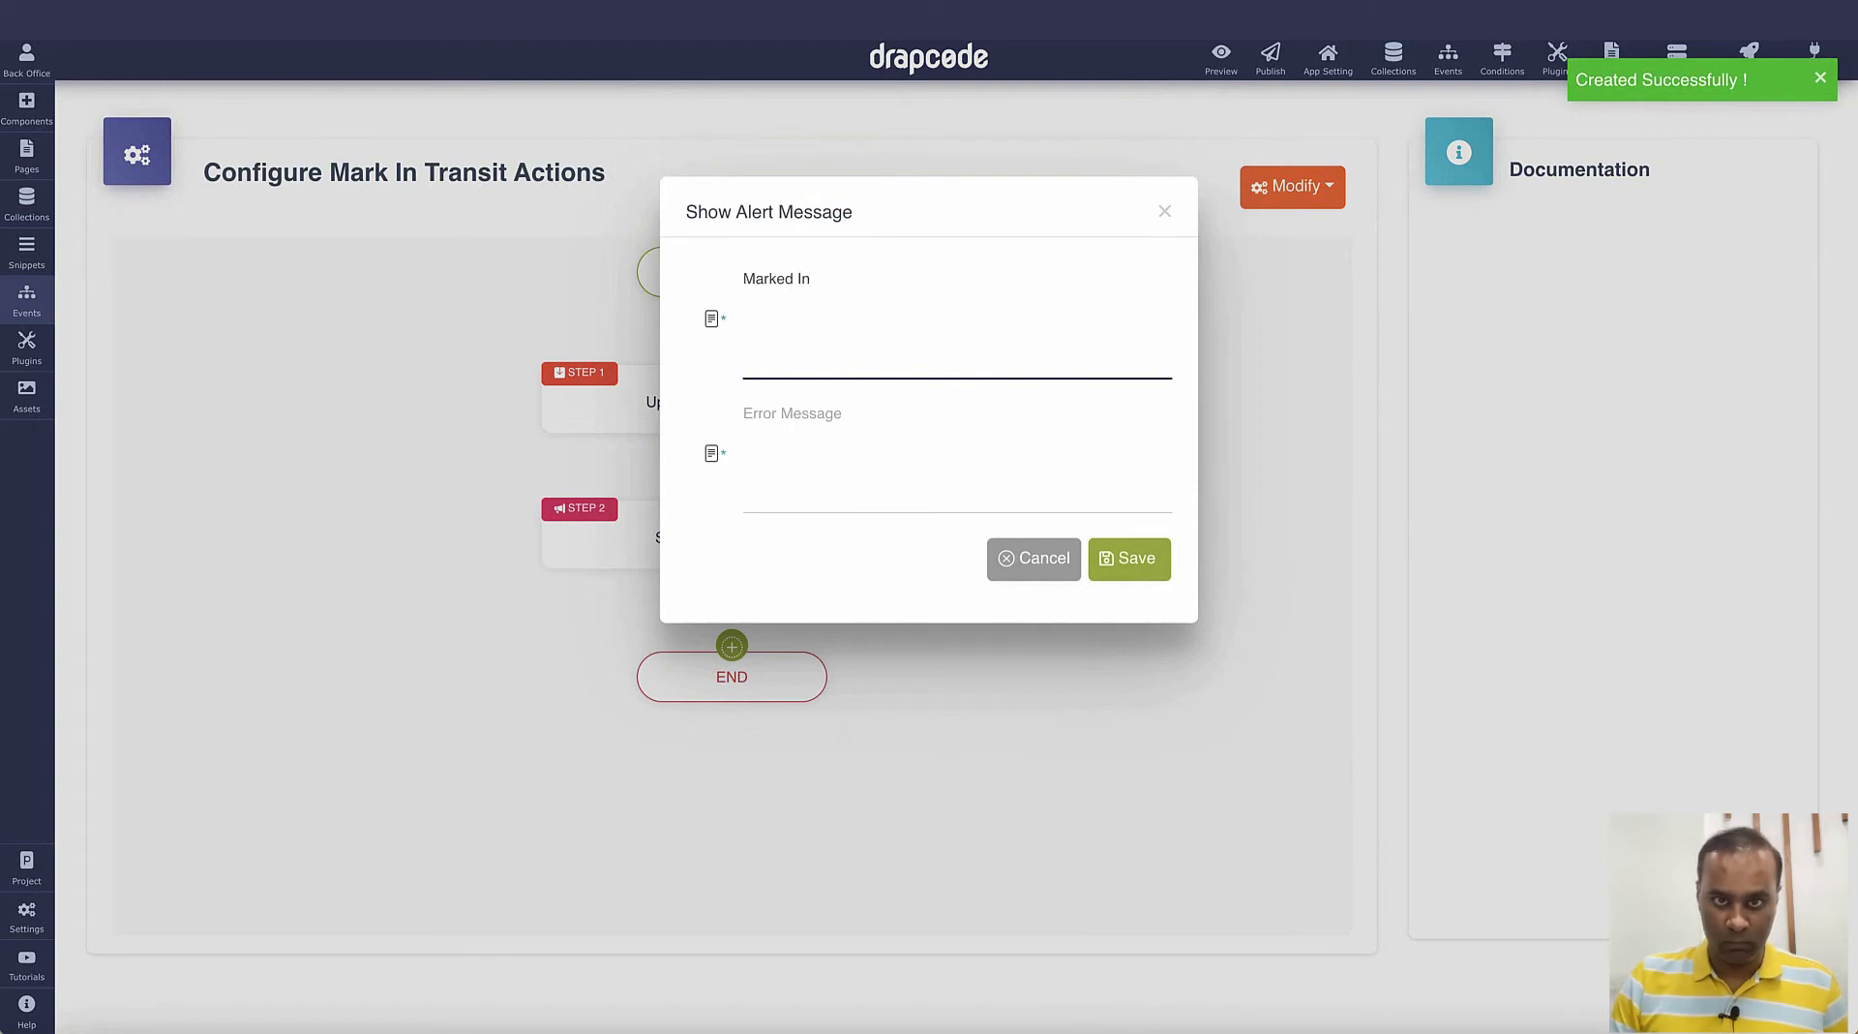
{"action": "type", "text": " Transit"}
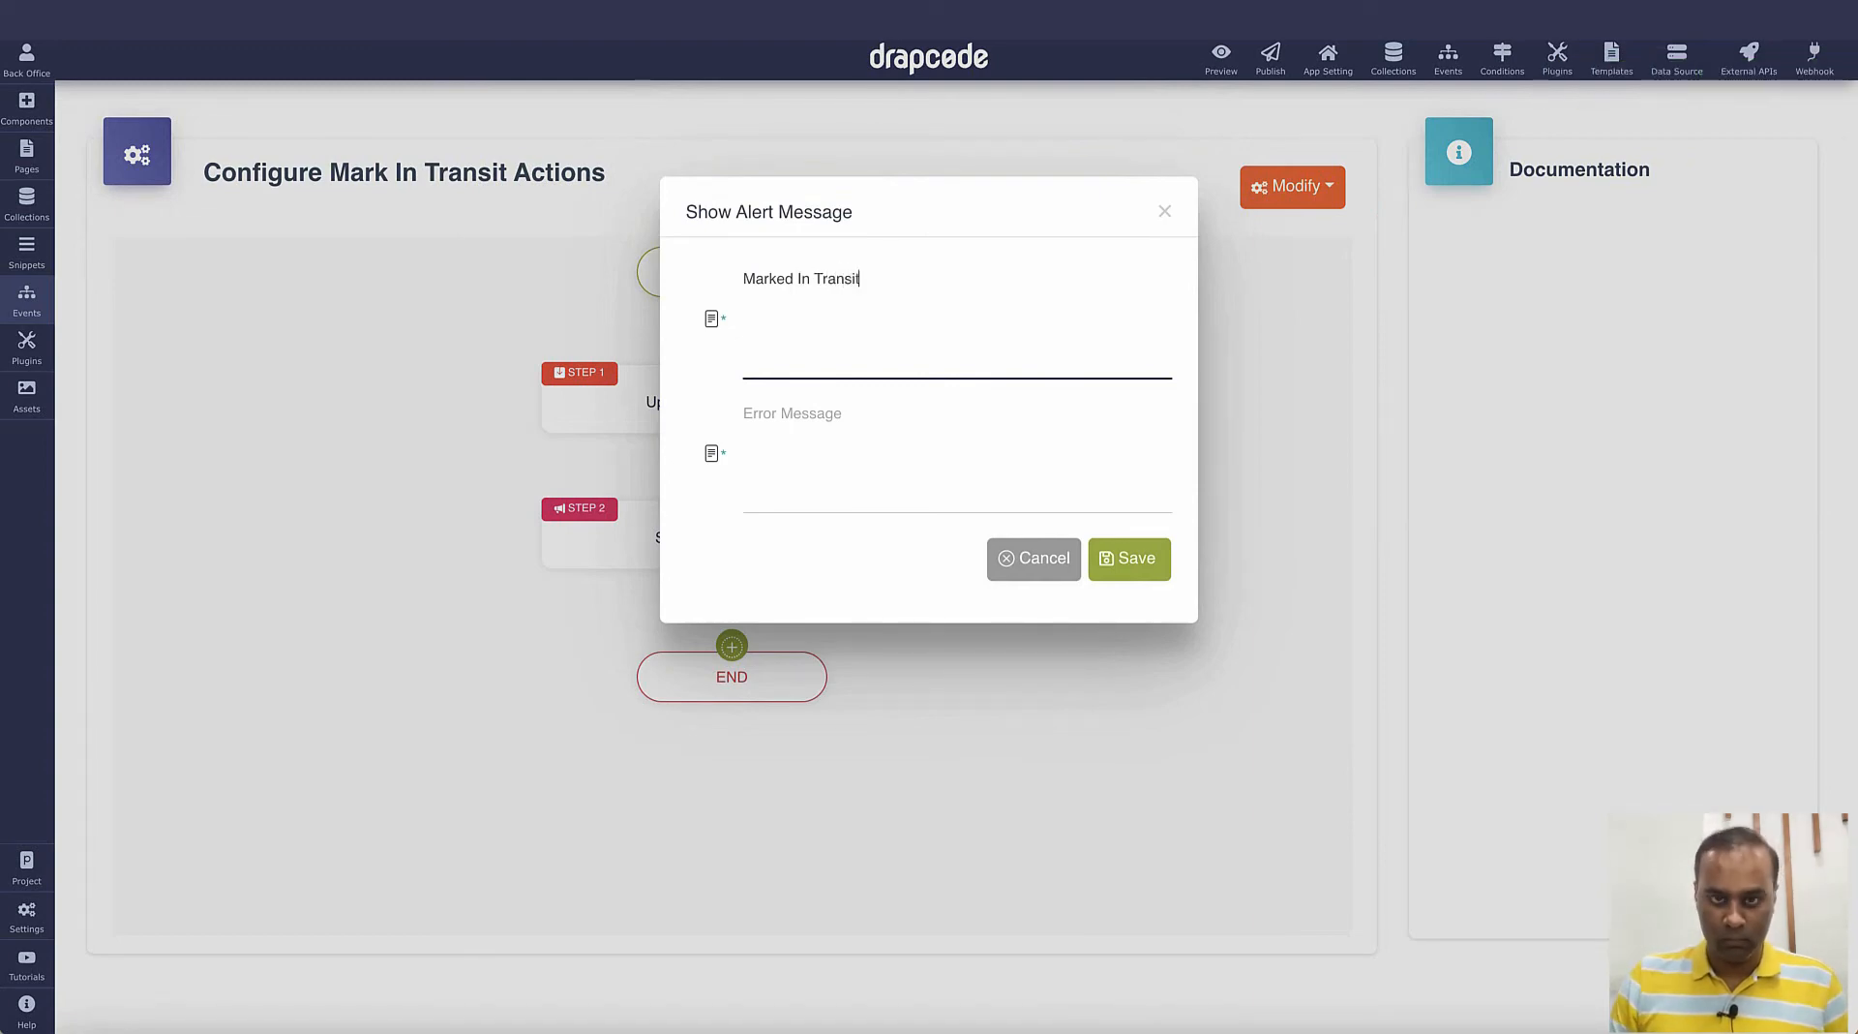
{"action": "left_click", "coordinate": [1027, 446]}
{"action": "type", "text": "Fa"}
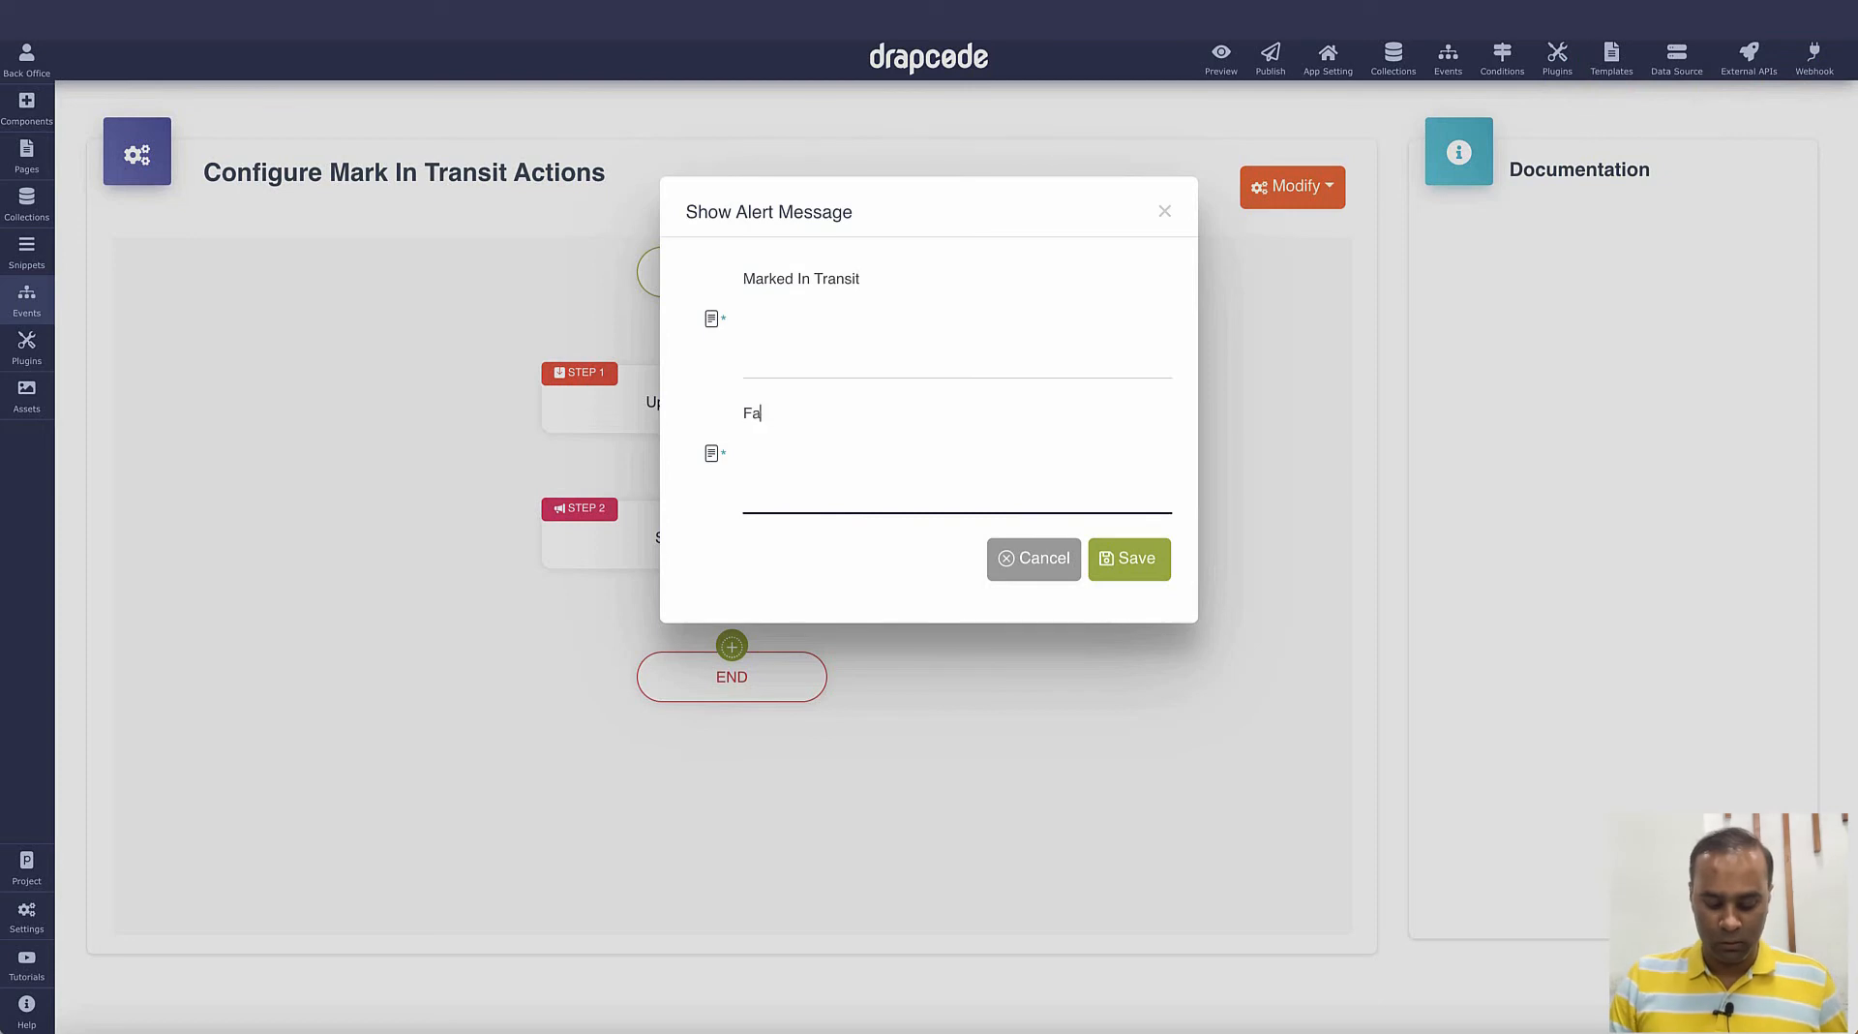
{"action": "key", "text": "BackSpace"}
{"action": "type", "text": "Error"}
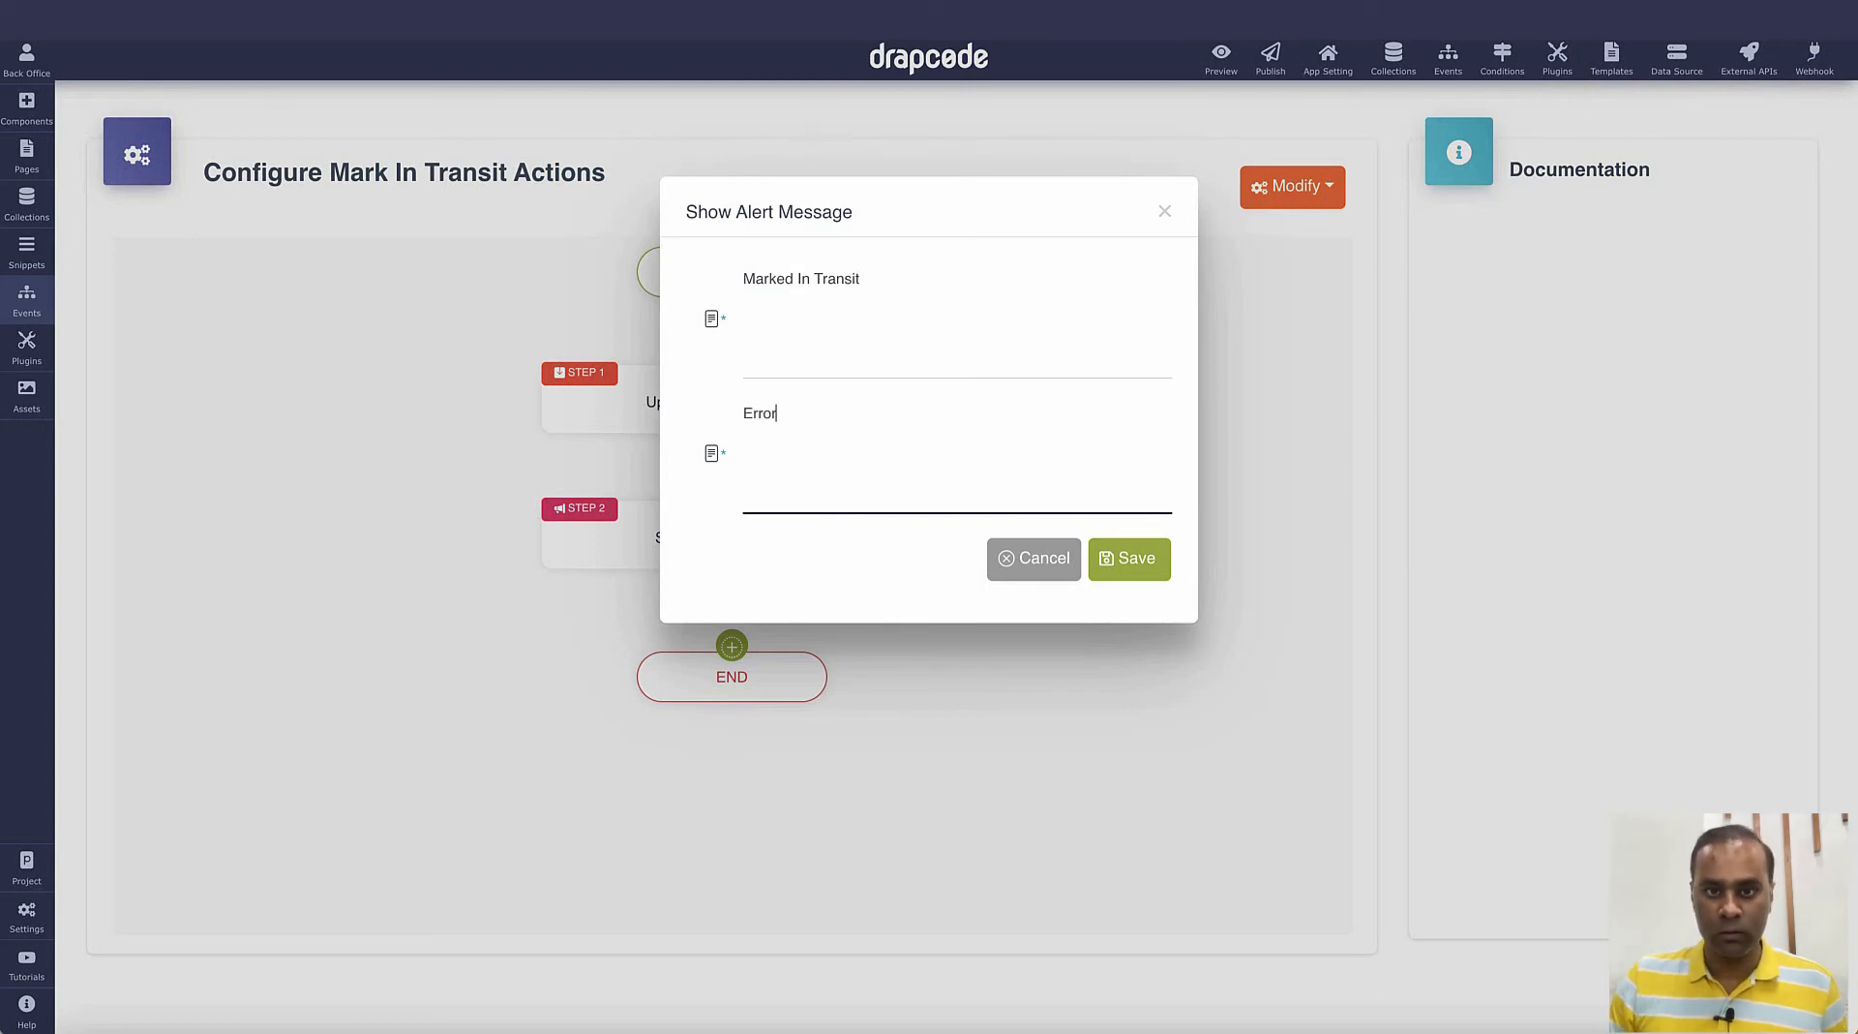
{"action": "left_click", "coordinate": [1103, 555]}
- Add a Refresh Section action for the Home page's Data Table (ID: is2i) to the In Transit event and save it
{"action": "left_click", "coordinate": [732, 646]}
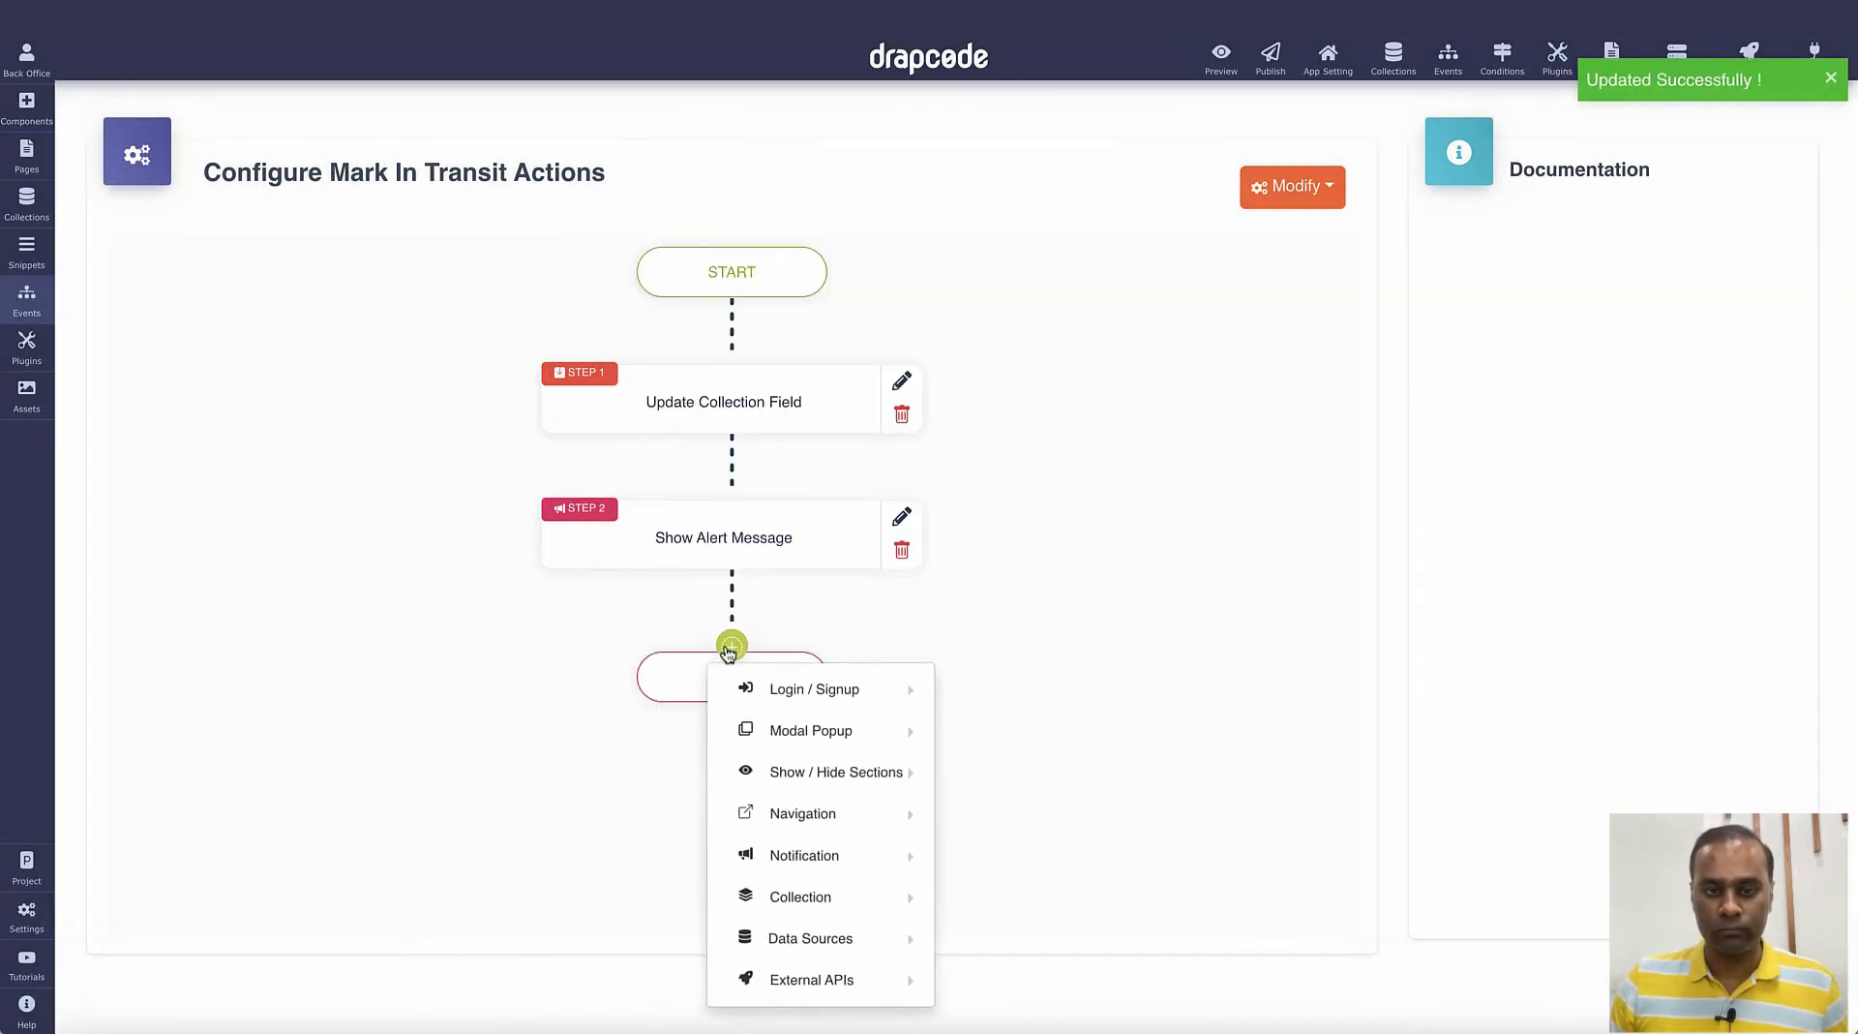
{"action": "mouse_move", "coordinate": [800, 815]}
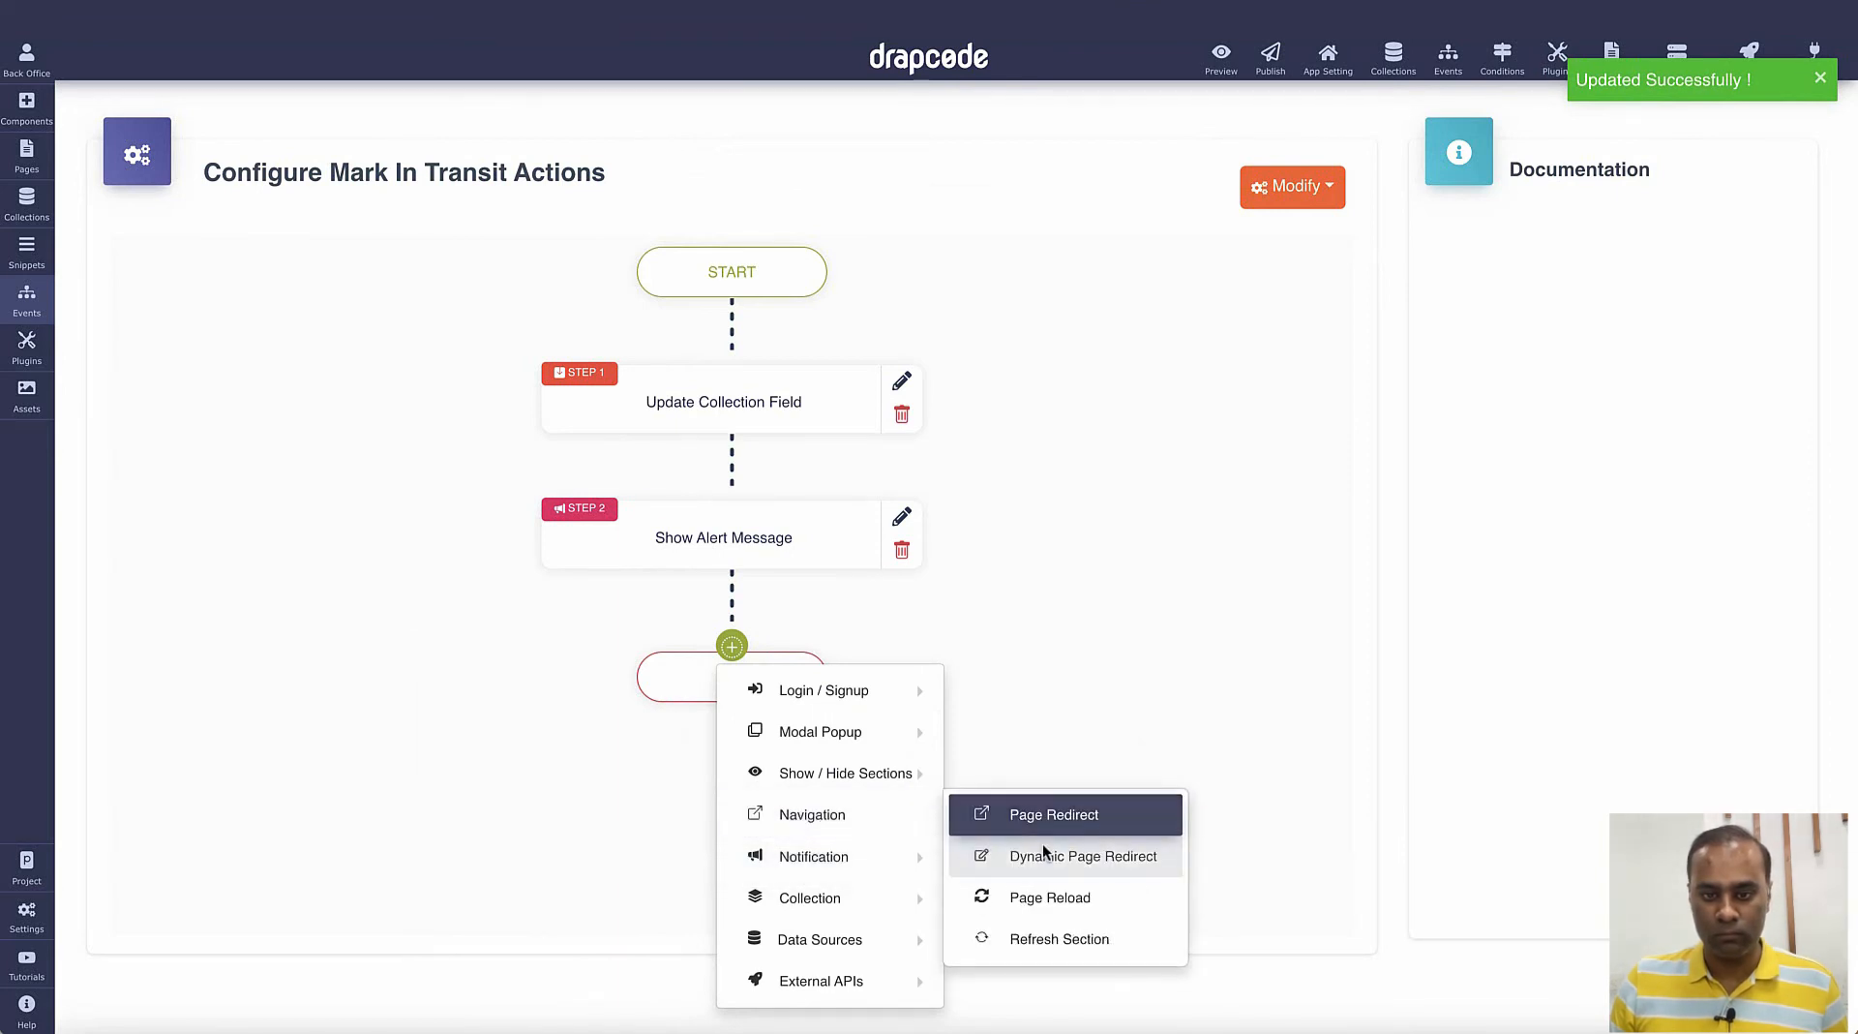
{"action": "left_click", "coordinate": [1057, 936]}
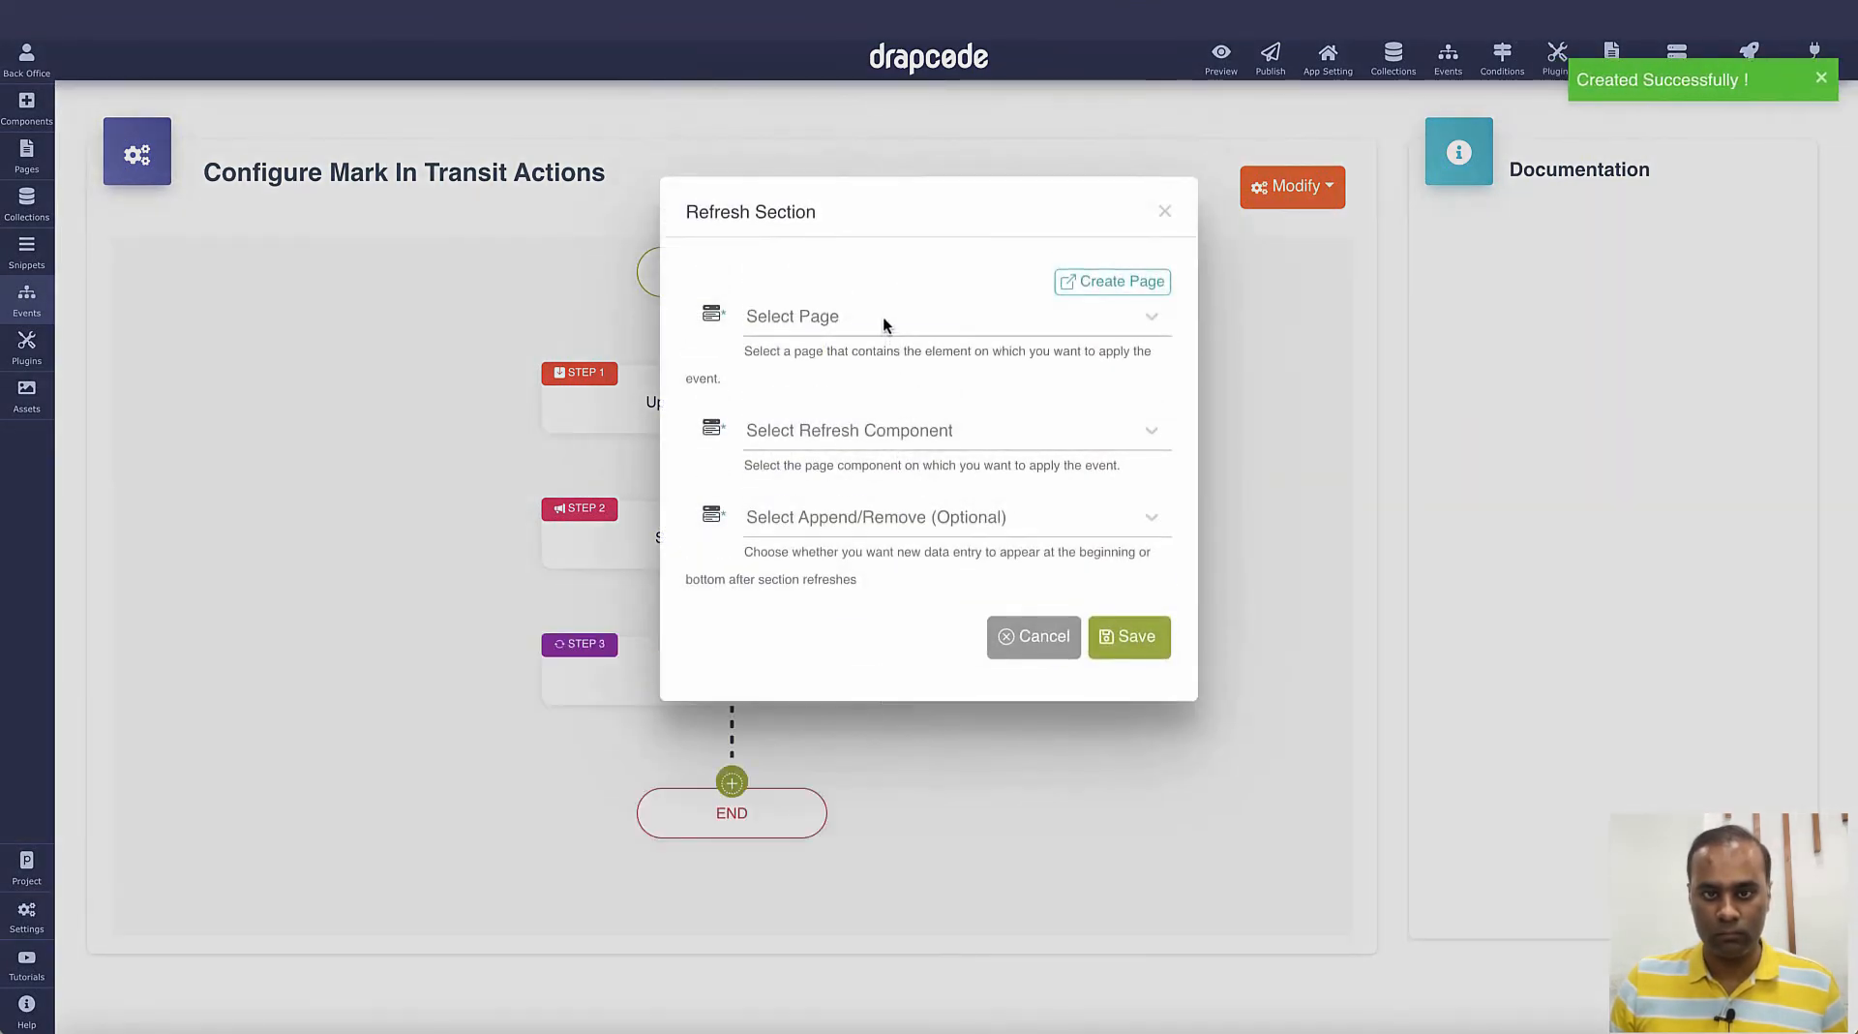
{"action": "left_click", "coordinate": [883, 317]}
{"action": "left_click", "coordinate": [877, 406]}
{"action": "left_click", "coordinate": [874, 429]}
{"action": "left_click", "coordinate": [877, 486]}
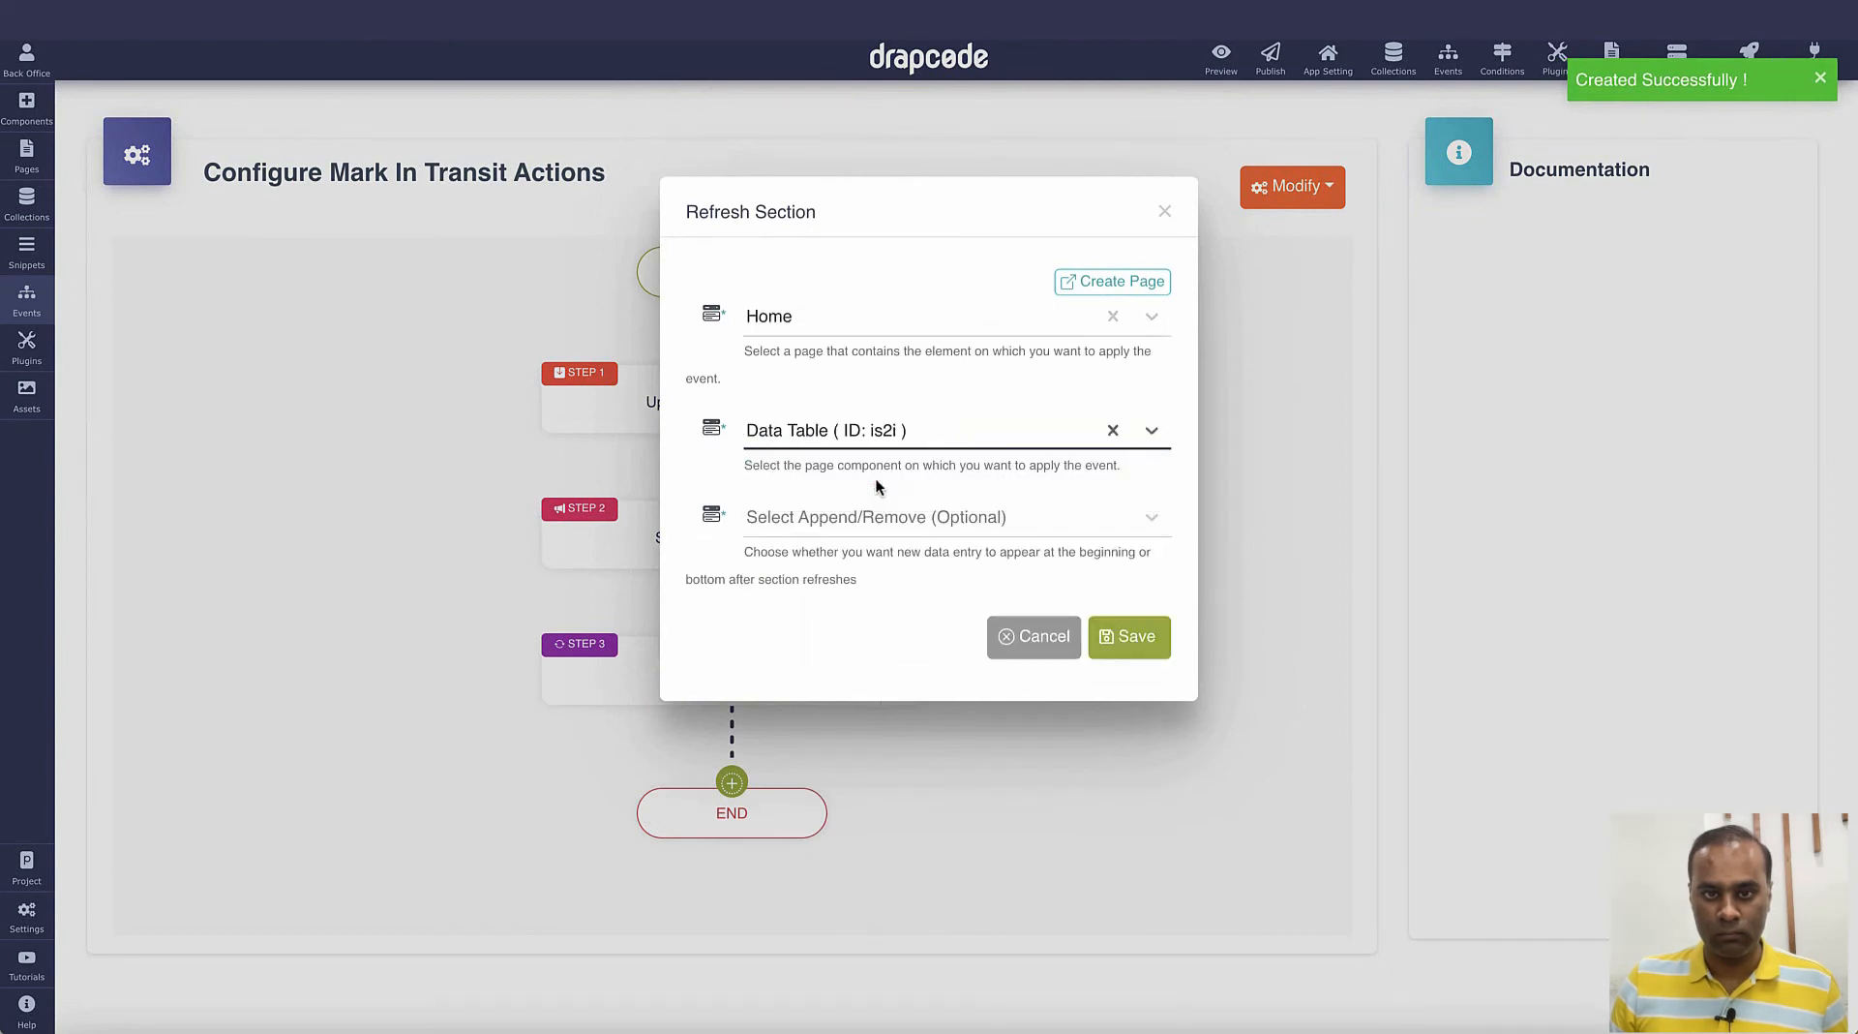
{"action": "left_click", "coordinate": [1144, 642]}
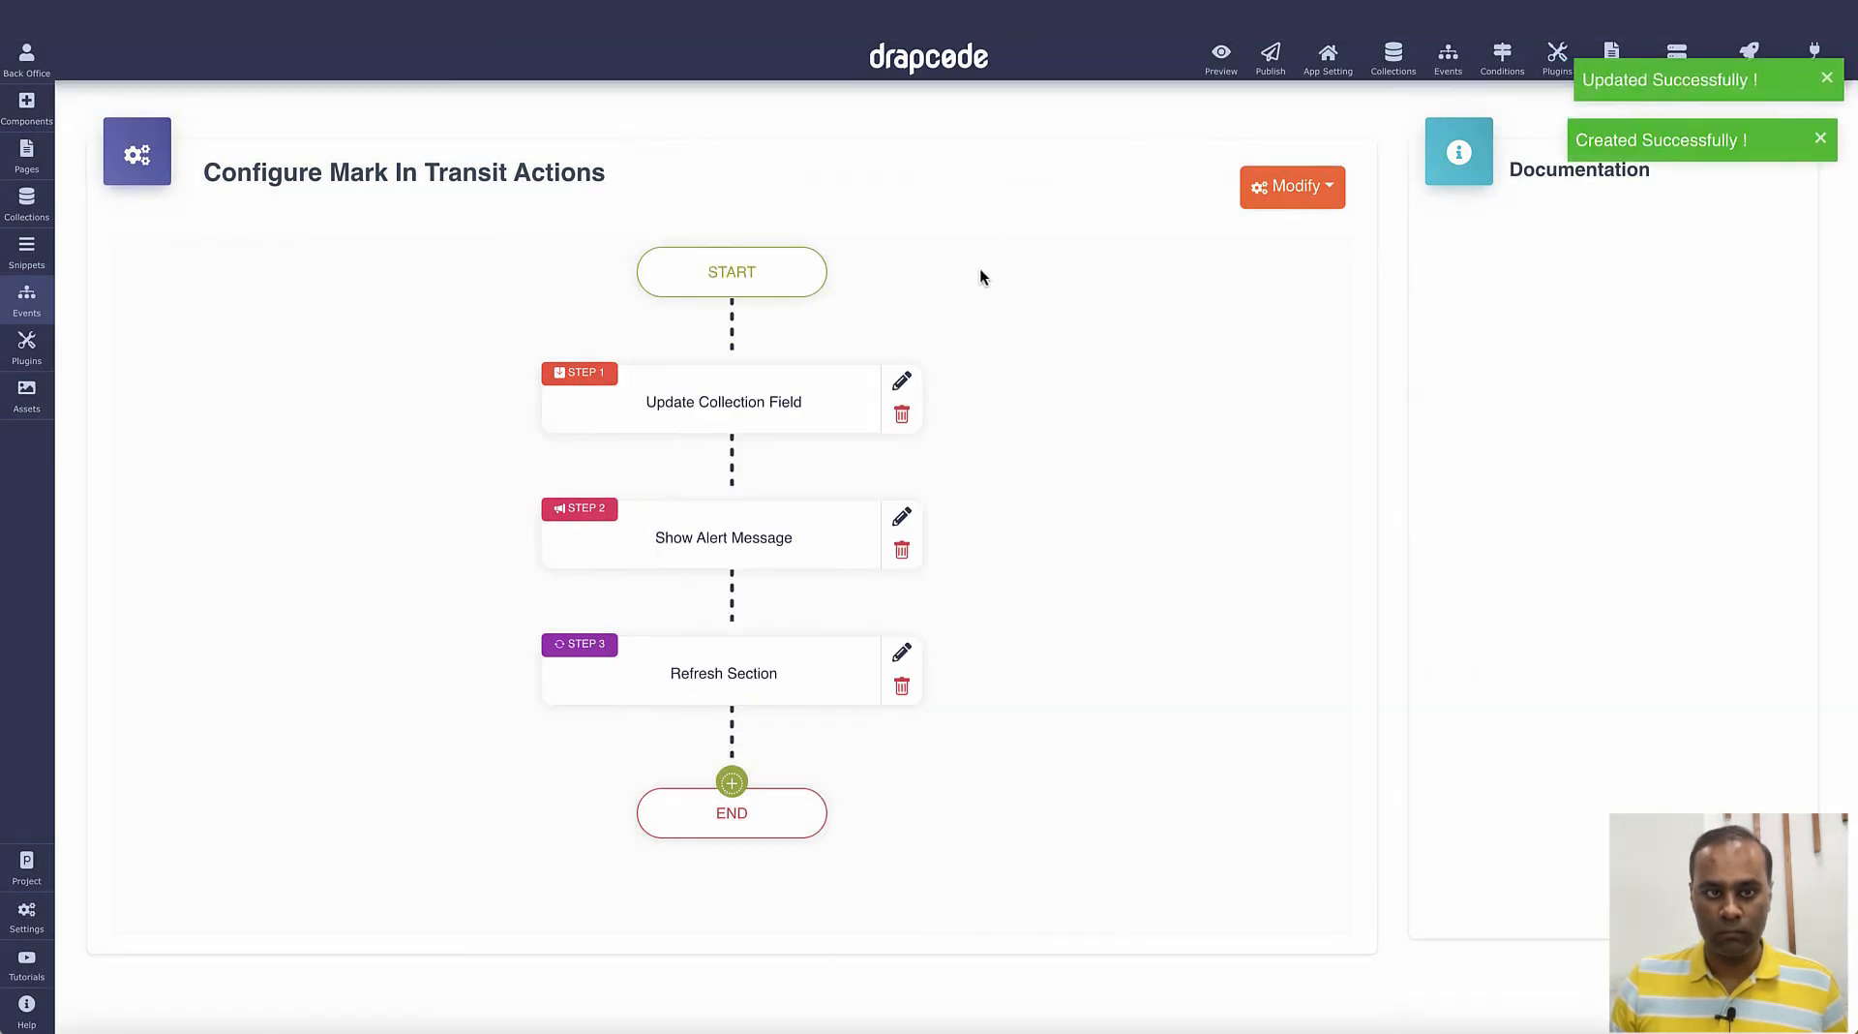
- Create a new event named Mark Cancelled
{"action": "left_click", "coordinate": [26, 296]}
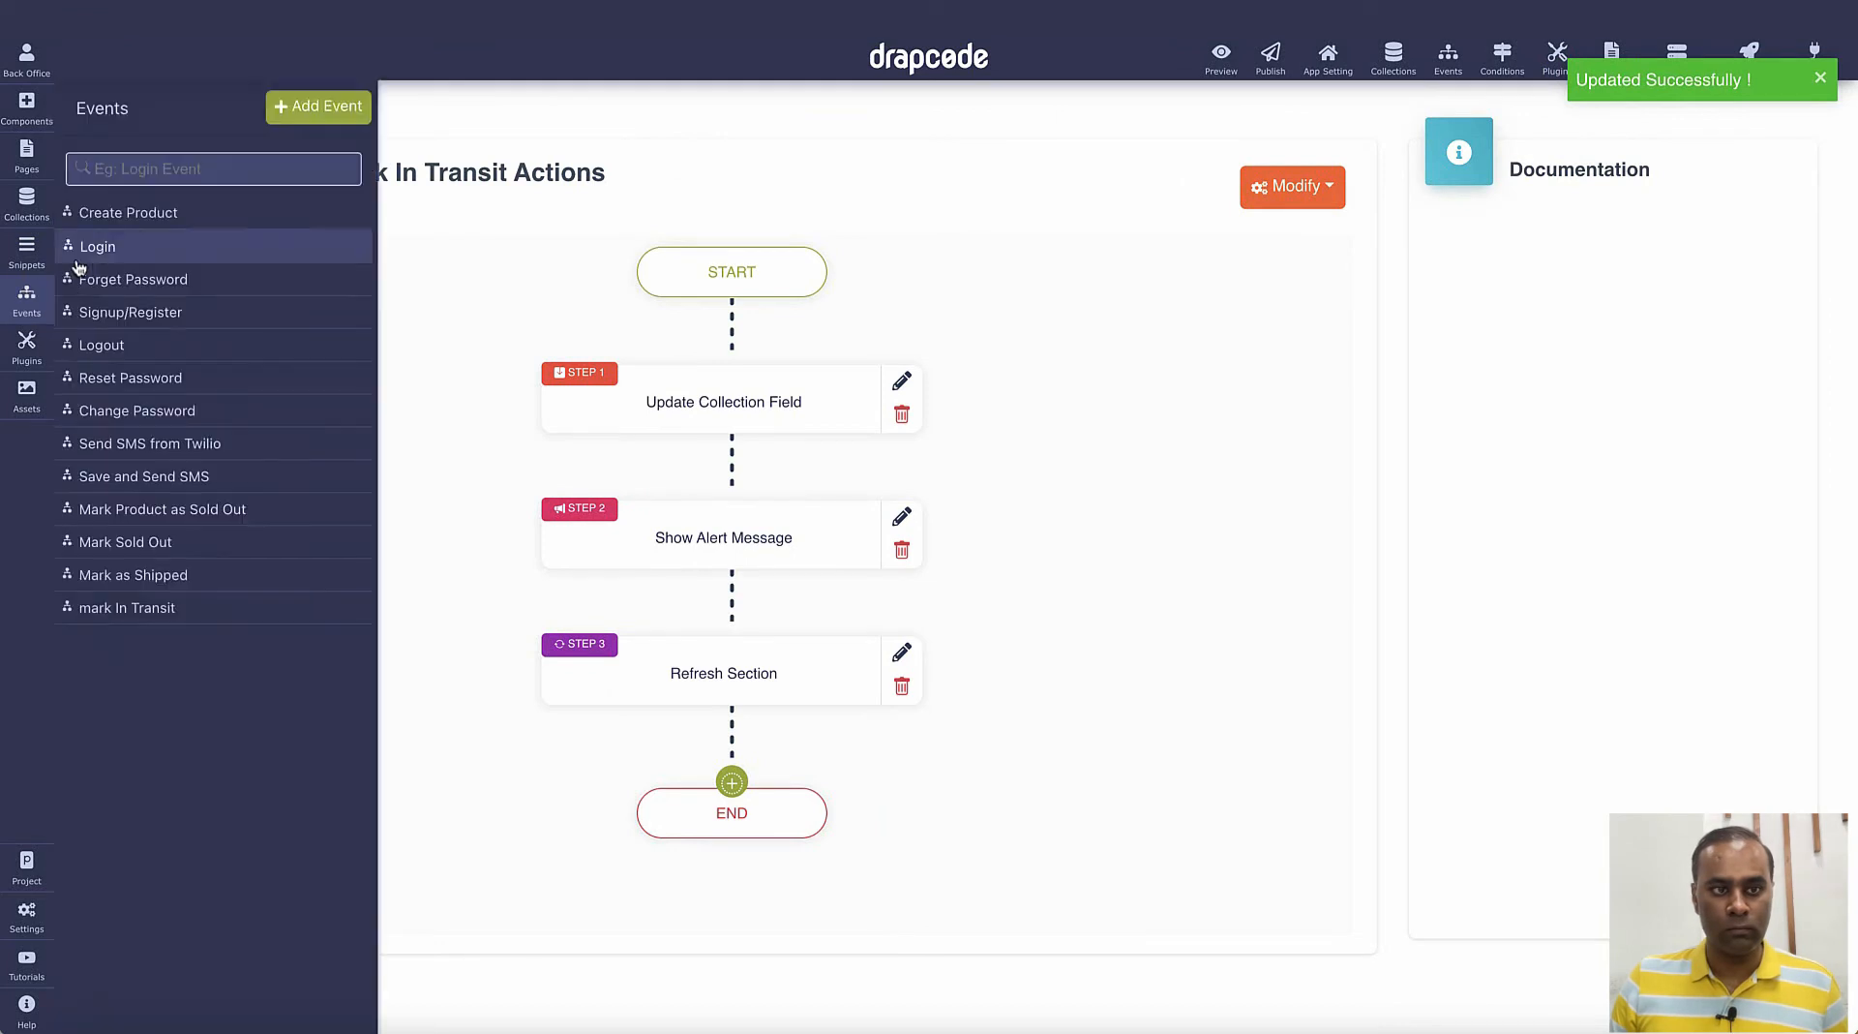
{"action": "left_click", "coordinate": [319, 105]}
{"action": "left_click", "coordinate": [629, 263]}
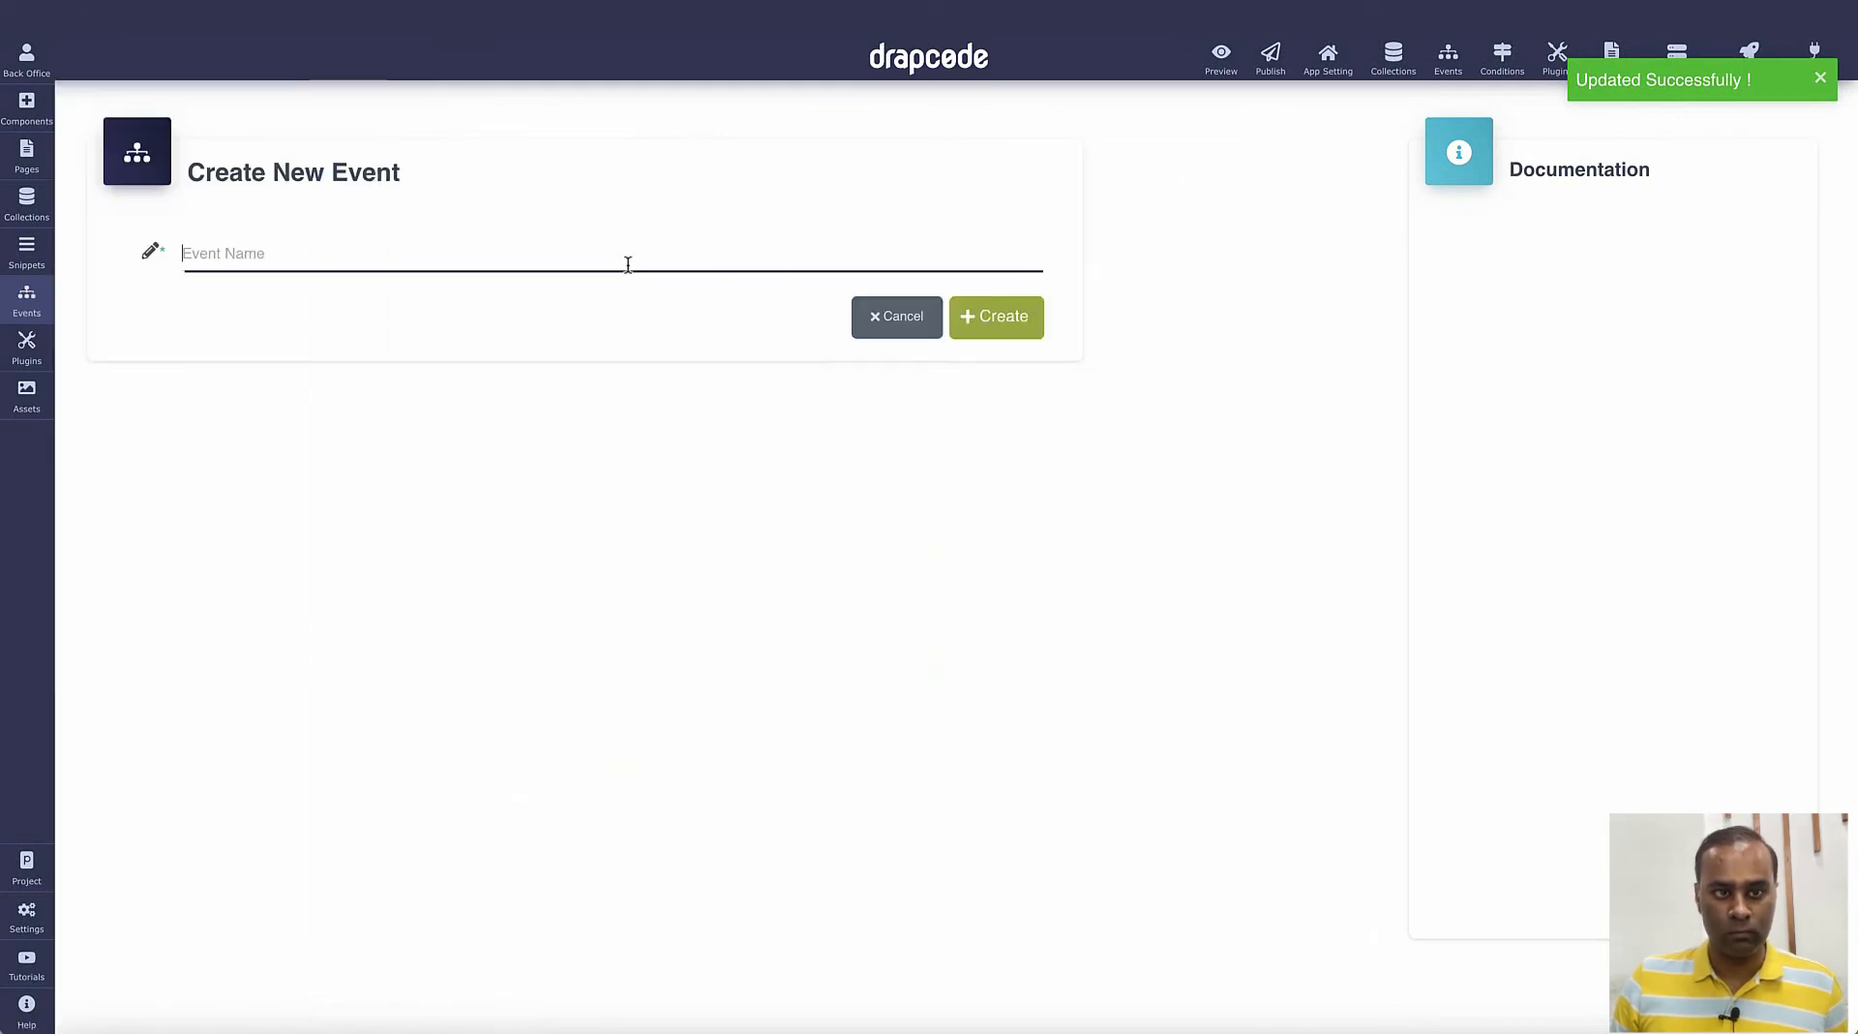
{"action": "type", "text": "Mark Cance"}
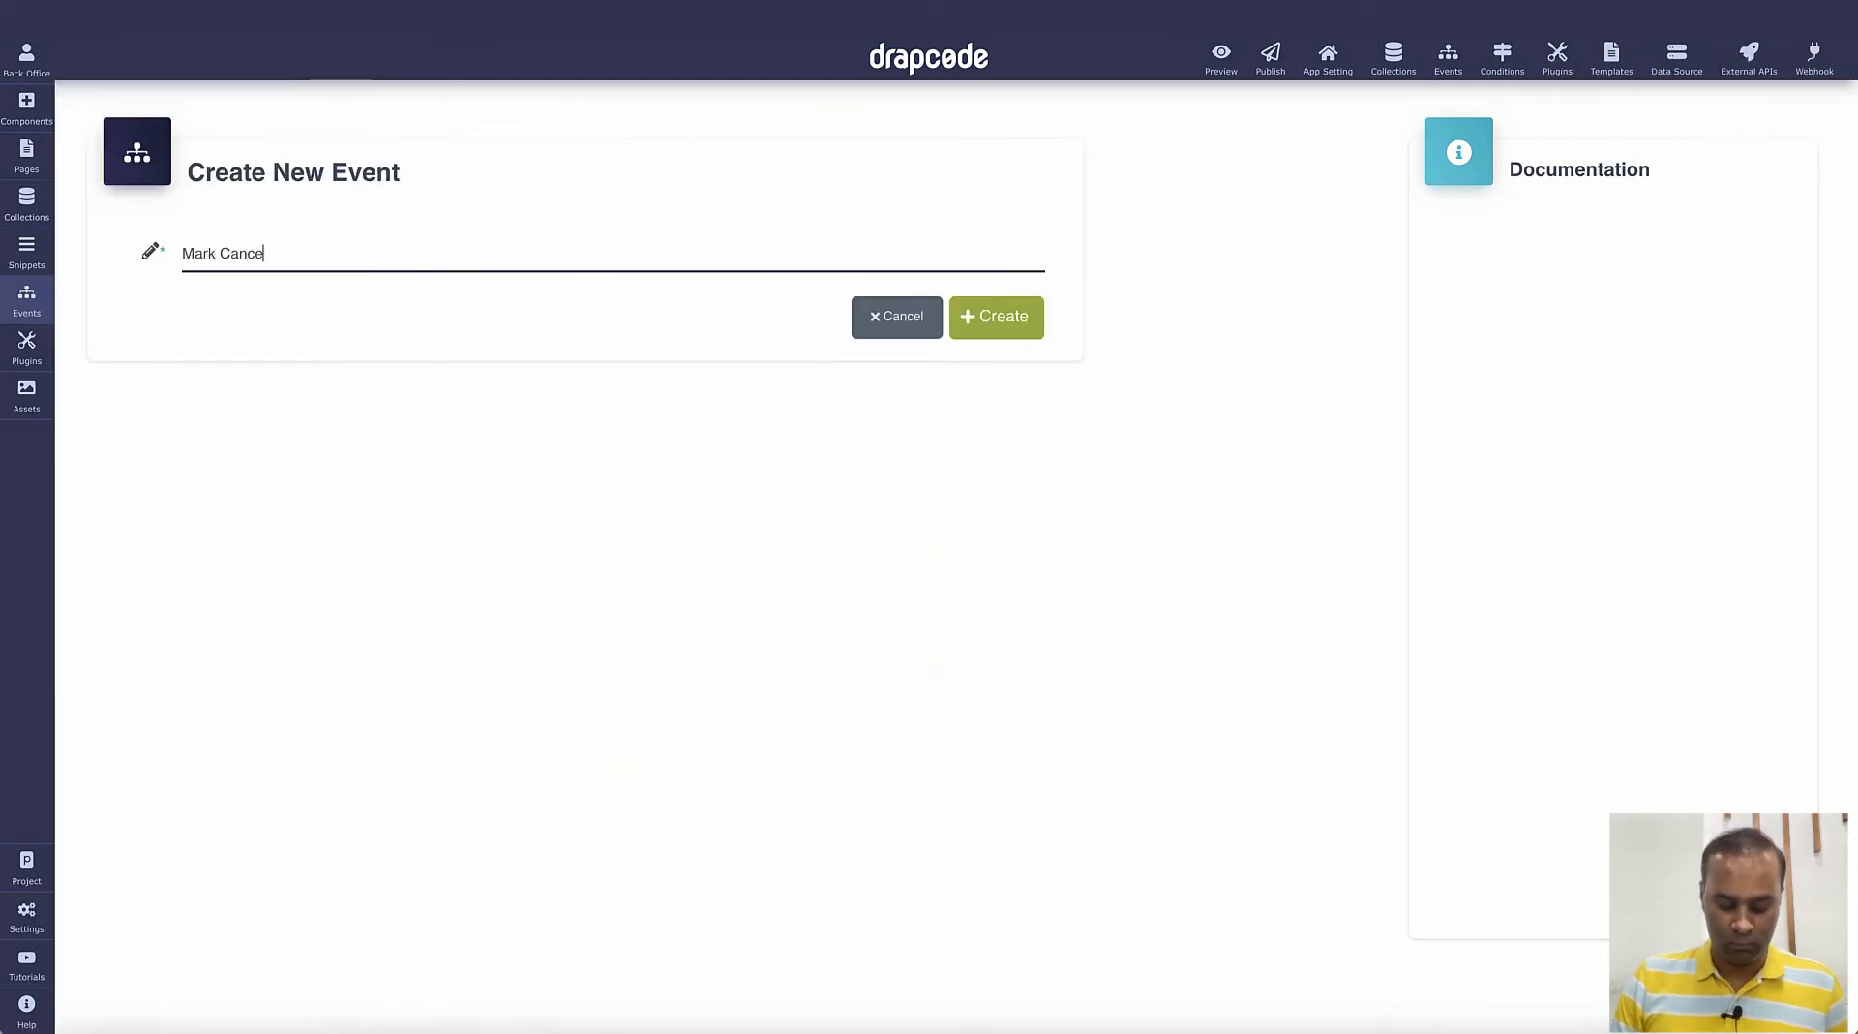
{"action": "type", "text": "lled"}
{"action": "left_click", "coordinate": [979, 320]}
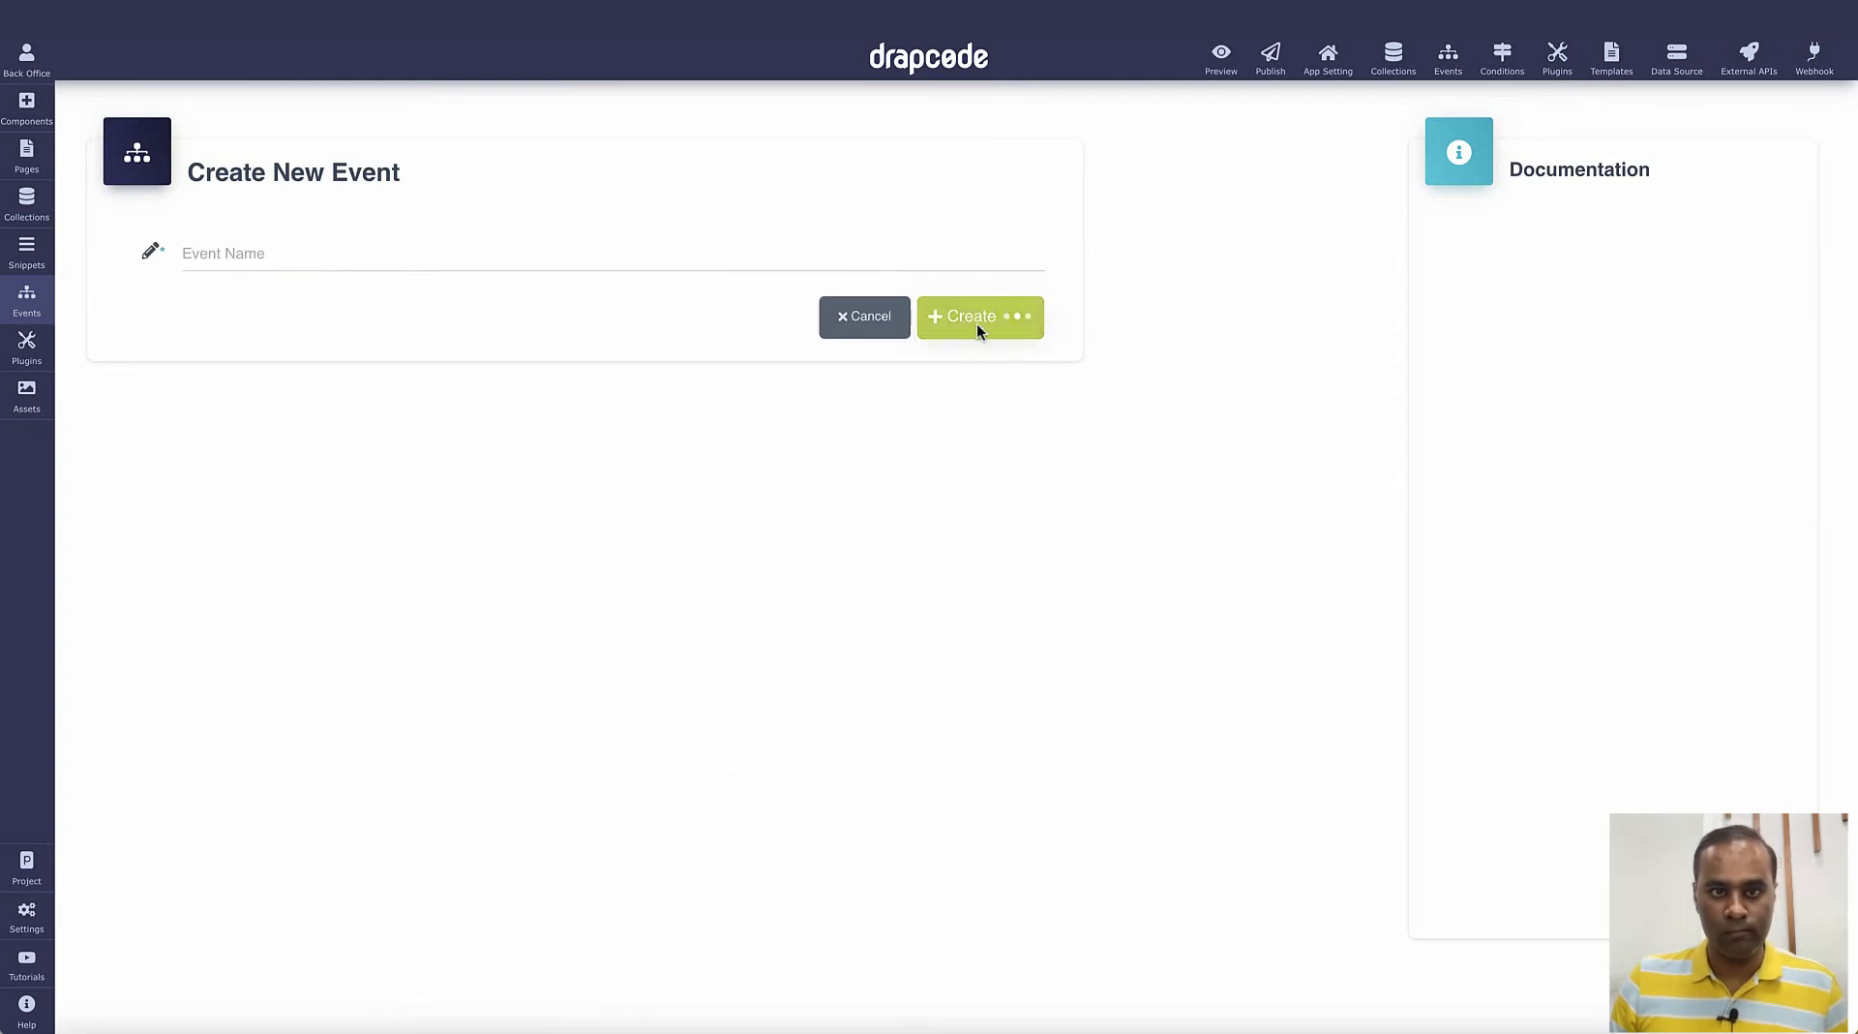
- Add an Update Collection Field action to the Mark Cancelled event for the Product collection, updating By Collection UUID
{"action": "left_click", "coordinate": [732, 374]}
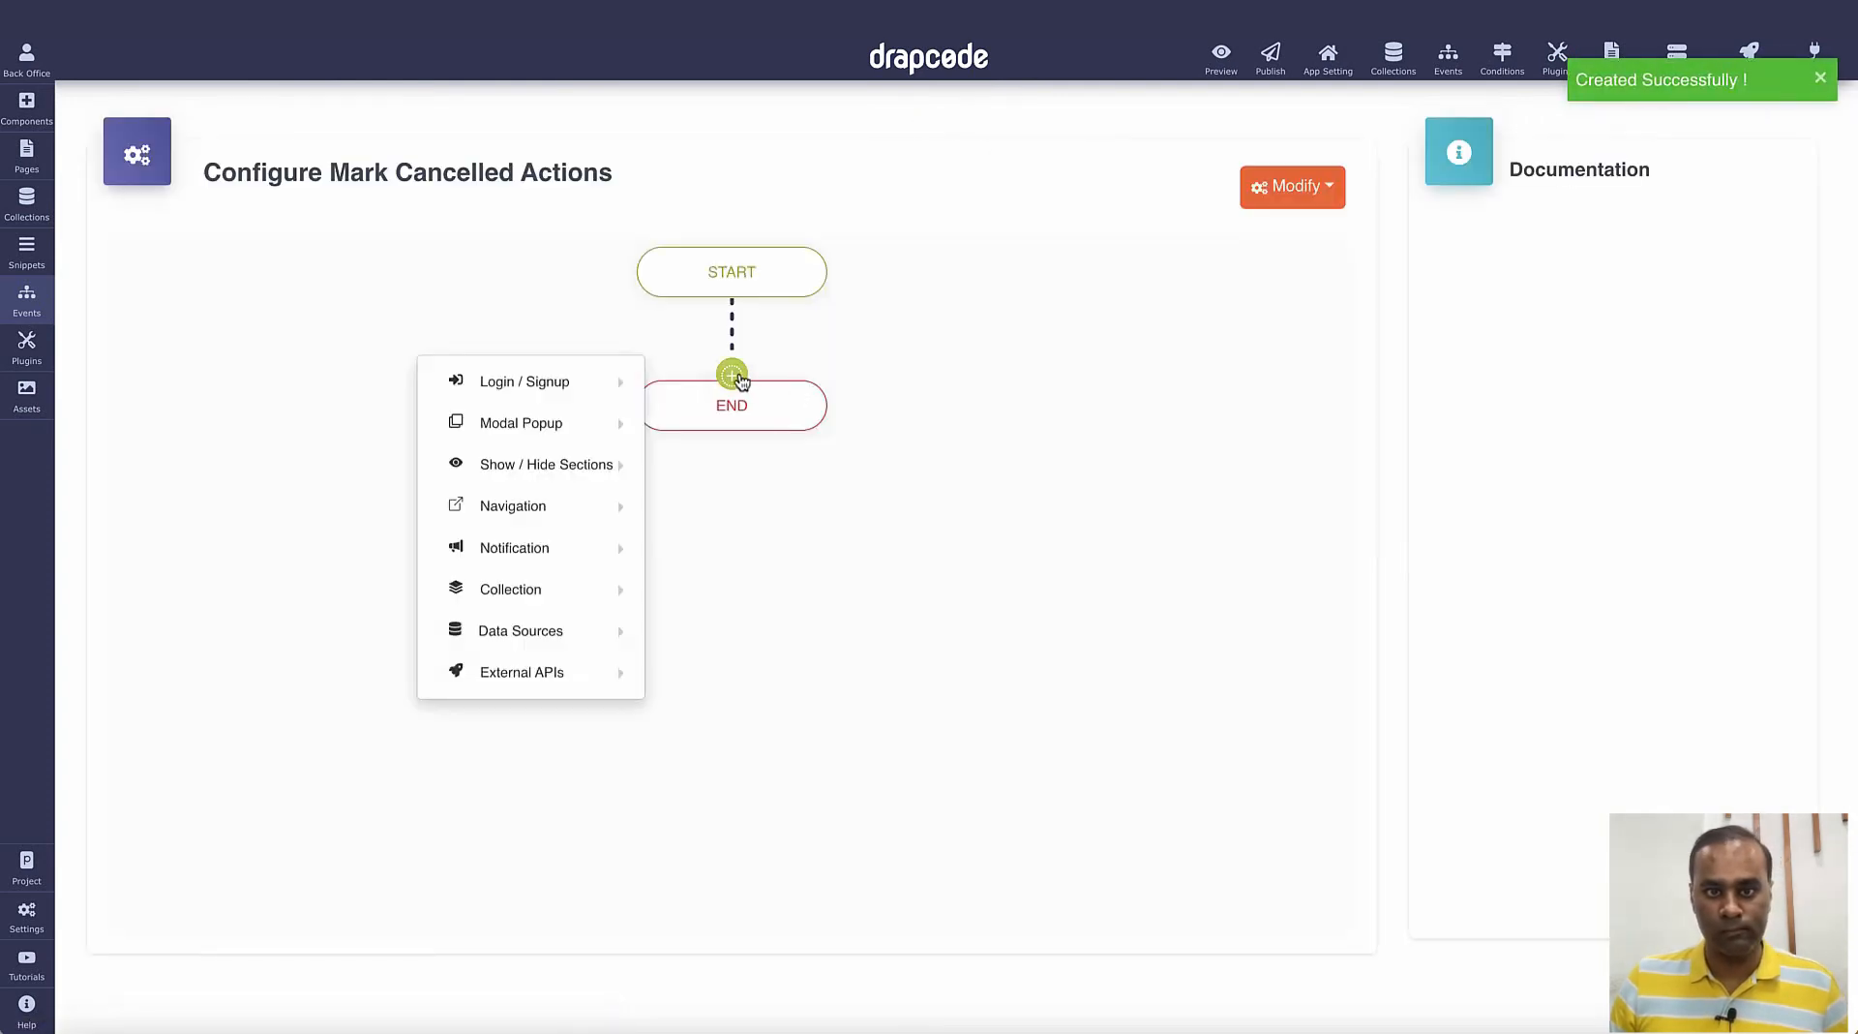
{"action": "mouse_move", "coordinate": [786, 544]}
{"action": "mouse_move", "coordinate": [931, 624]}
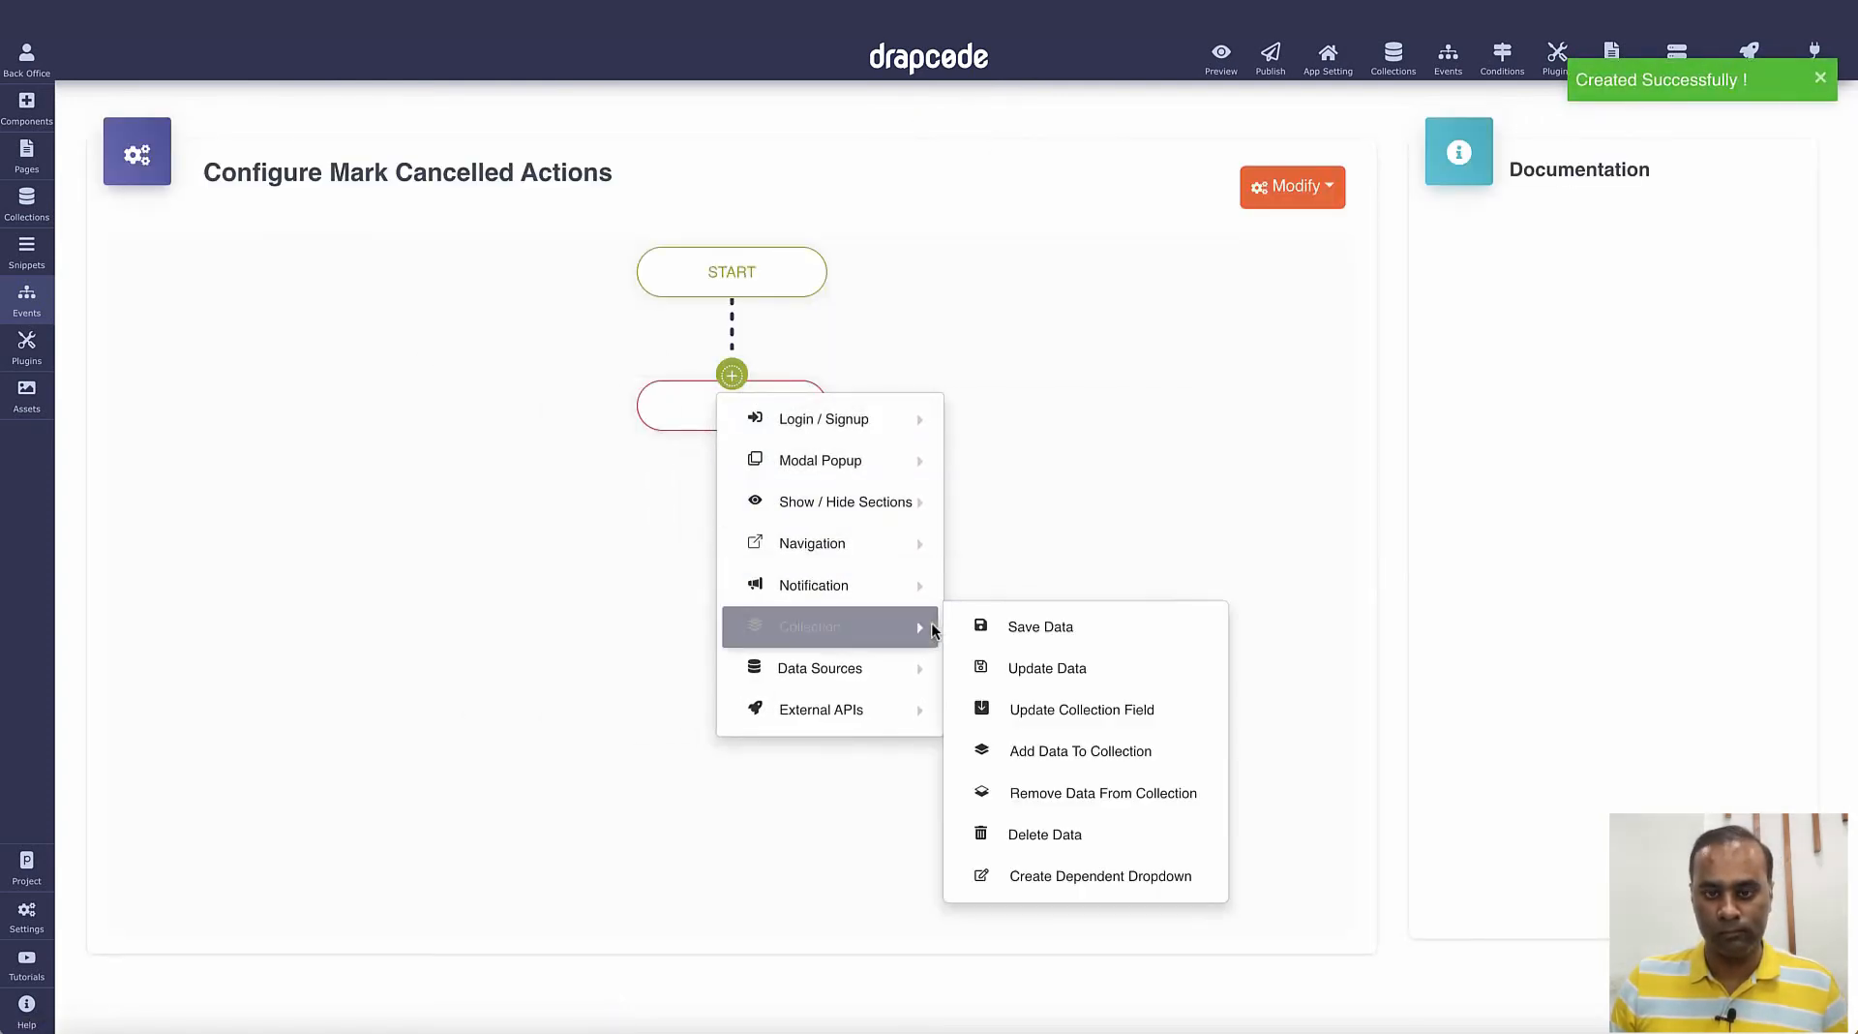
{"action": "left_click", "coordinate": [1074, 710]}
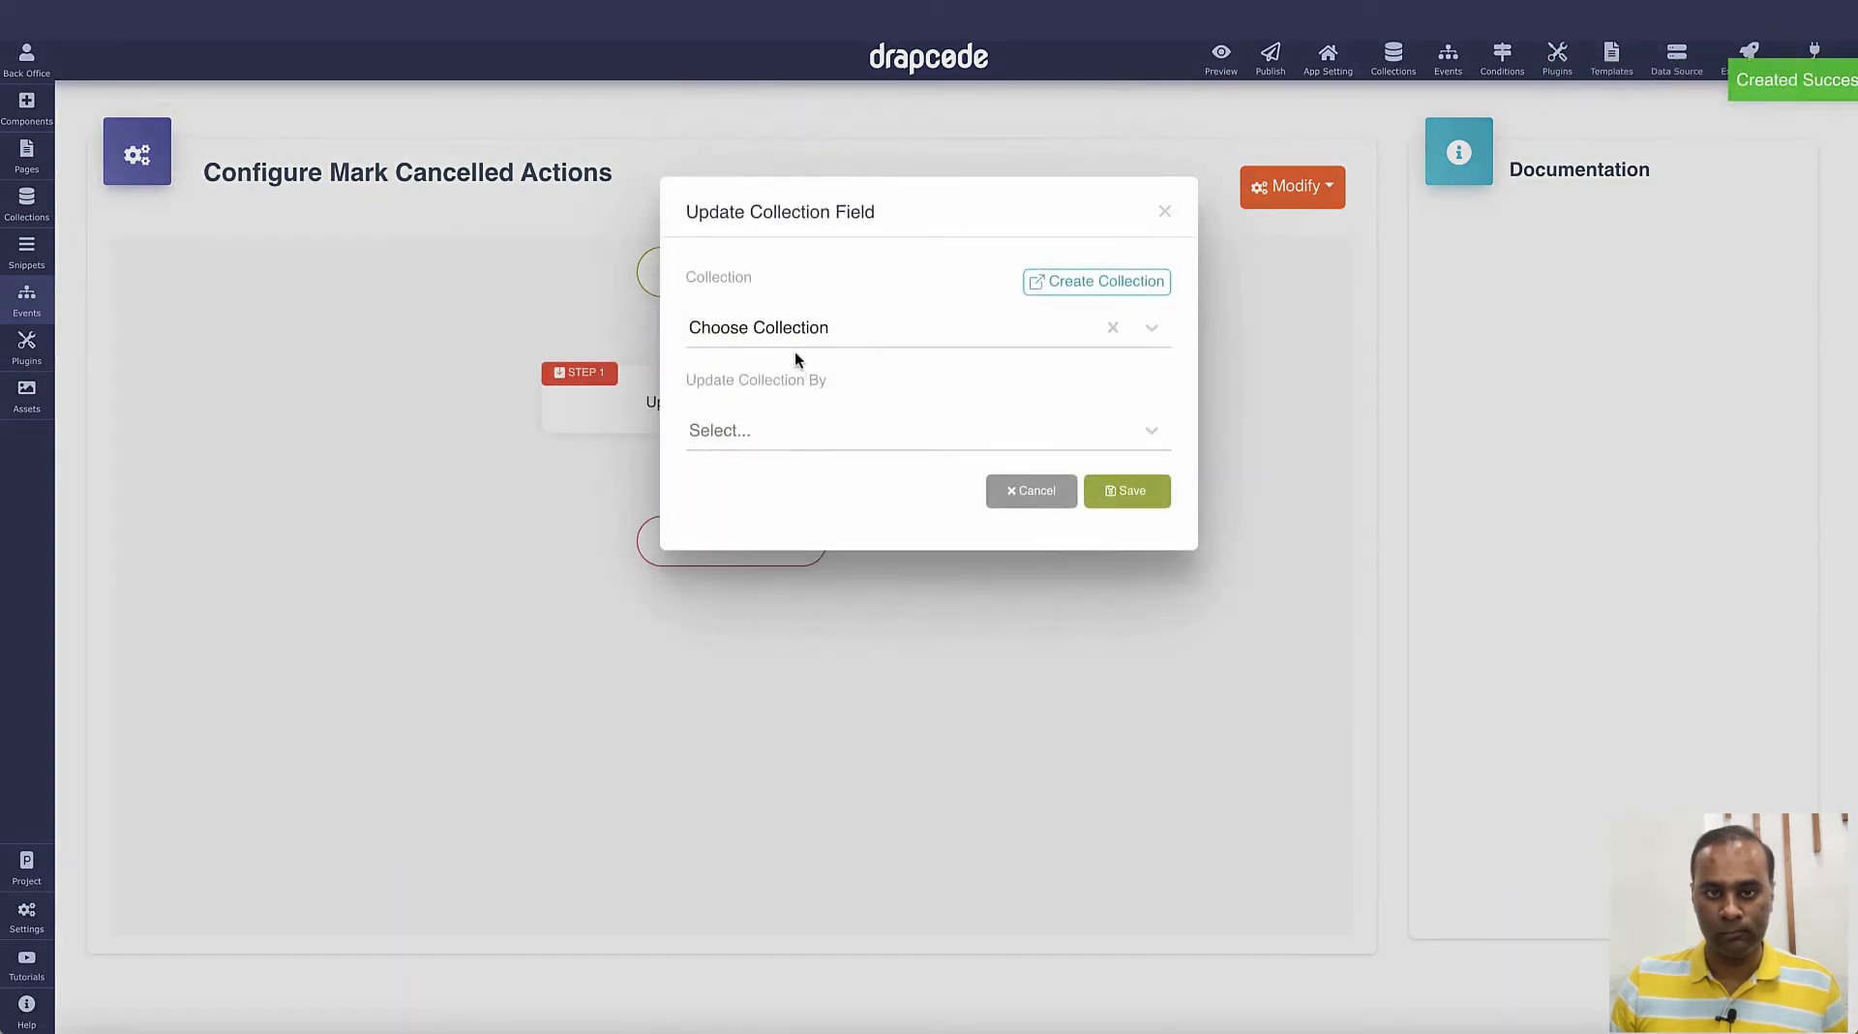
{"action": "left_click", "coordinate": [796, 334]}
{"action": "left_click", "coordinate": [800, 410]}
{"action": "left_click", "coordinate": [813, 436]}
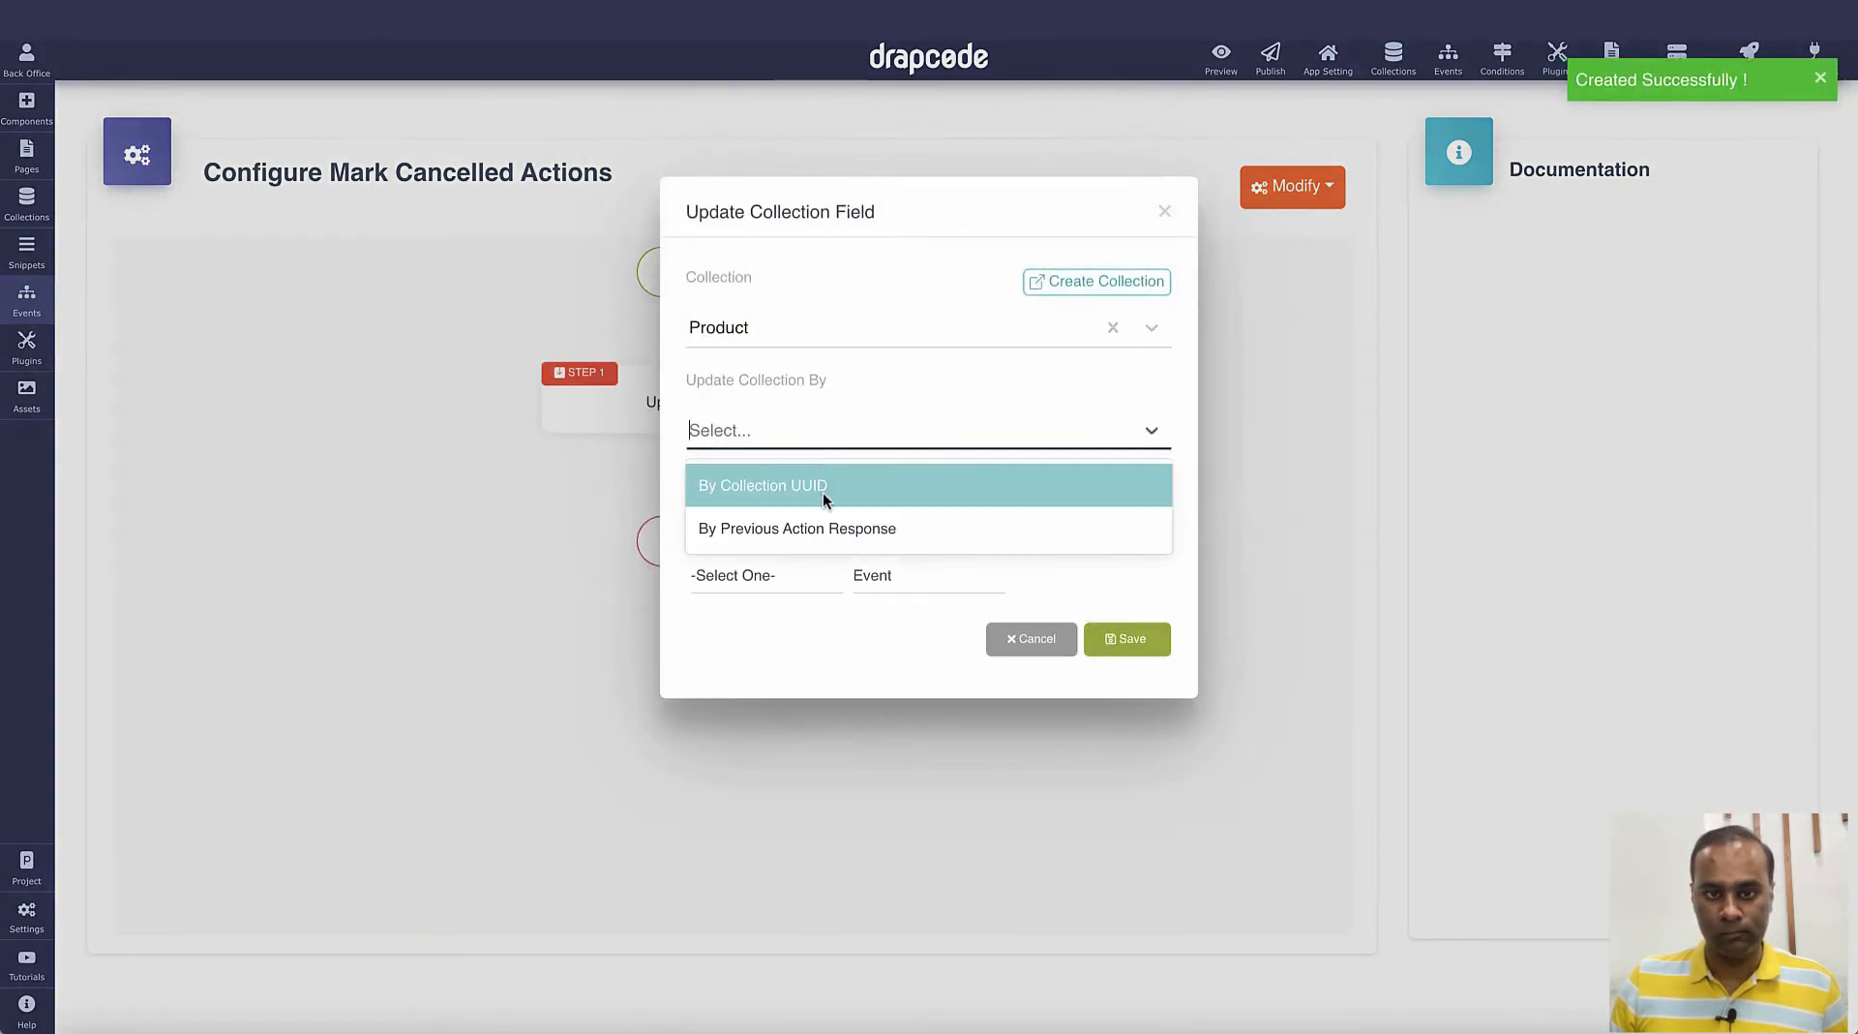
{"action": "left_click", "coordinate": [823, 489]}
- Map the Shipping Status field to the value Cancelled from Event and save the action
{"action": "left_click", "coordinate": [809, 578]}
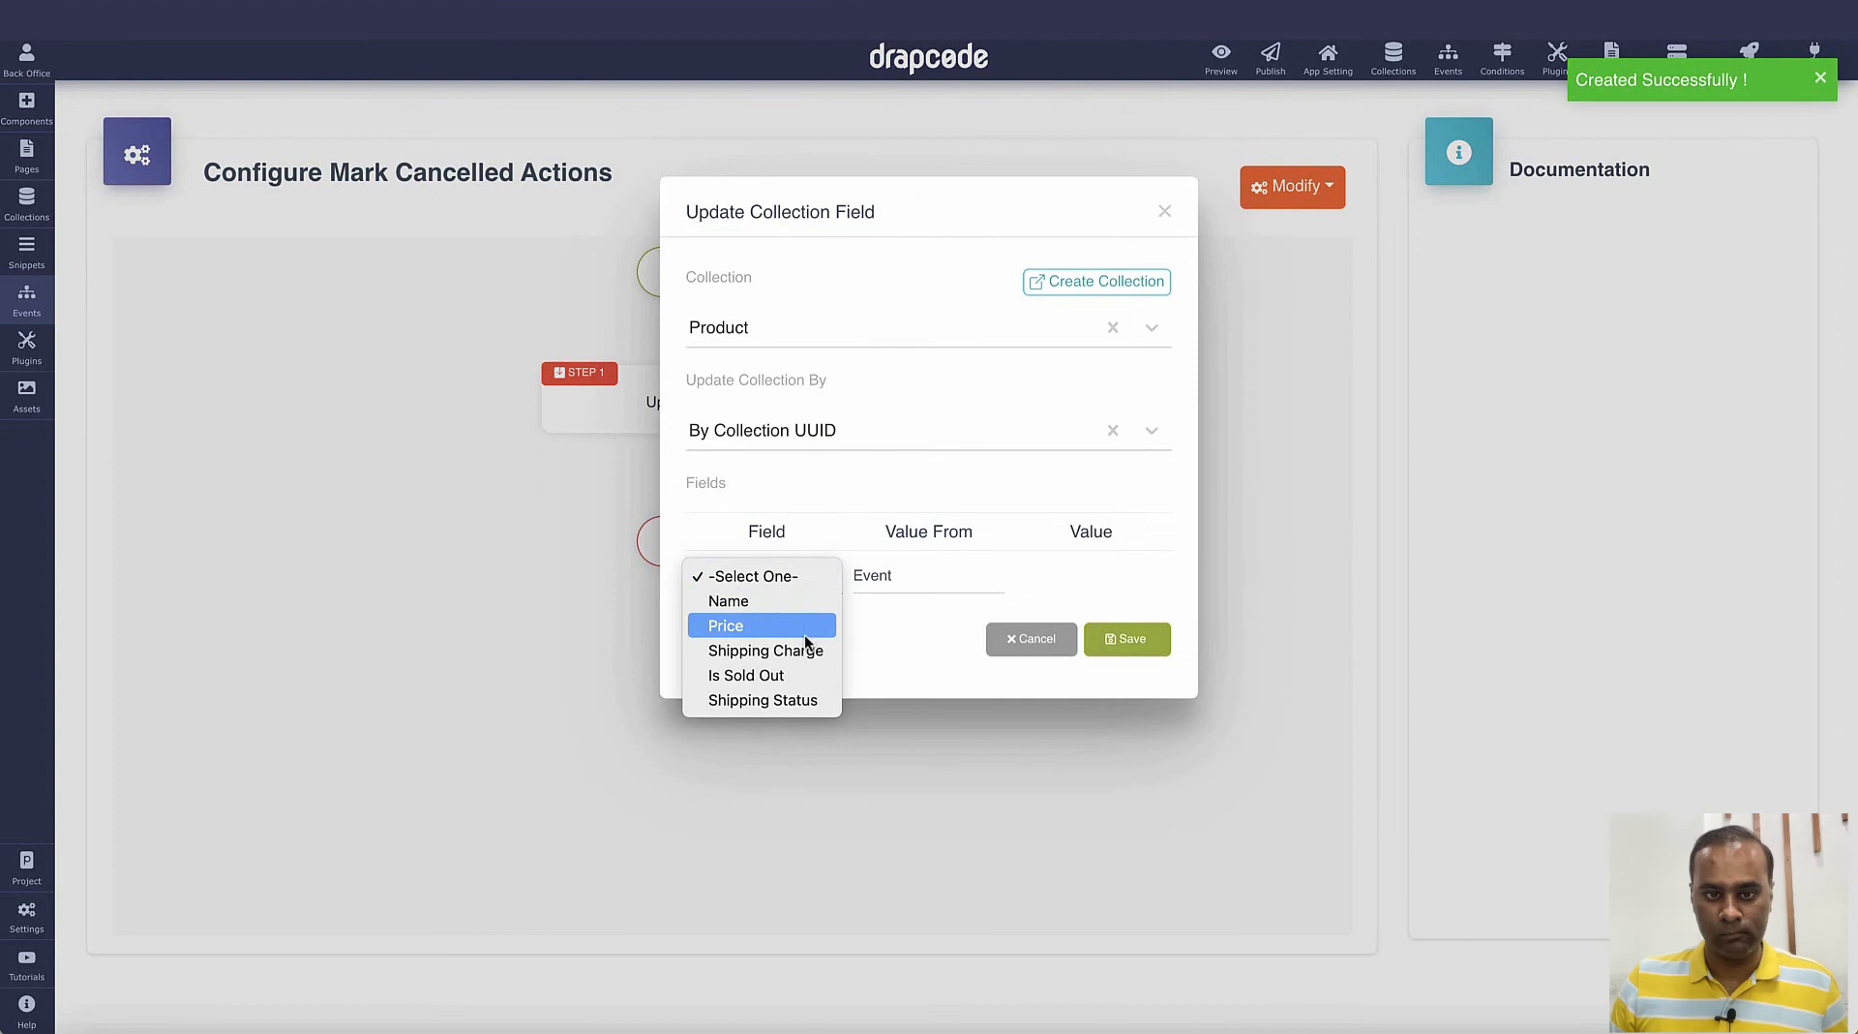
{"action": "left_click", "coordinate": [811, 700]}
{"action": "left_click", "coordinate": [1069, 581]}
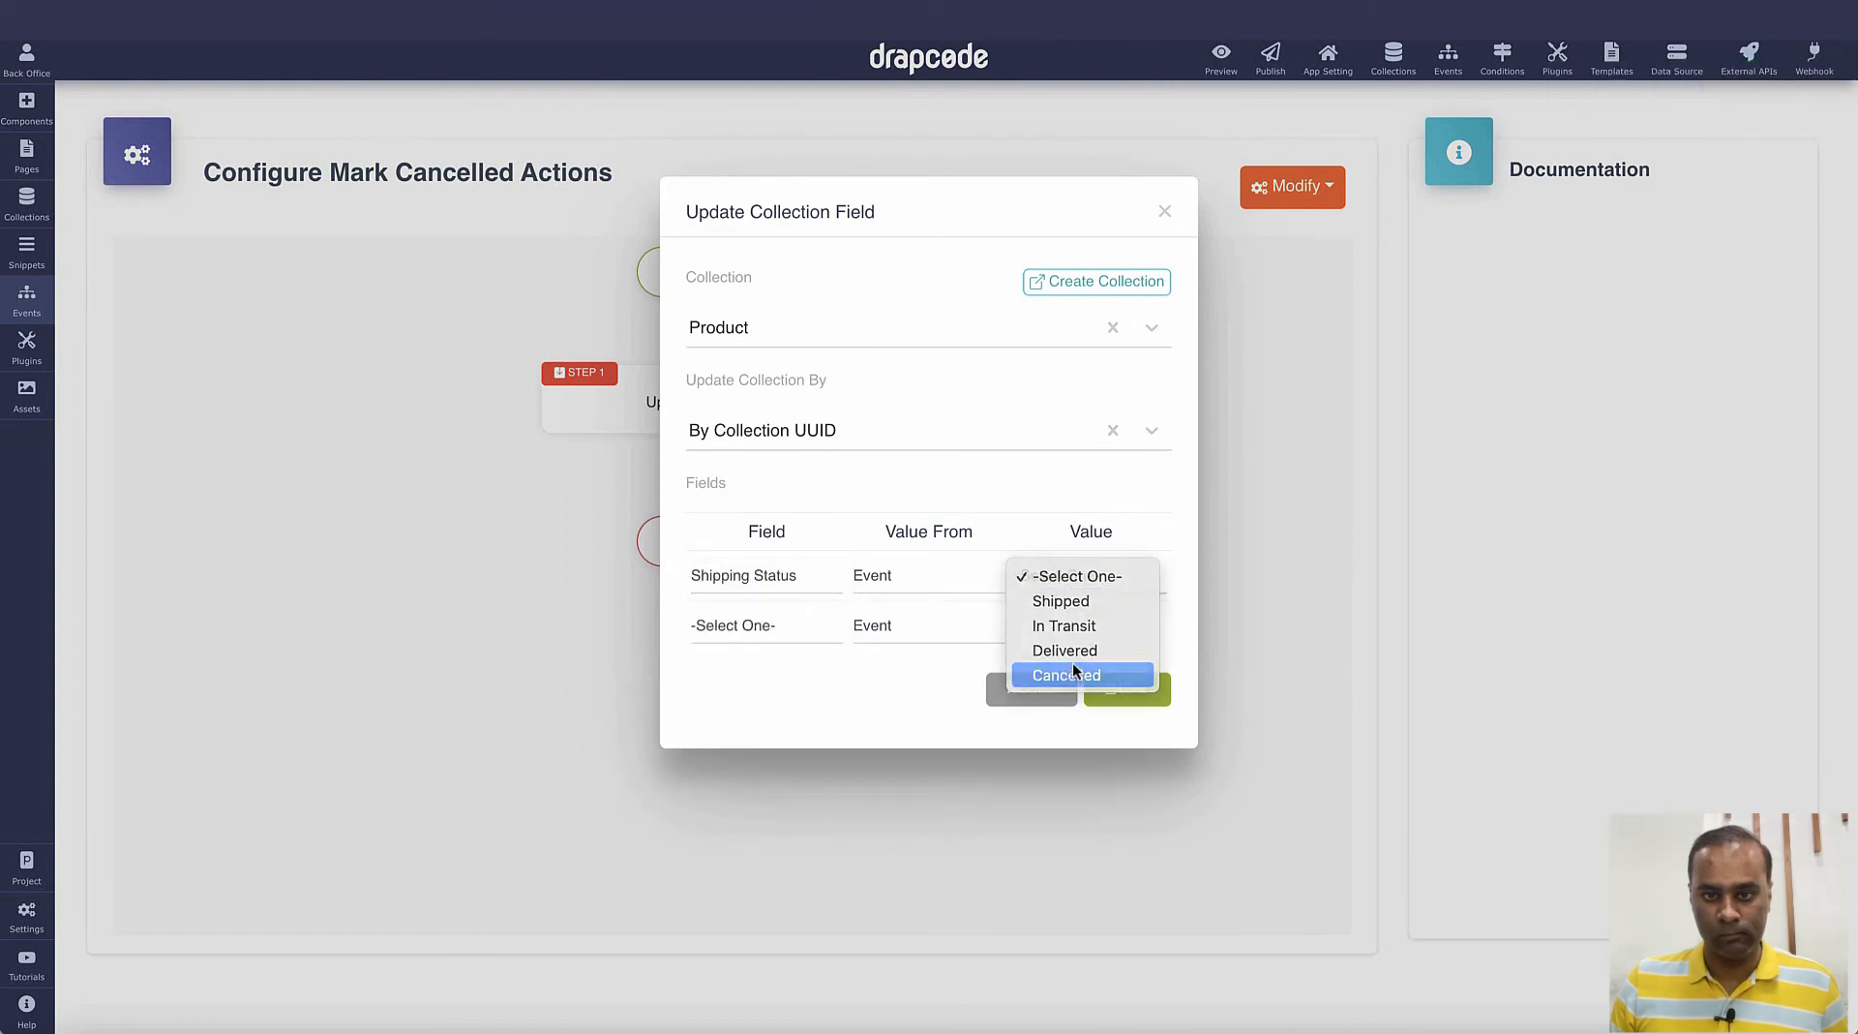
{"action": "left_click", "coordinate": [1075, 670]}
{"action": "left_click", "coordinate": [1115, 690]}
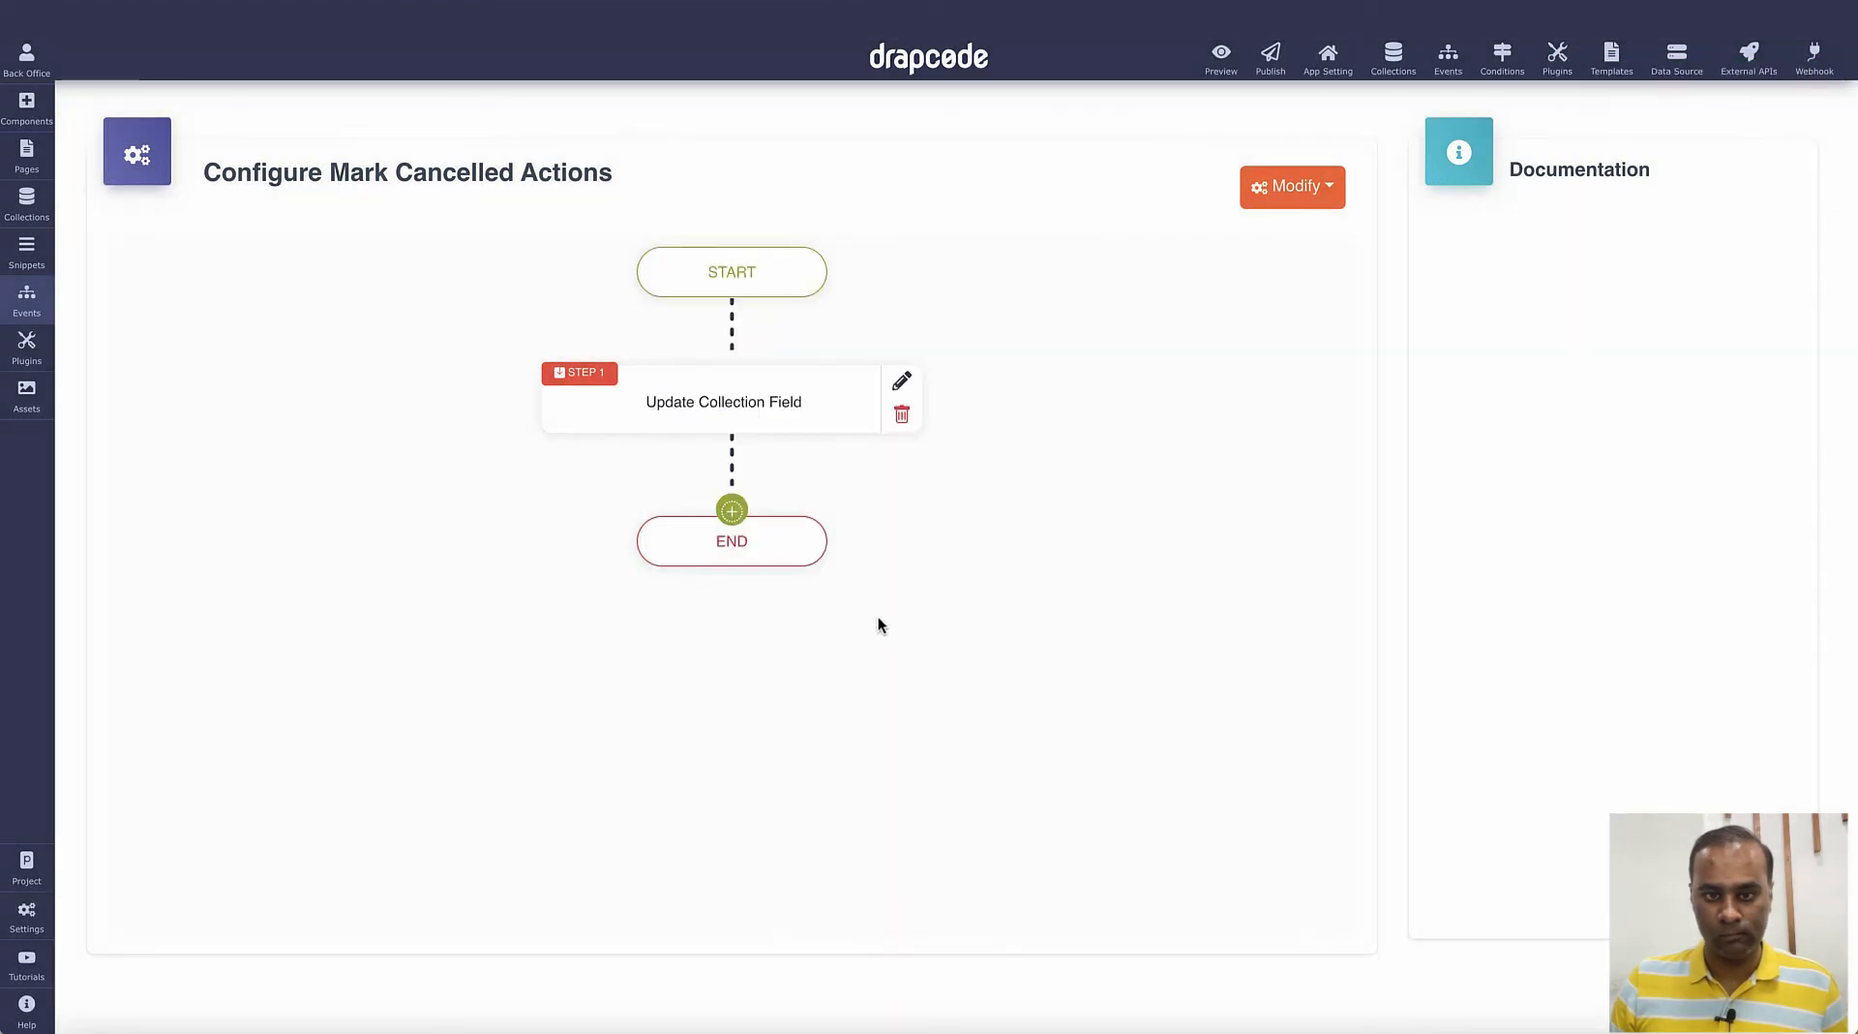
- Add a Show Alert Message action with success message "Cancelled" and error message "Error" to the Mark Cancelled event, and save it
{"action": "left_click", "coordinate": [732, 511]}
{"action": "mouse_move", "coordinate": [823, 720]}
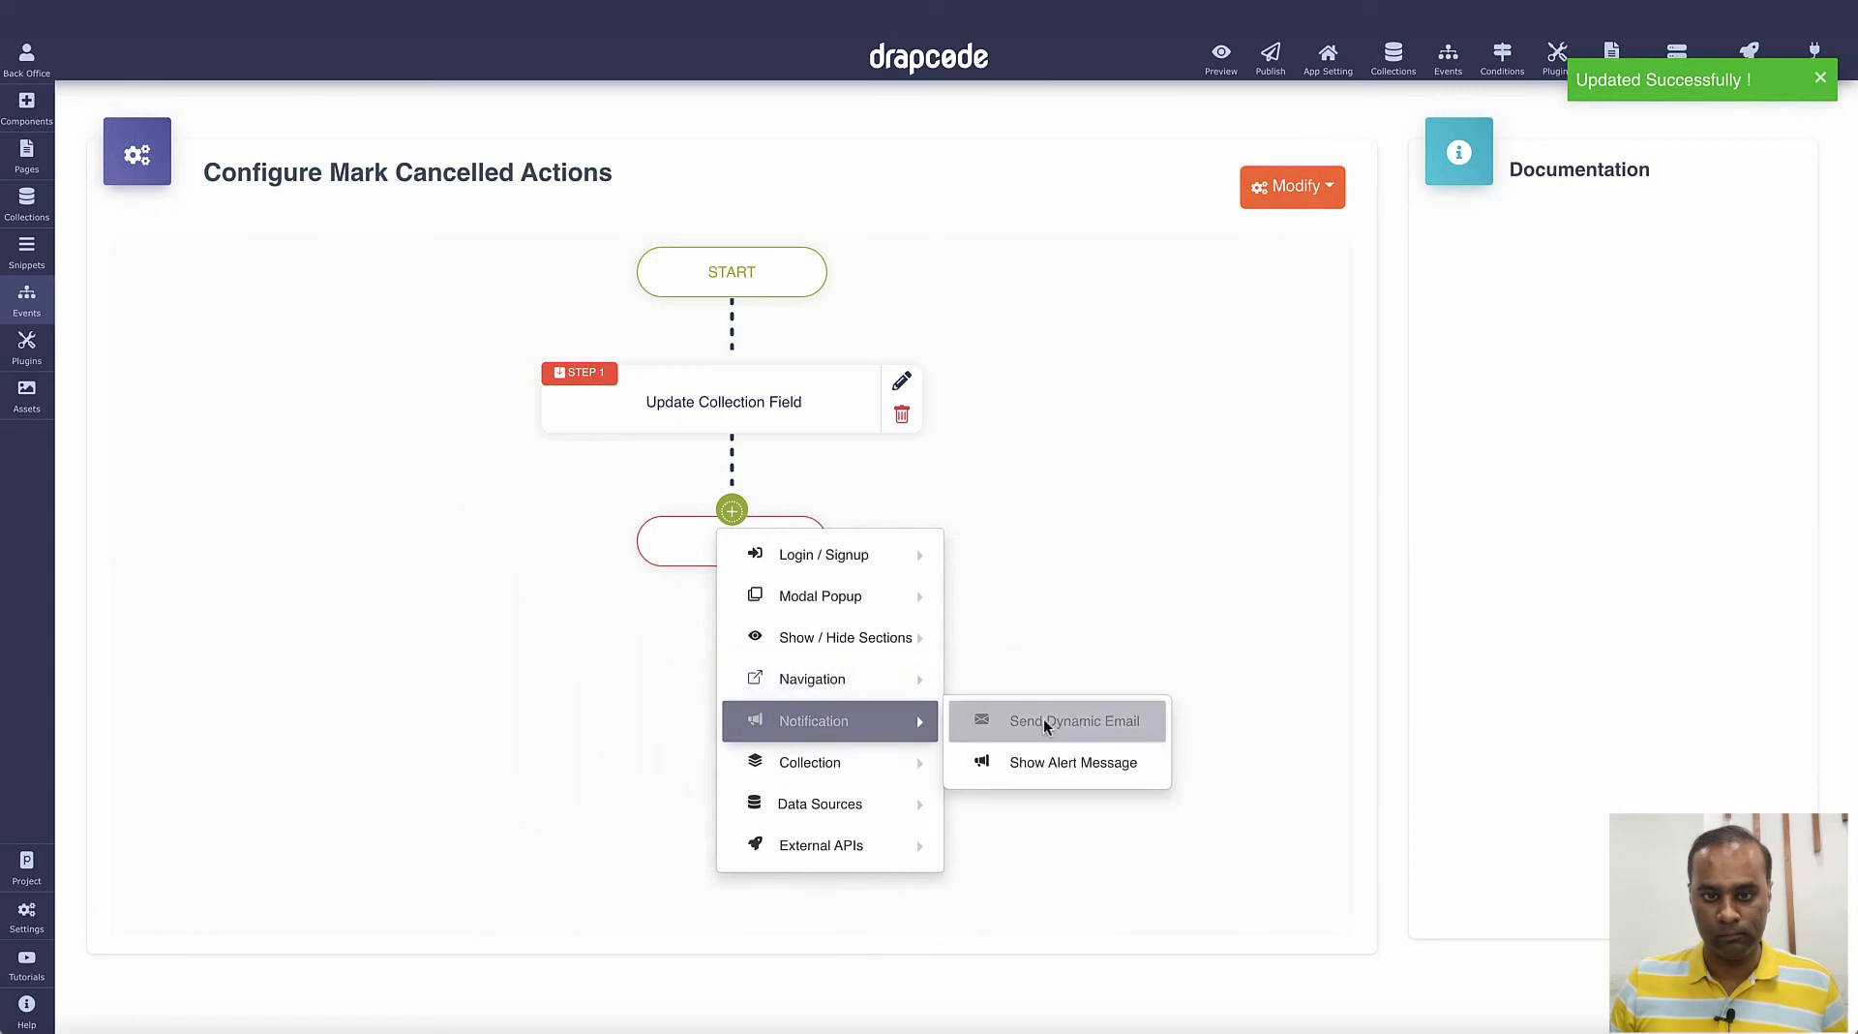
{"action": "left_click", "coordinate": [1074, 762]}
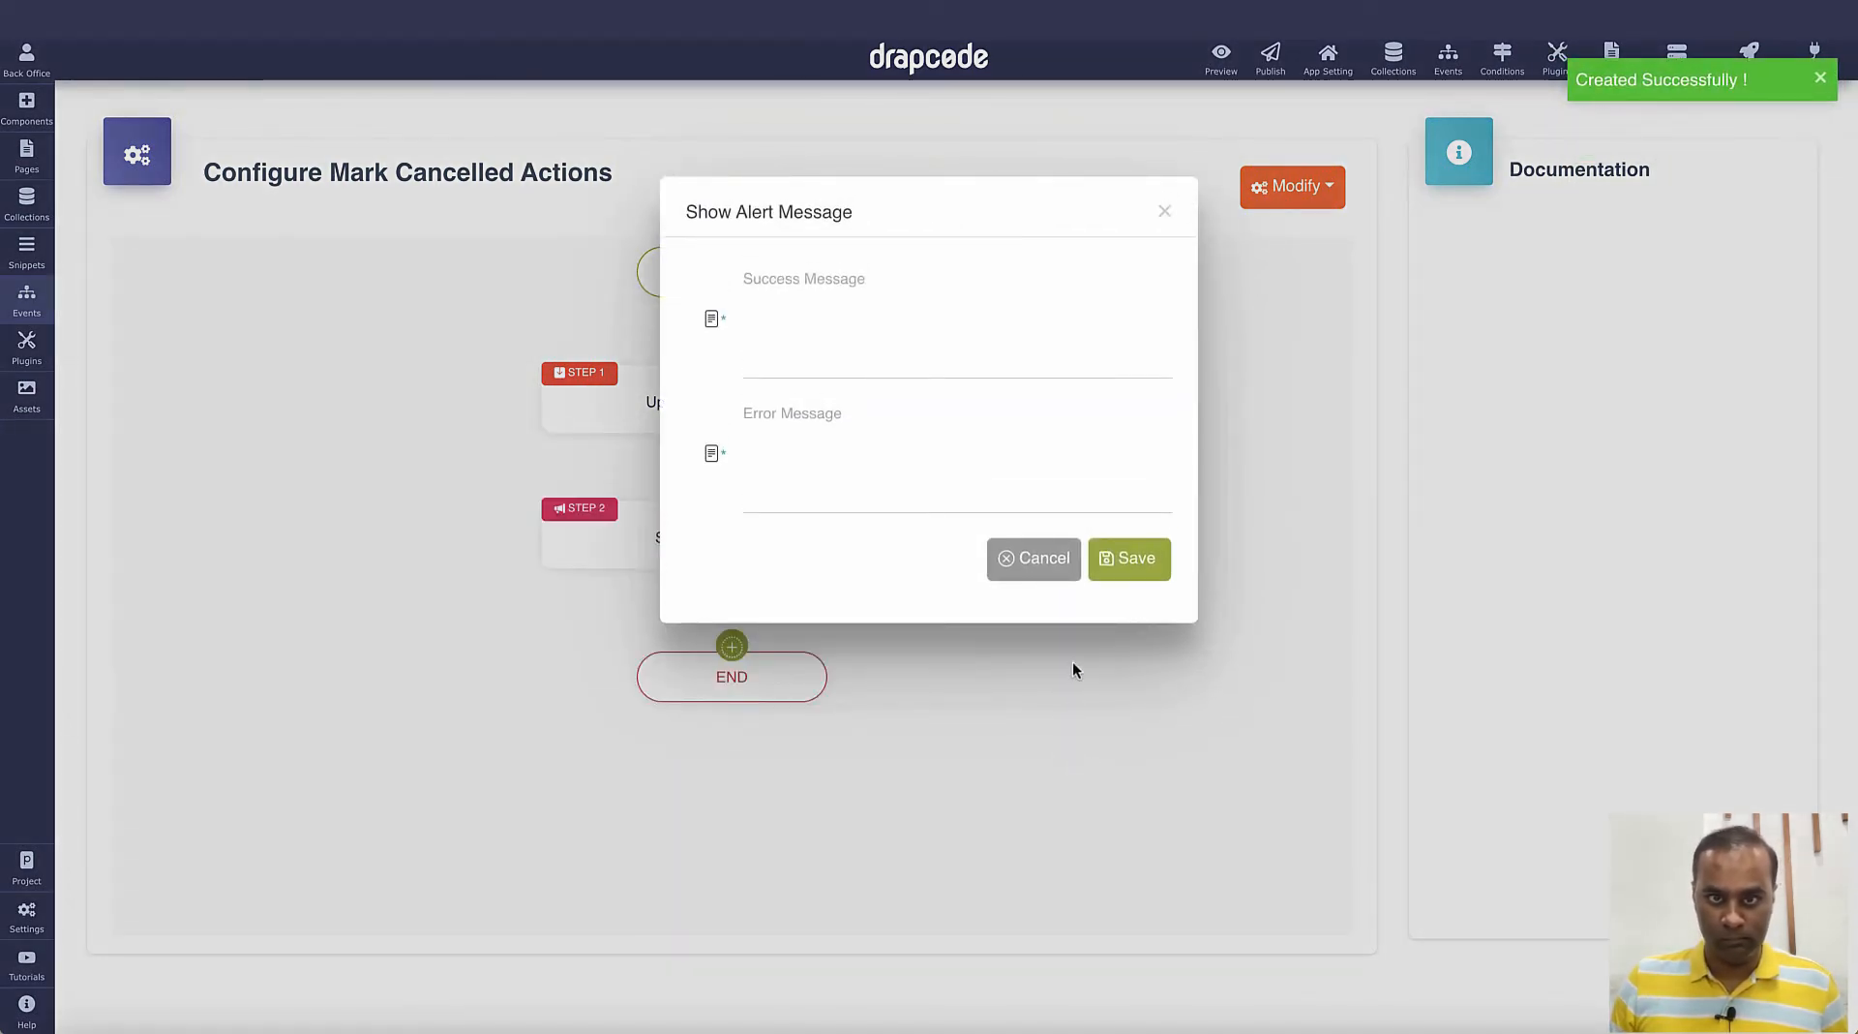
{"action": "left_click", "coordinate": [899, 294]}
{"action": "type", "text": "Cancelled"}
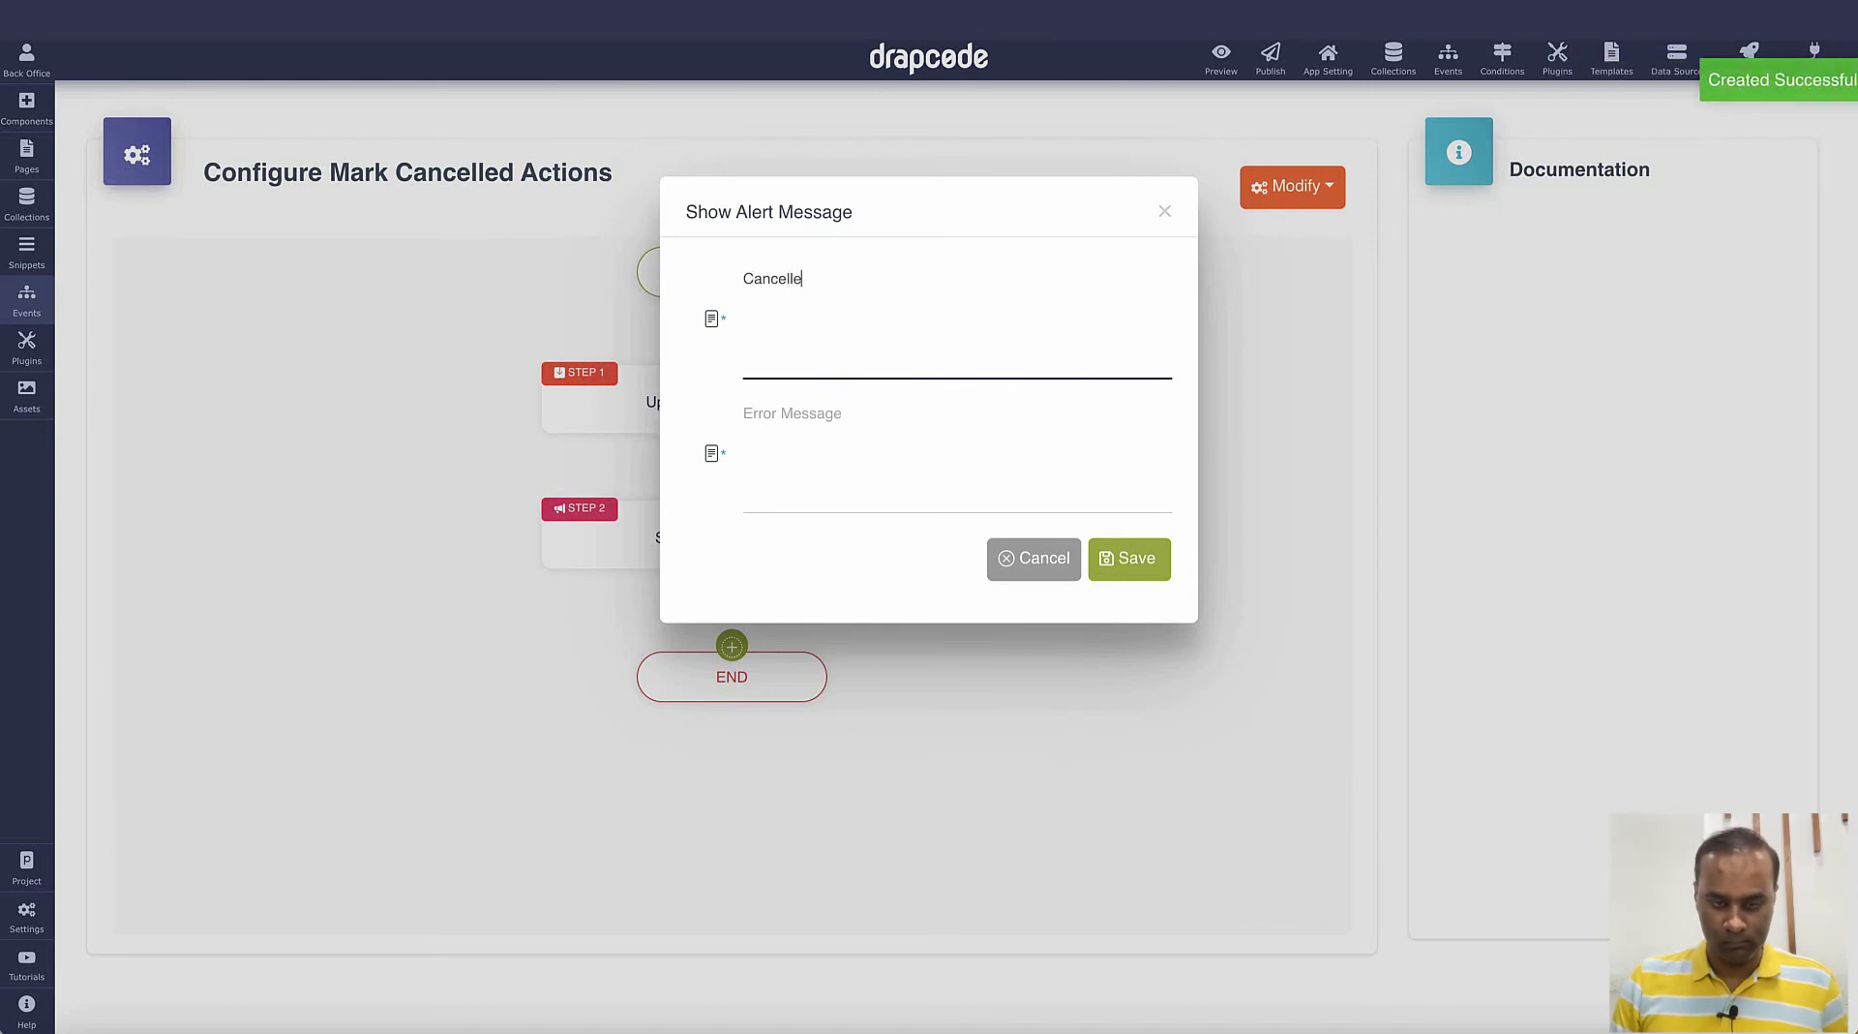
{"action": "key", "text": "Tab"}
{"action": "type", "text": "Error"}
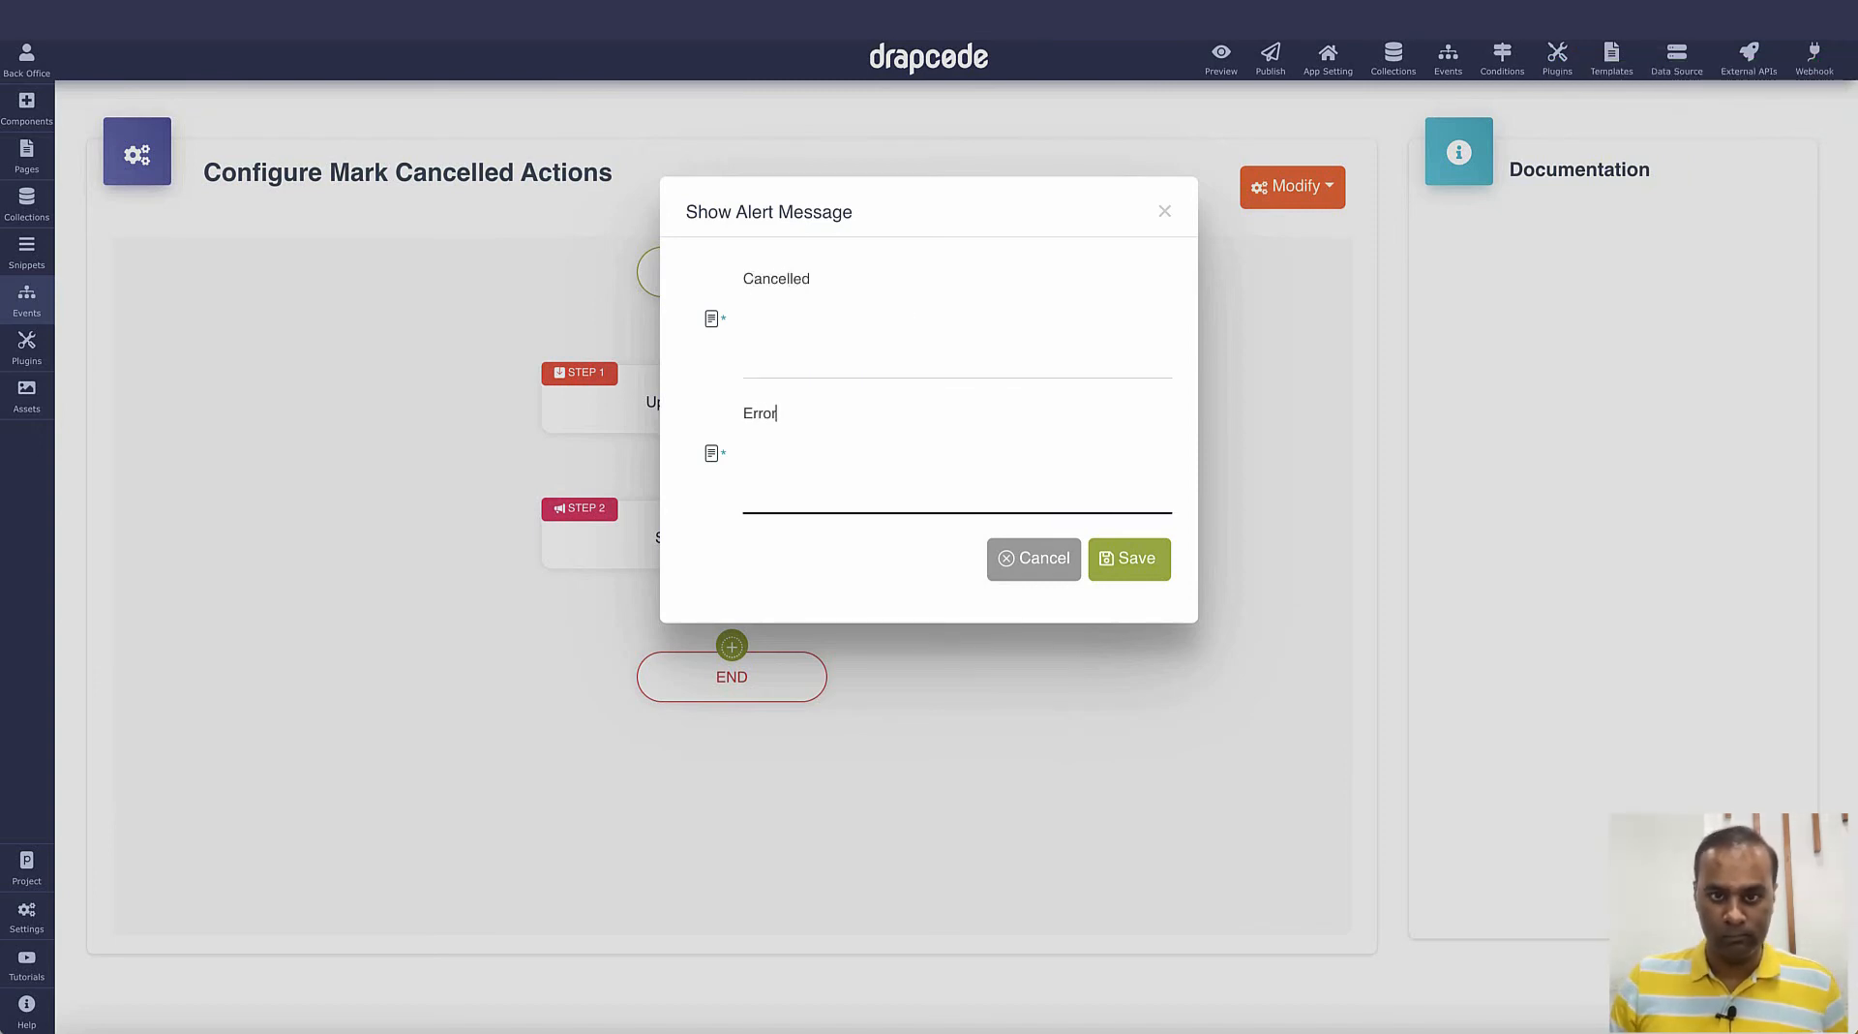
{"action": "left_click", "coordinate": [1125, 559]}
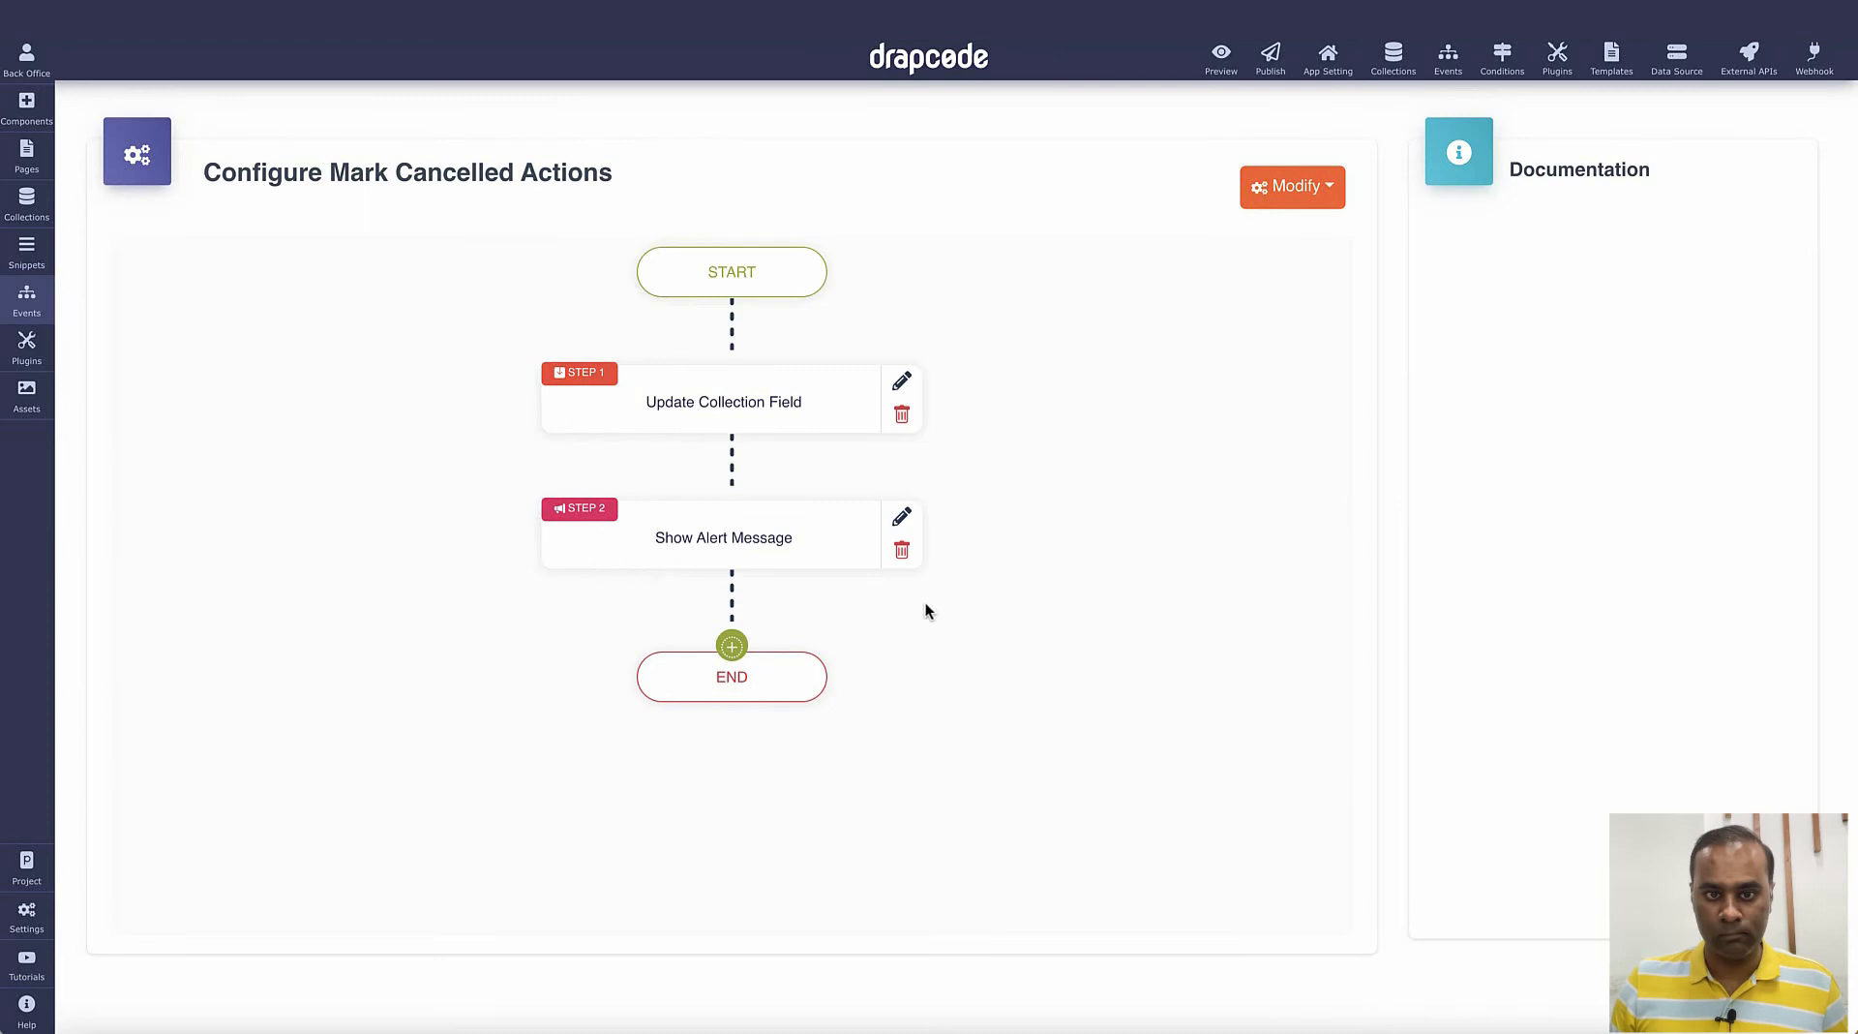
- Add a Refresh Section action for the Home page's Data Table (ID: is2i) to the Mark Cancelled event and save it
{"action": "left_click", "coordinate": [734, 646]}
{"action": "mouse_move", "coordinate": [825, 864]}
{"action": "mouse_move", "coordinate": [823, 816]}
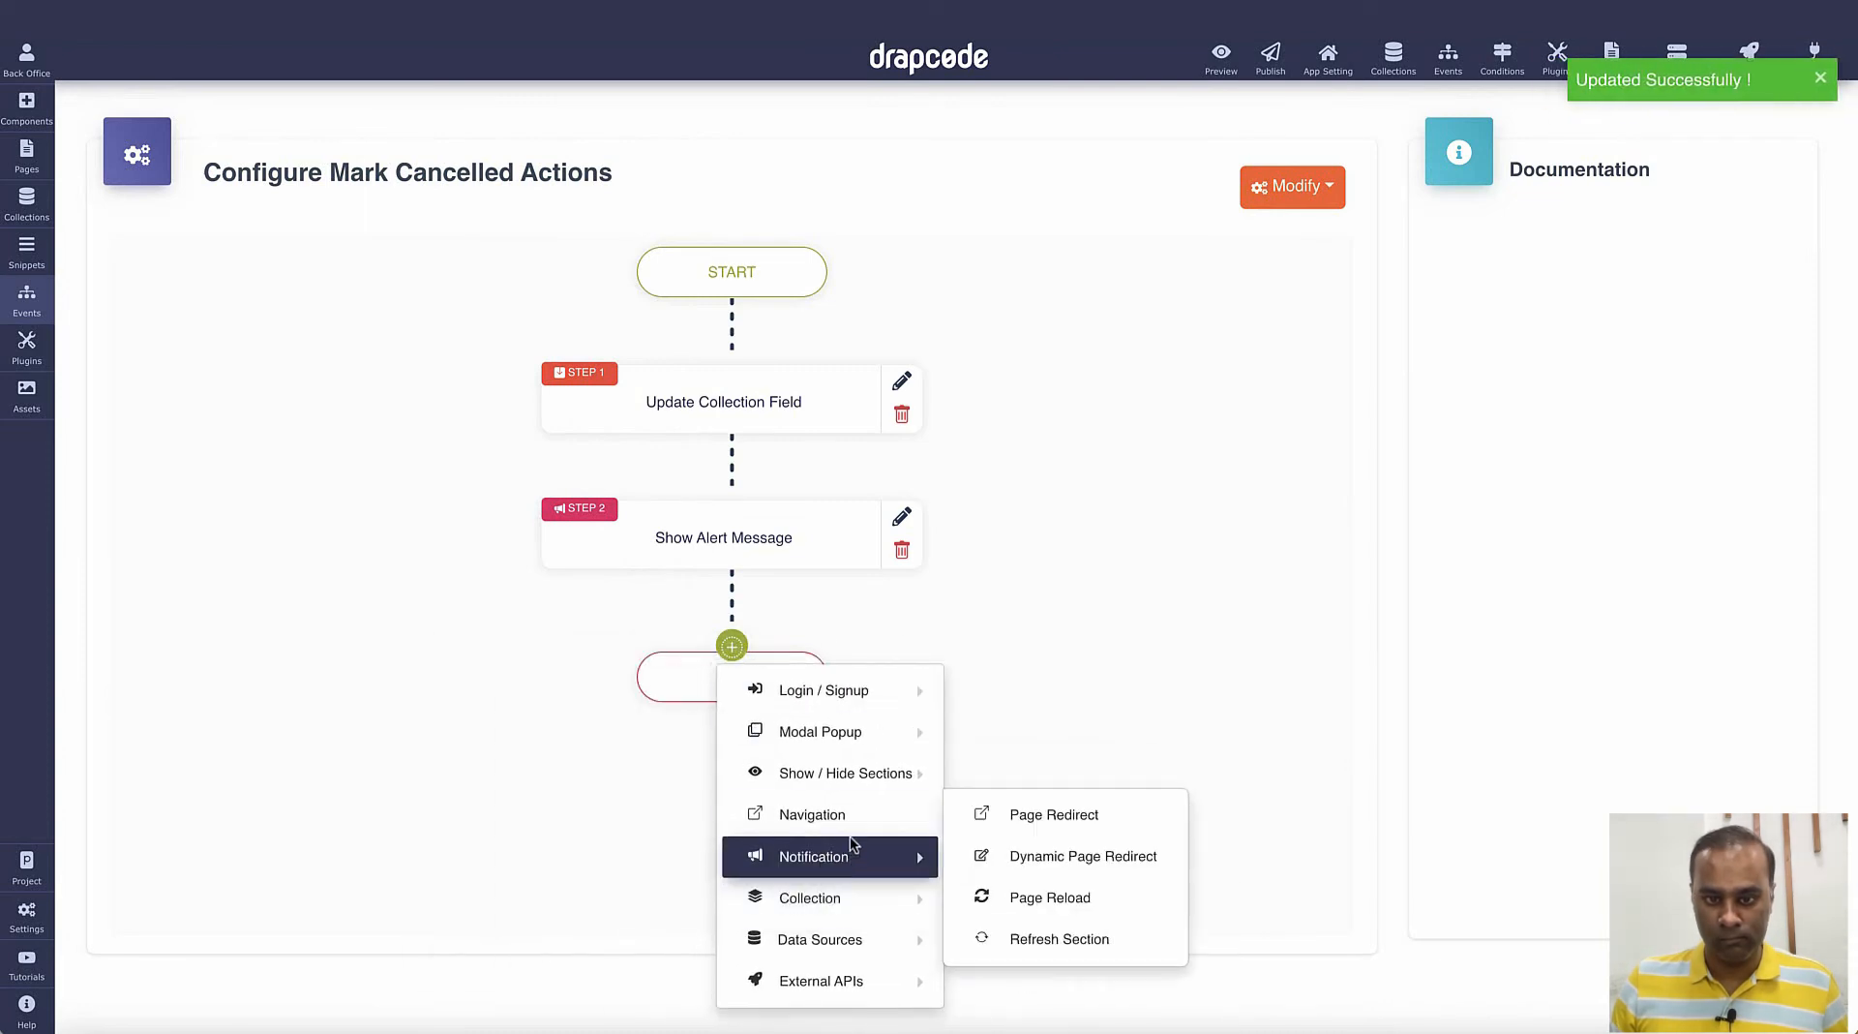
{"action": "left_click", "coordinate": [1117, 915]}
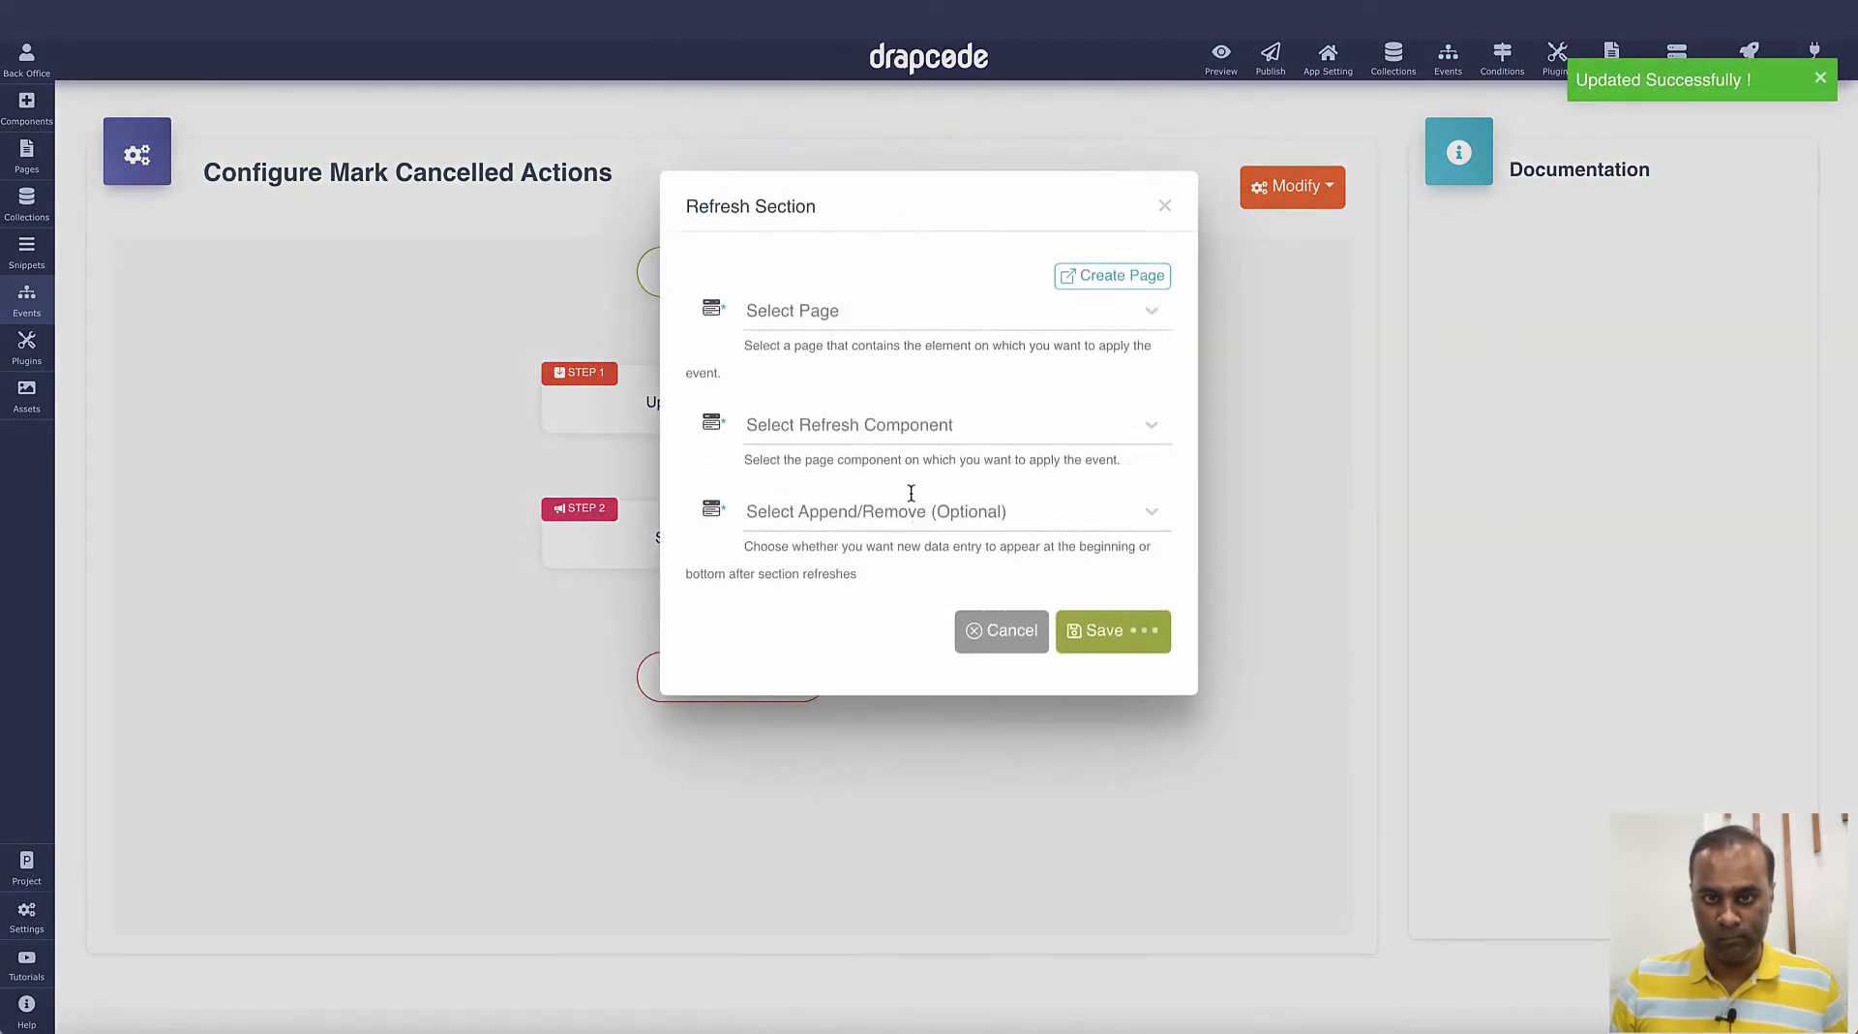
{"action": "left_click", "coordinate": [877, 315]}
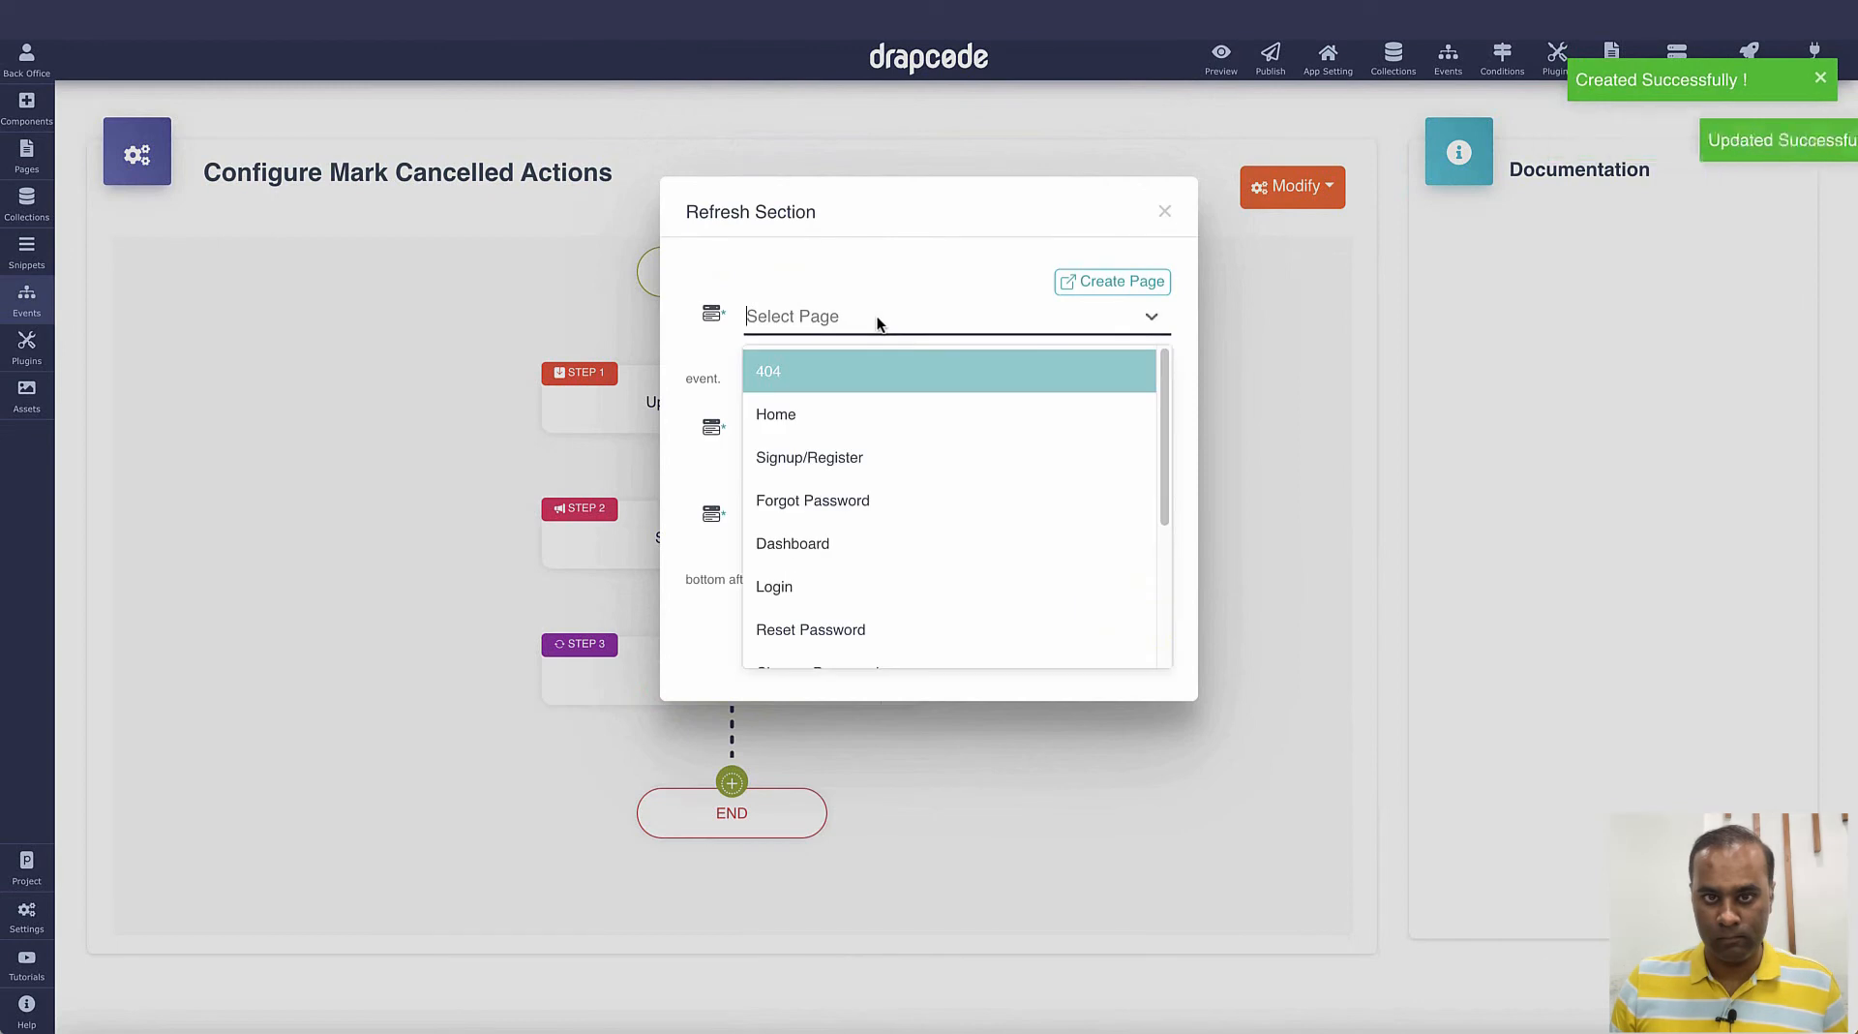
{"action": "left_click", "coordinate": [856, 407]}
{"action": "left_click", "coordinate": [861, 430]}
{"action": "left_click", "coordinate": [862, 479]}
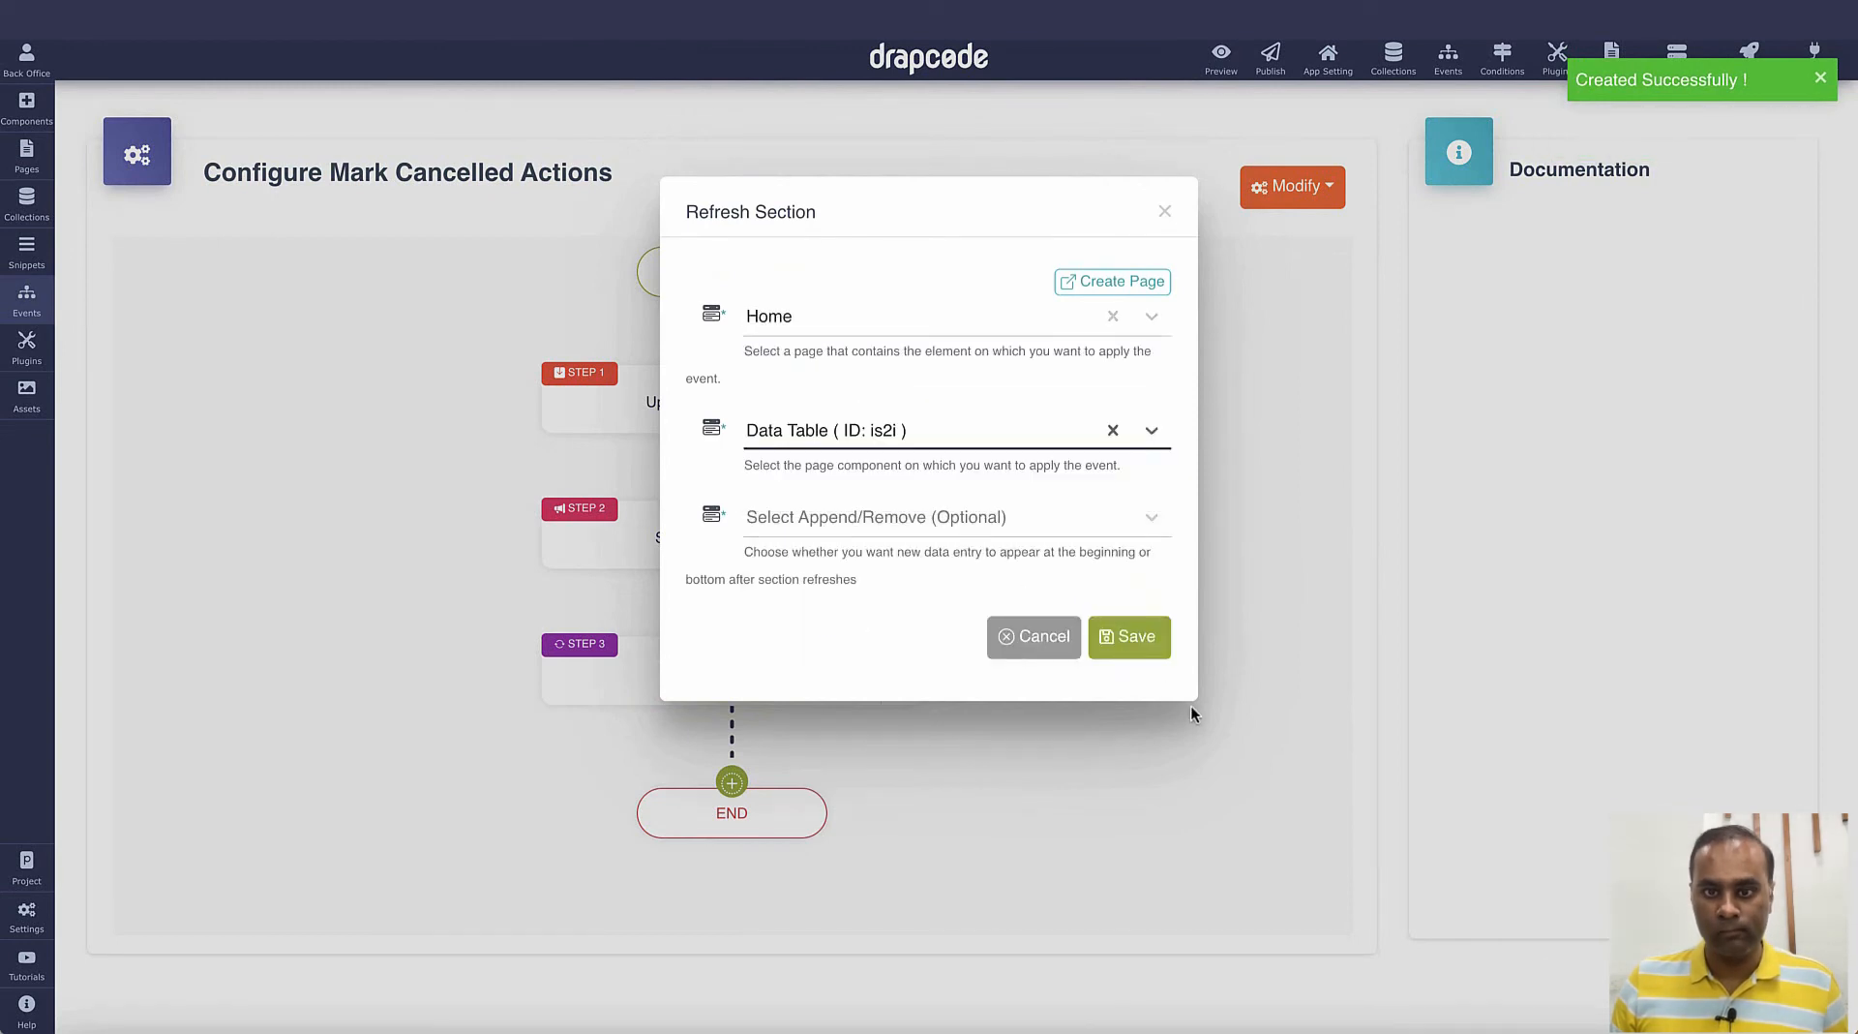
{"action": "left_click", "coordinate": [1133, 638]}
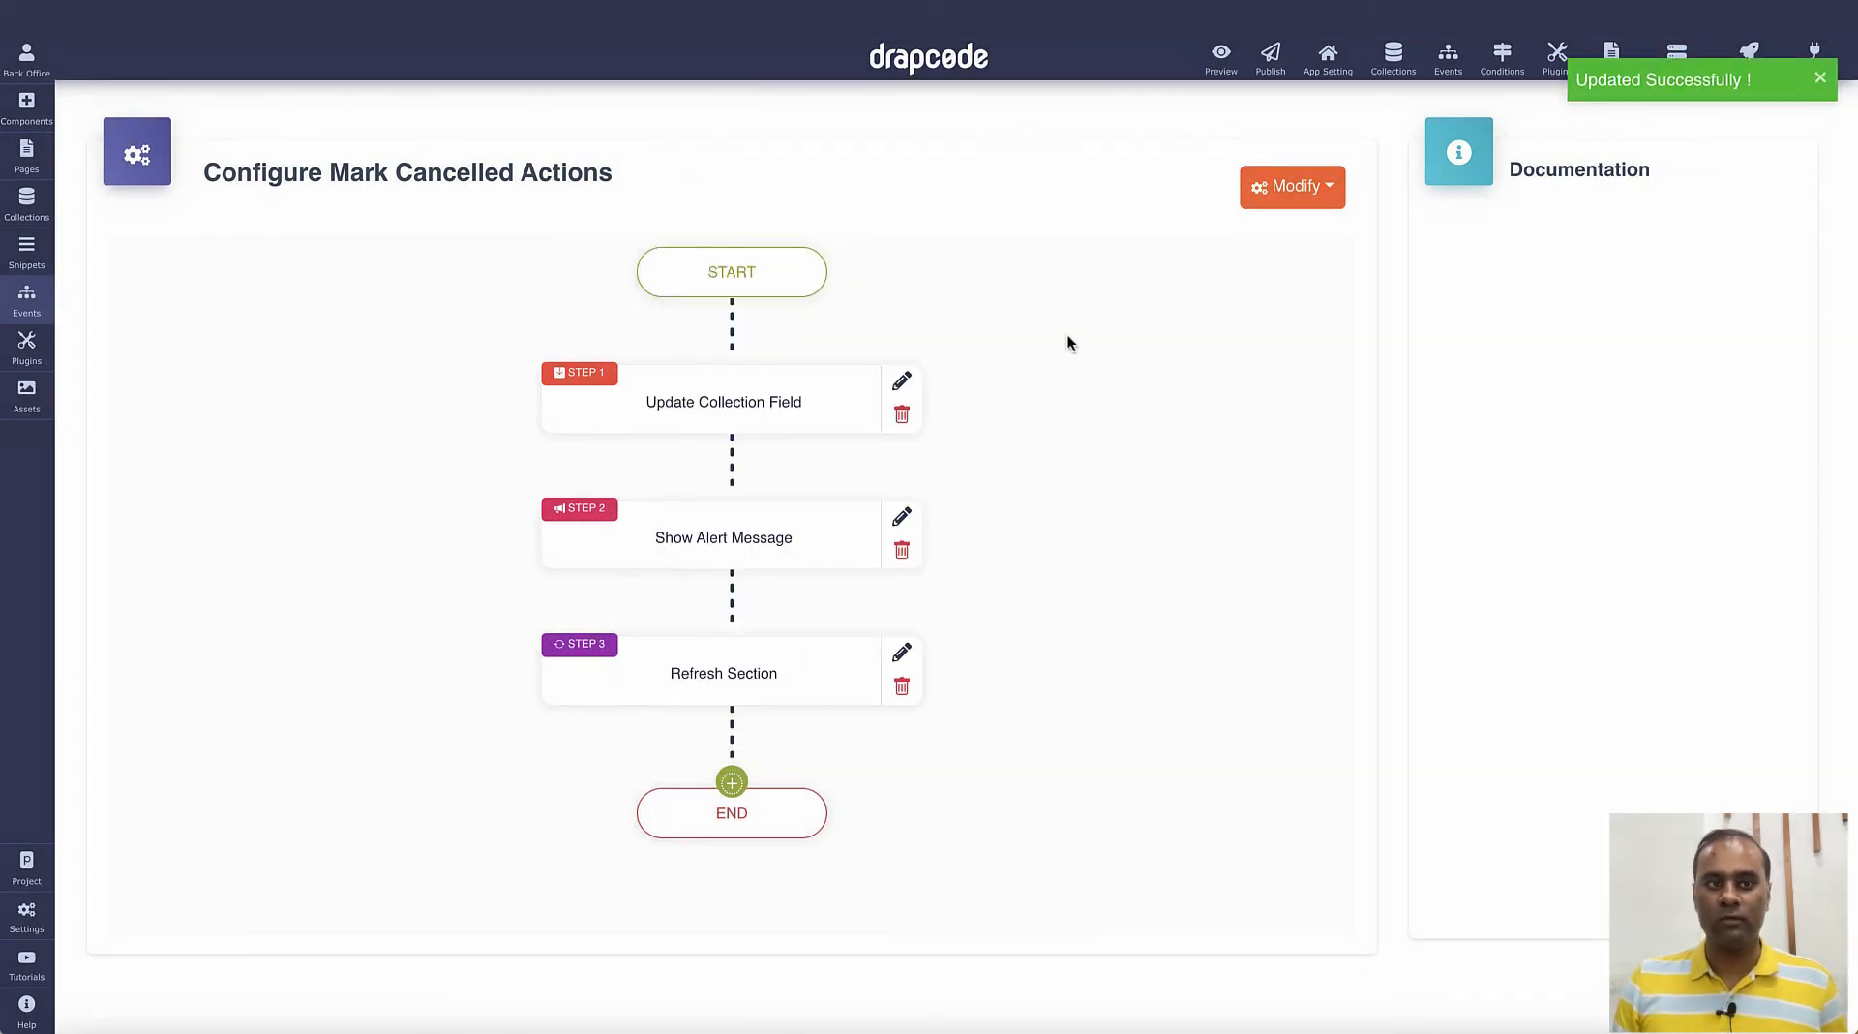
- Open the Mark as Shipped event and add a Show Alert Message action with success message "Marked Shipped" and an error message, saving it
{"action": "left_click", "coordinate": [26, 295]}
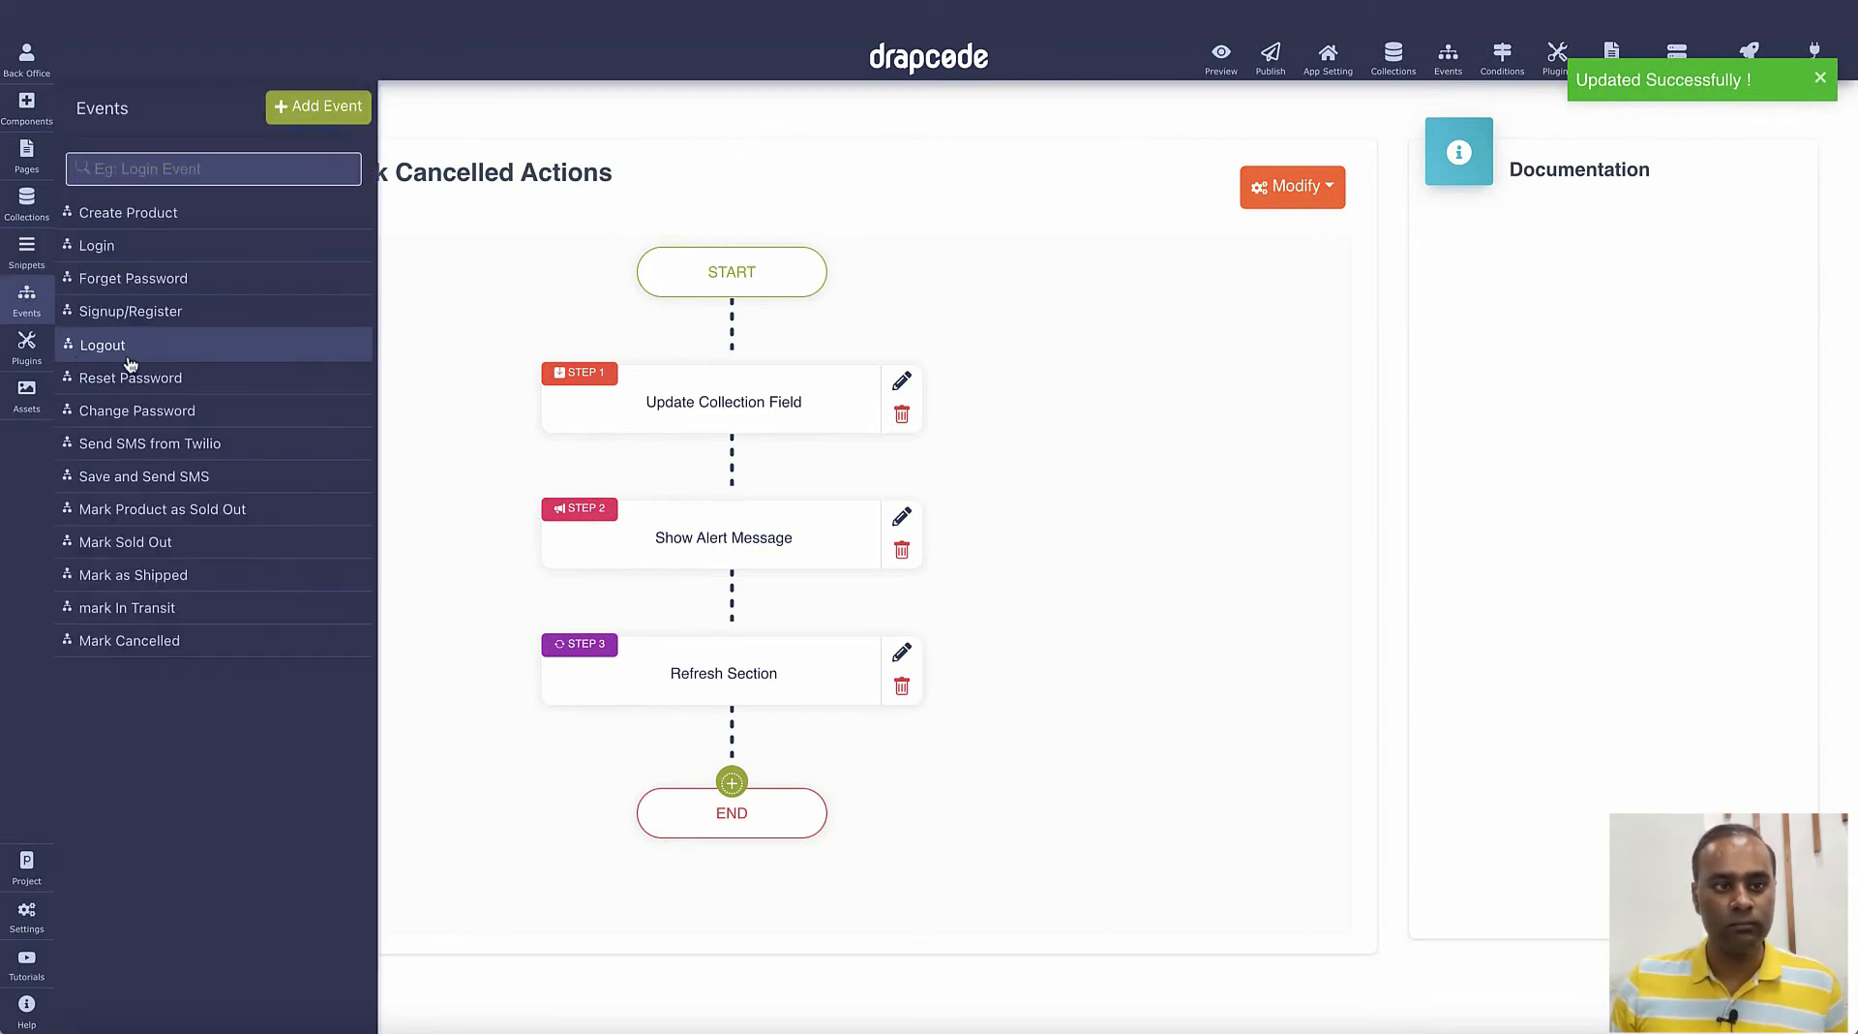
{"action": "left_click", "coordinate": [145, 575]}
{"action": "left_click", "coordinate": [733, 510]}
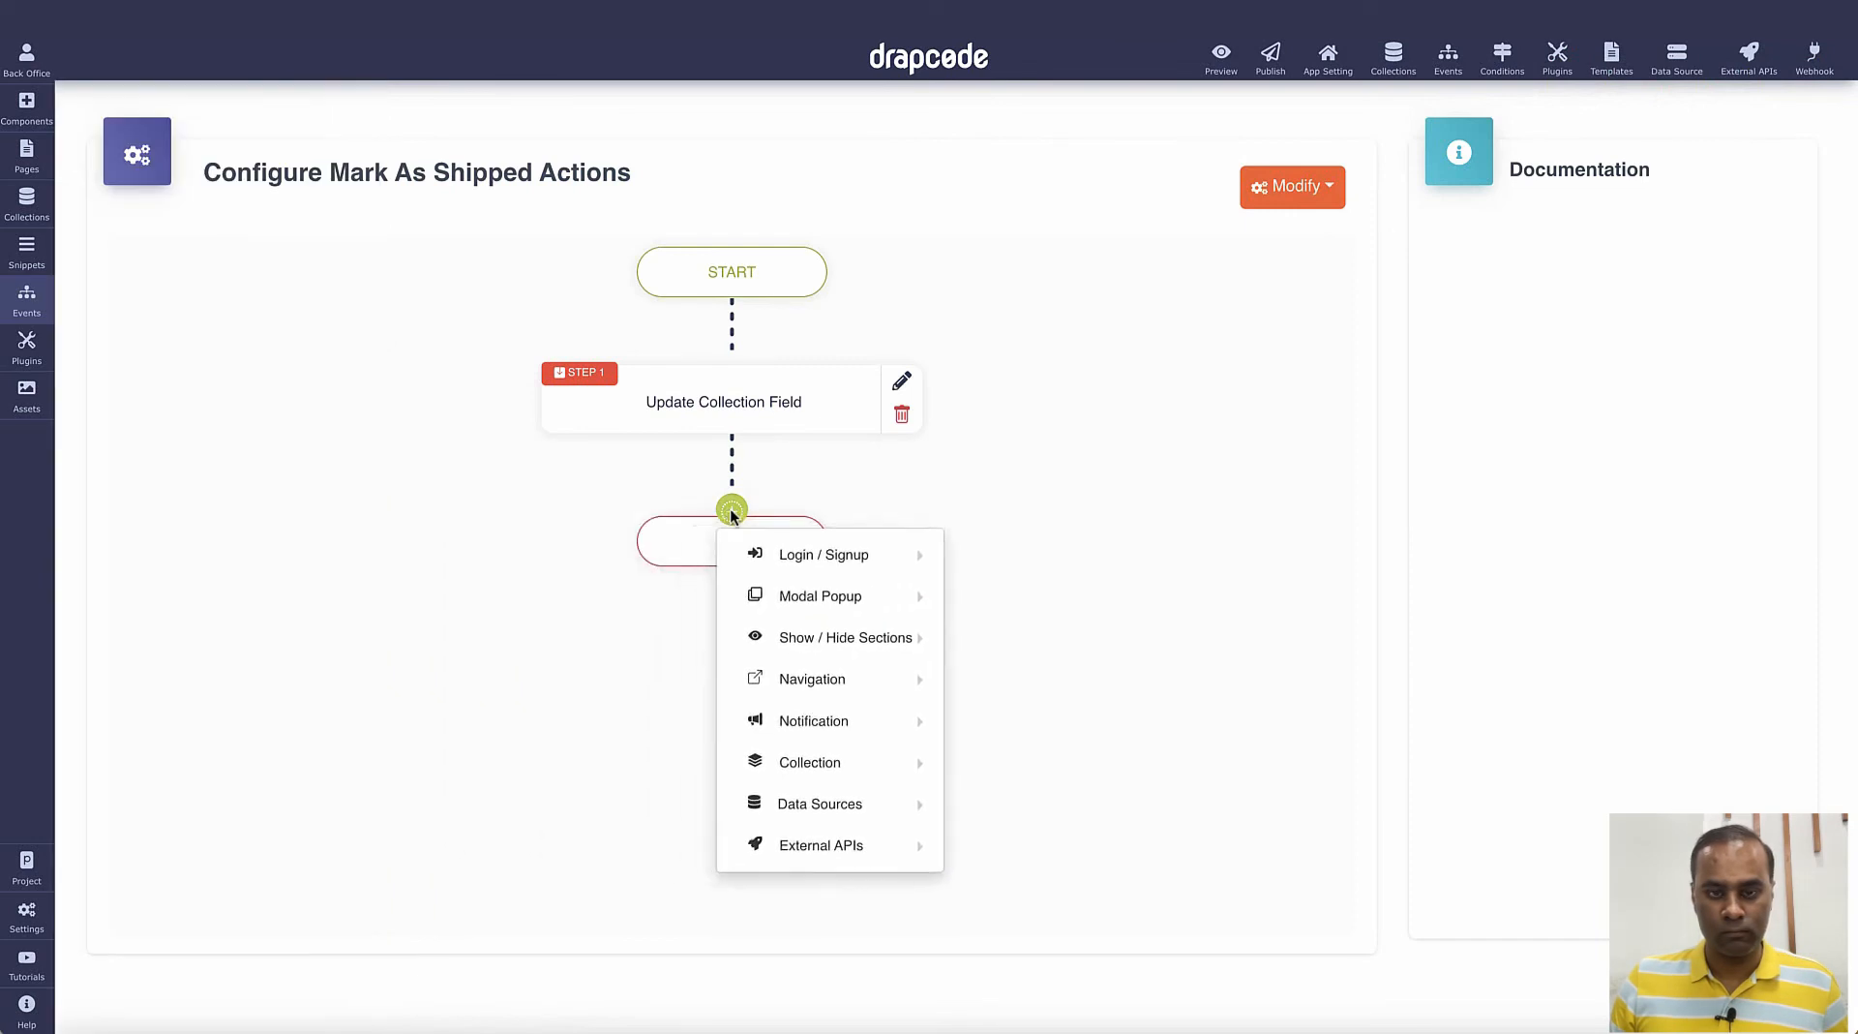
{"action": "mouse_move", "coordinate": [813, 762]}
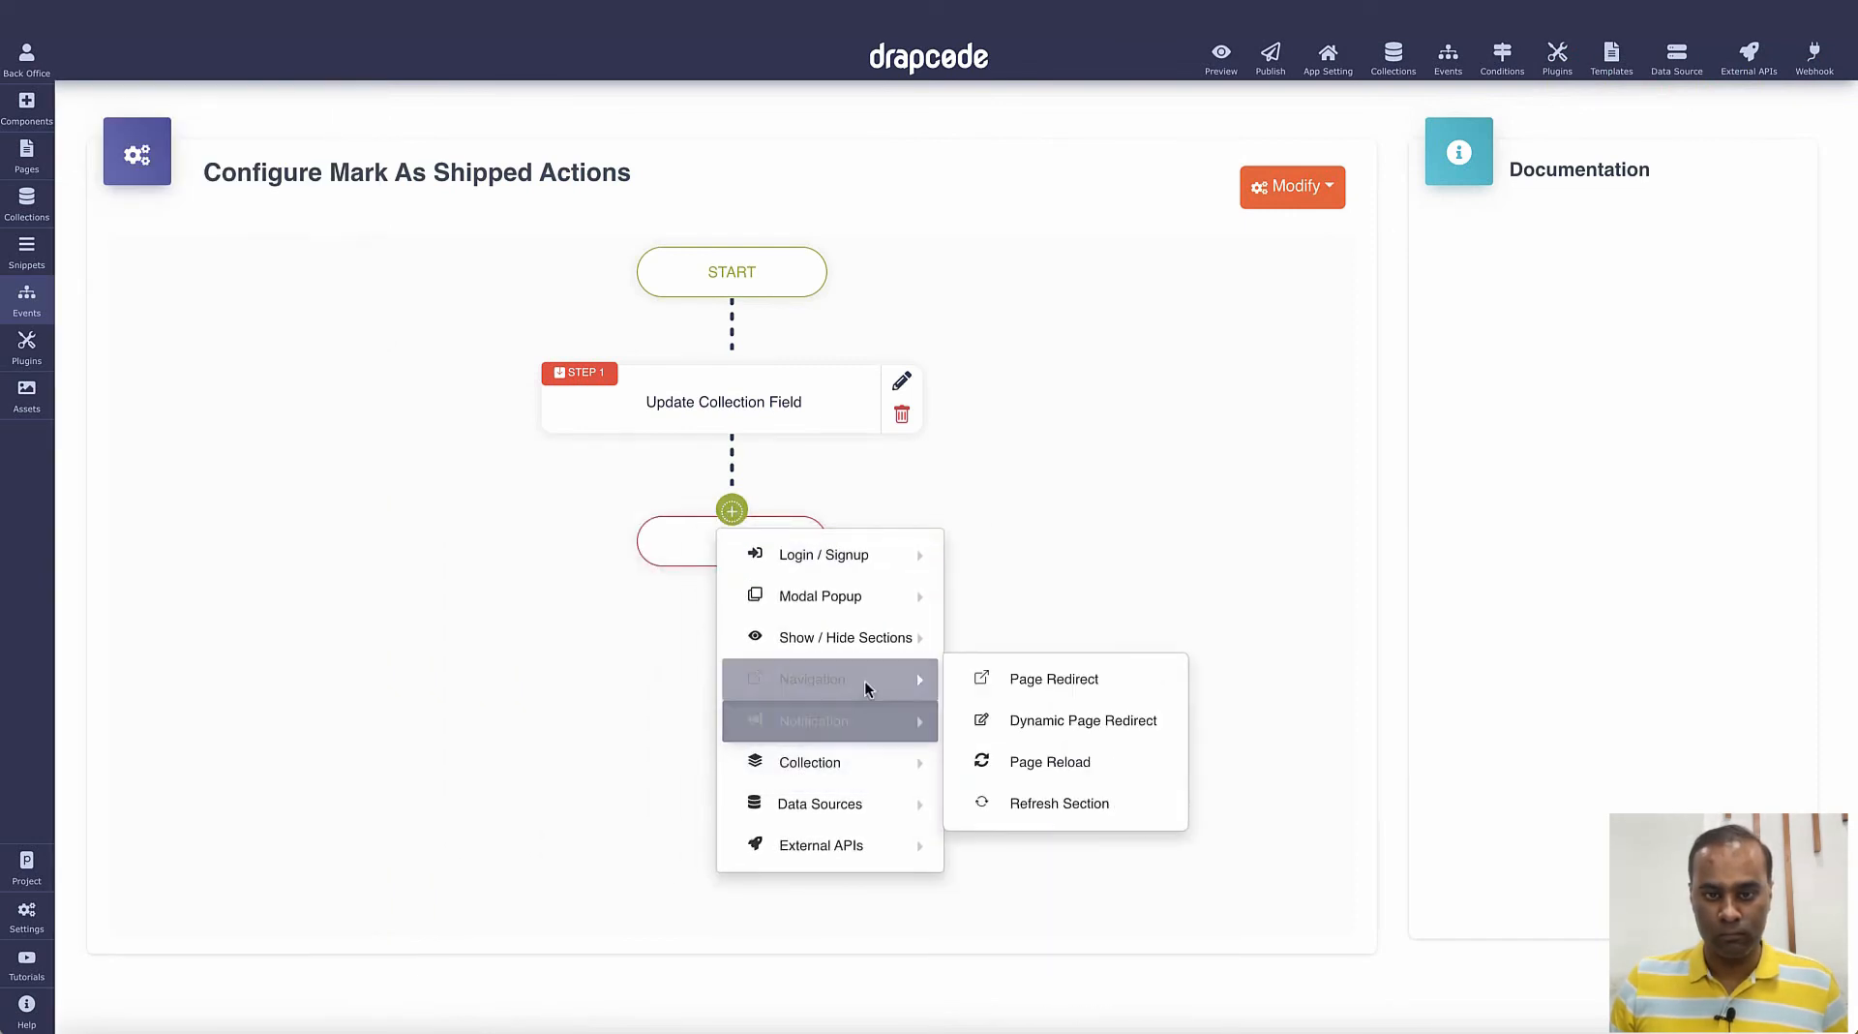
{"action": "mouse_move", "coordinate": [899, 733]}
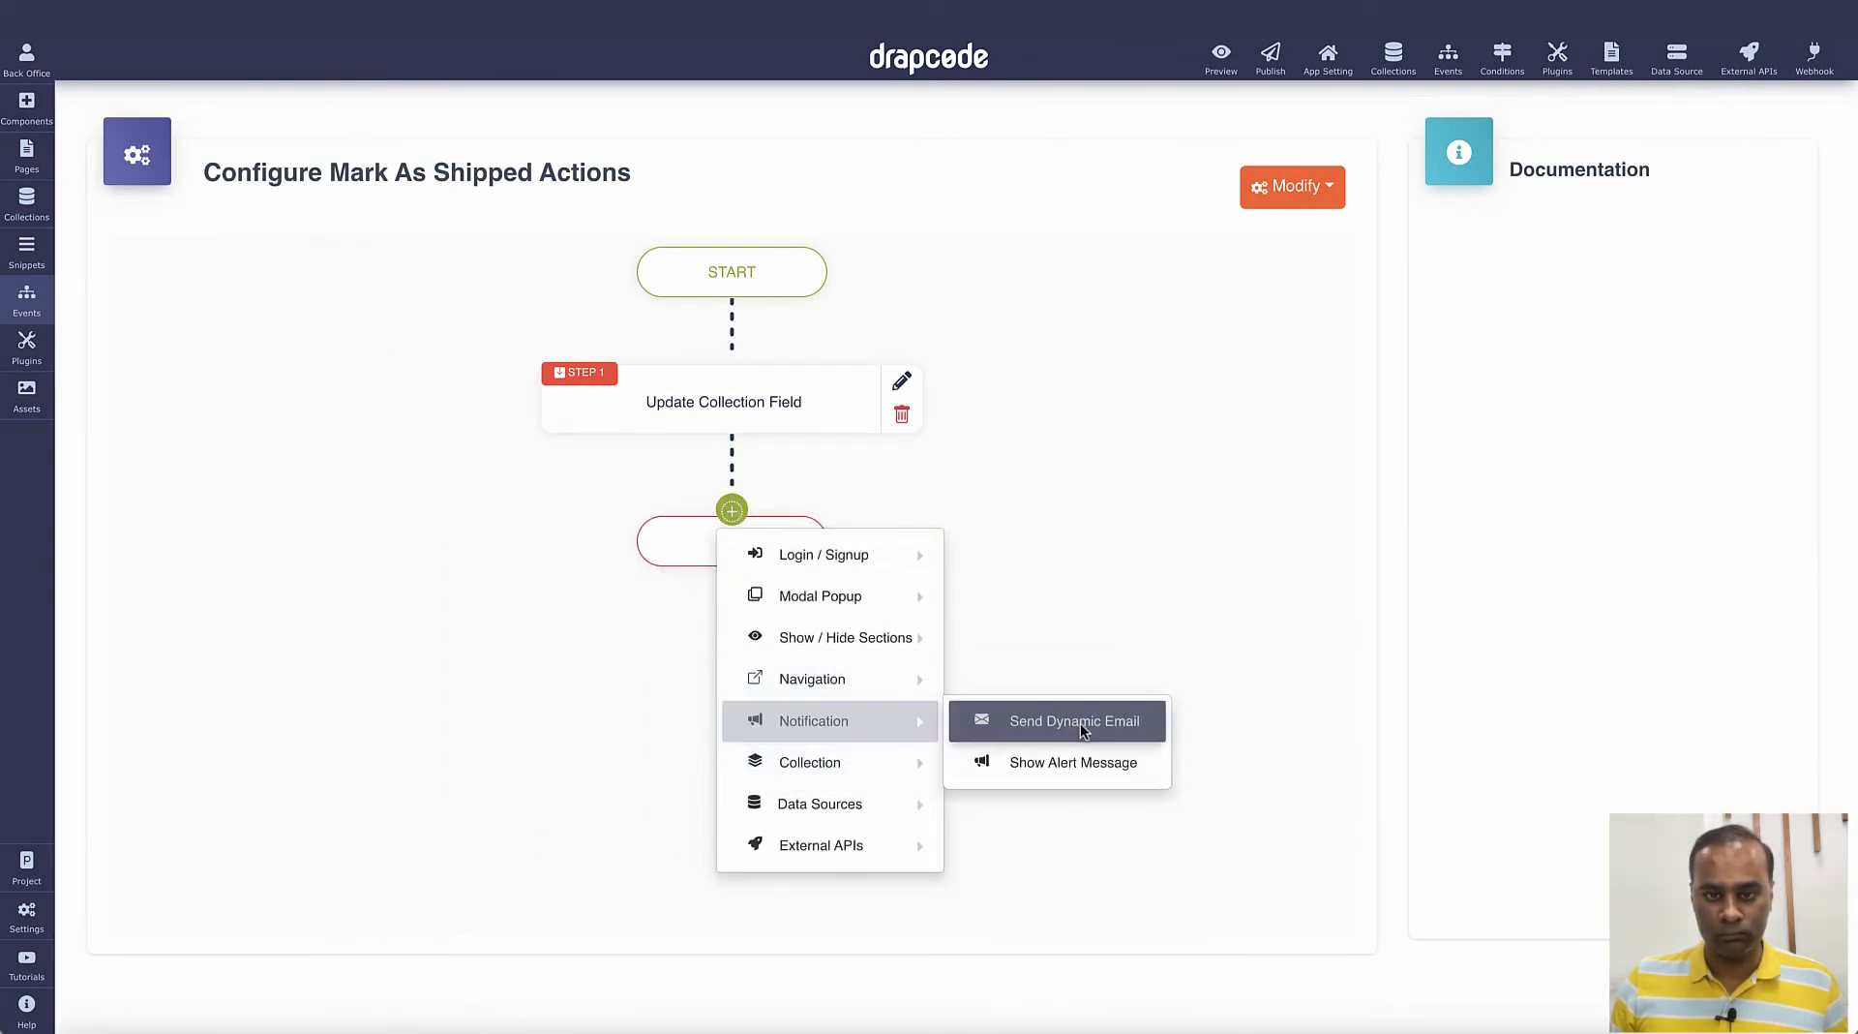
{"action": "left_click", "coordinate": [1089, 762]}
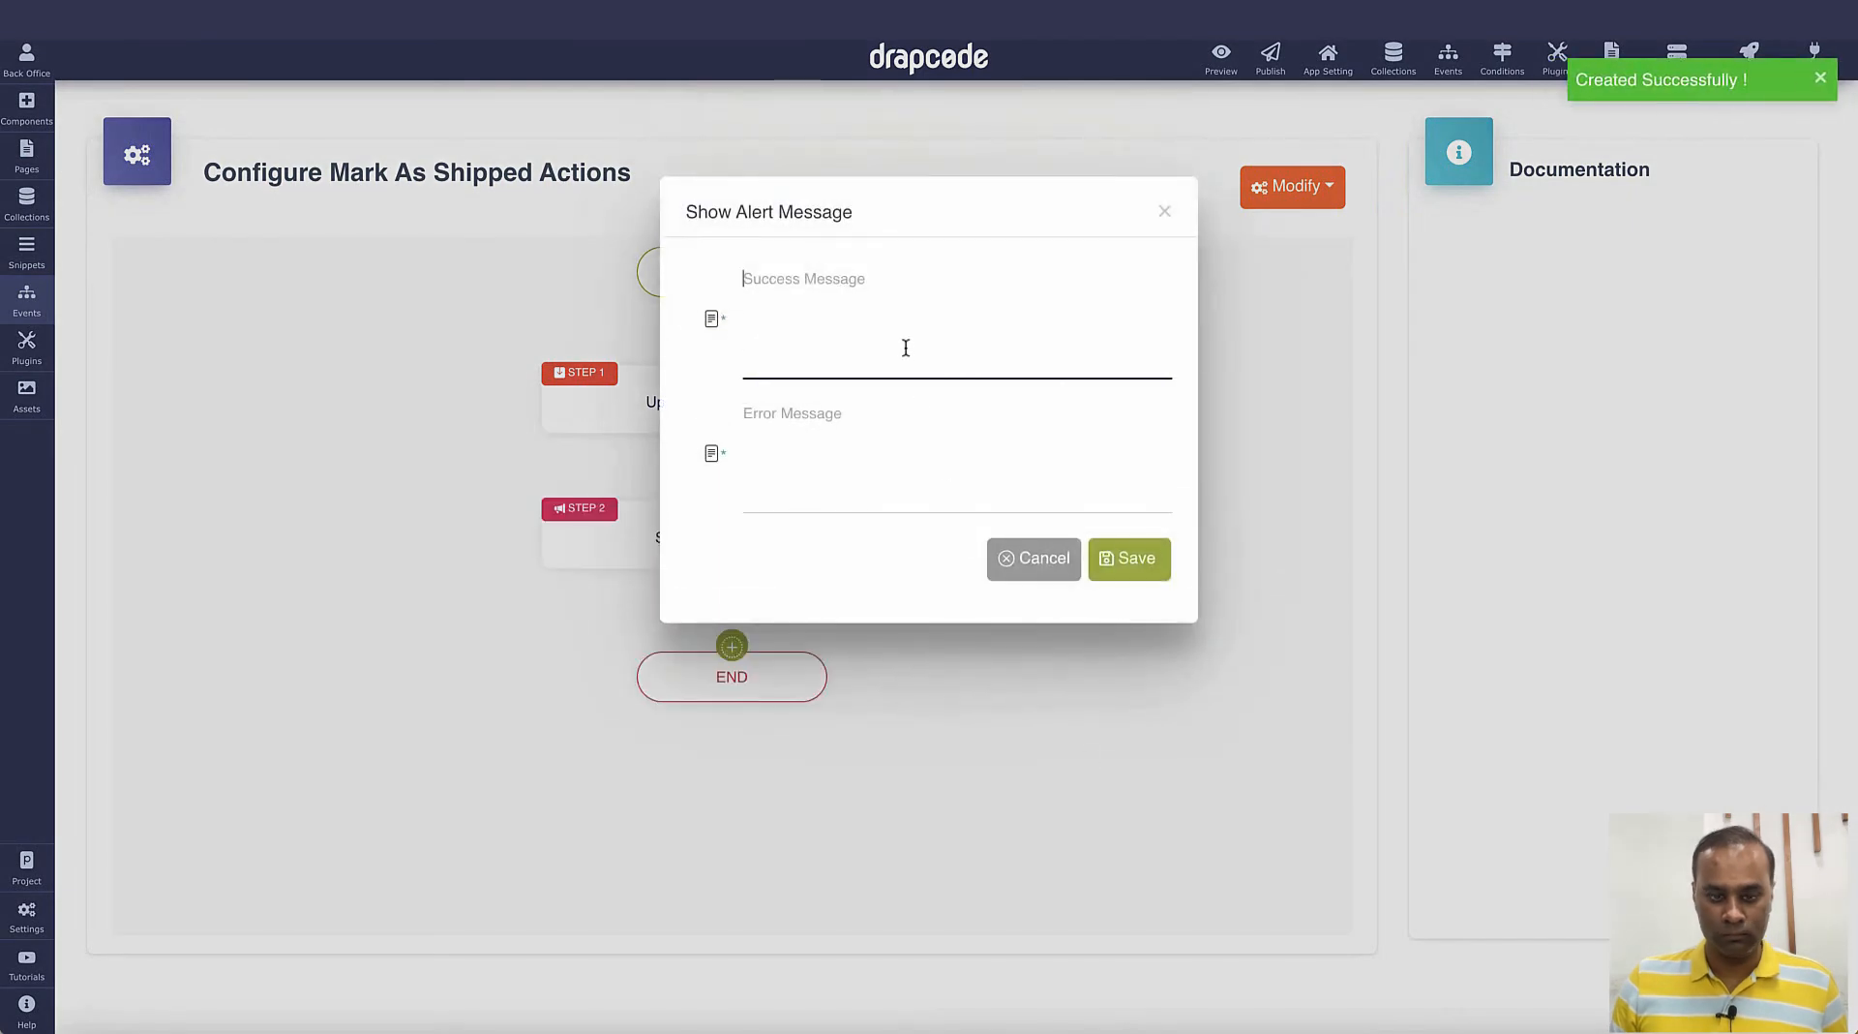
{"action": "left_click", "coordinate": [908, 359]}
{"action": "type", "text": "Marked S"}
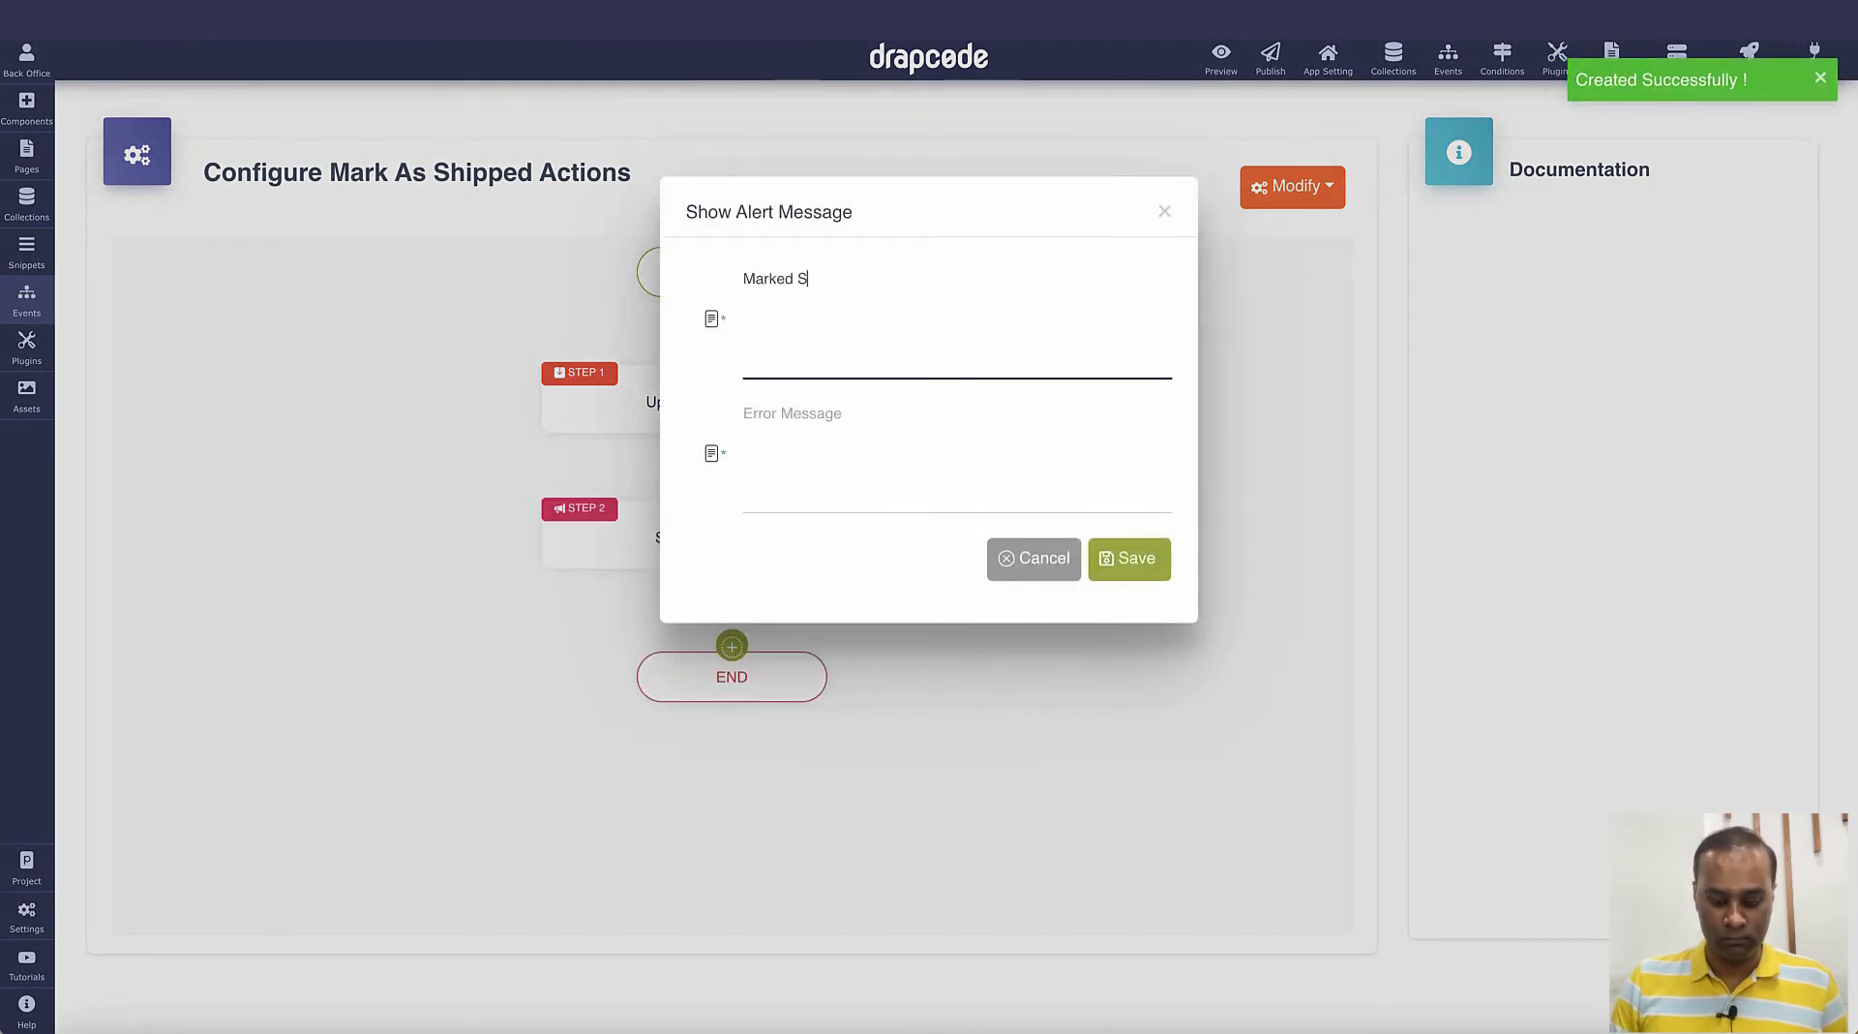
{"action": "type", "text": "hipped"}
{"action": "key", "text": "Tab"}
{"action": "type", "text": "Er"}
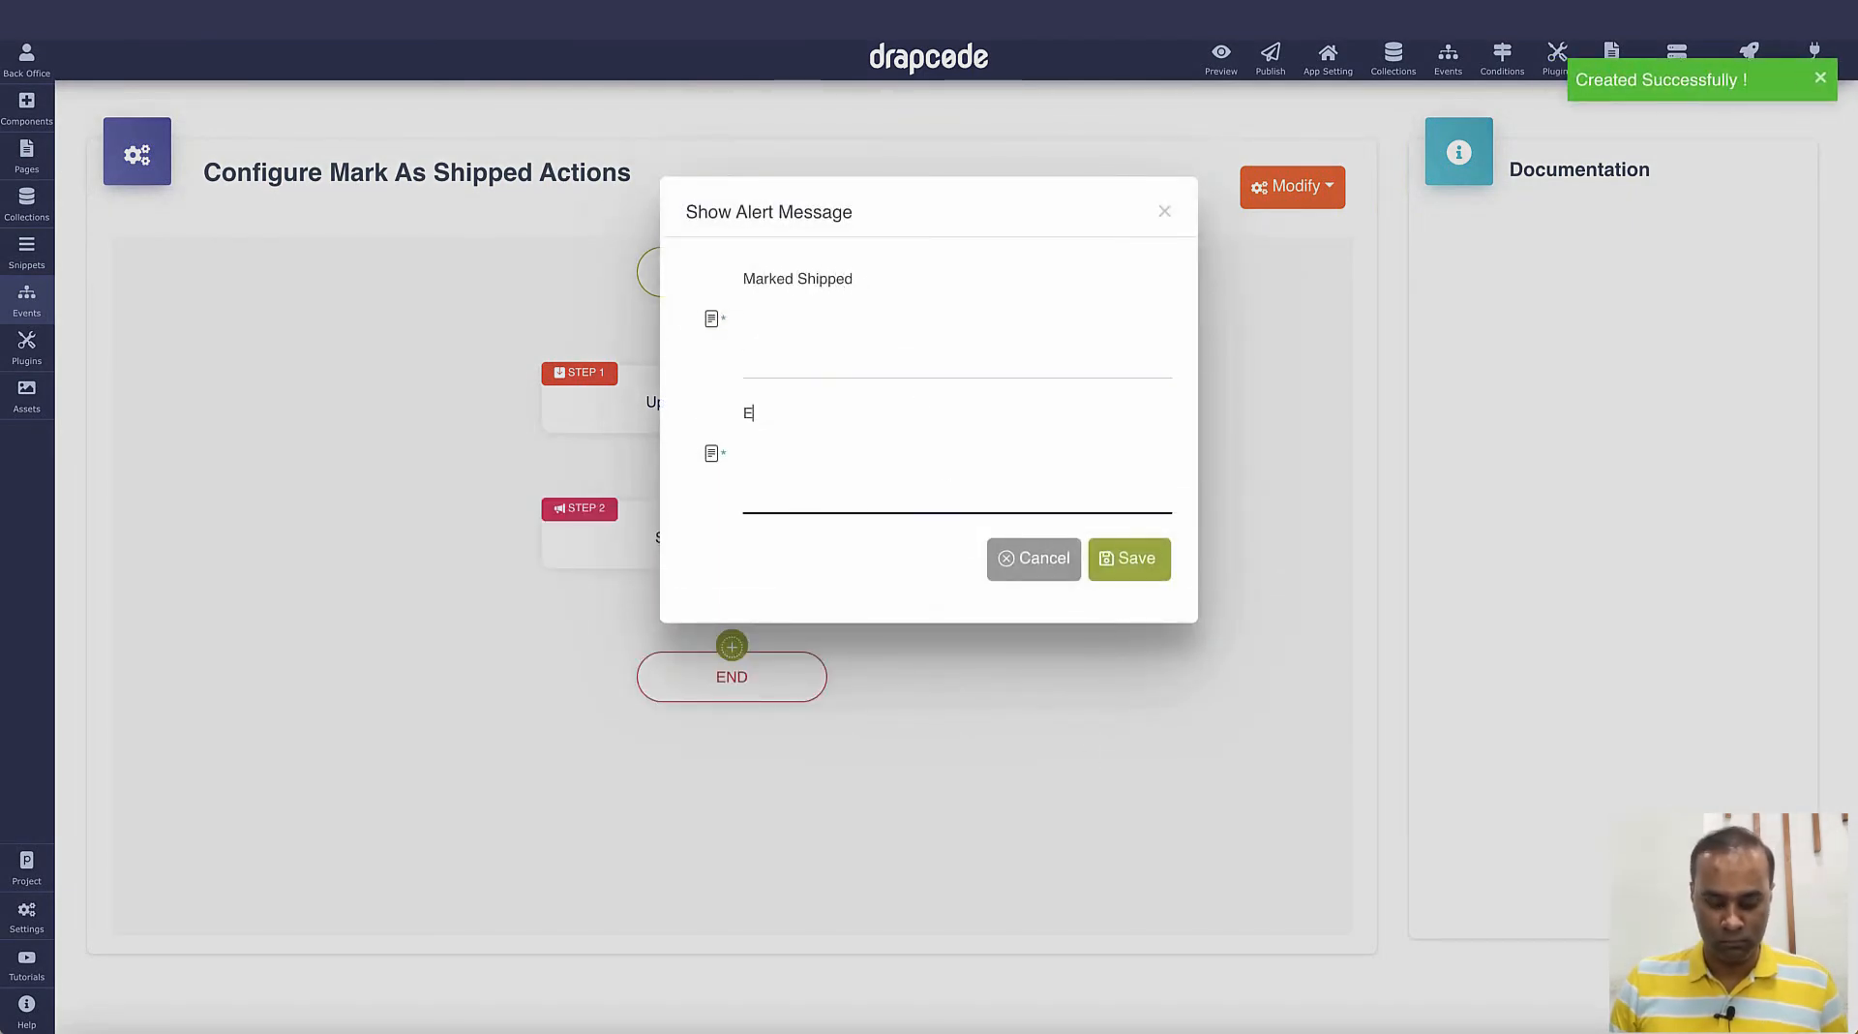
{"action": "left_click", "coordinate": [1158, 542]}
- Add a Refresh Section action for the Home page's Data Table (ID: is2i) to the Mark as Shipped event and save it
{"action": "left_click", "coordinate": [730, 646]}
{"action": "mouse_move", "coordinate": [884, 814]}
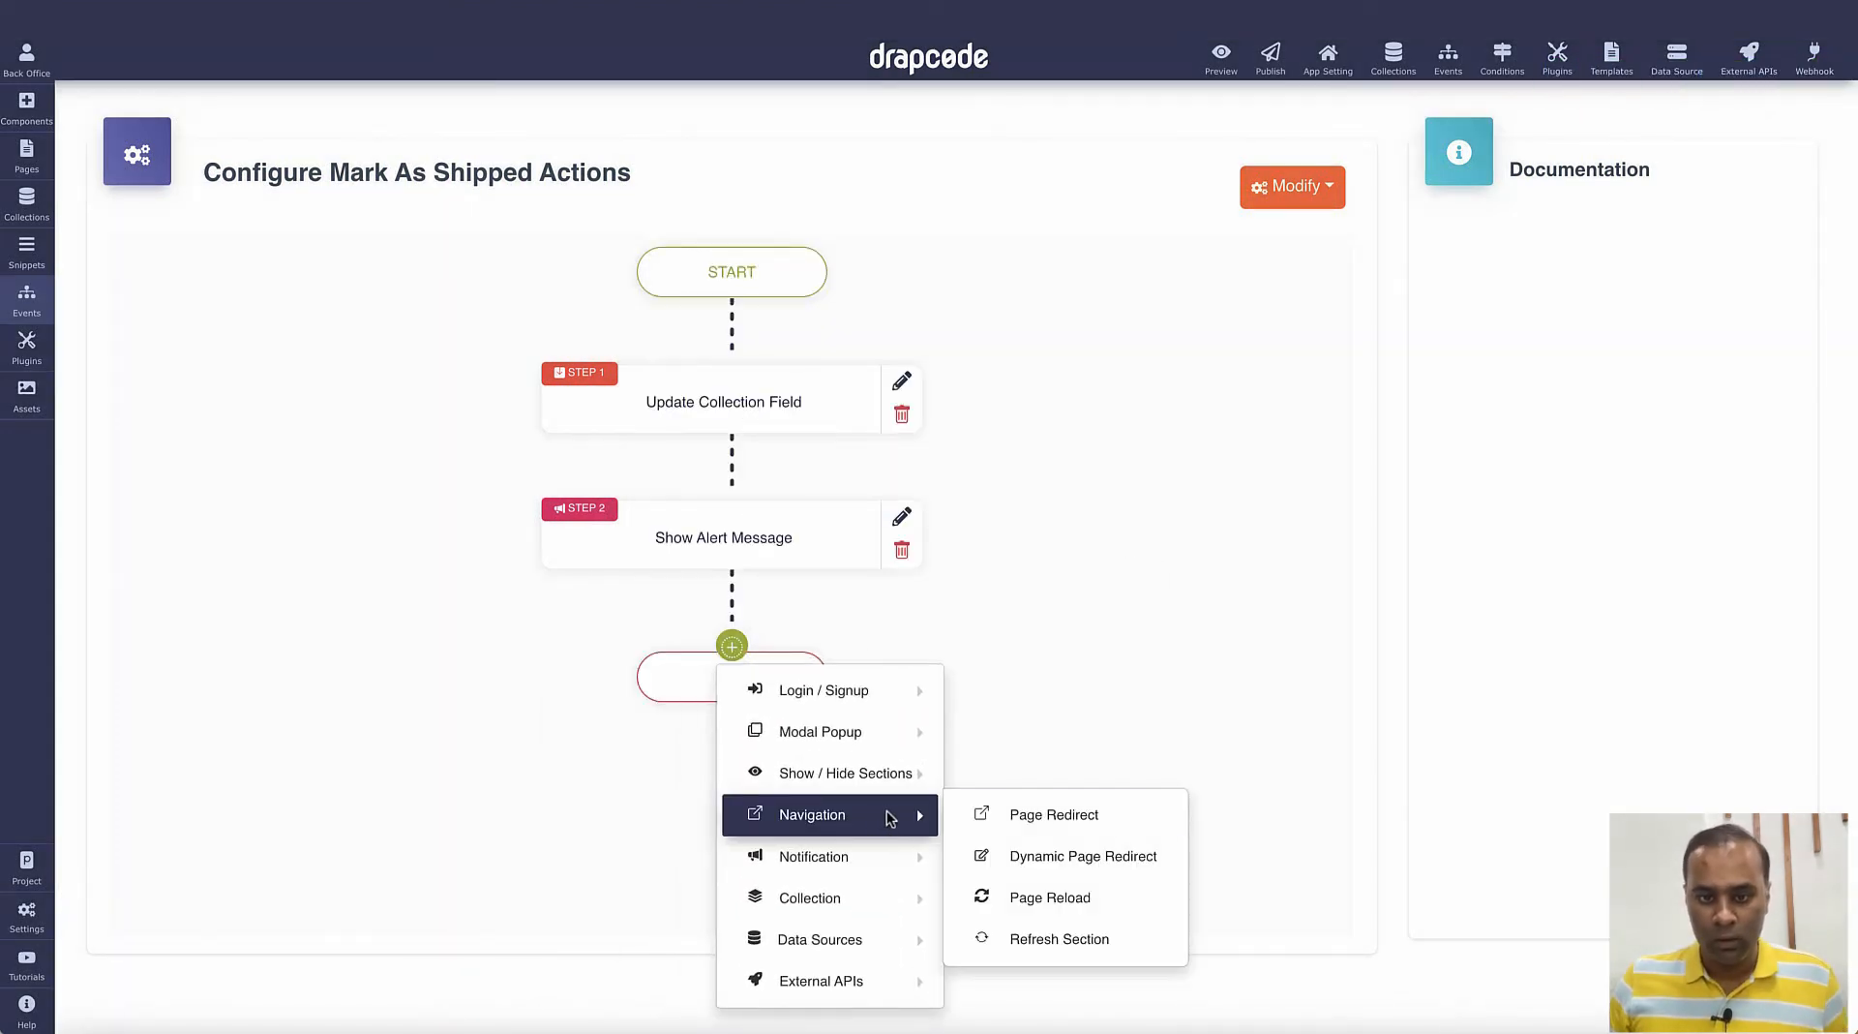
{"action": "left_click", "coordinate": [1057, 937]}
{"action": "left_click", "coordinate": [856, 317]}
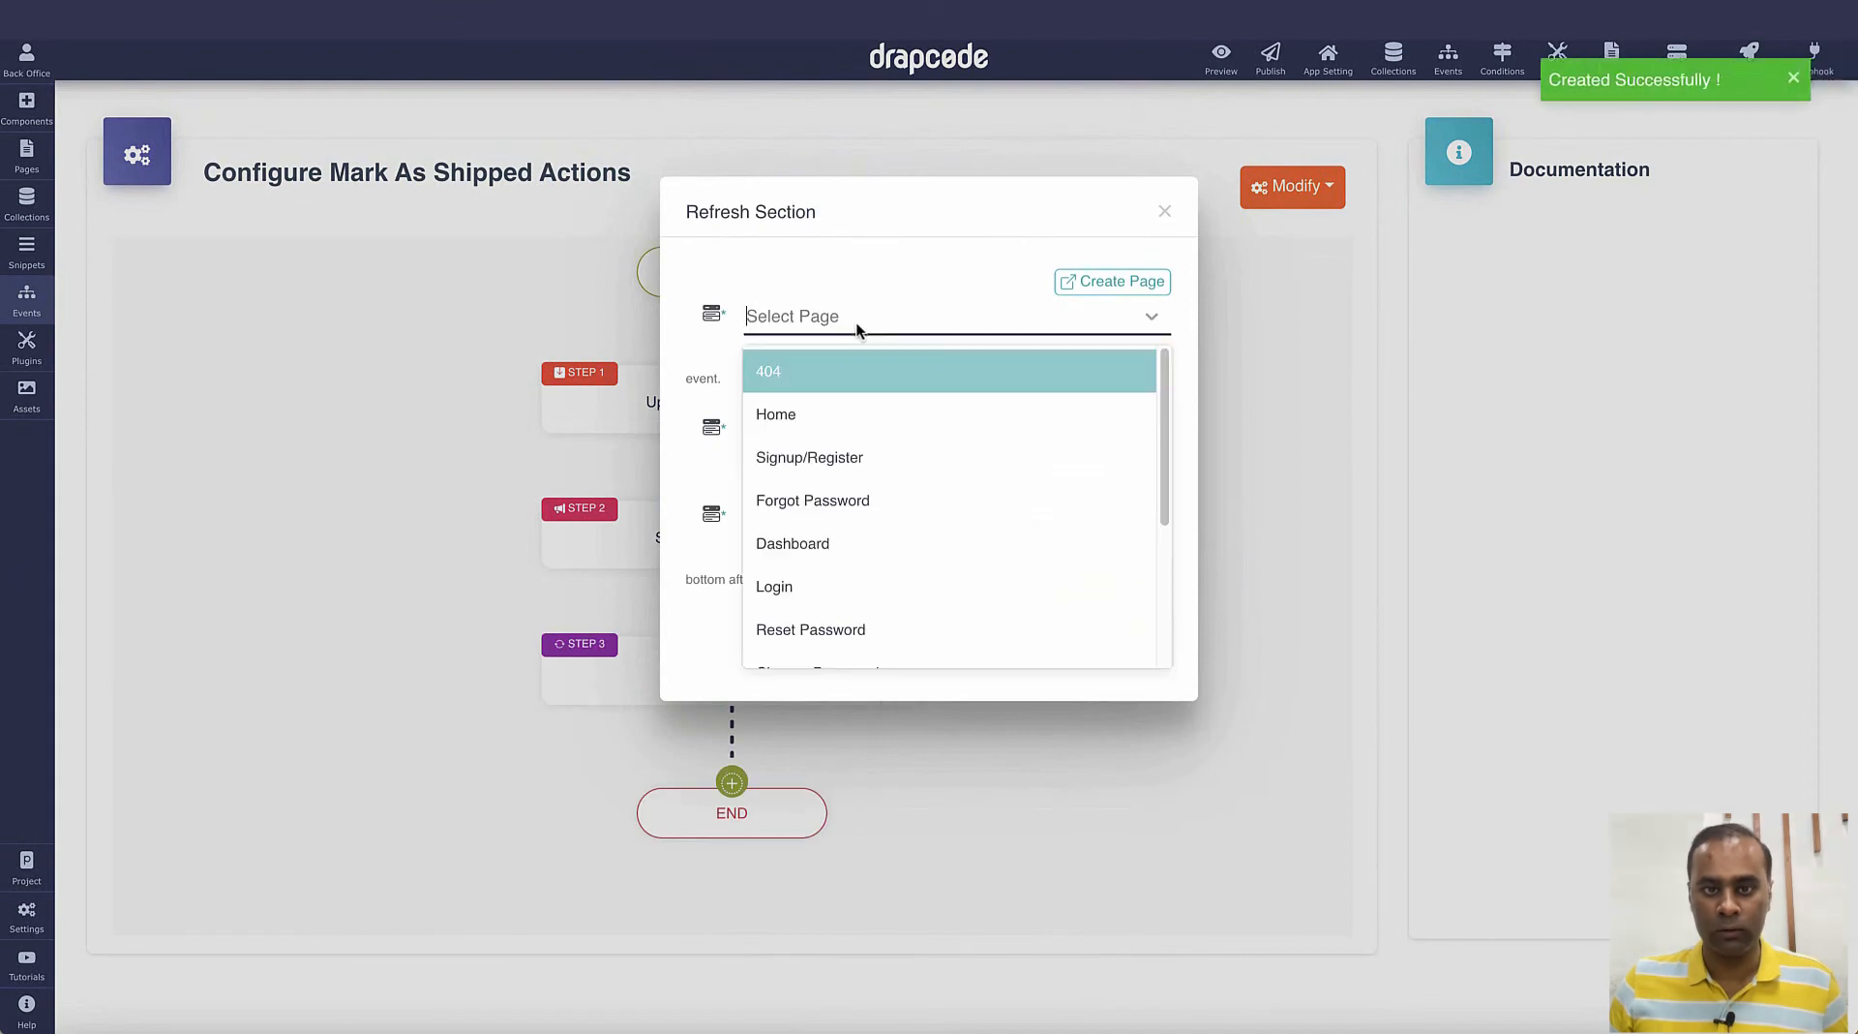
{"action": "left_click", "coordinate": [851, 405]}
{"action": "left_click", "coordinate": [850, 426]}
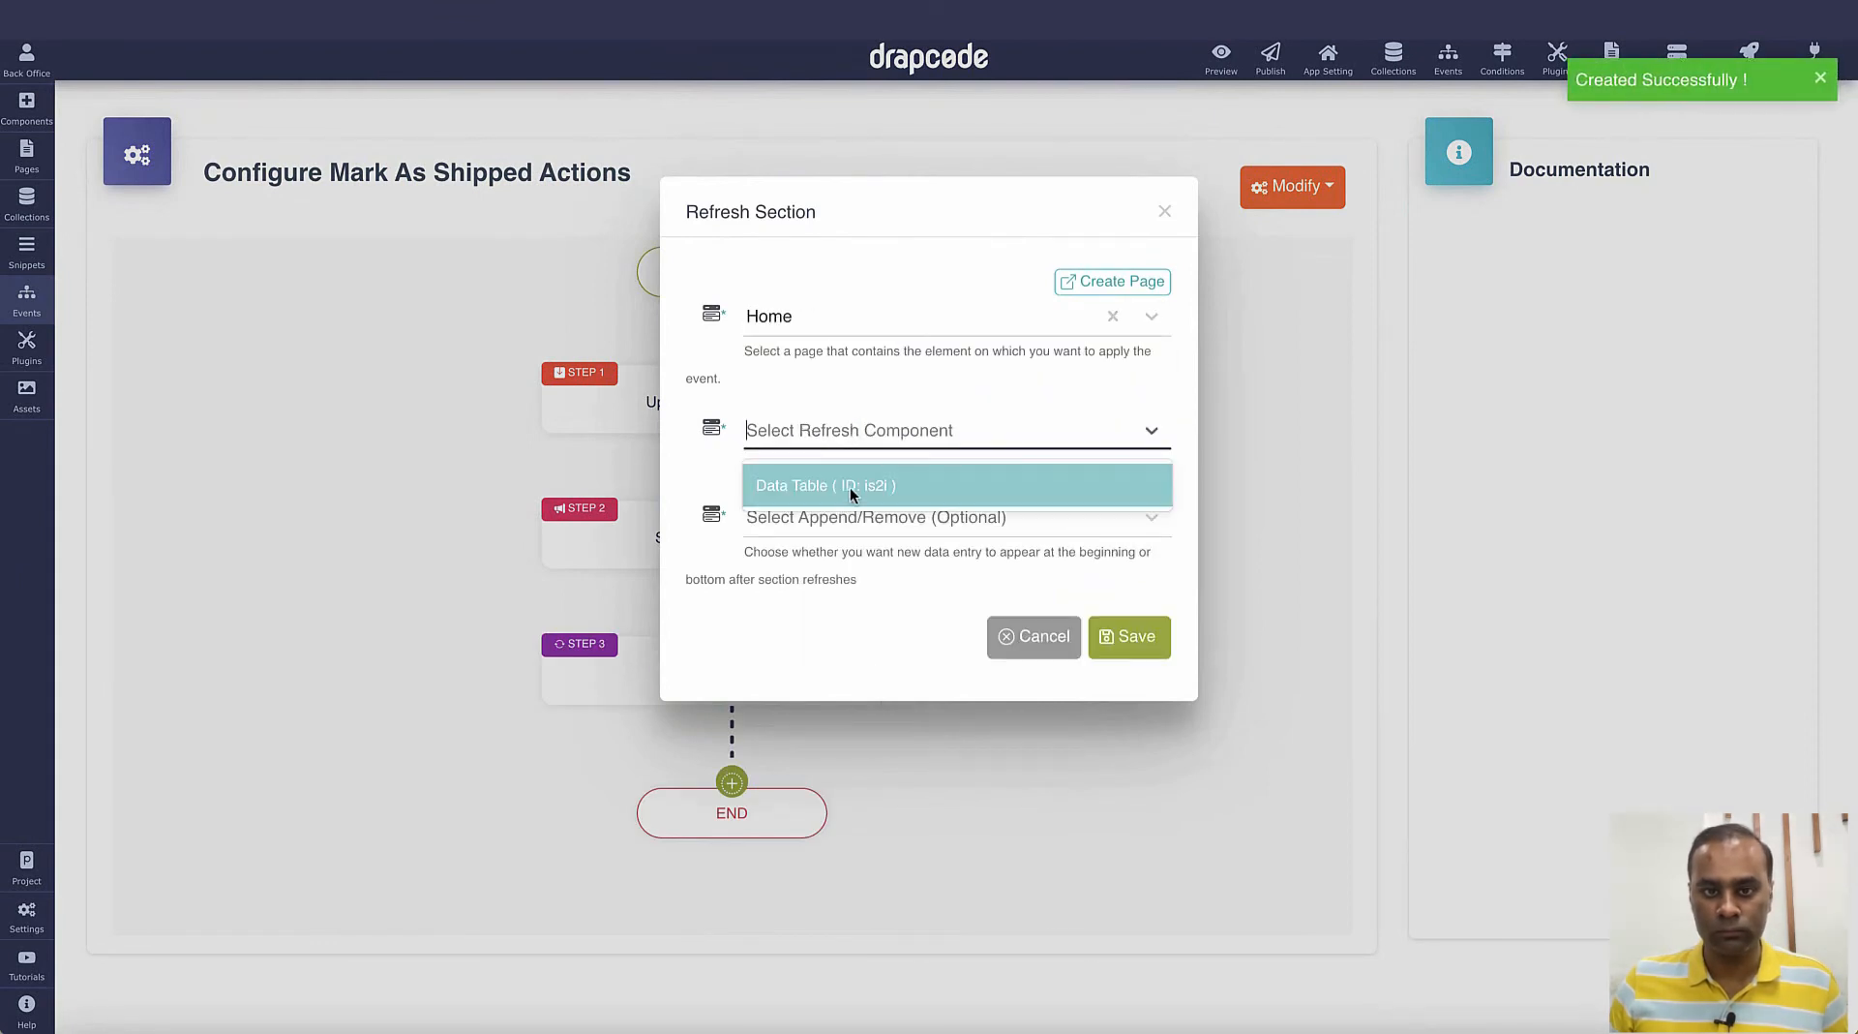
{"action": "left_click", "coordinate": [850, 488]}
{"action": "left_click", "coordinate": [1141, 635]}
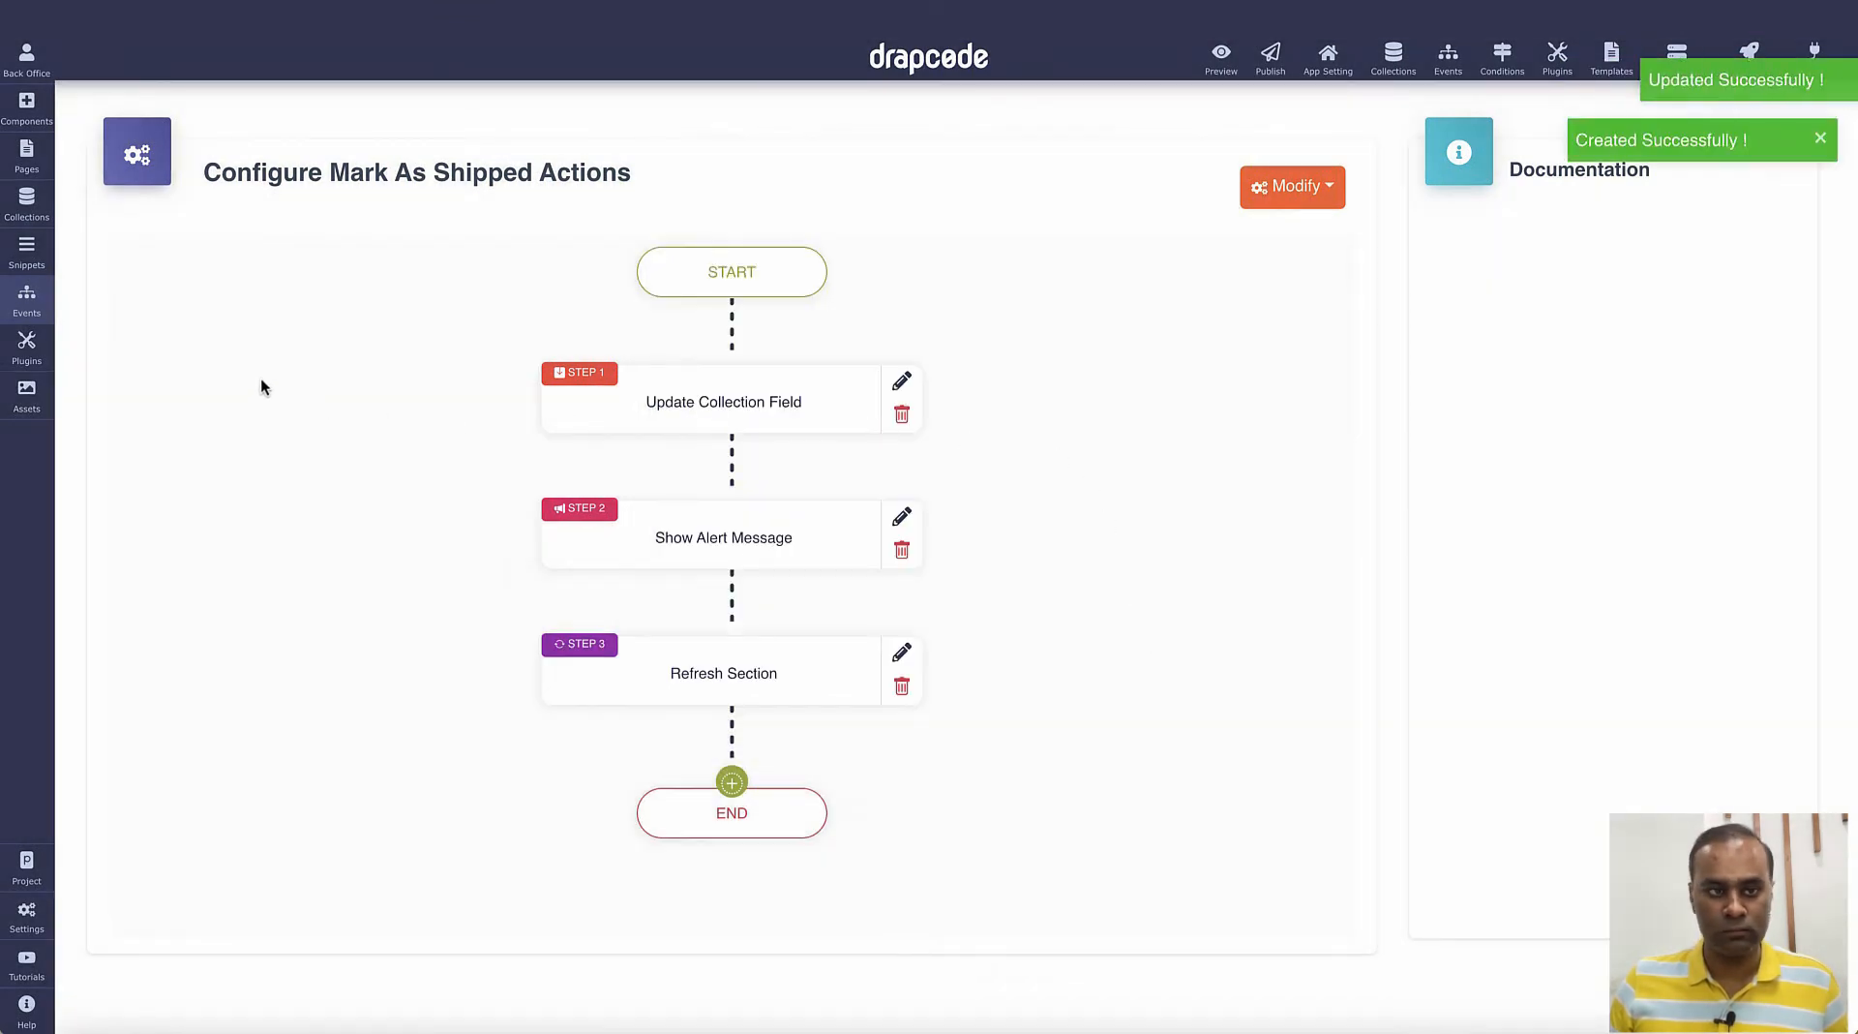
- Open the Home page containing the product table in the page editor
{"action": "left_click", "coordinate": [26, 302]}
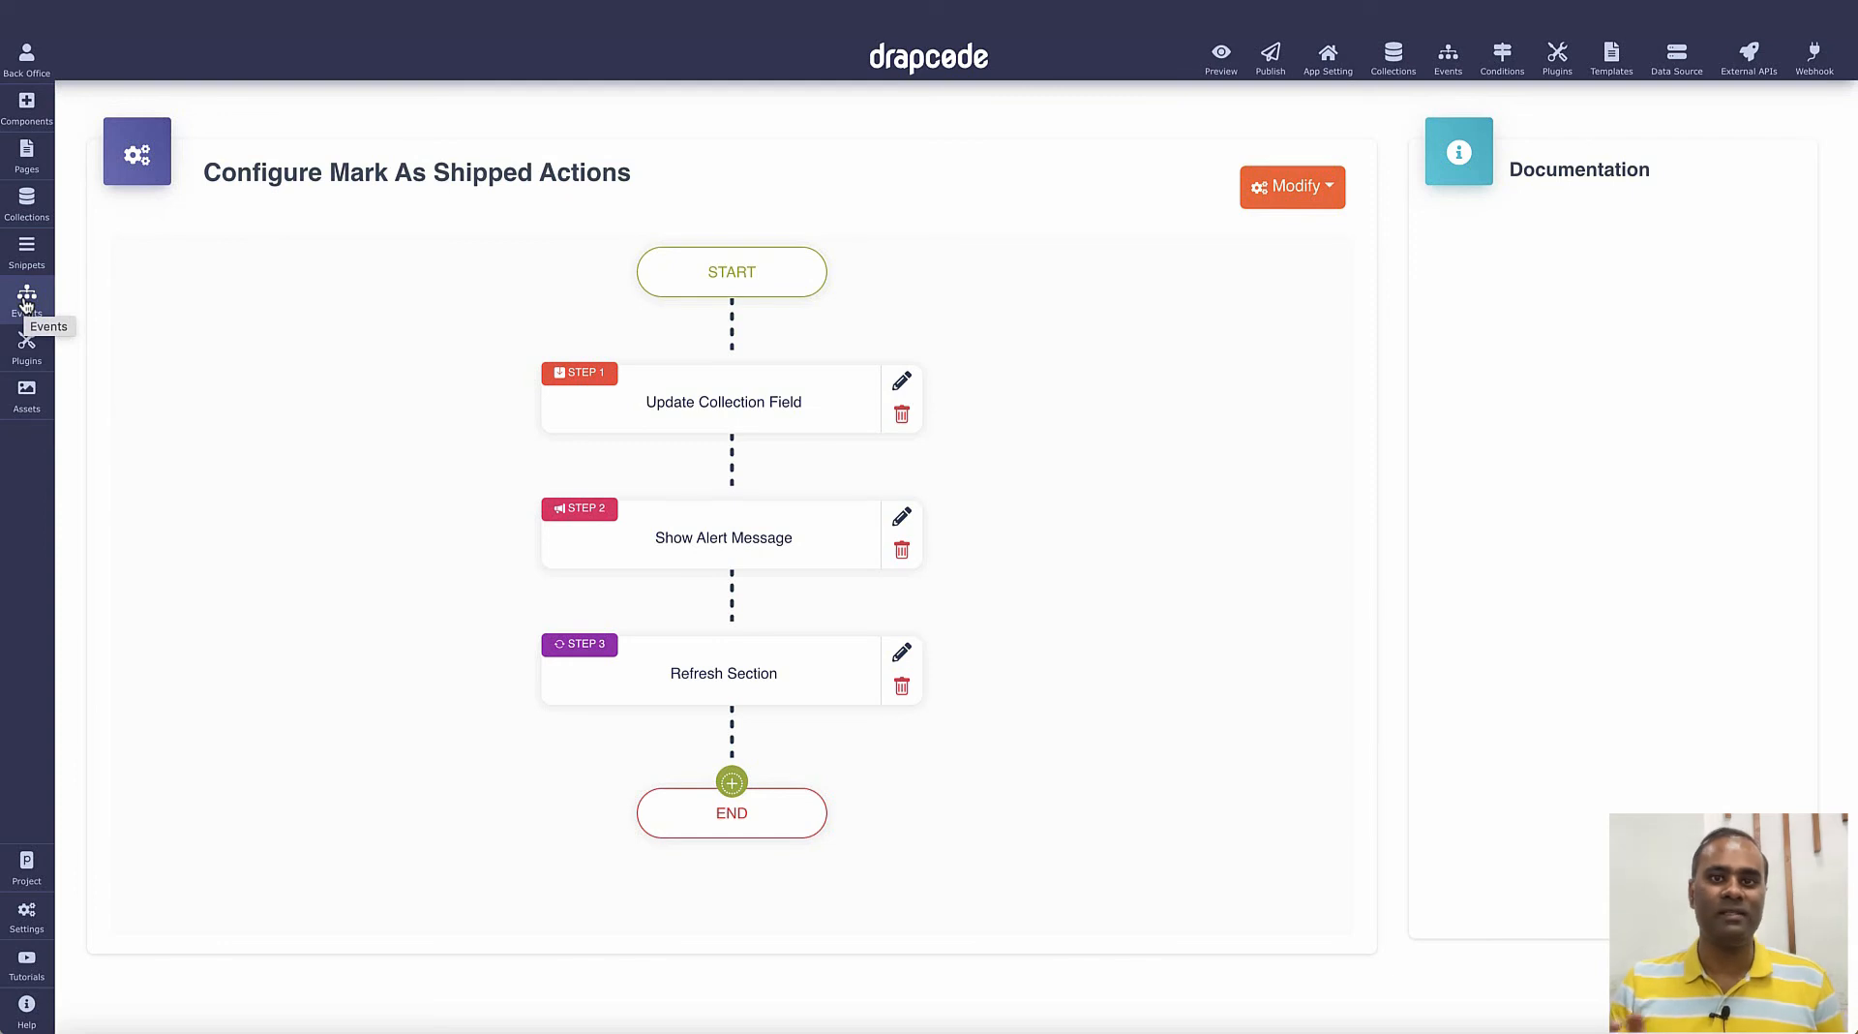
{"action": "left_click", "coordinate": [26, 155]}
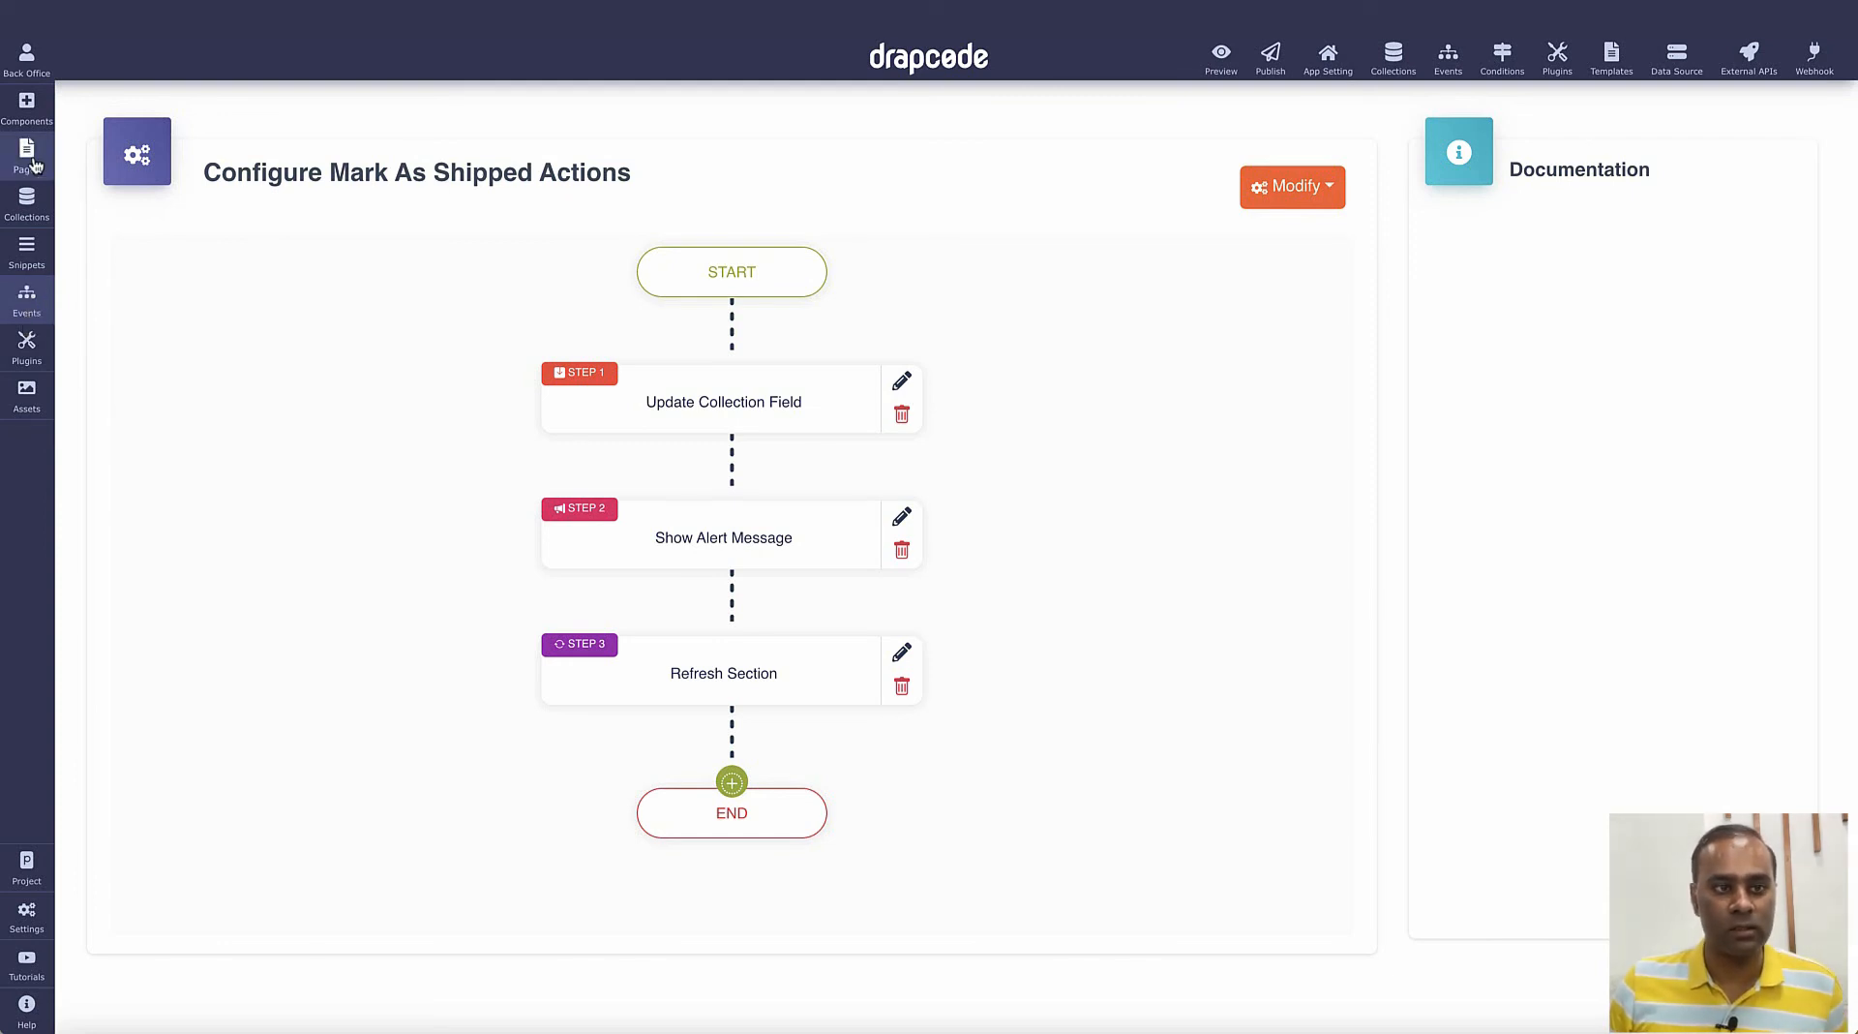
{"action": "left_click", "coordinate": [127, 250]}
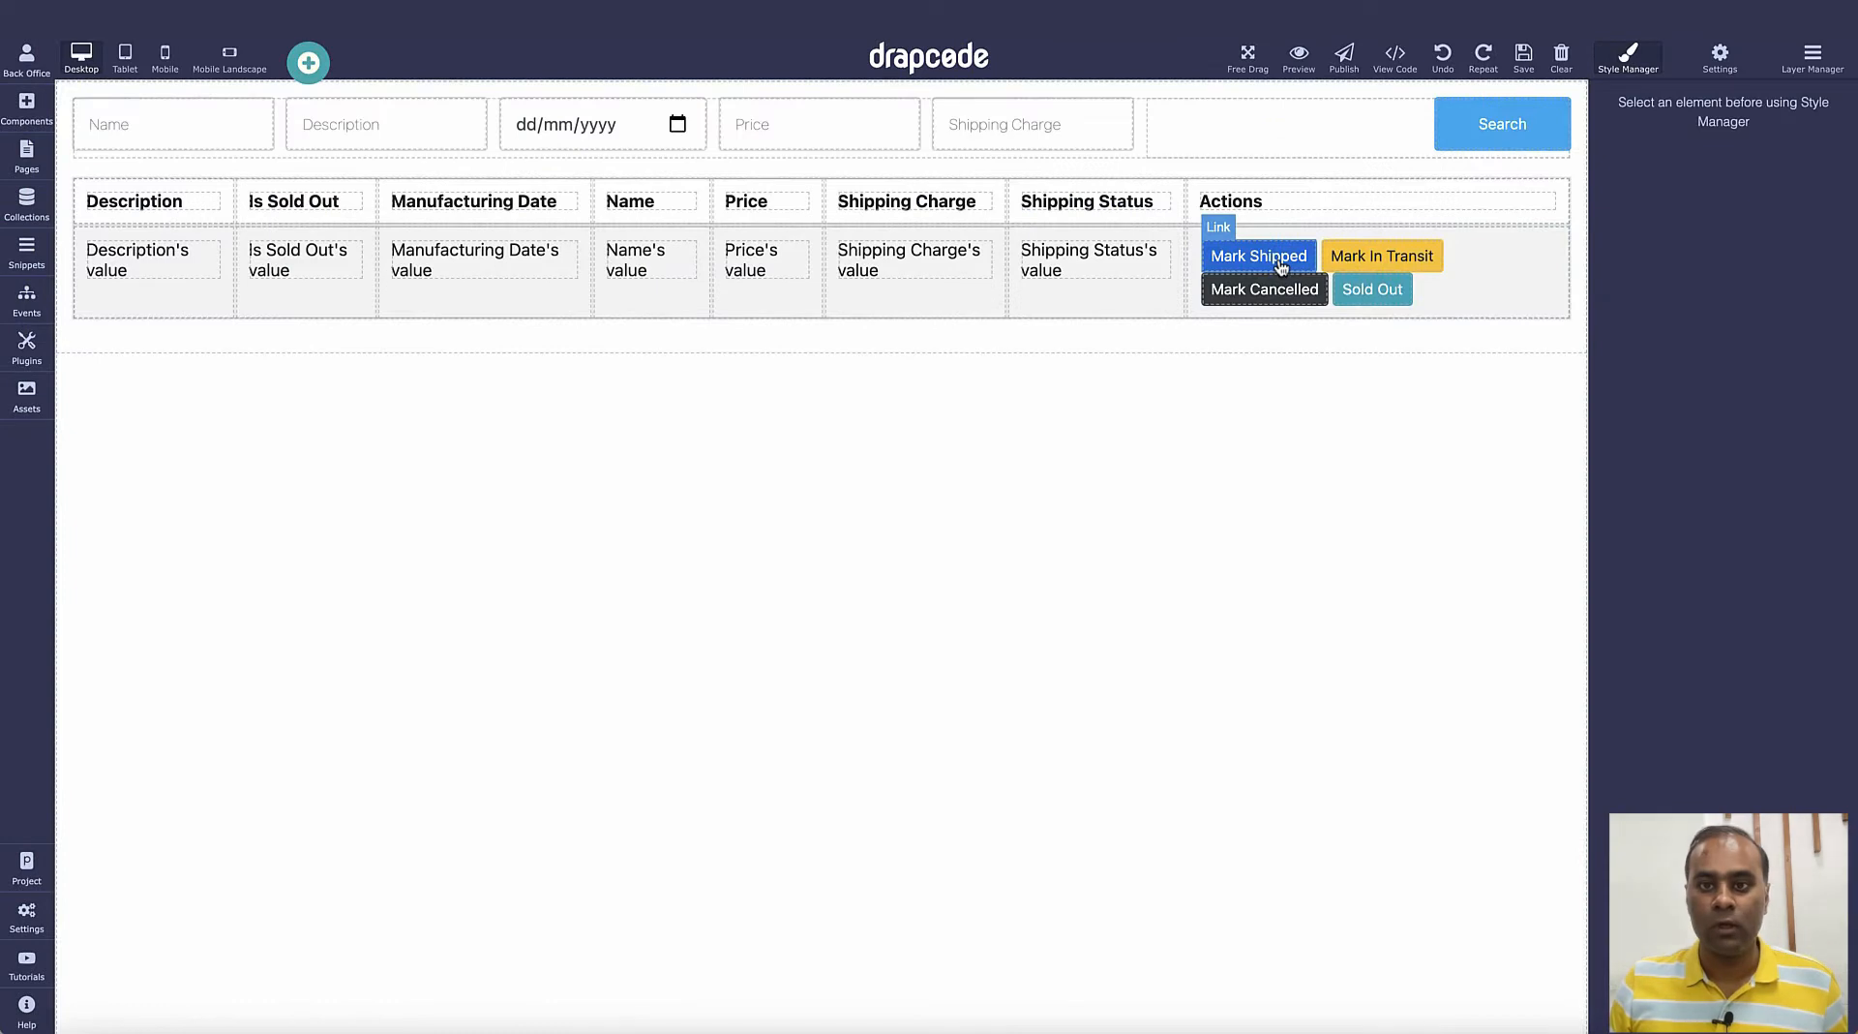
- Assign the Mark as Shipped workflow event to the Mark Shipped link in the table's Actions column
{"action": "left_click", "coordinate": [1268, 257]}
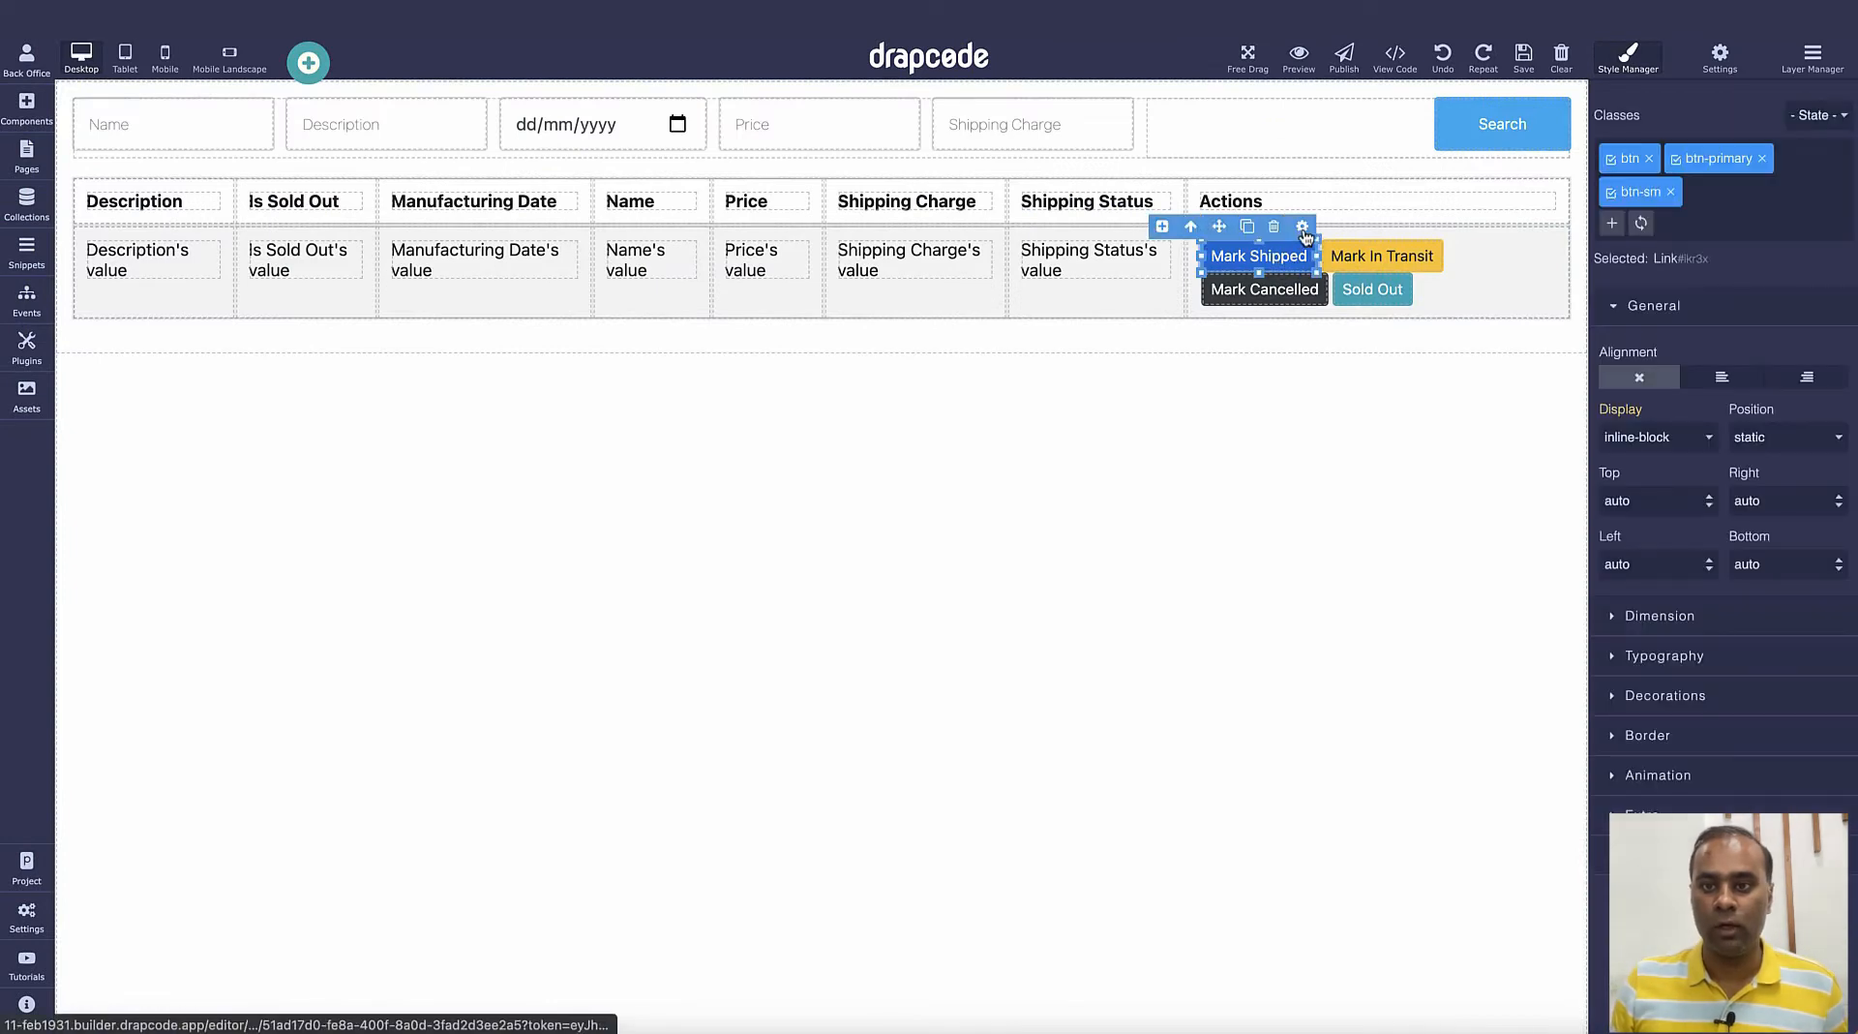
{"action": "left_click", "coordinate": [1303, 228]}
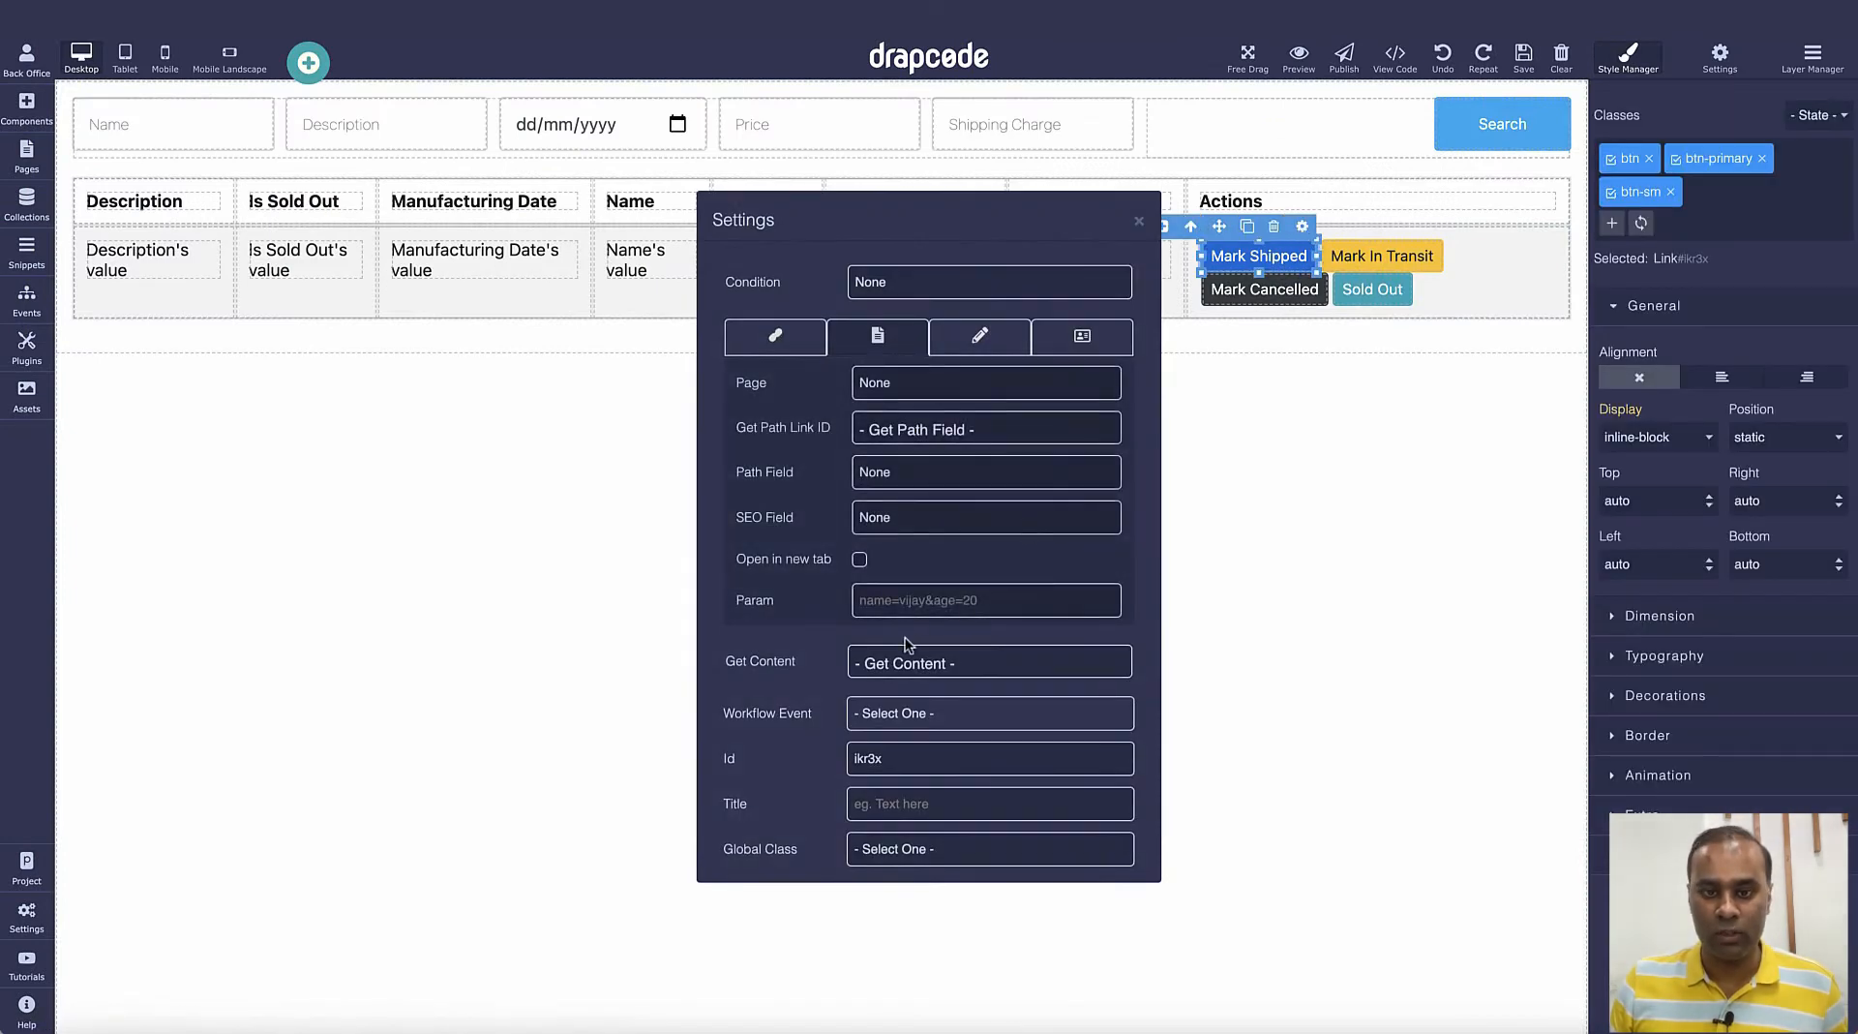
{"action": "left_click", "coordinate": [910, 721]}
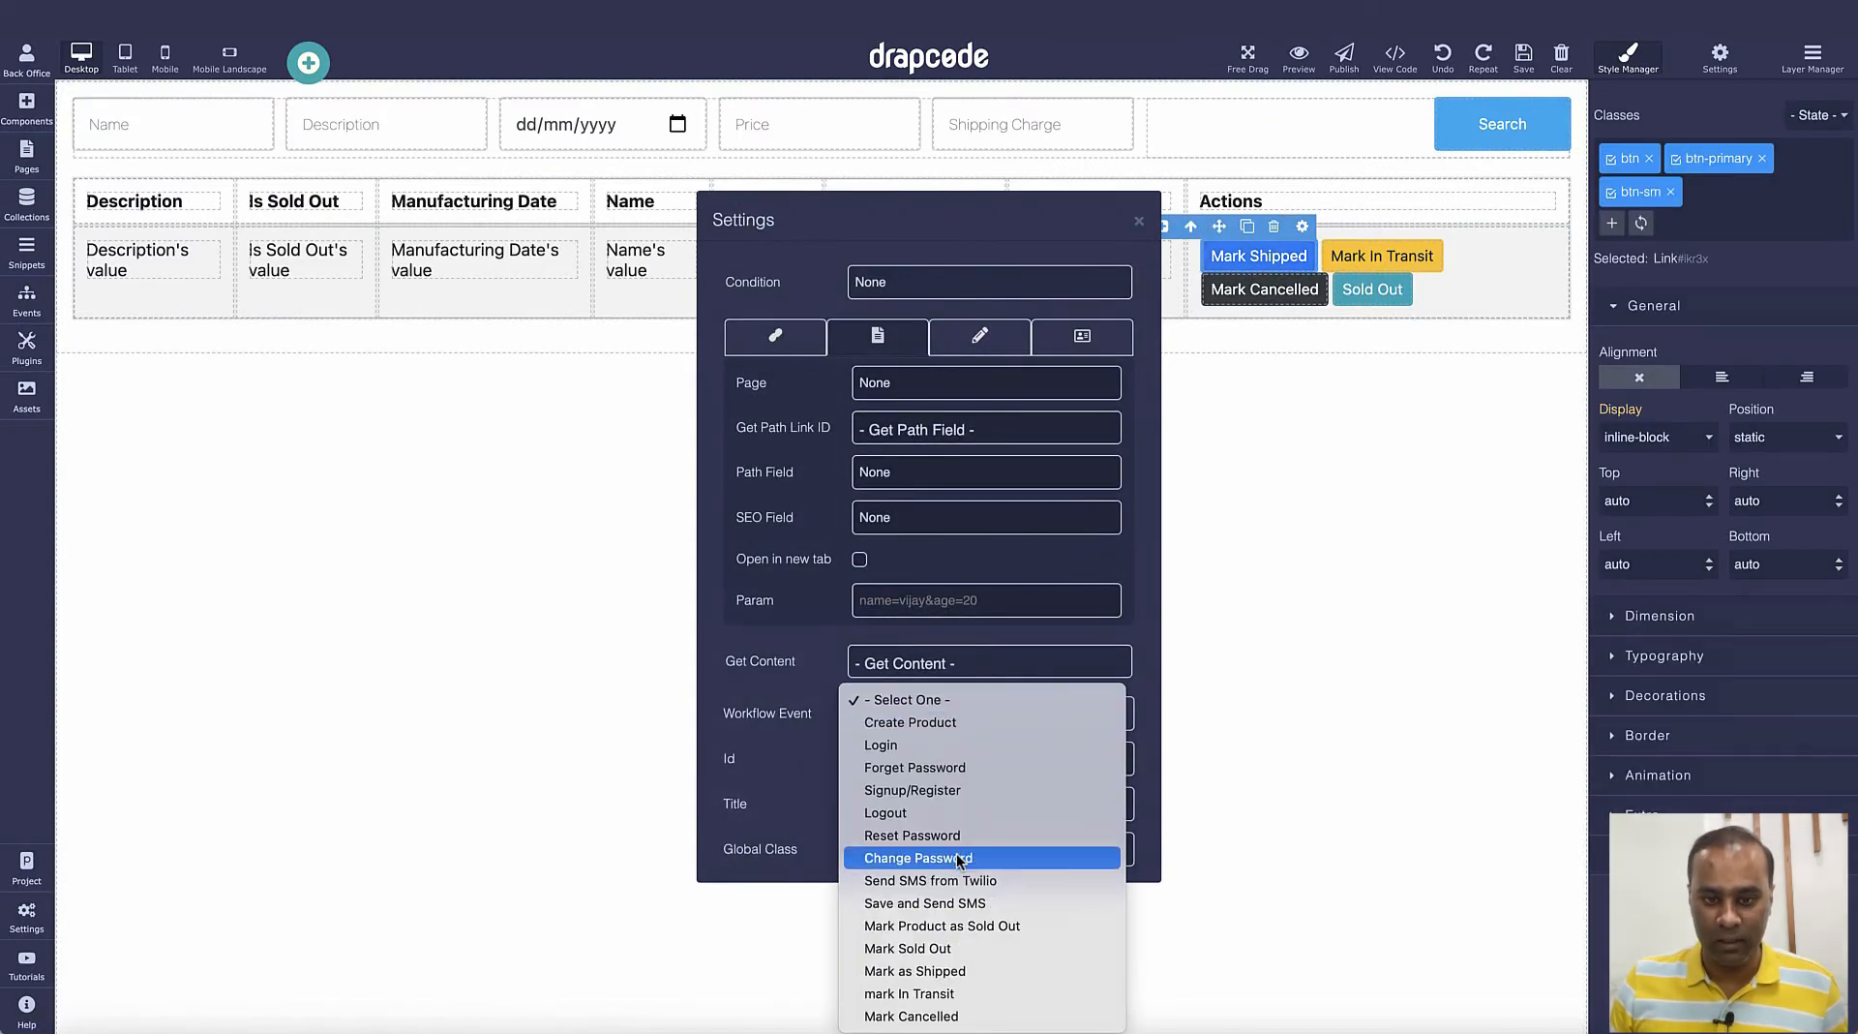
{"action": "left_click", "coordinate": [953, 970]}
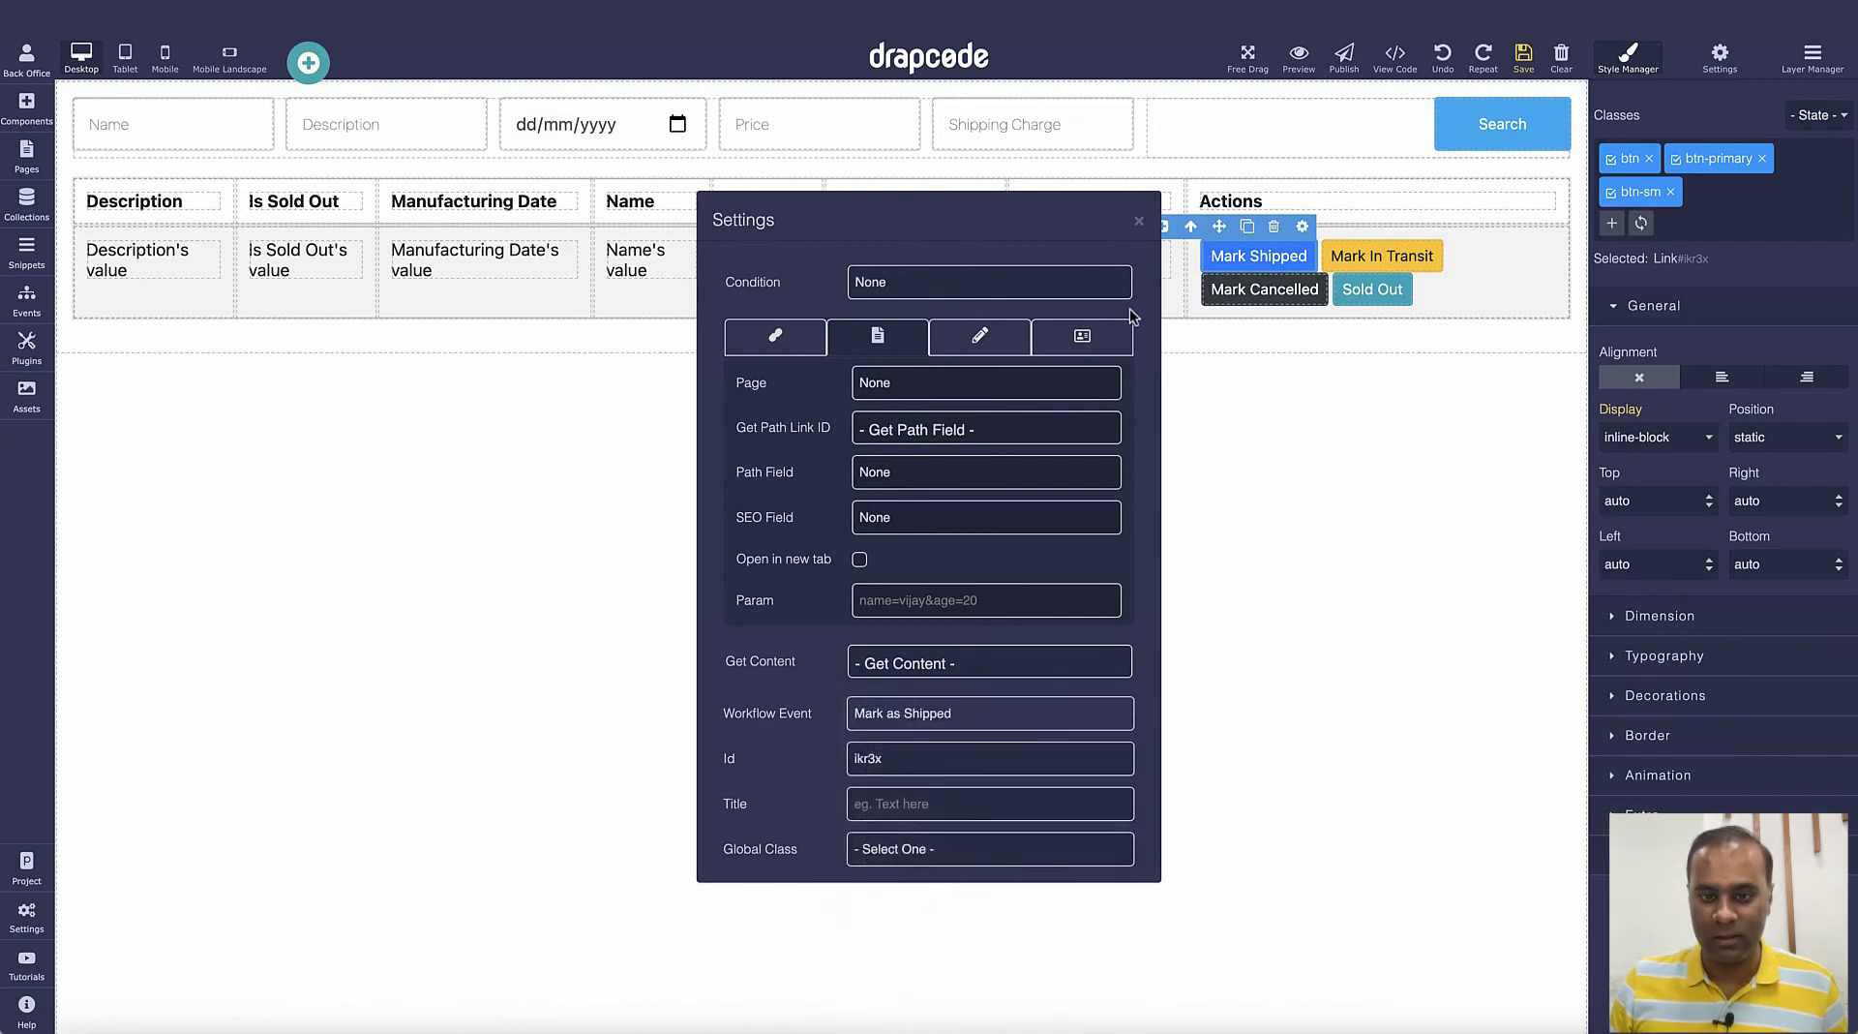
{"action": "left_click", "coordinate": [1140, 221]}
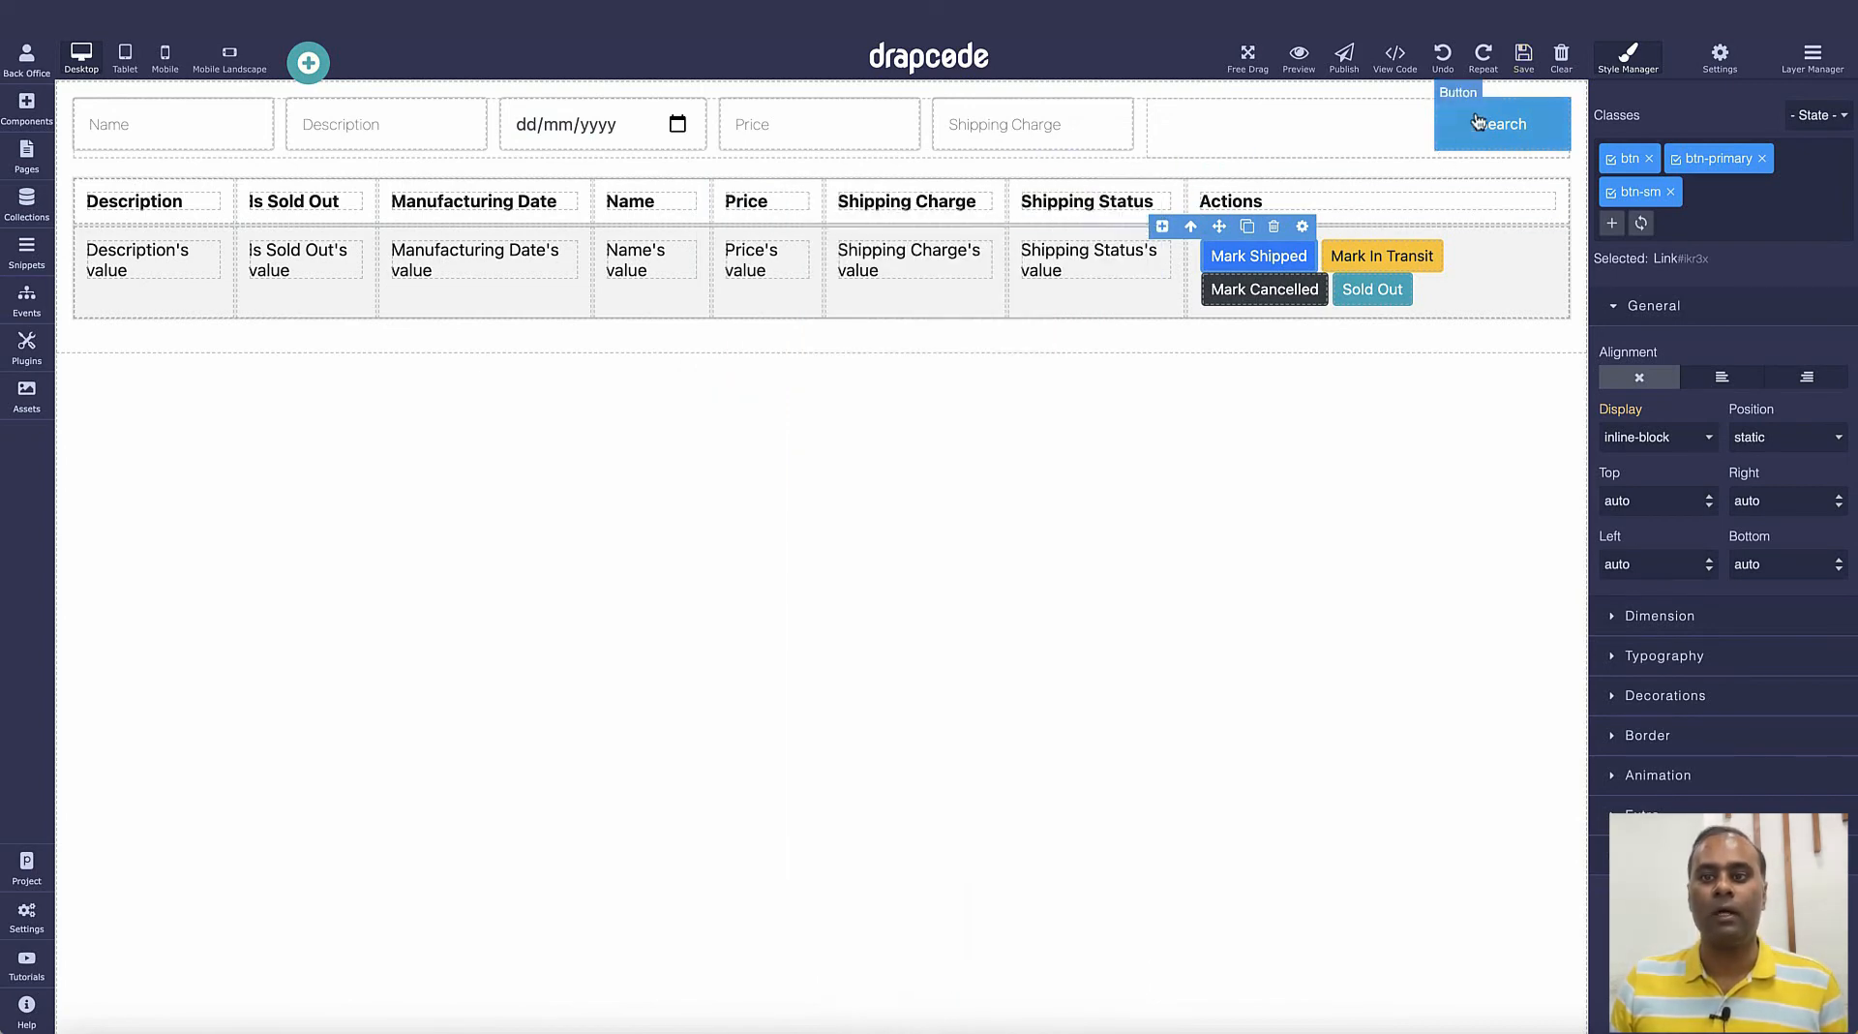
- Assign the mark In Transit workflow event to the Mark In Transit link in the table's Actions column
{"action": "left_click", "coordinate": [1407, 261]}
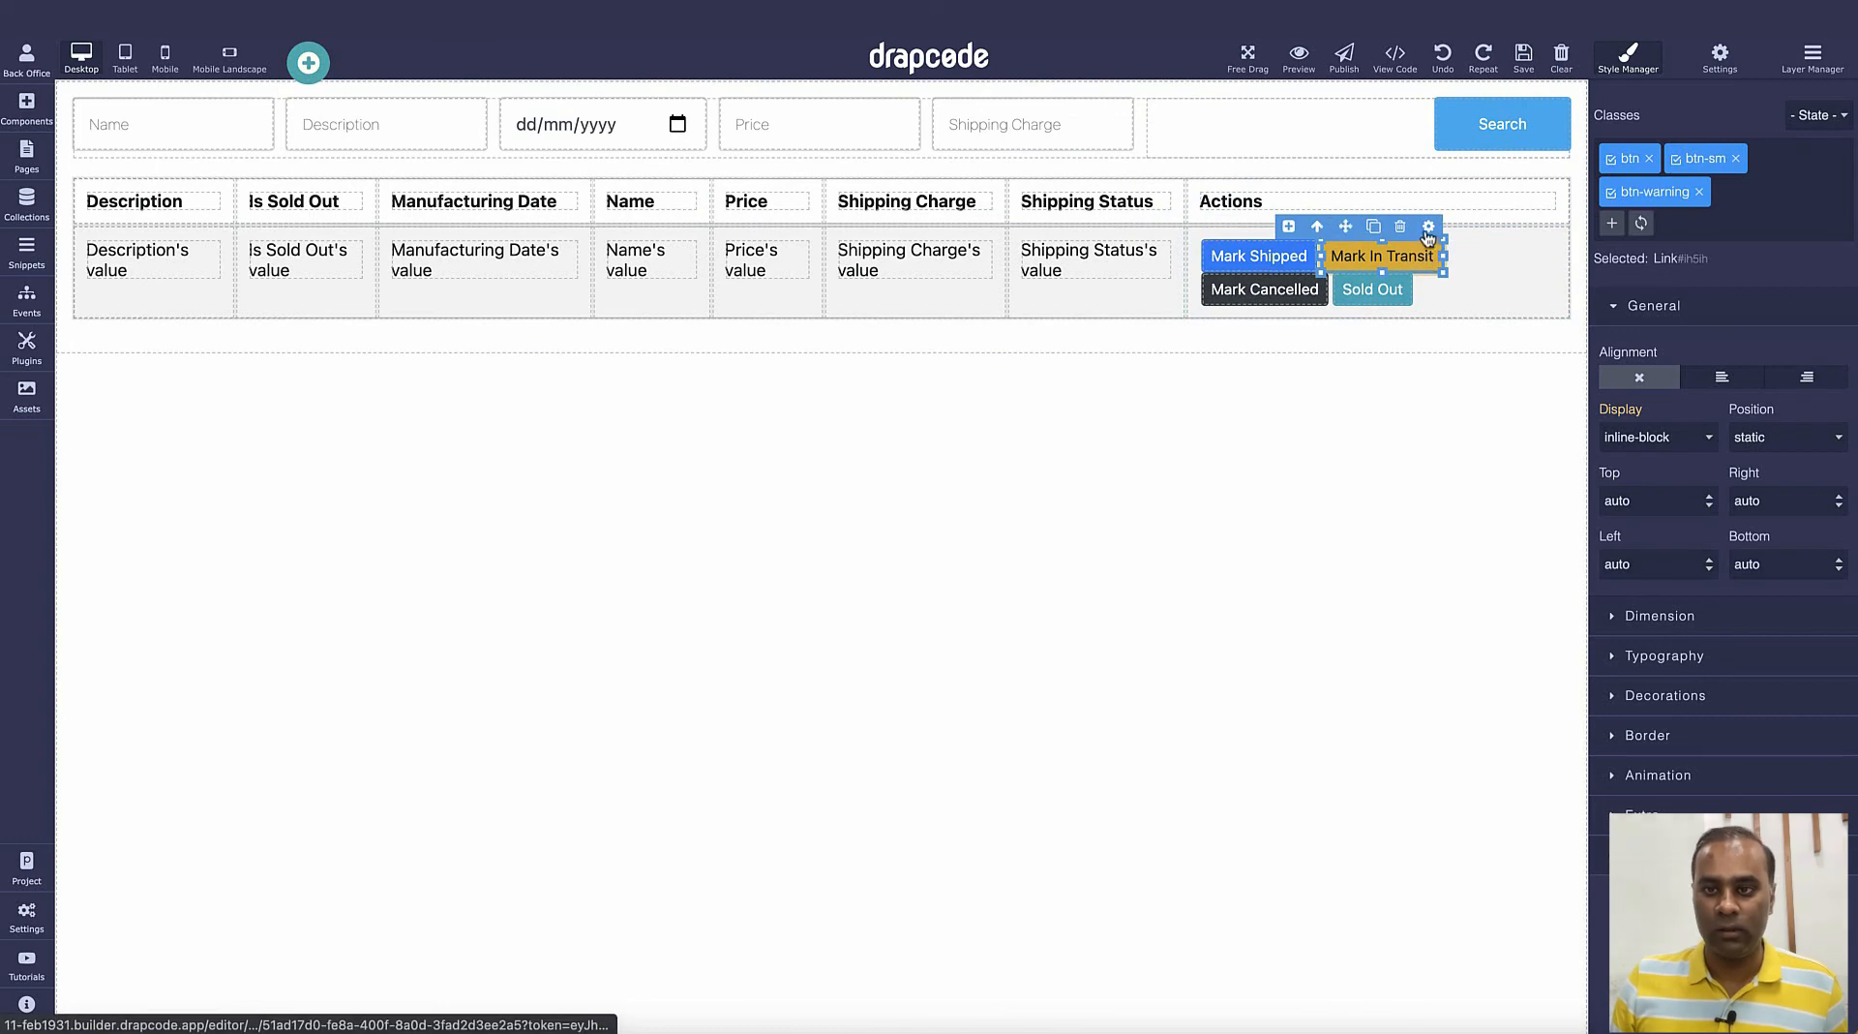
{"action": "left_click", "coordinate": [1429, 229]}
{"action": "left_click", "coordinate": [896, 726]}
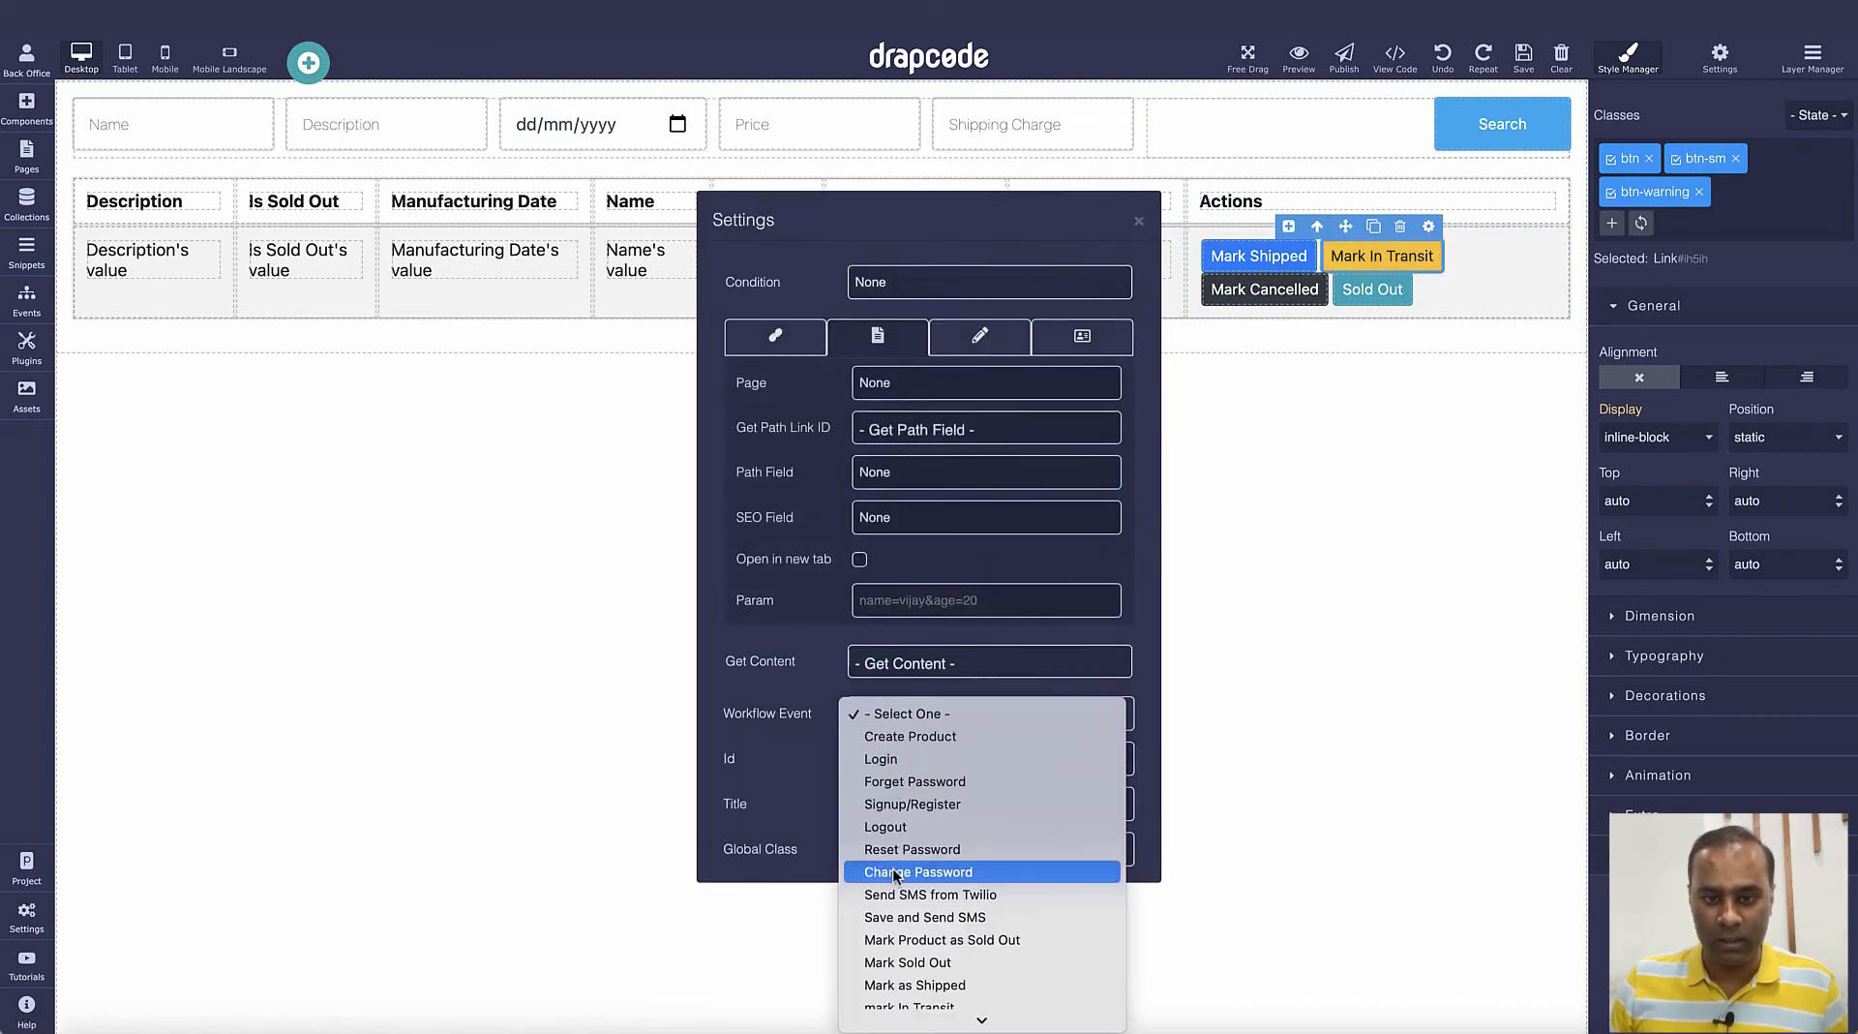
{"action": "left_click", "coordinate": [929, 992]}
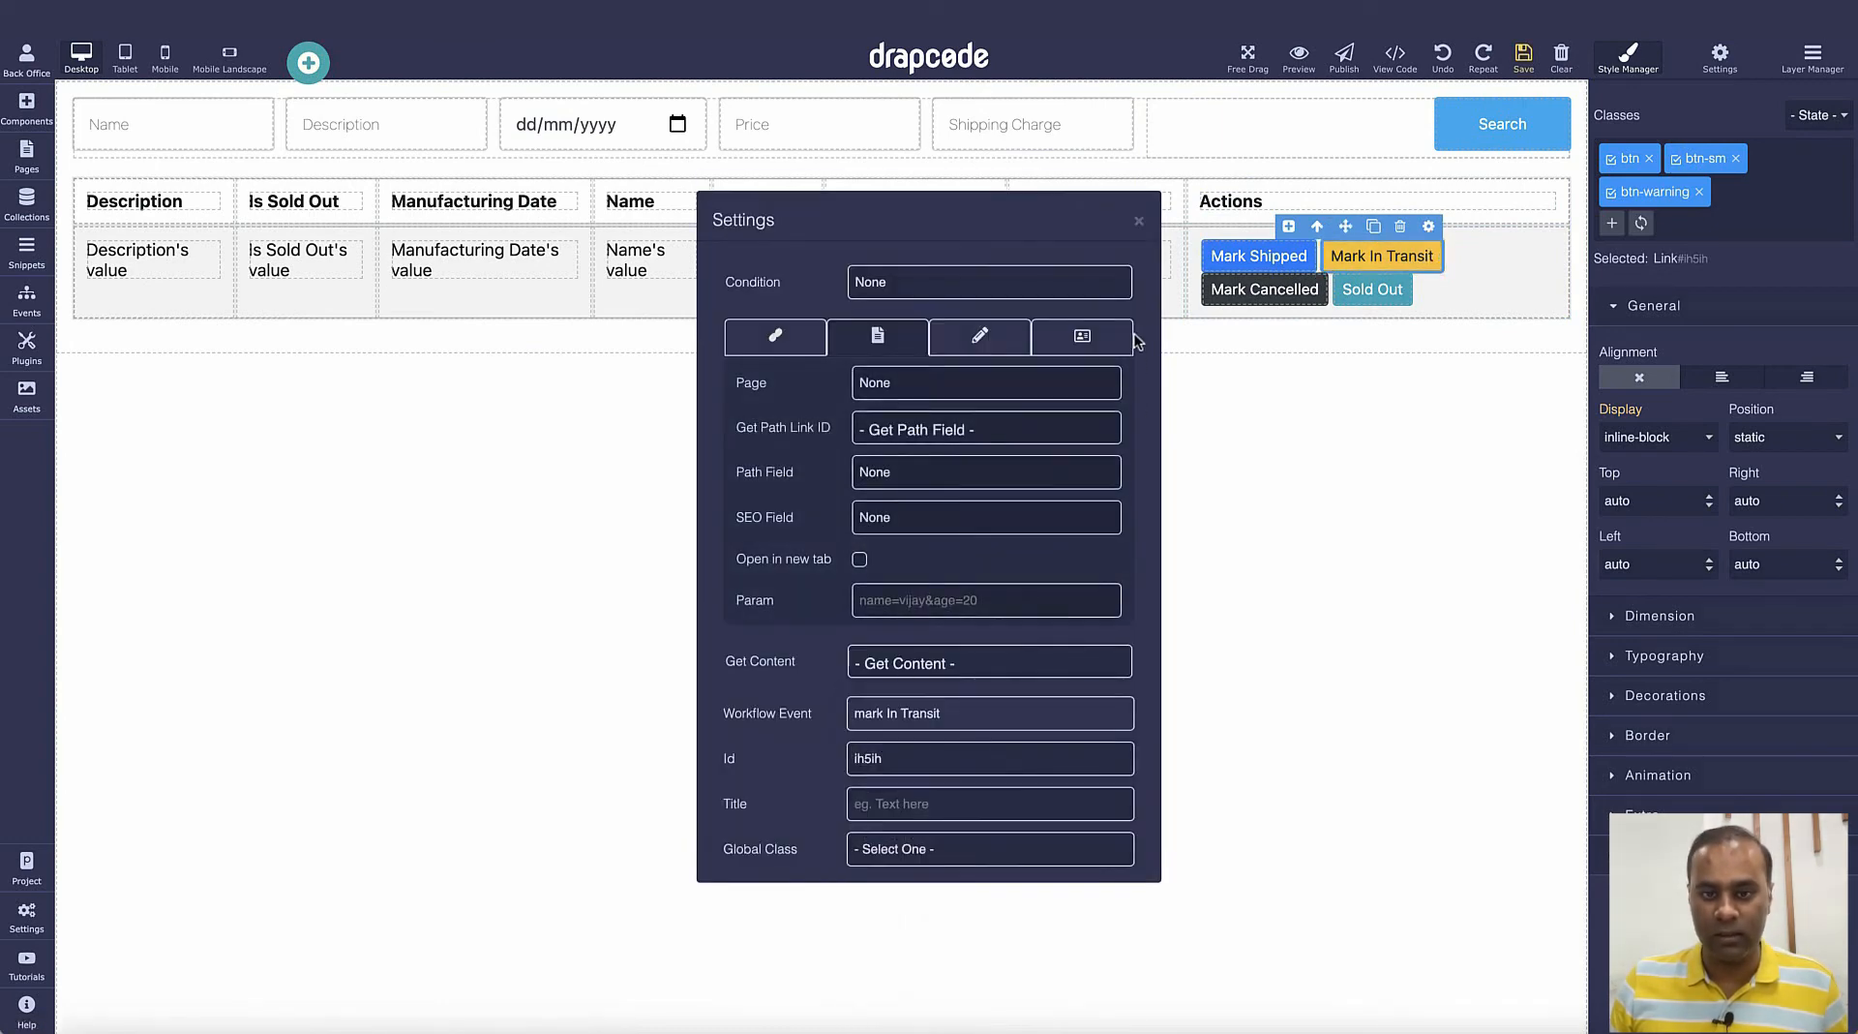
{"action": "left_click", "coordinate": [1139, 221]}
- Assign the Mark Cancelled workflow event to the Mark Cancelled link in the table's Actions column
{"action": "left_click", "coordinate": [1231, 293]}
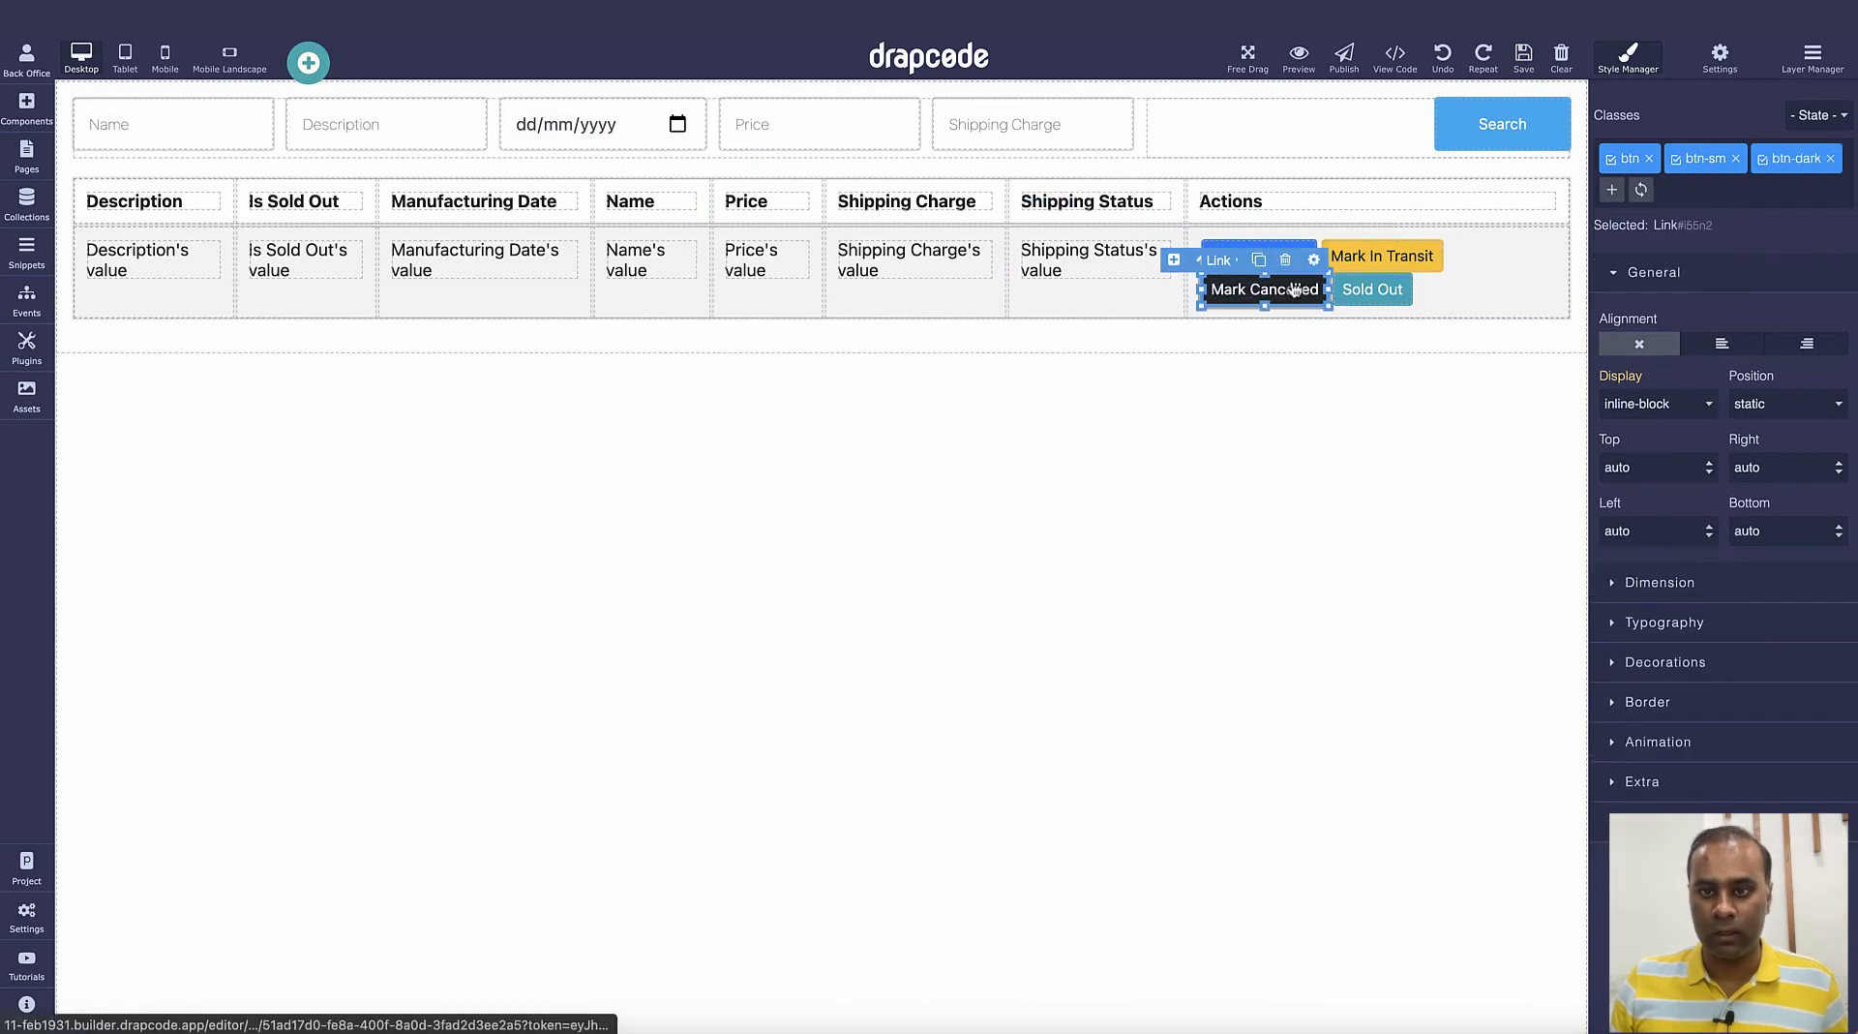
{"action": "left_click", "coordinate": [1314, 259]}
{"action": "left_click", "coordinate": [915, 724]}
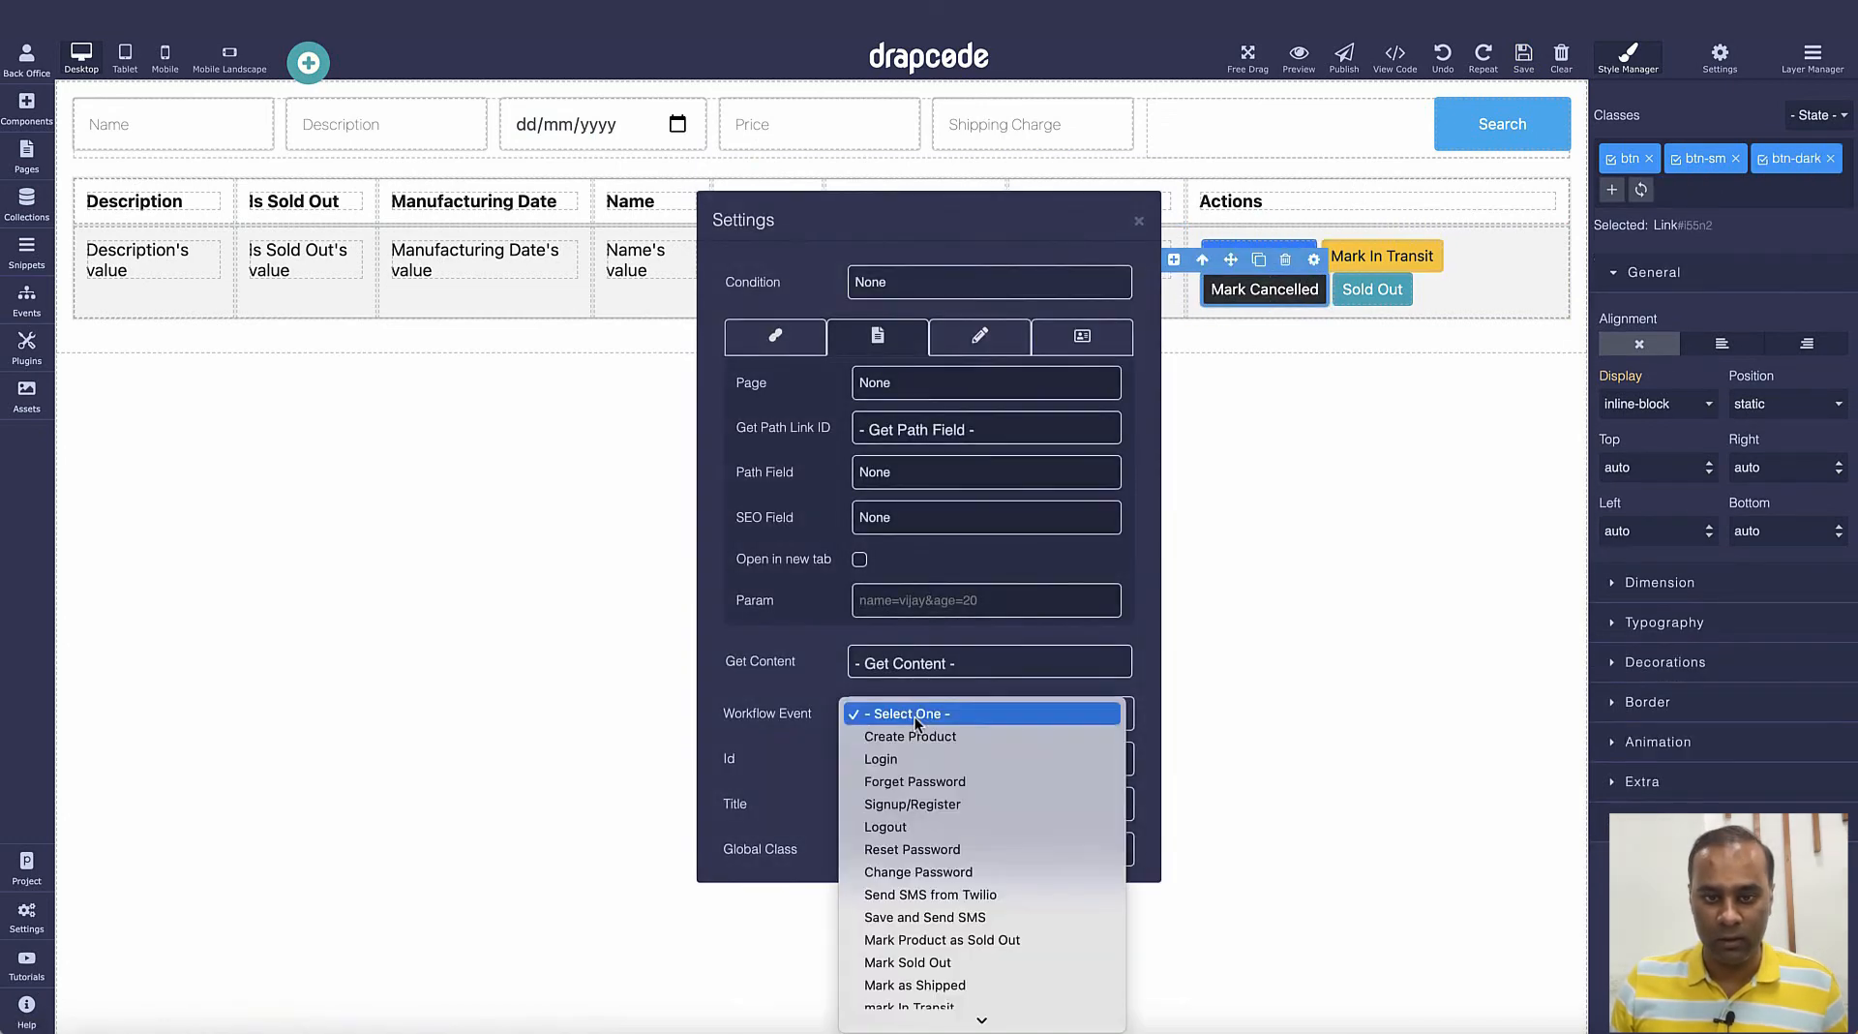
{"action": "left_click", "coordinate": [939, 1018]}
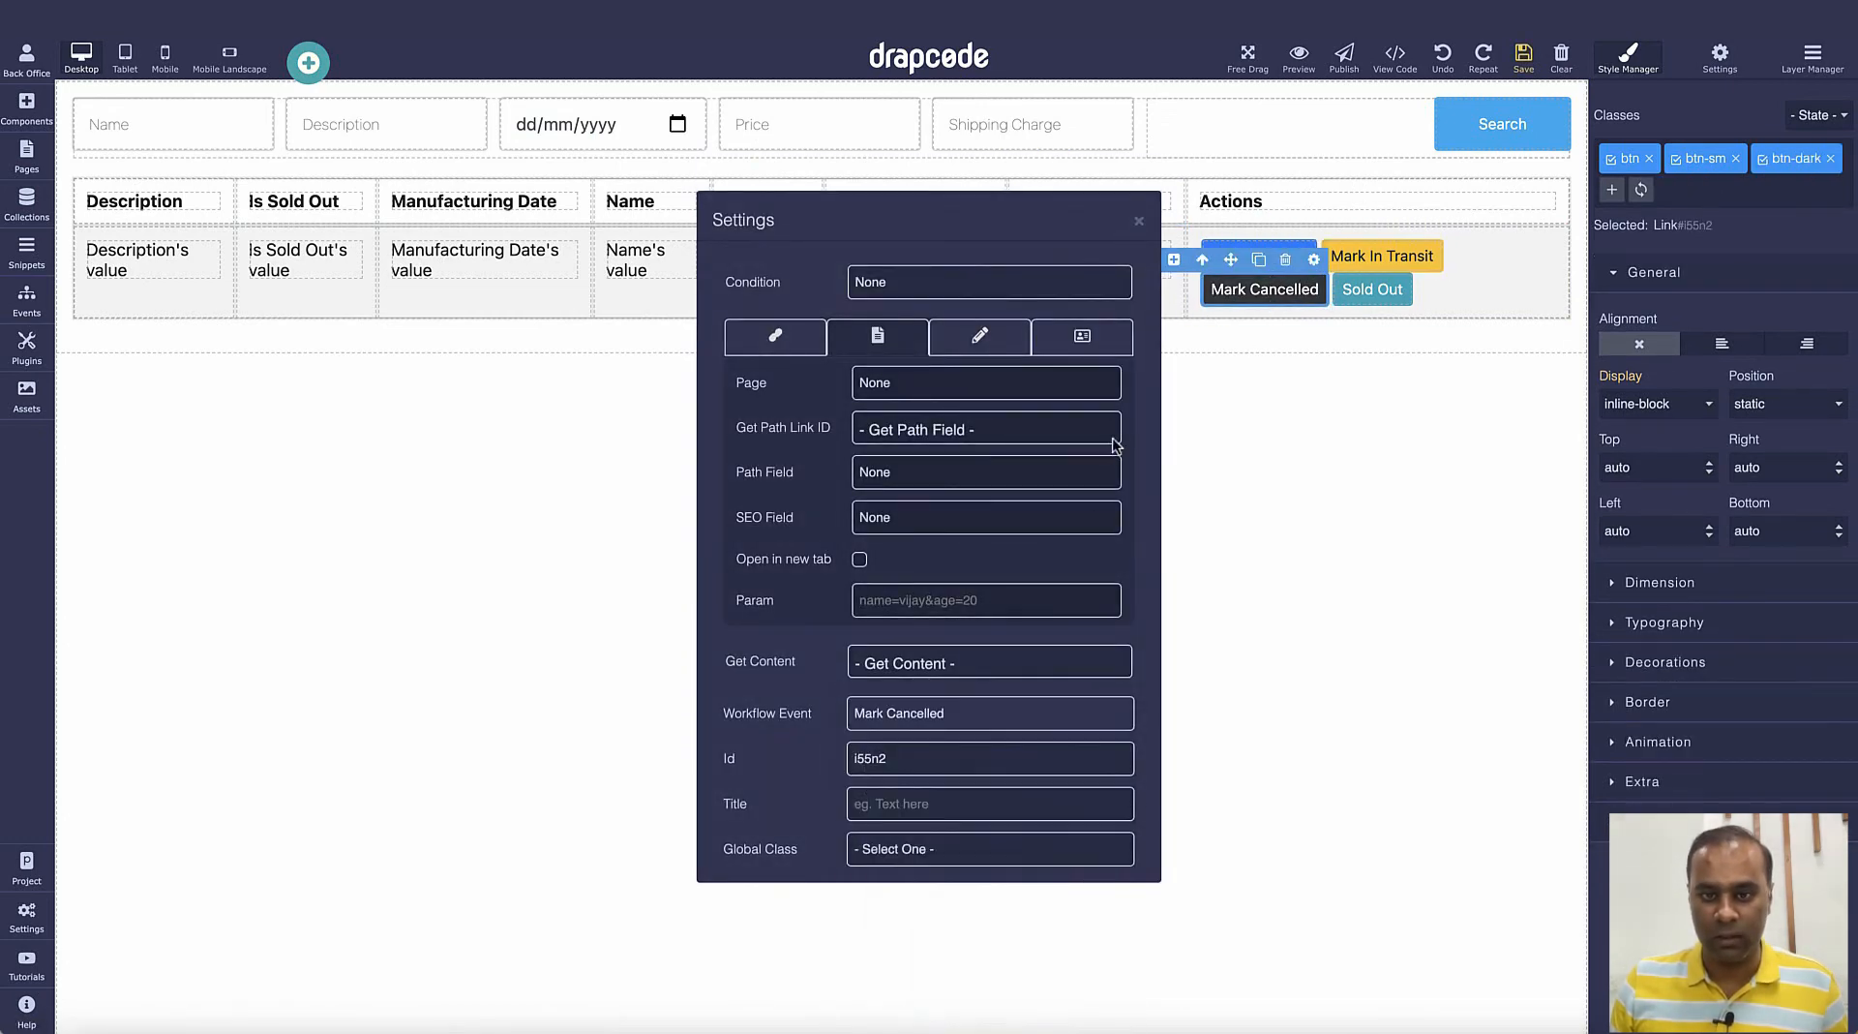
{"action": "left_click", "coordinate": [1139, 220]}
- Assign the Mark Sold Out workflow event to the Sold Out link in the table's Actions column
{"action": "left_click", "coordinate": [1367, 302]}
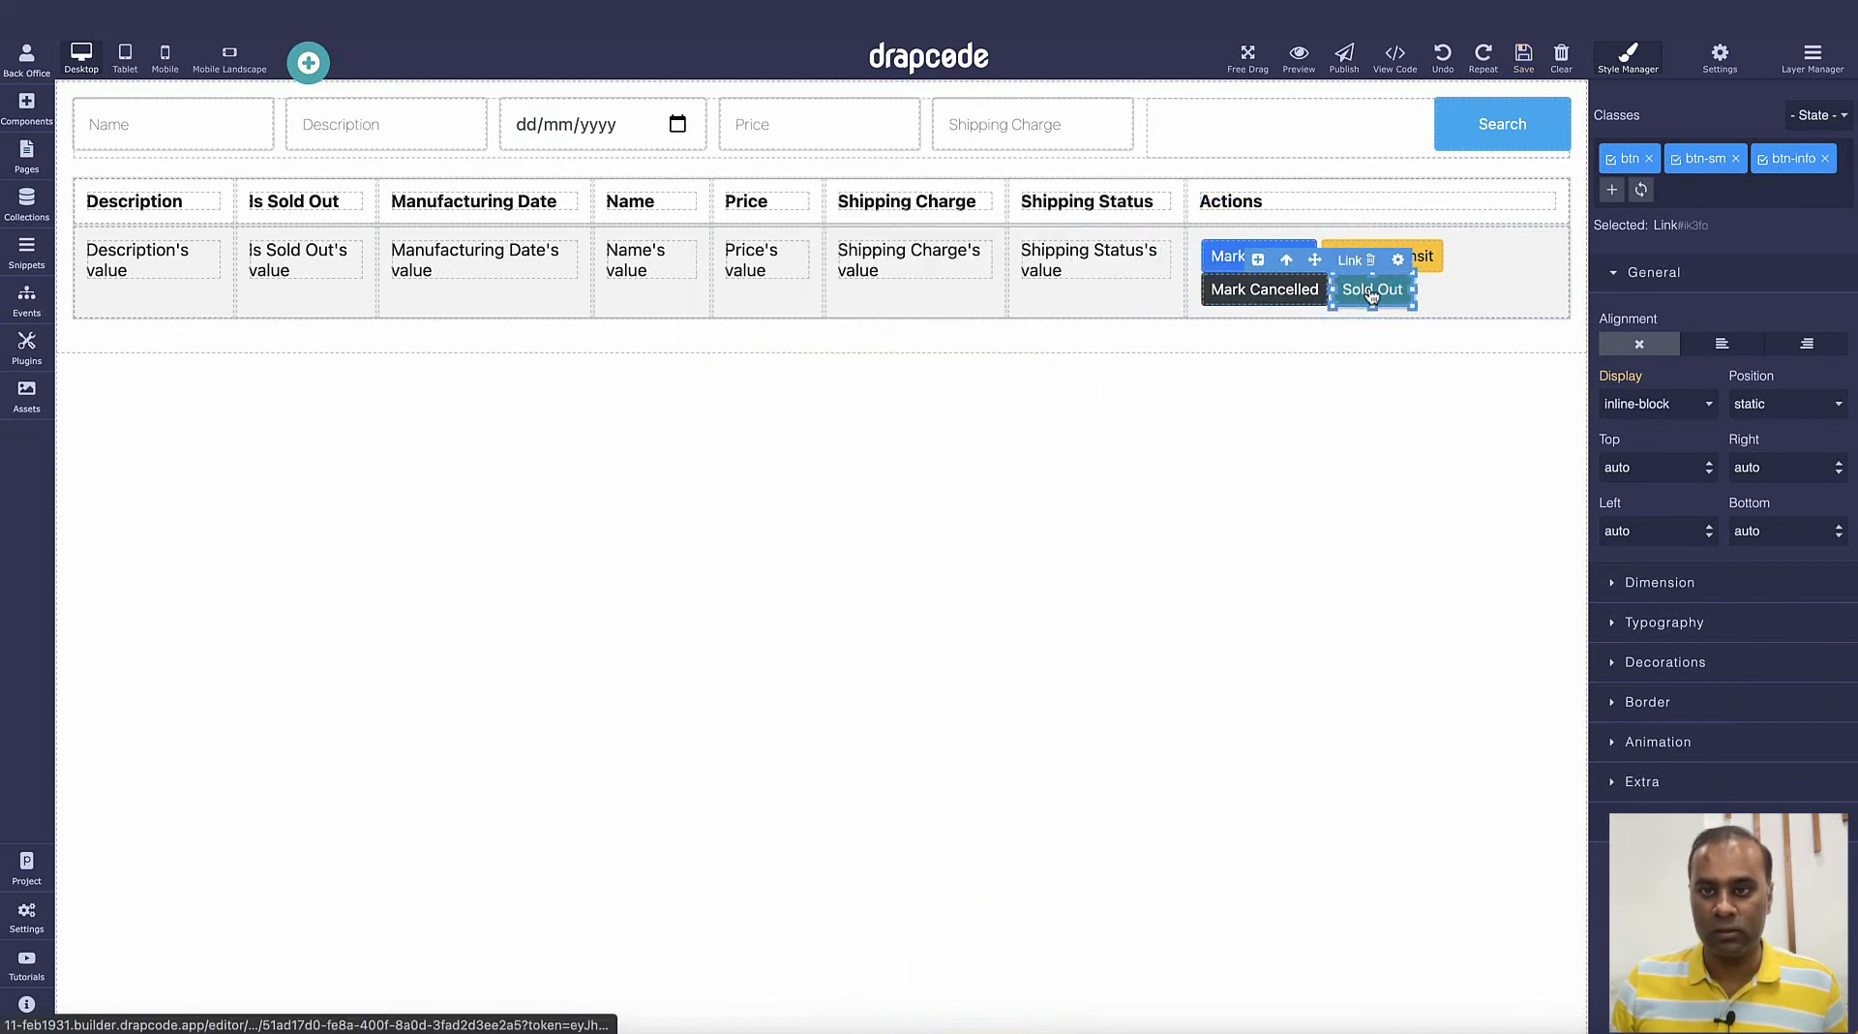
{"action": "left_click", "coordinate": [1397, 259]}
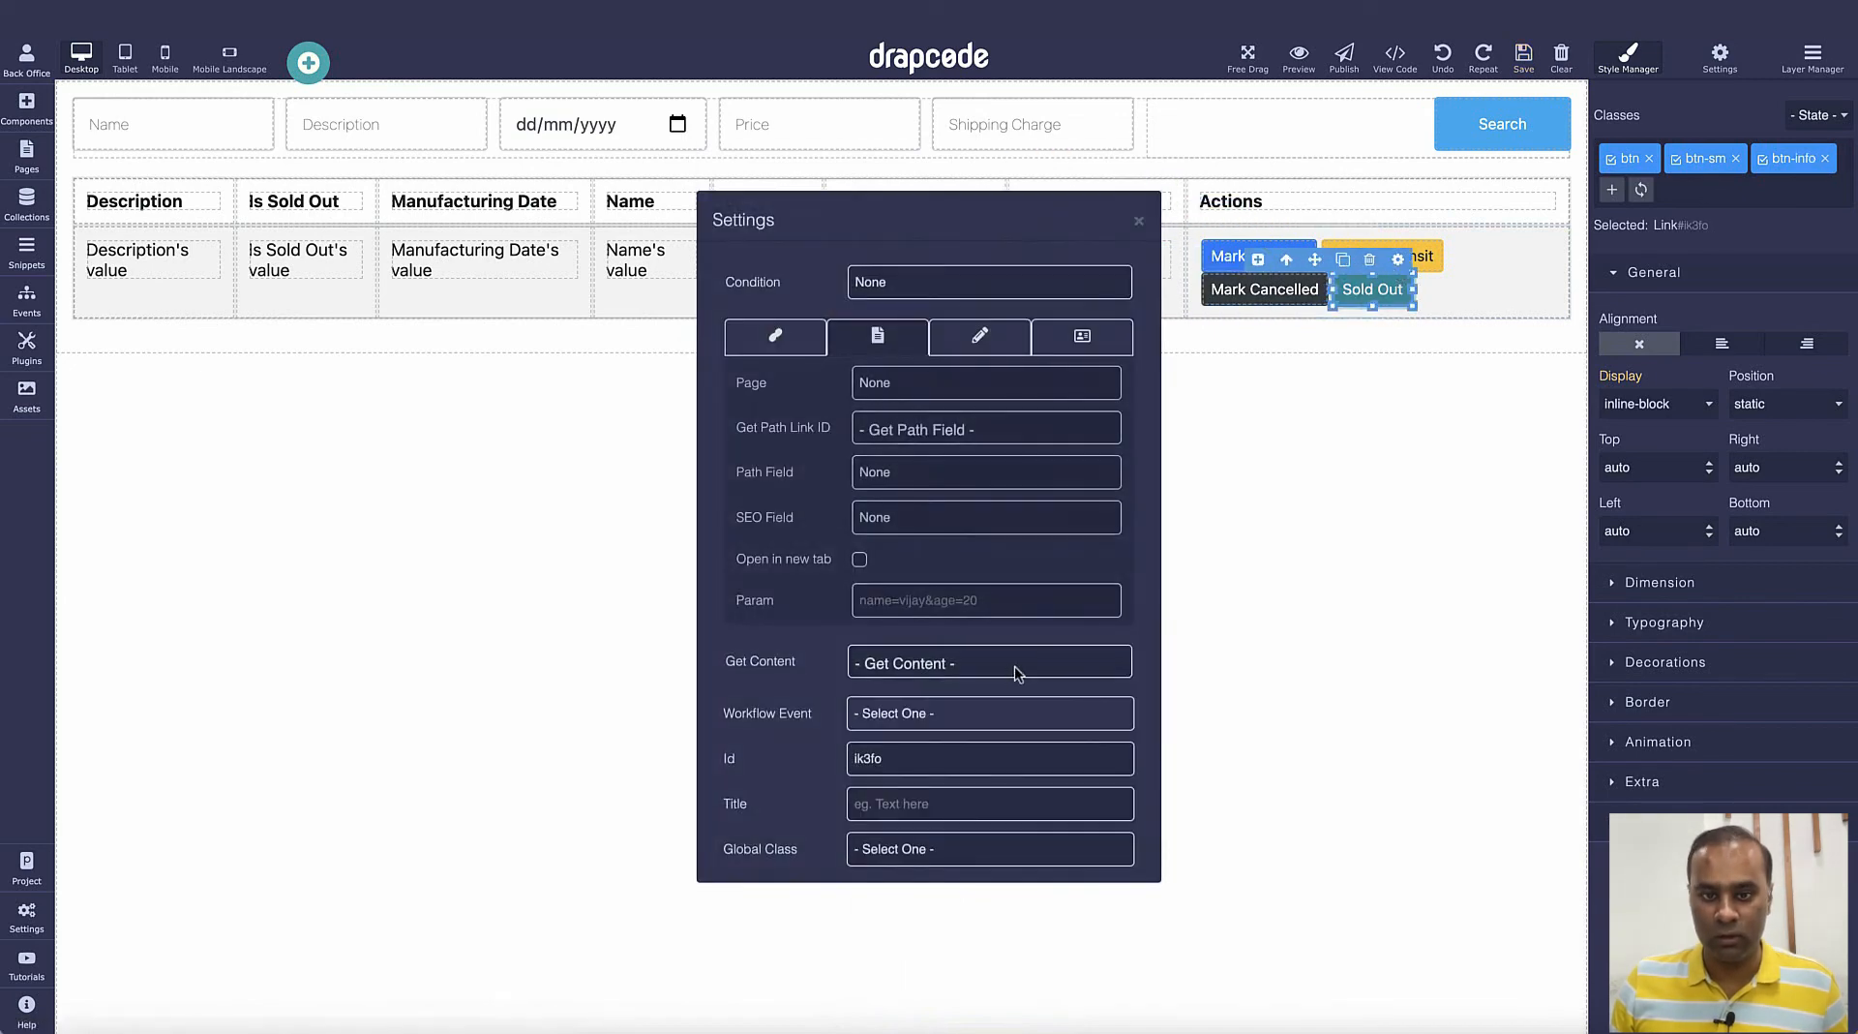
{"action": "left_click", "coordinate": [957, 713]}
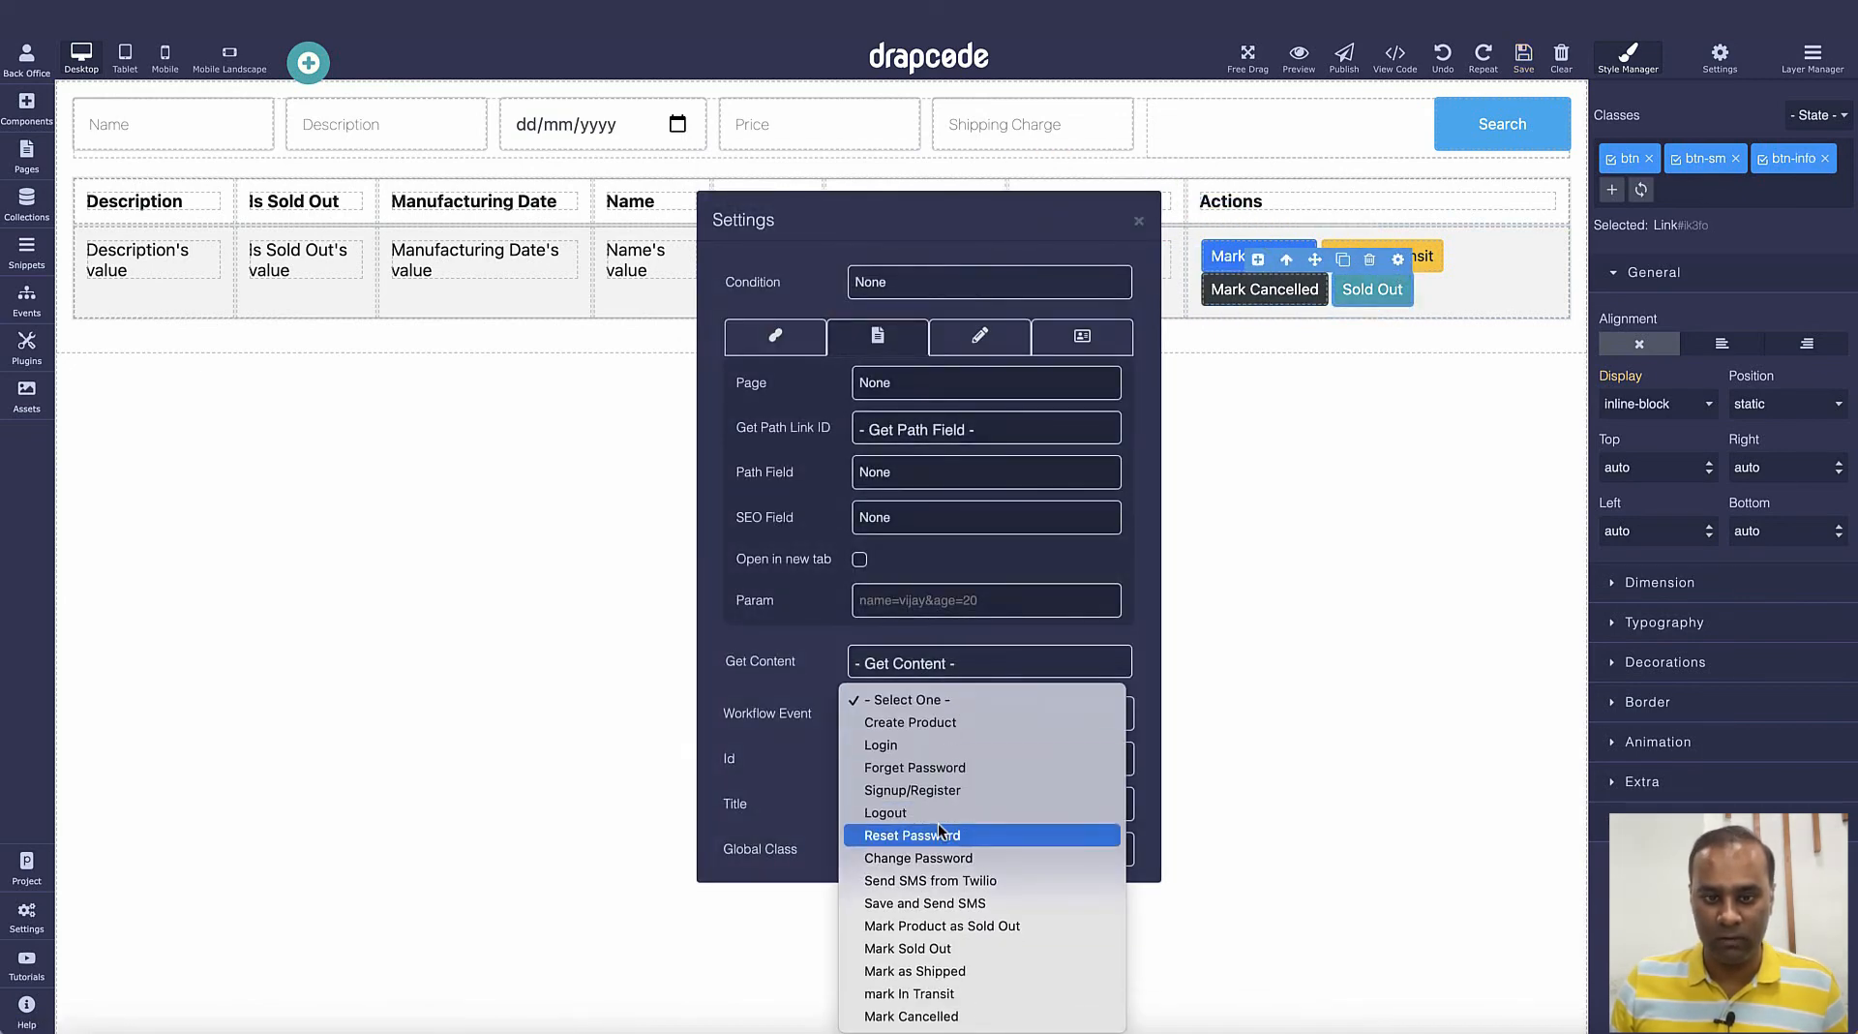
{"action": "left_click", "coordinate": [929, 950]}
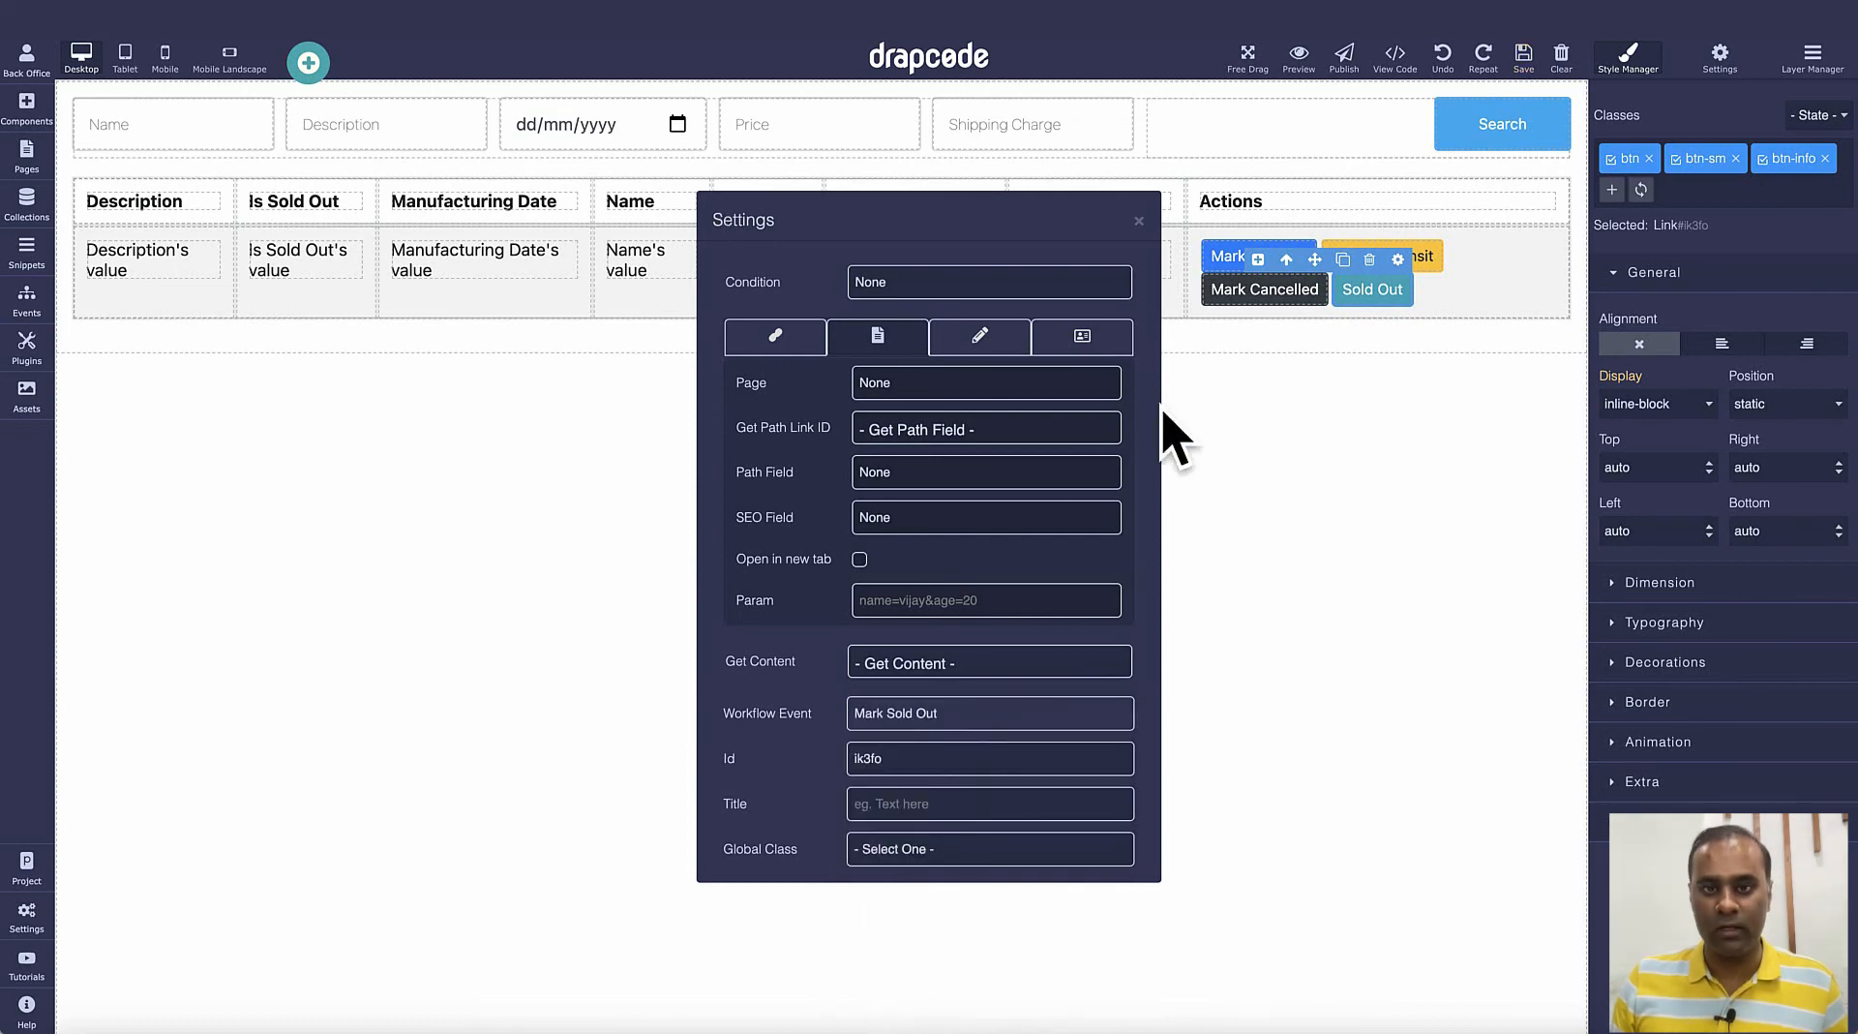
{"action": "left_click", "coordinate": [1141, 222]}
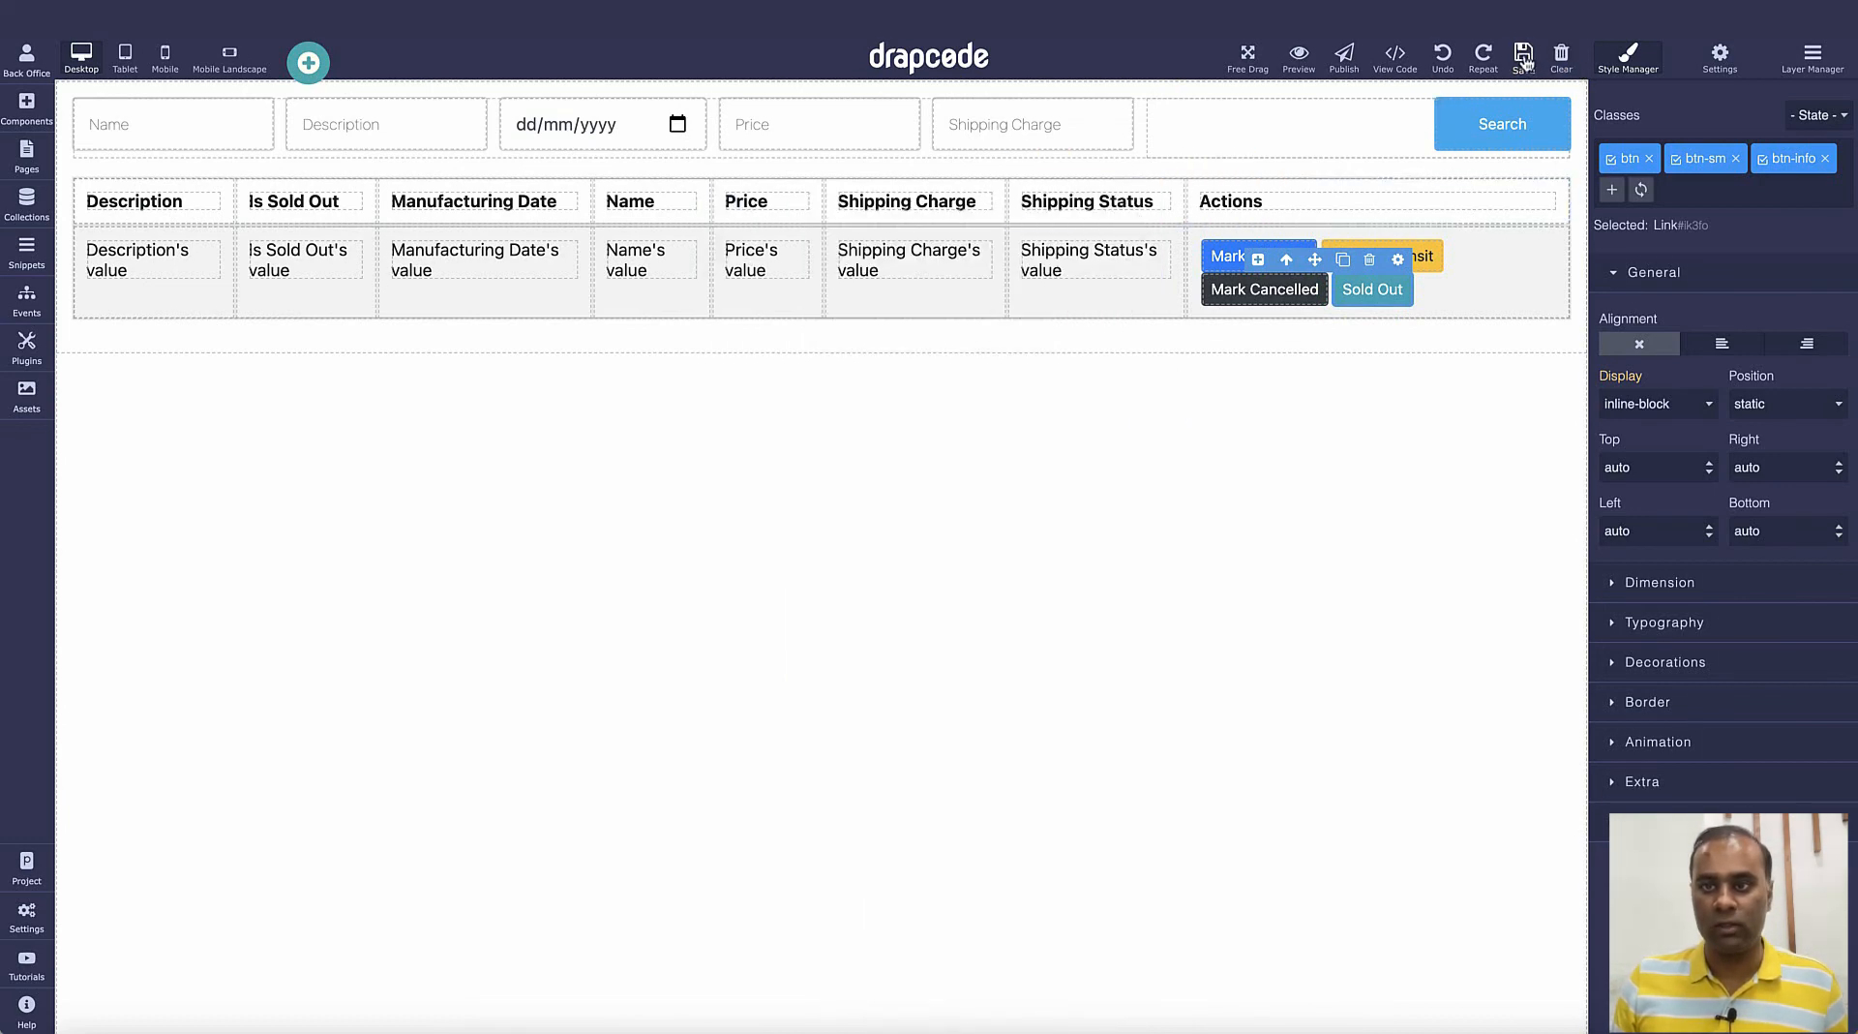
- Preview the Home page and open the Product collection's data to check the Shipping Status of its records
{"action": "left_click", "coordinate": [1328, 132]}
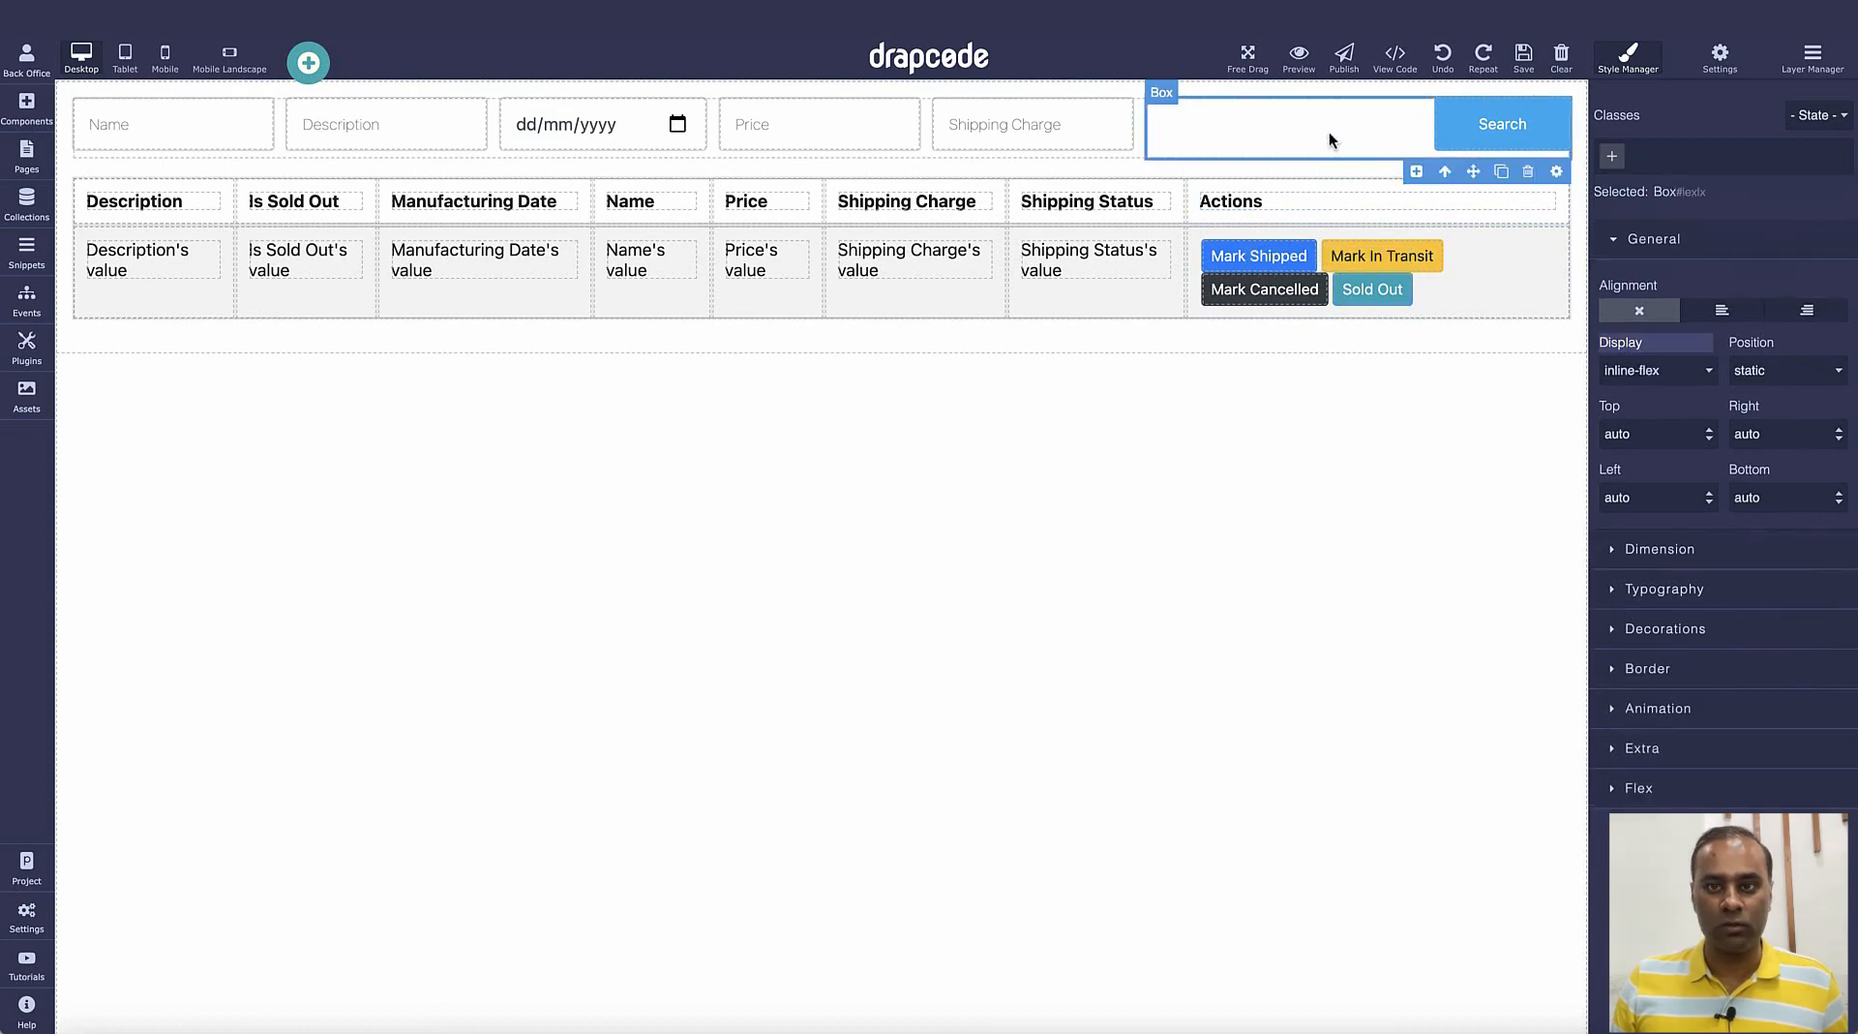
{"action": "left_click", "coordinate": [1302, 58]}
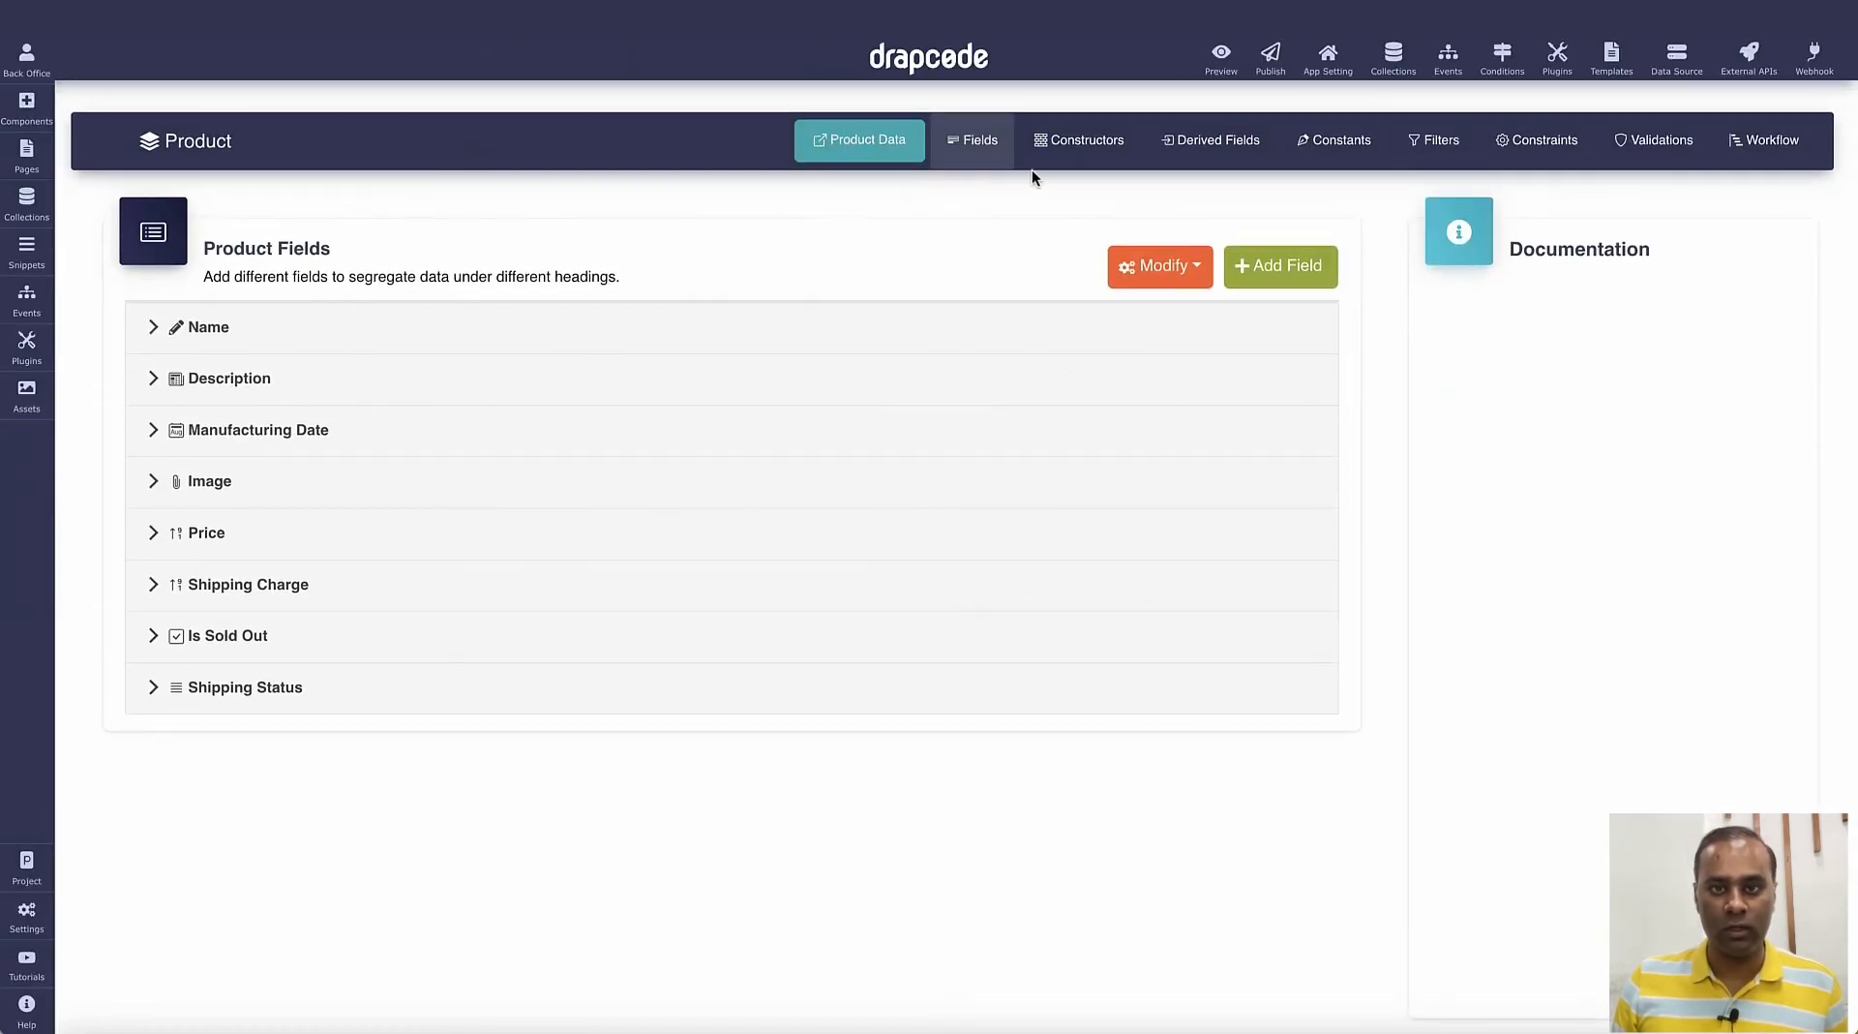
{"action": "left_click", "coordinate": [854, 139]}
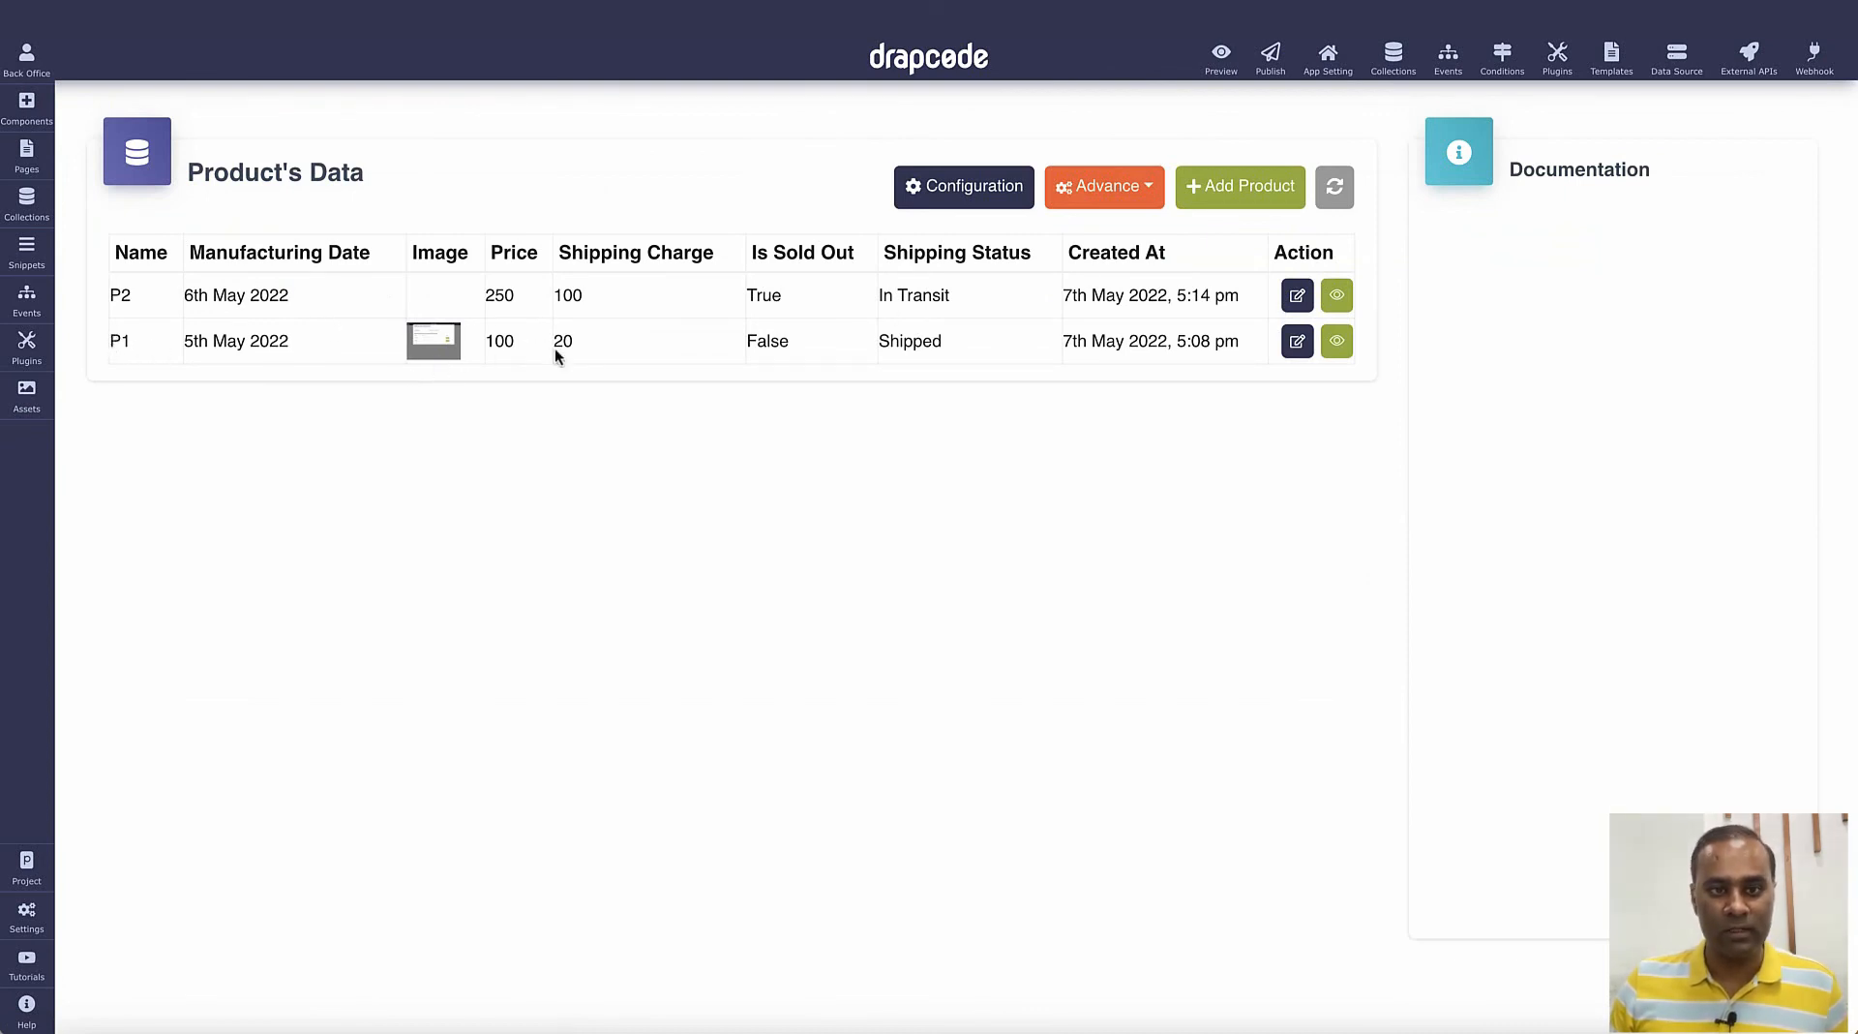
{"action": "double_click", "coordinate": [895, 347]}
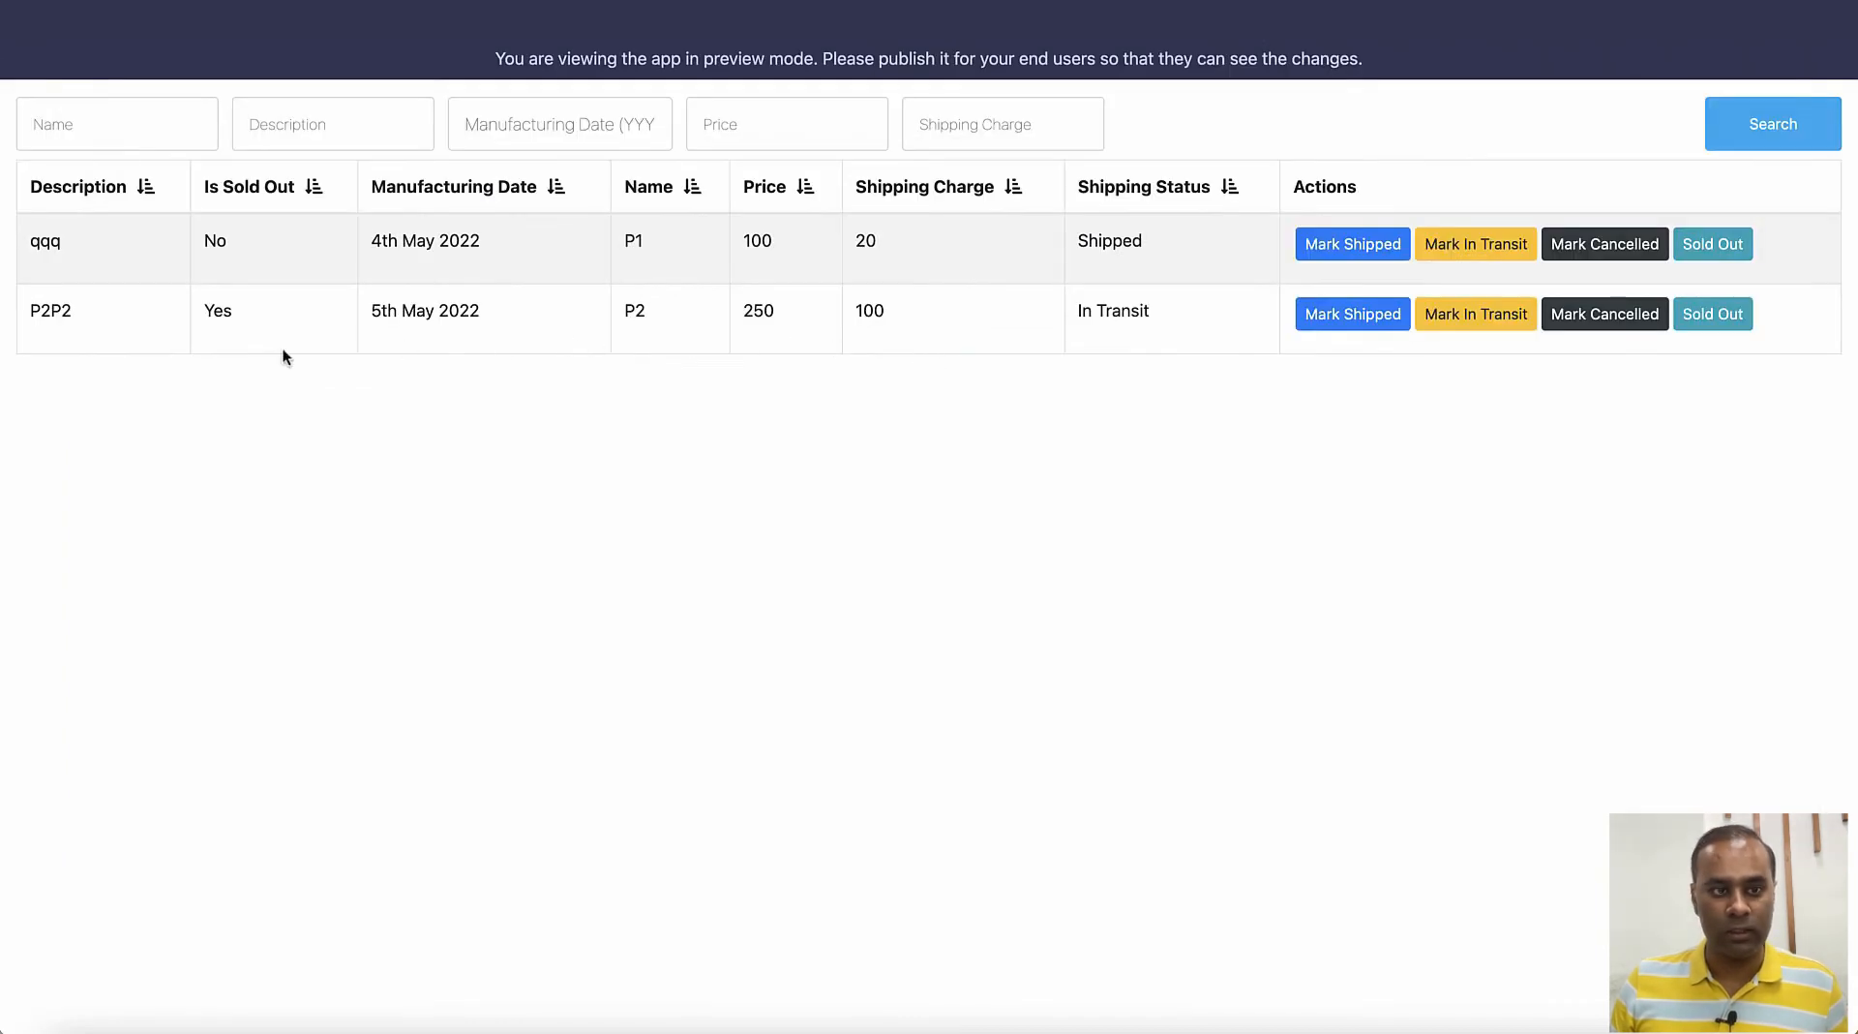
- In the app preview, check product P1's Shipping Status and Is Sold Out values and mark it as sold out
{"action": "double_click", "coordinate": [1091, 243]}
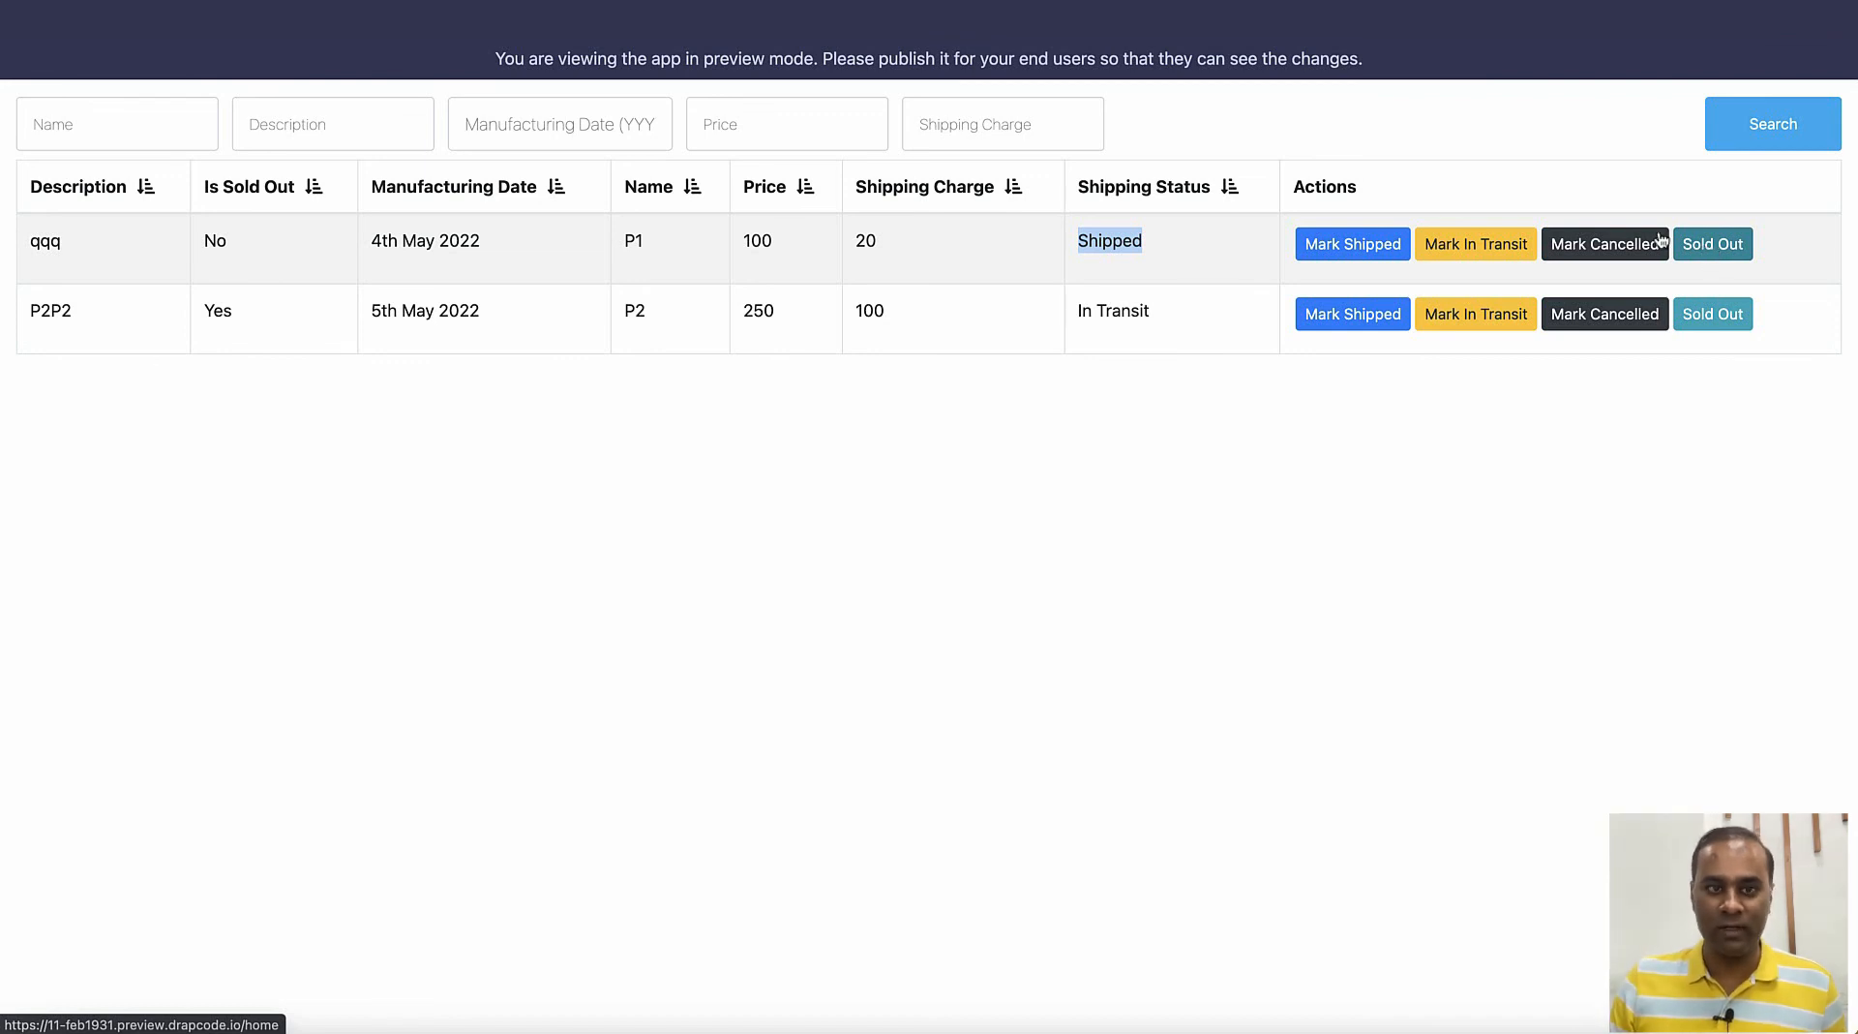
{"action": "left_click", "coordinate": [215, 238]}
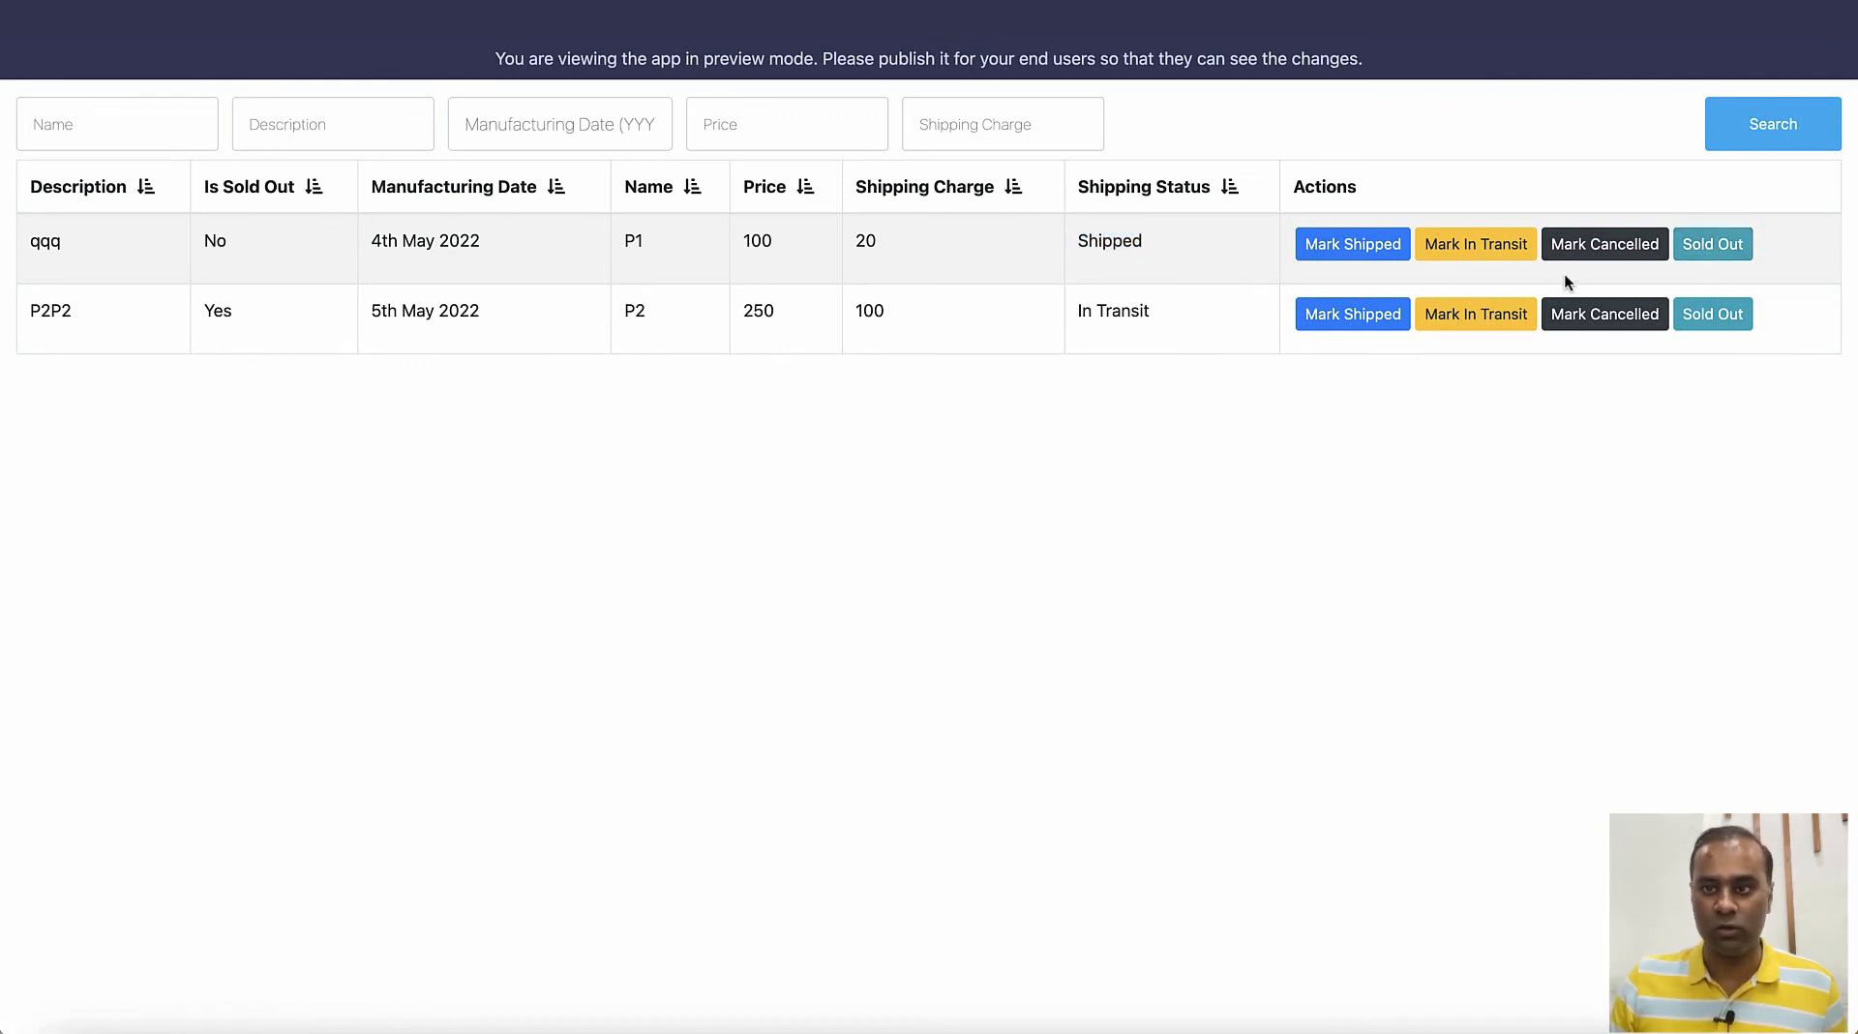
{"action": "left_click", "coordinate": [1713, 243]}
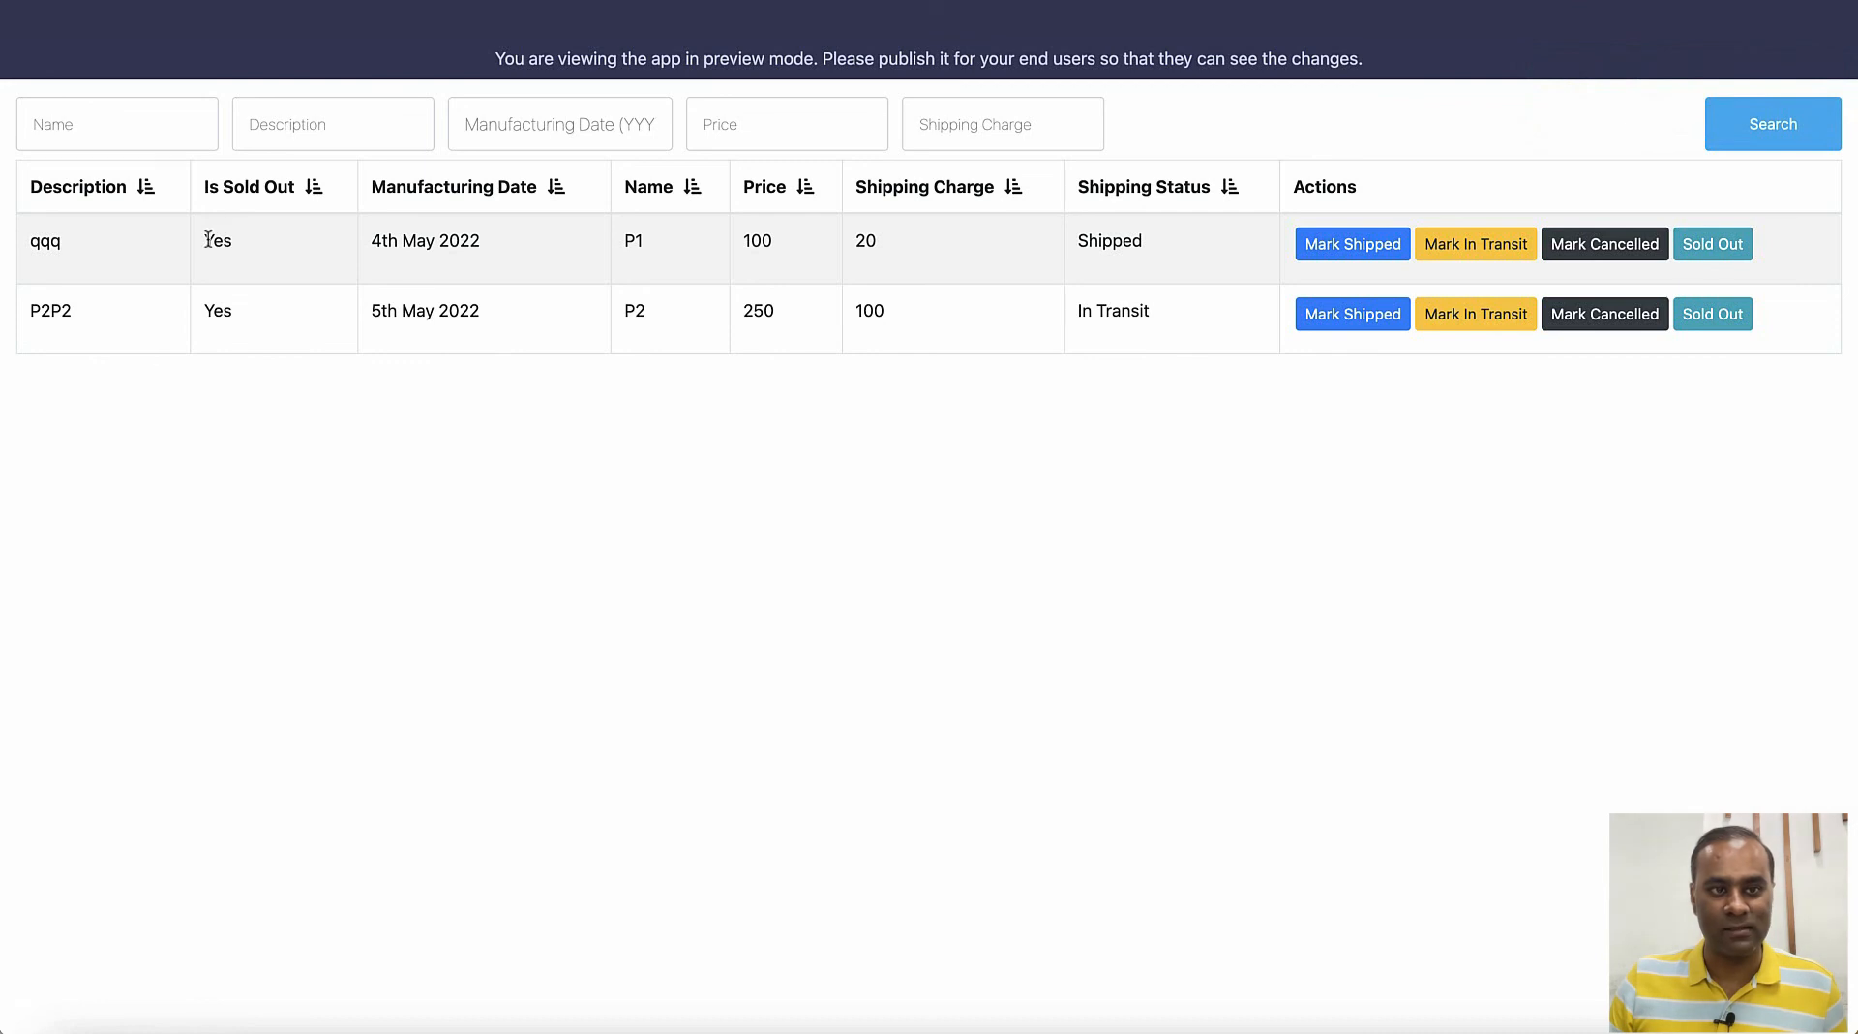
{"action": "left_click", "coordinate": [1737, 249]}
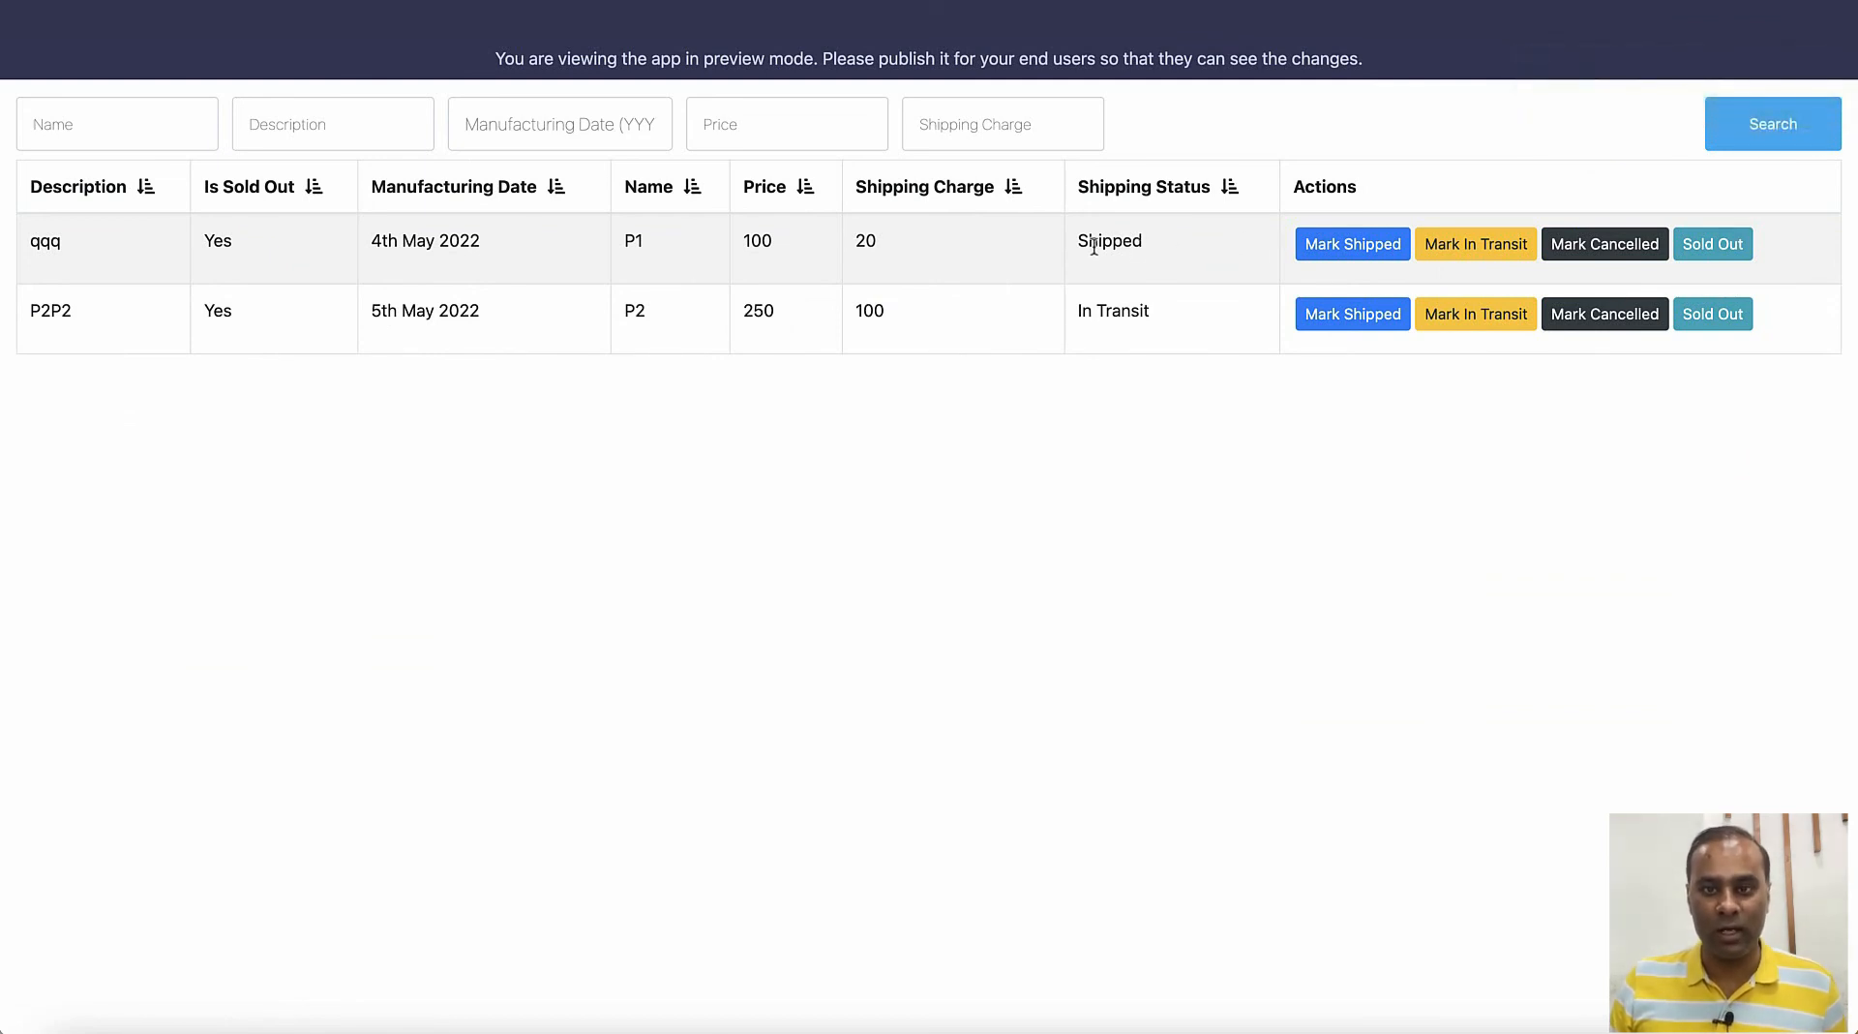
- Test product P1's shipping actions by marking it In Transit, checking its Shipping Status, and marking it Cancelled
{"action": "left_click_drag", "start_coordinate": [1077, 242], "coordinate": [1183, 260]}
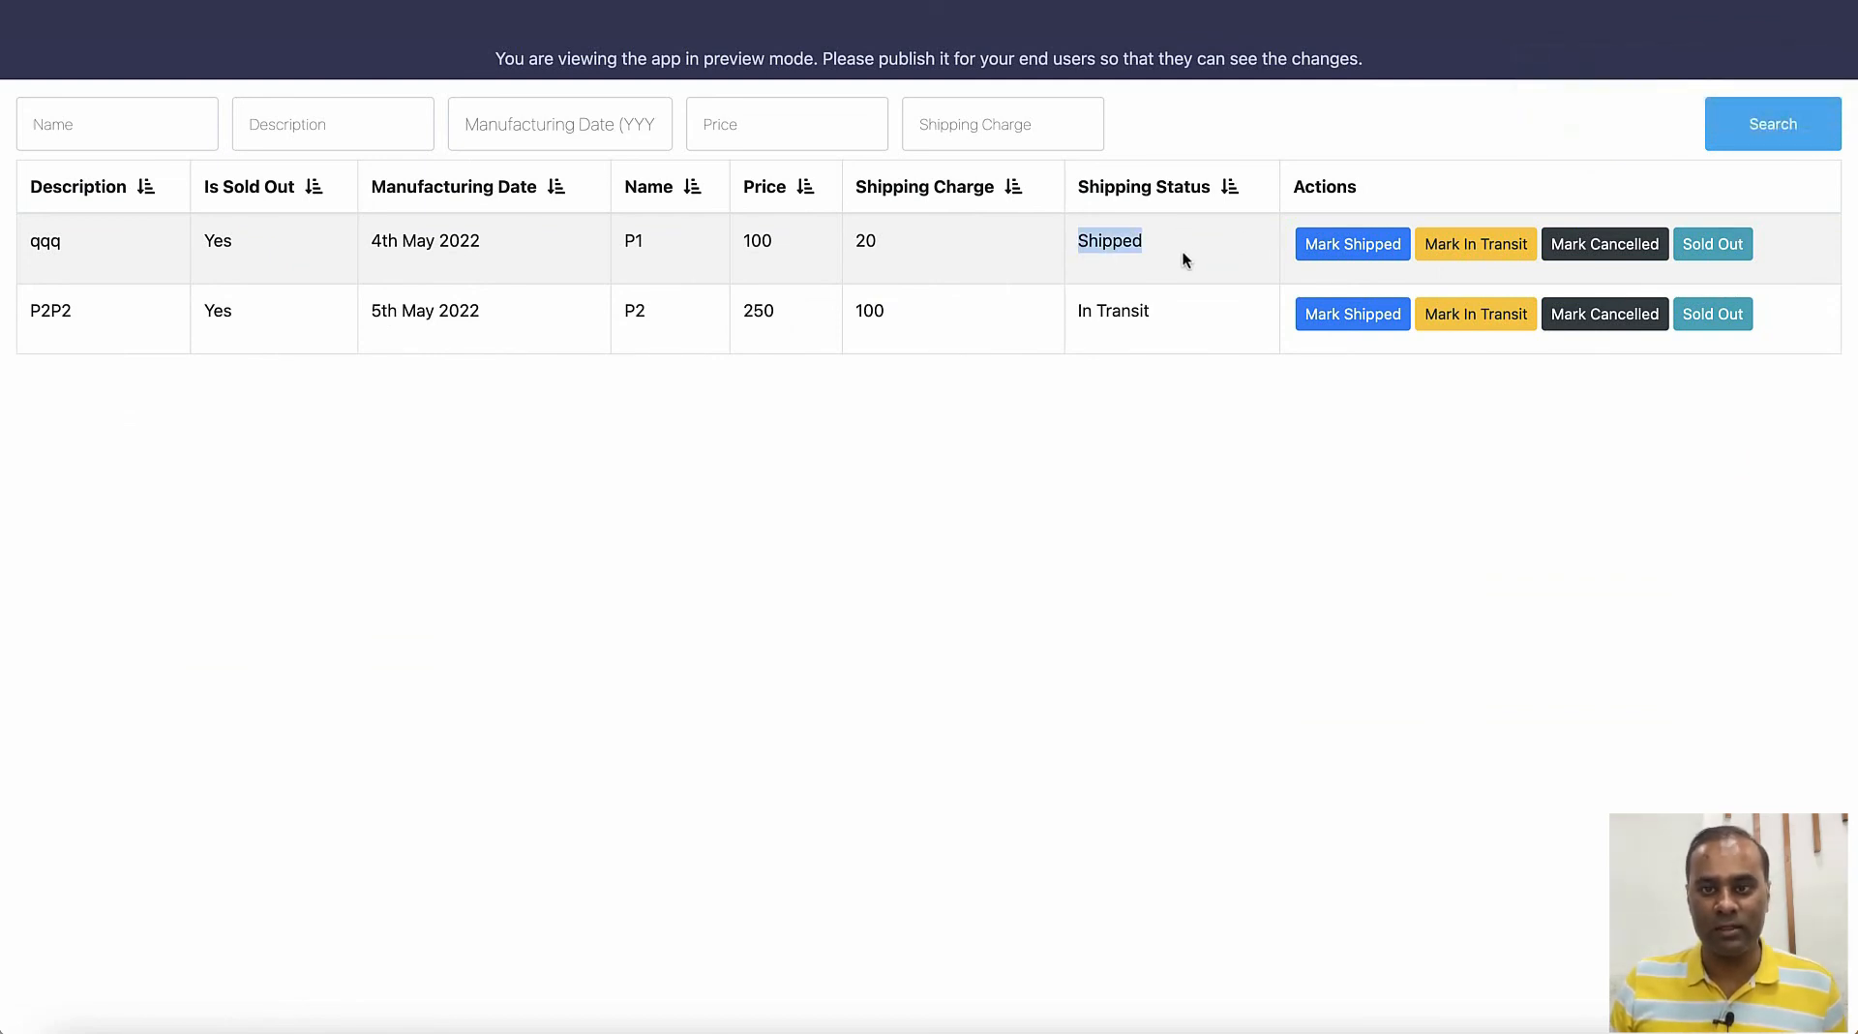
{"action": "left_click", "coordinate": [1477, 248]}
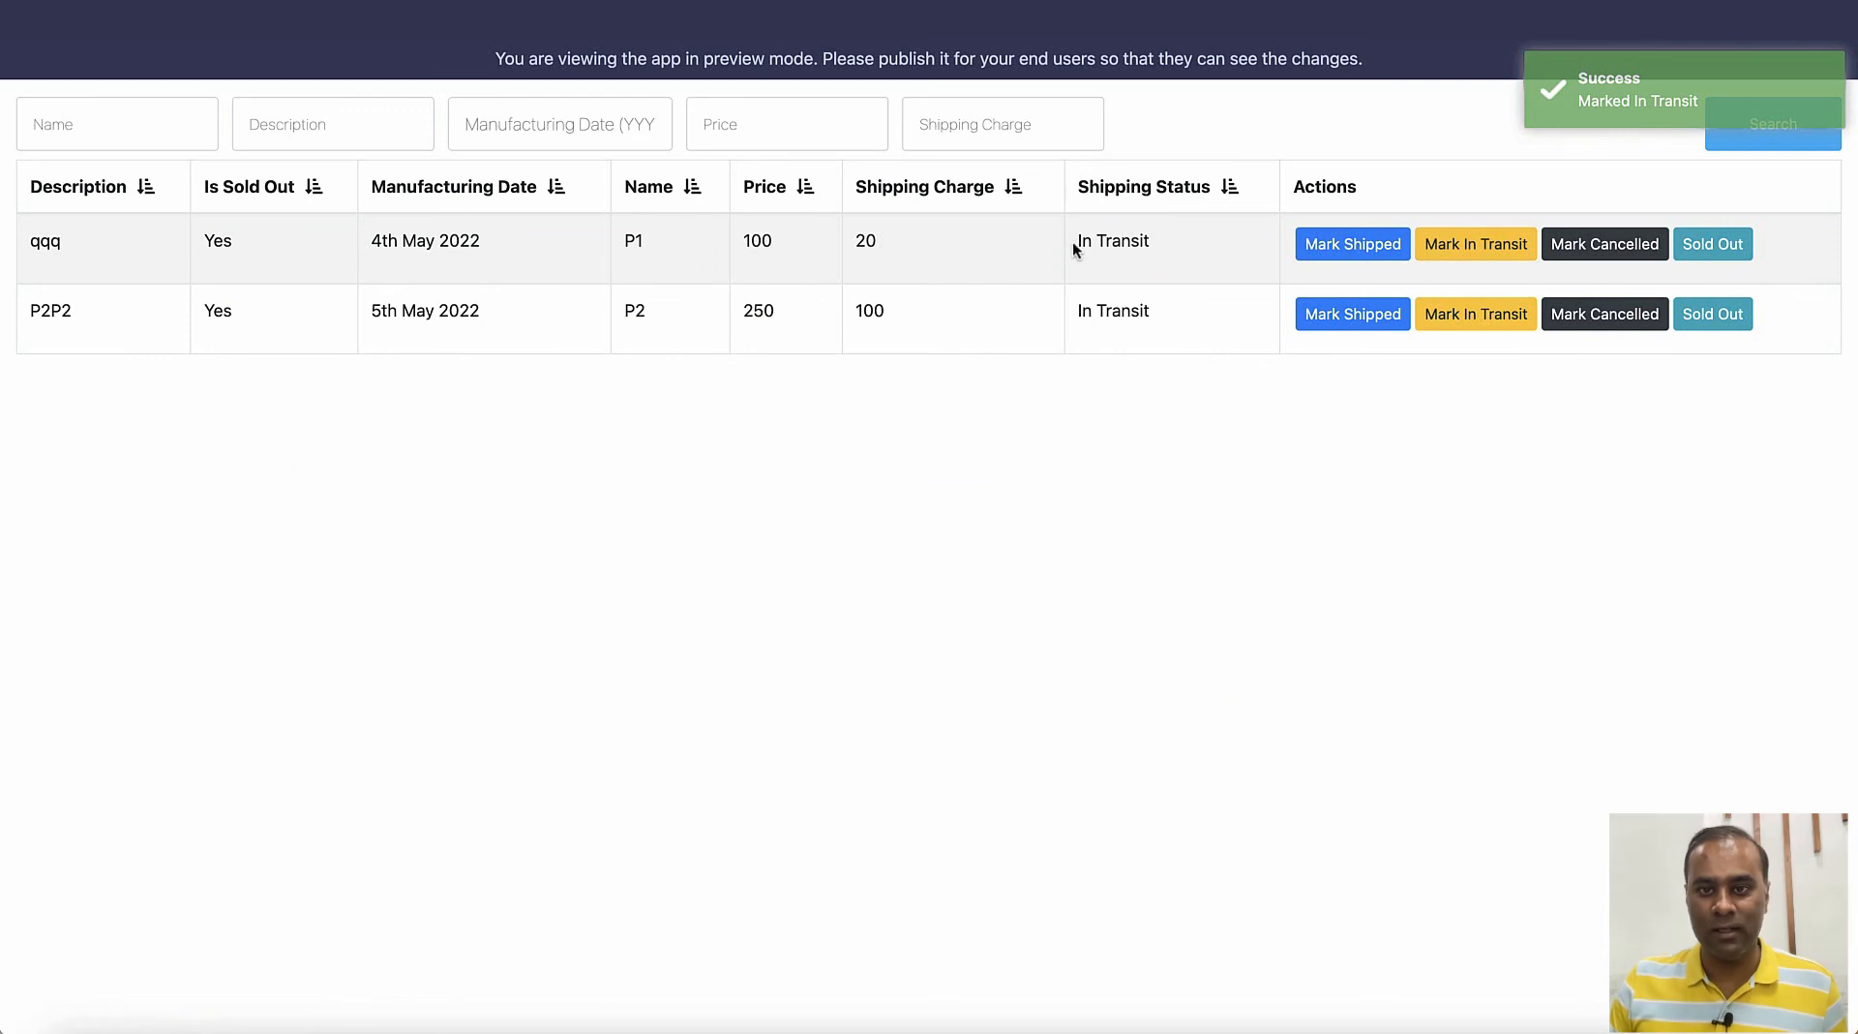
{"action": "left_click_drag", "start_coordinate": [1077, 245], "coordinate": [1171, 250]}
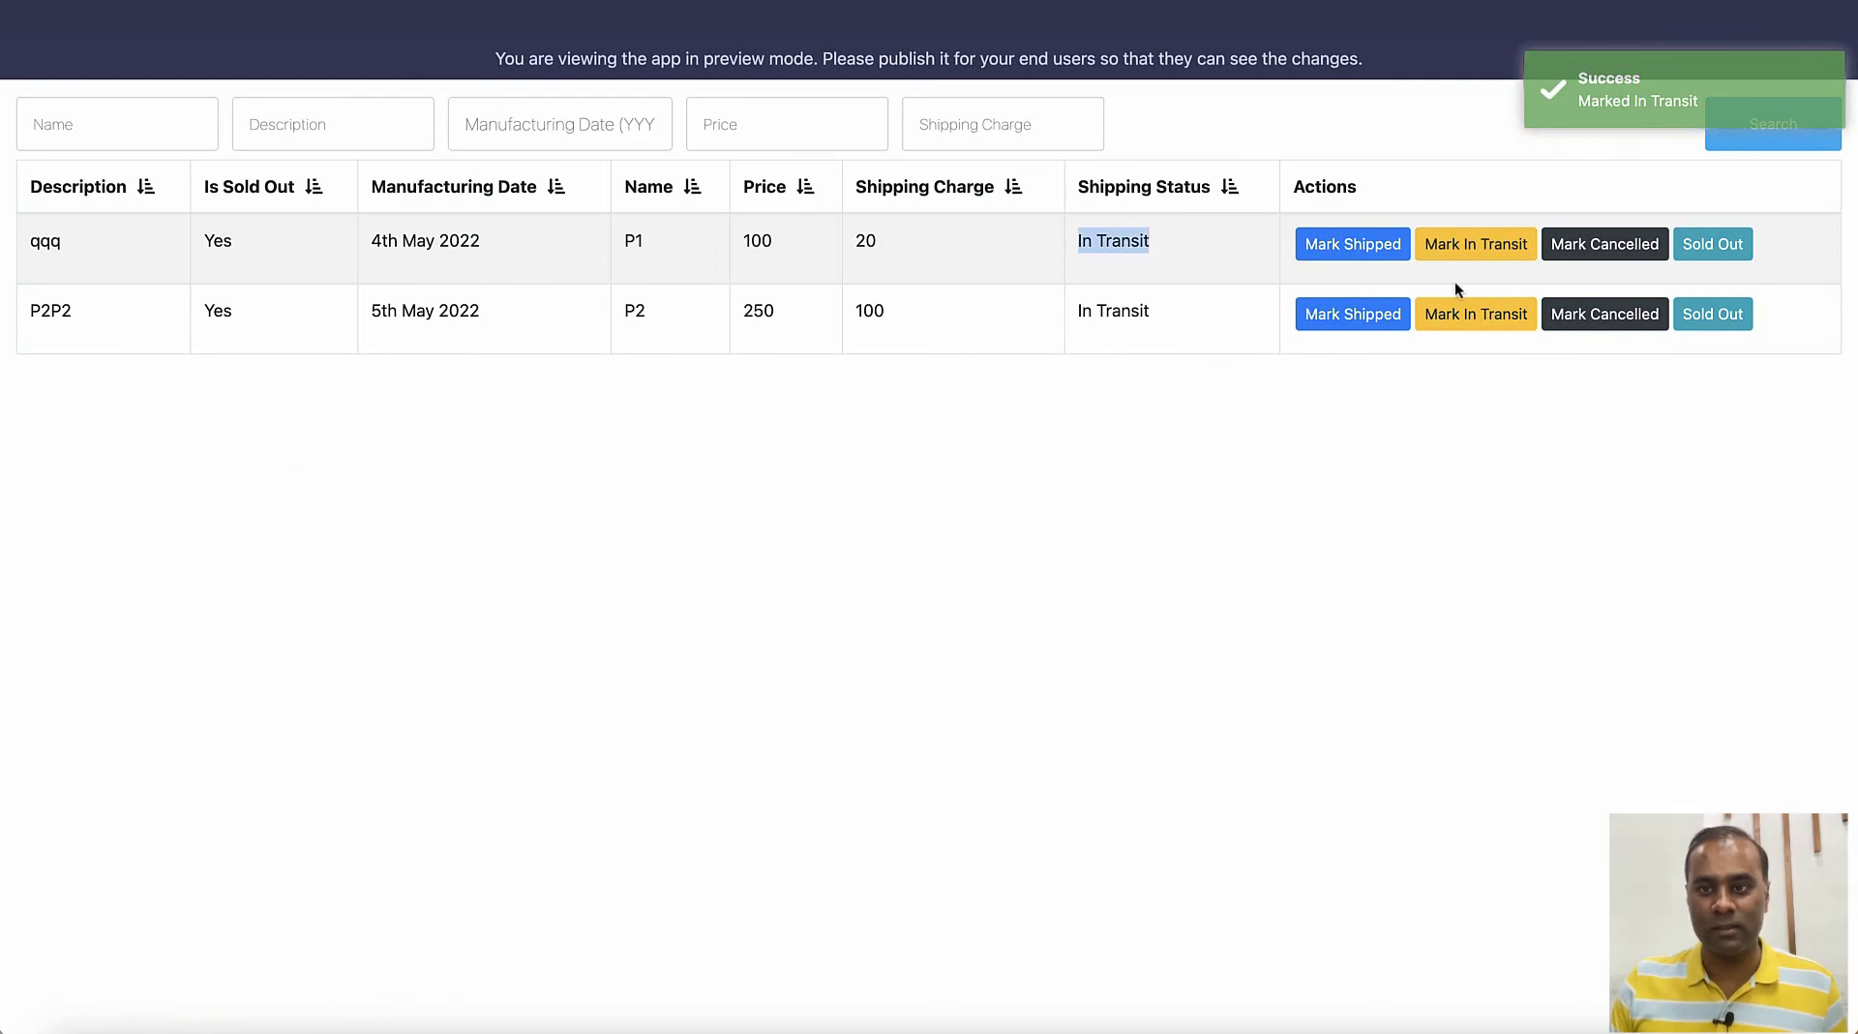
{"action": "left_click", "coordinate": [1583, 259]}
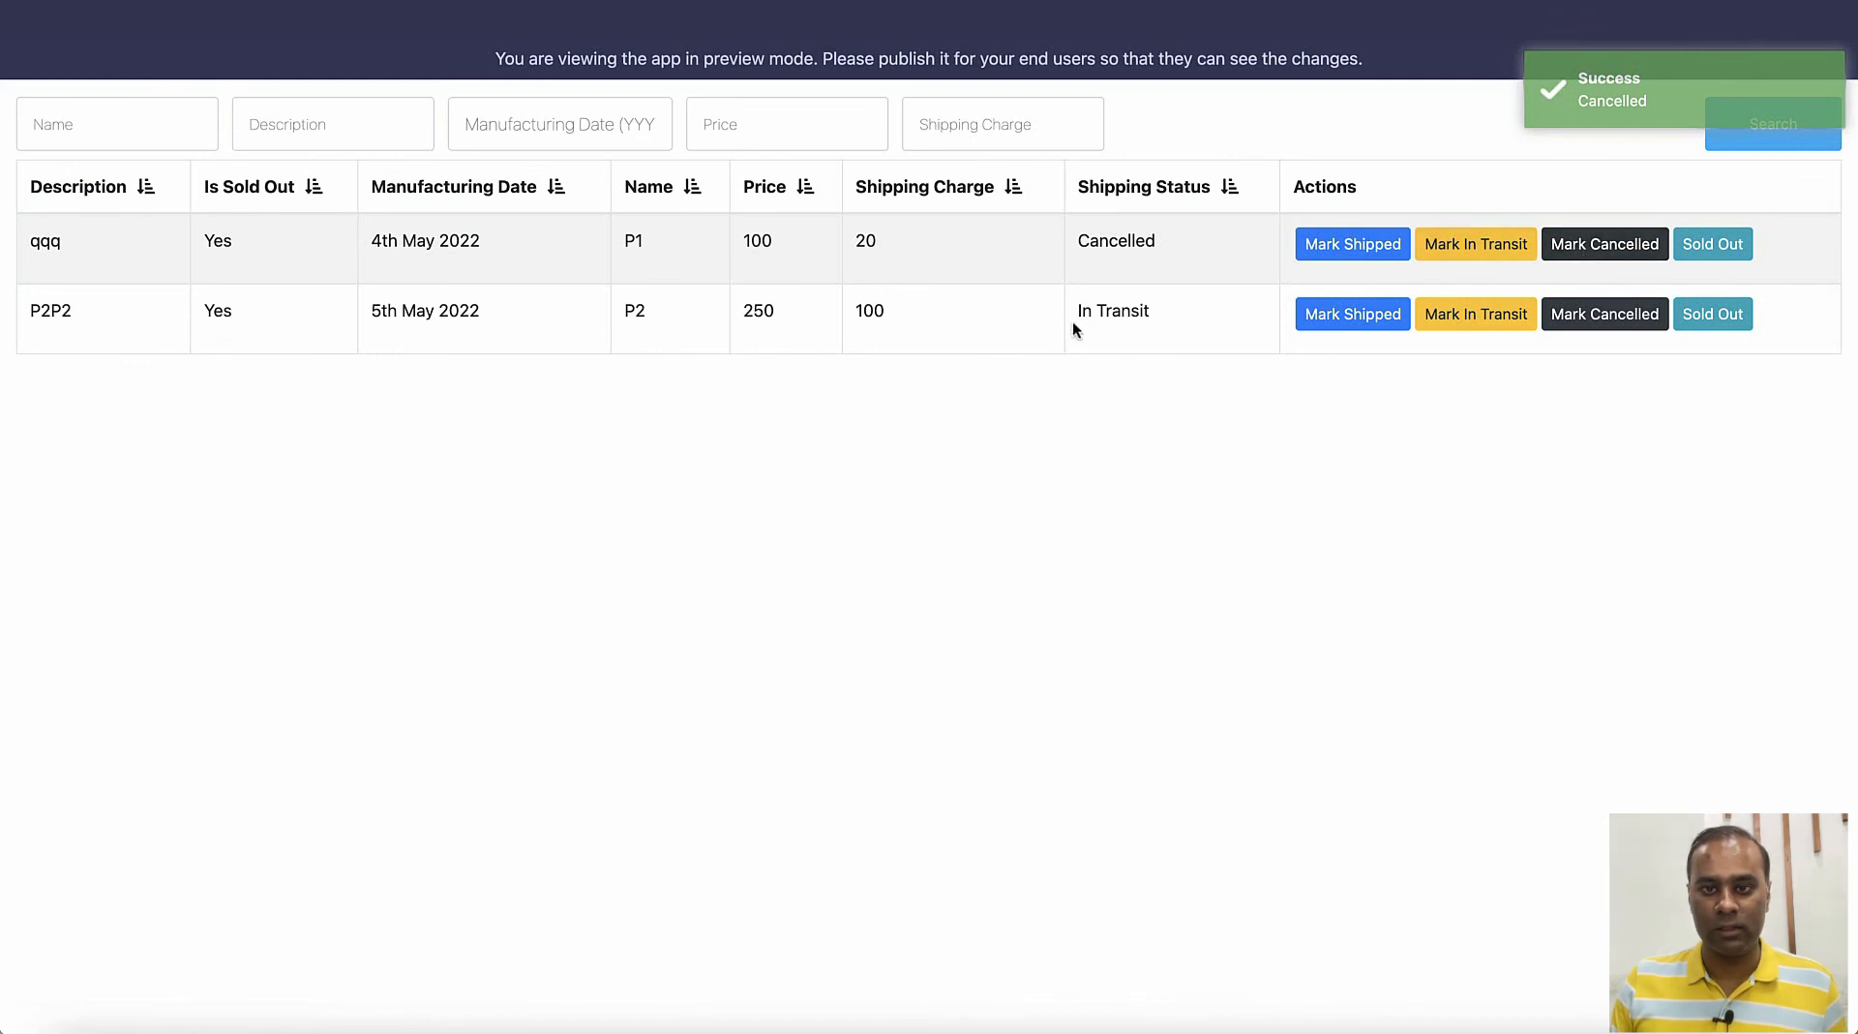
- Test product P2's actions by marking it Shipped, In Transit and Cancelled in turn, and run Mark Cancelled on P1 again
{"action": "left_click", "coordinate": [1353, 319]}
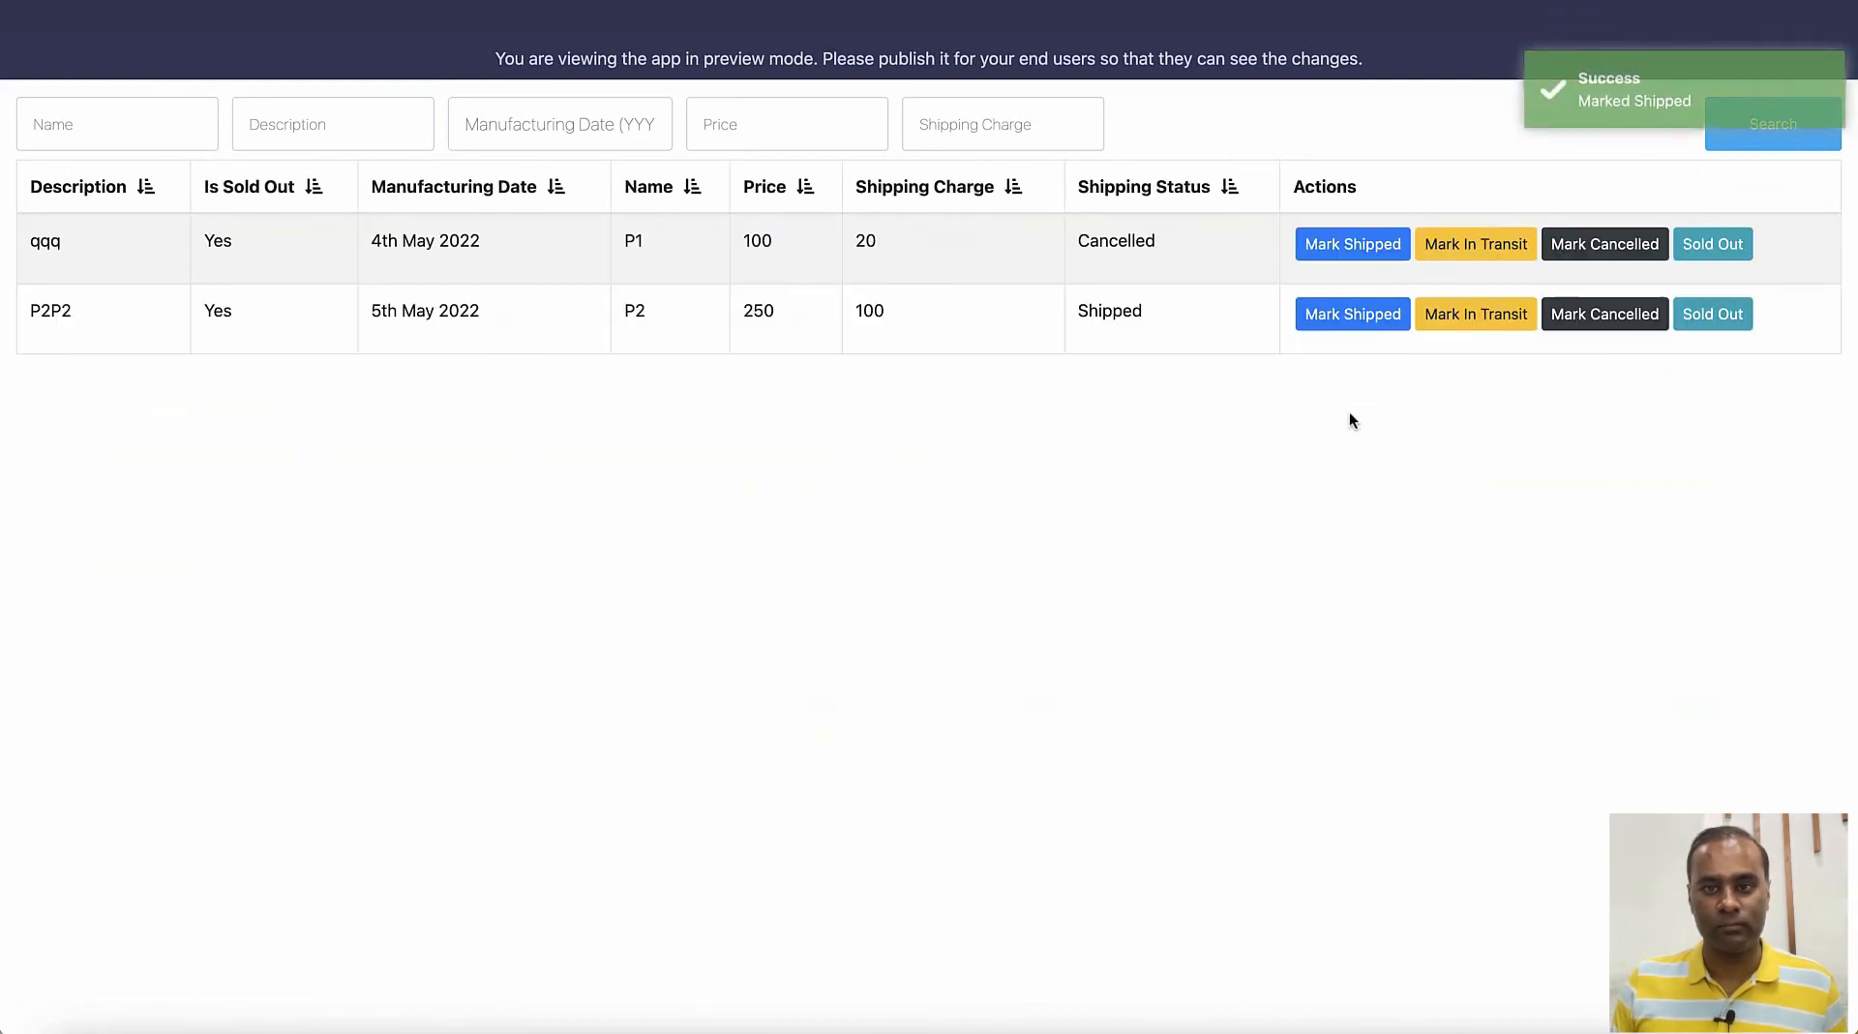
{"action": "left_click", "coordinate": [1502, 321]}
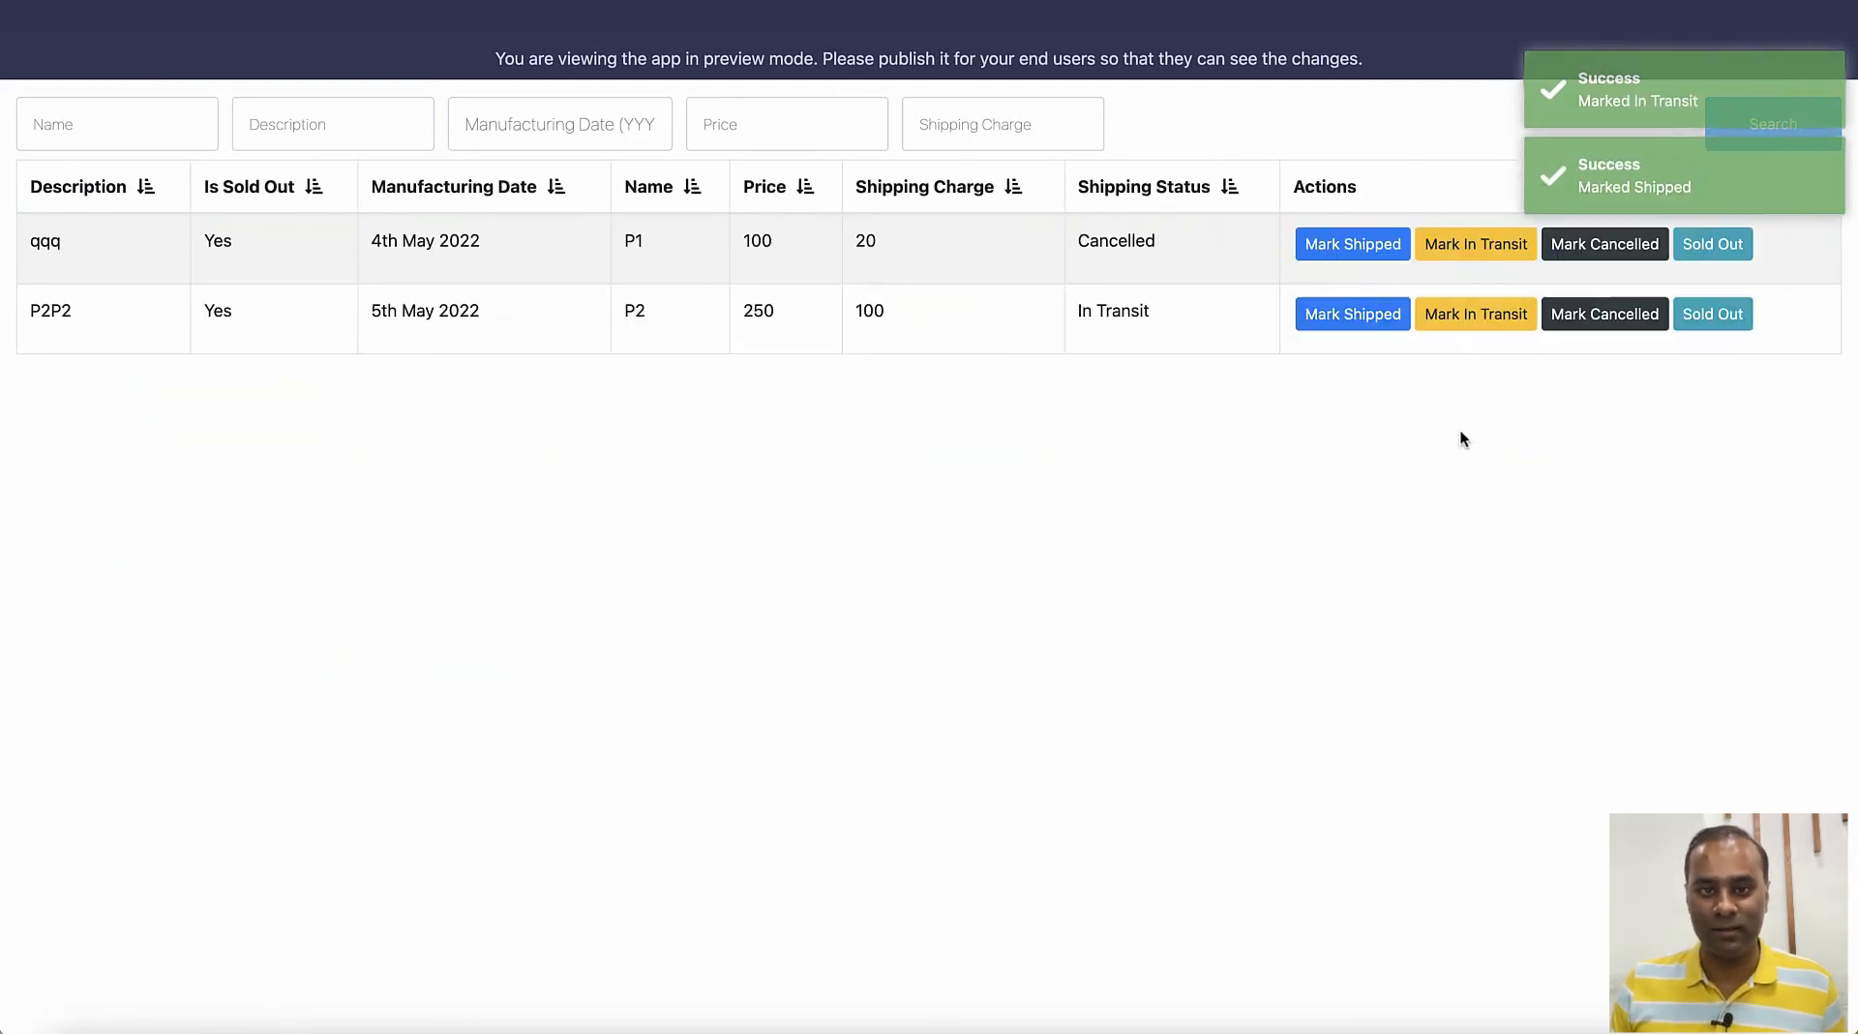
{"action": "left_click", "coordinate": [1599, 323]}
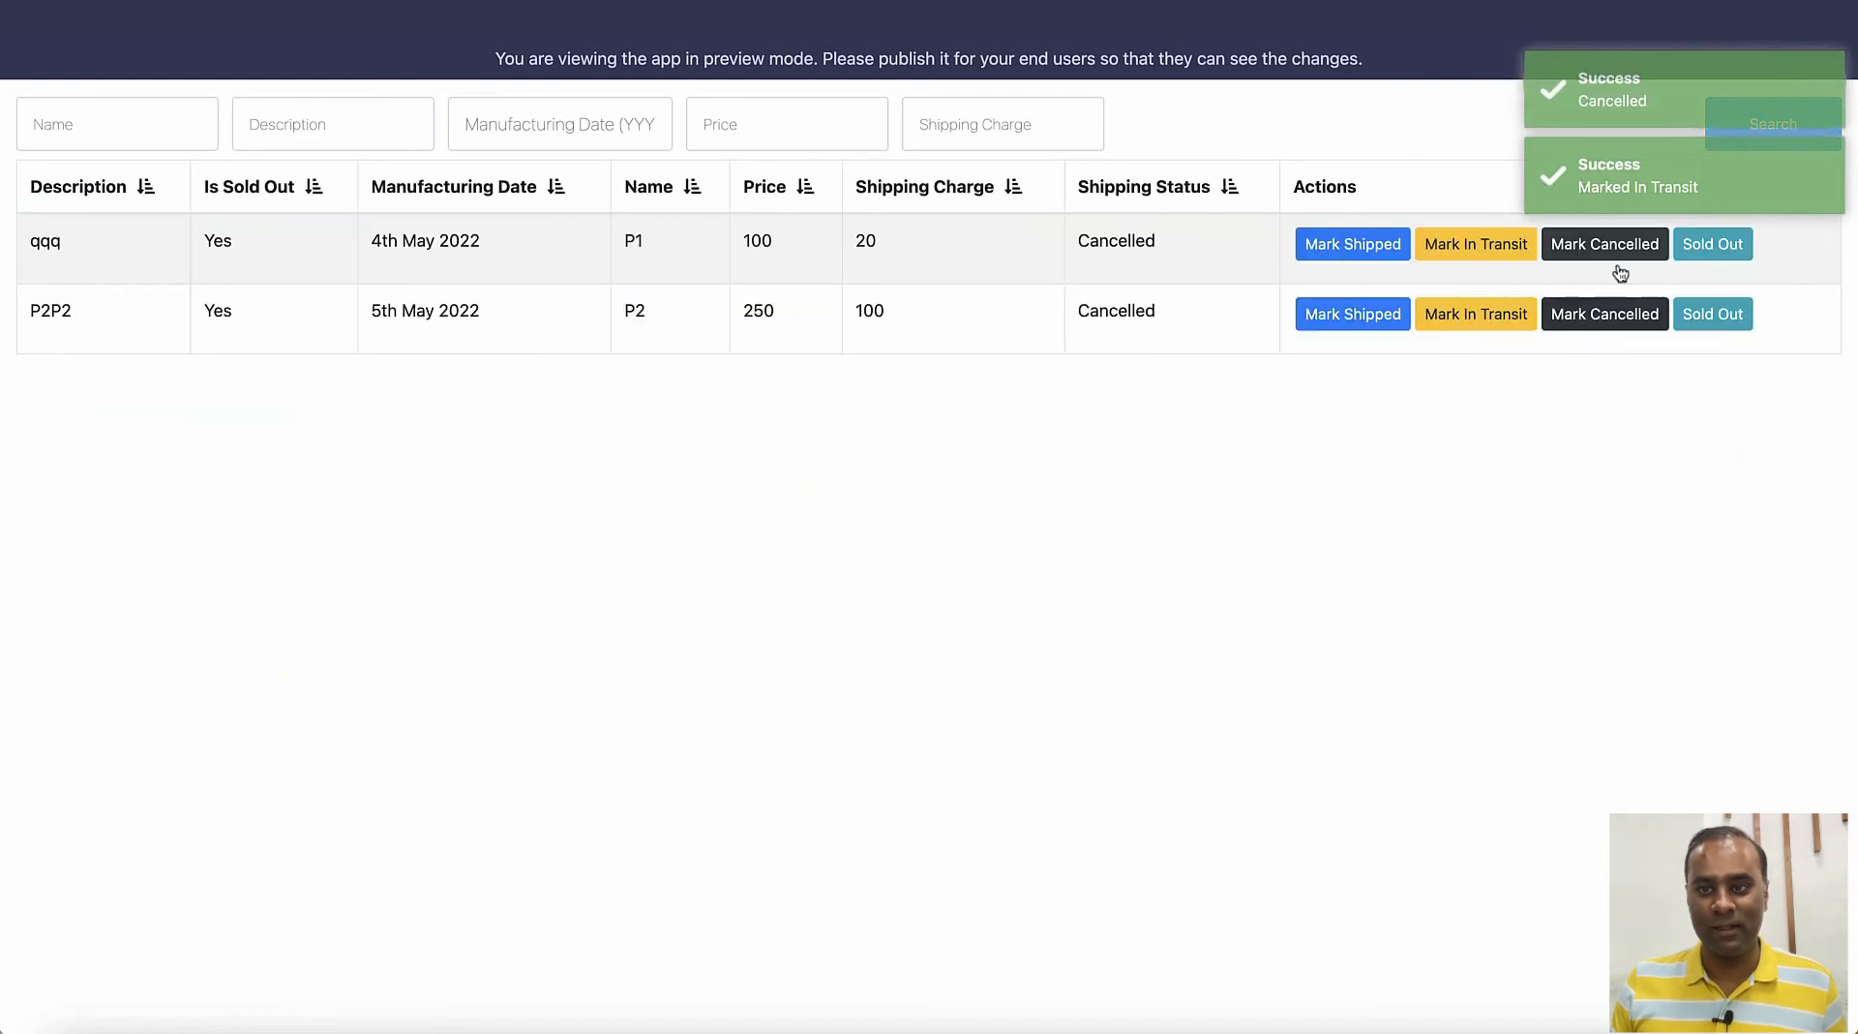
{"action": "left_click", "coordinate": [1618, 246]}
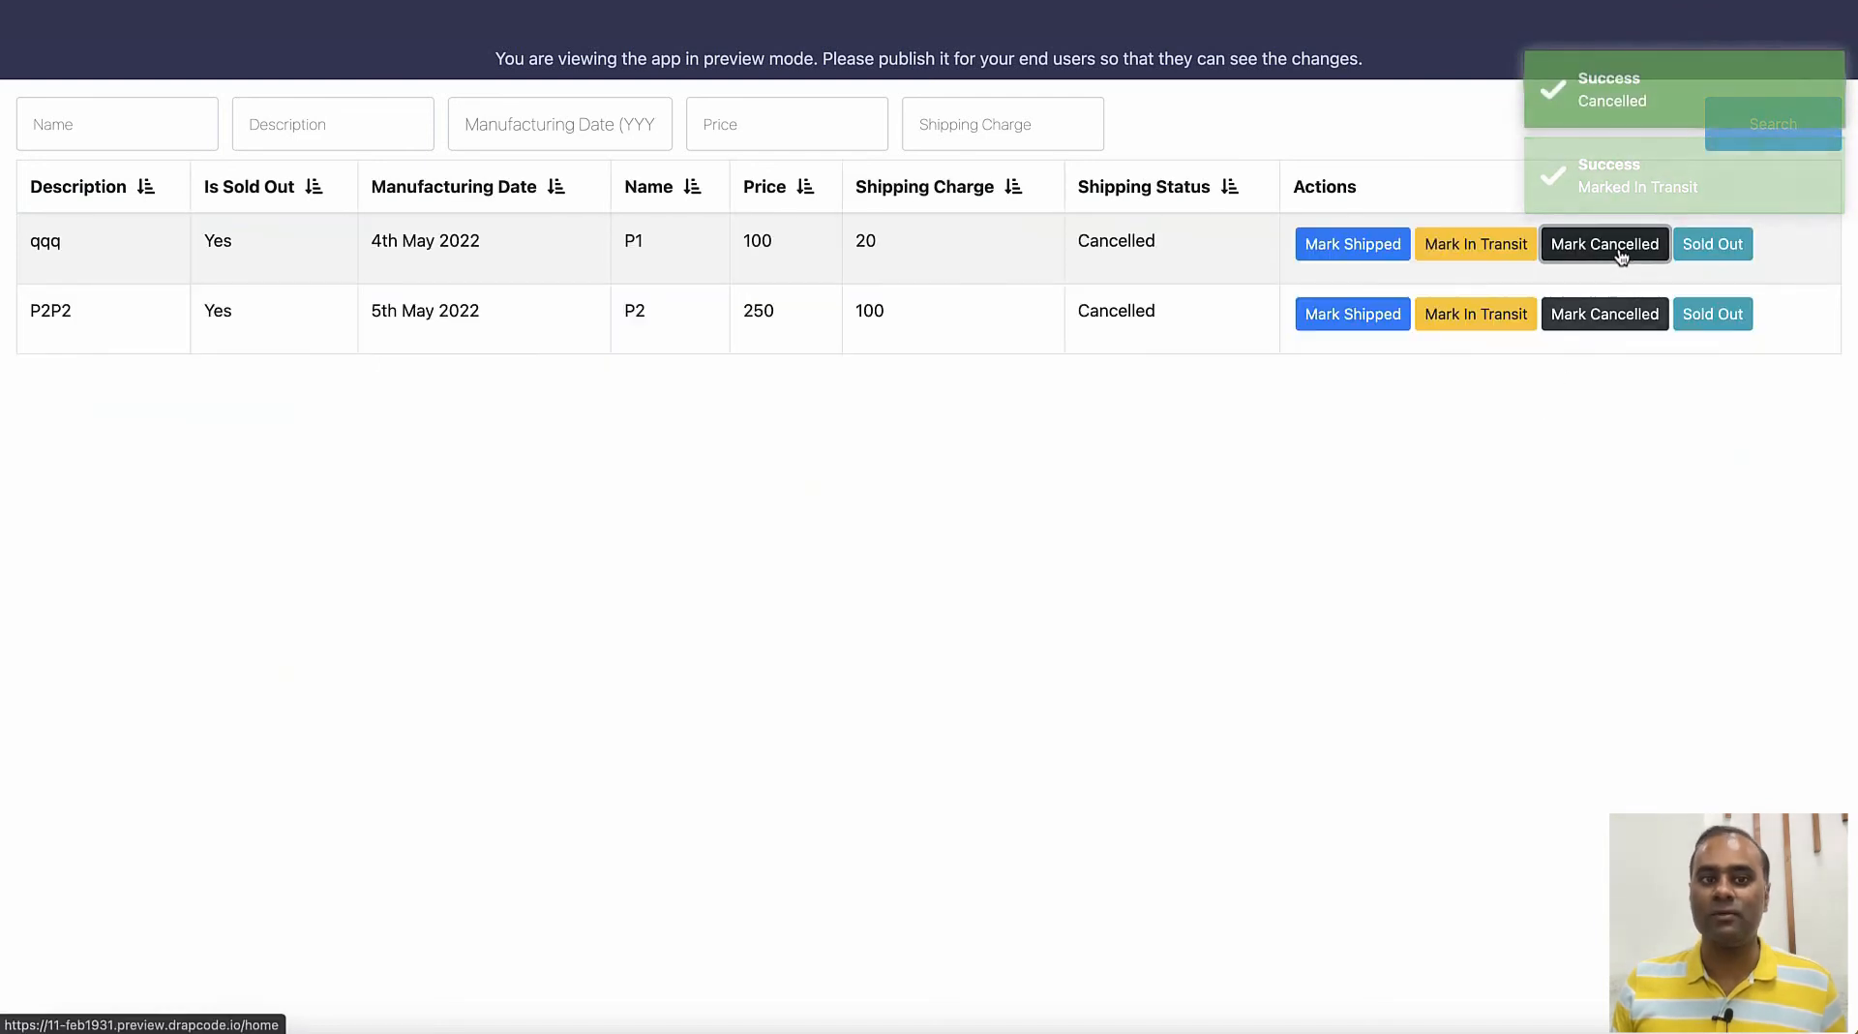